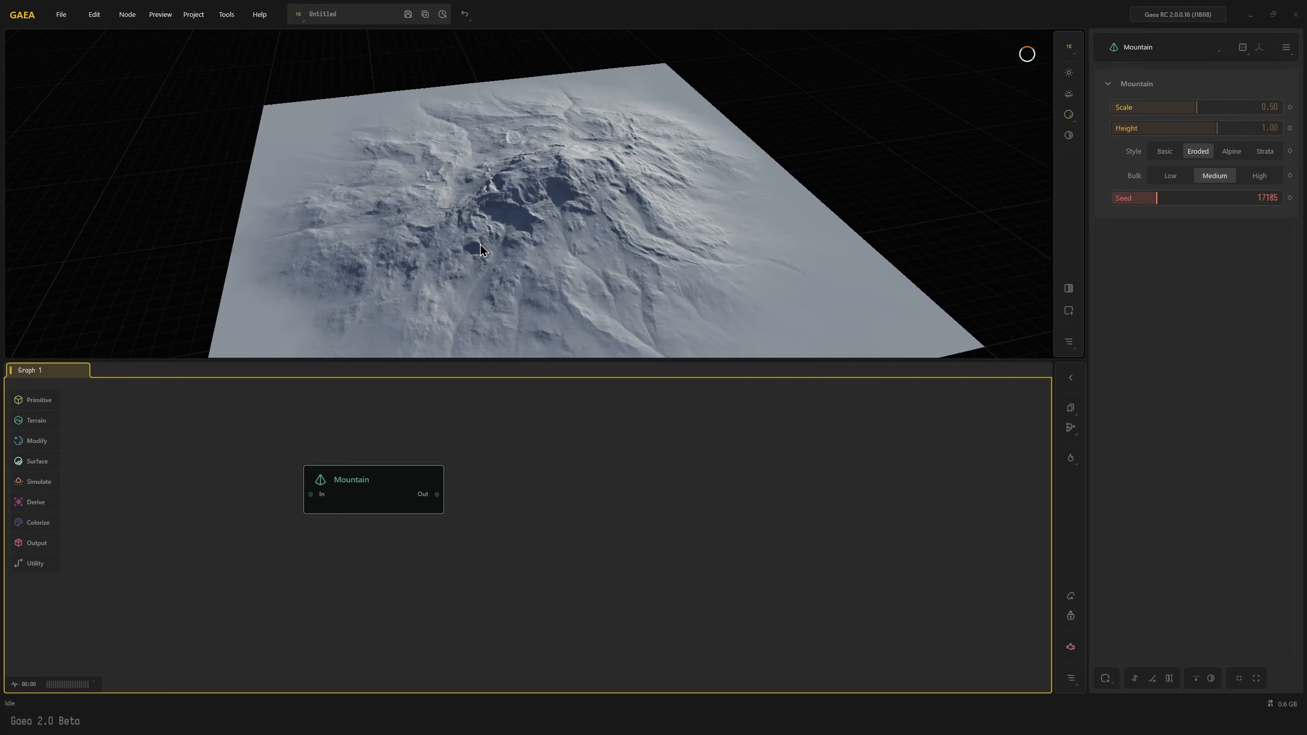
# Try the Alpine style on the Mountain node, comparing Low and Medium bulk
pyautogui.moveTo(480, 242)
pyautogui.mouseDown()
pyautogui.moveTo(545, 229)
pyautogui.moveTo(496, 251)
pyautogui.mouseUp()
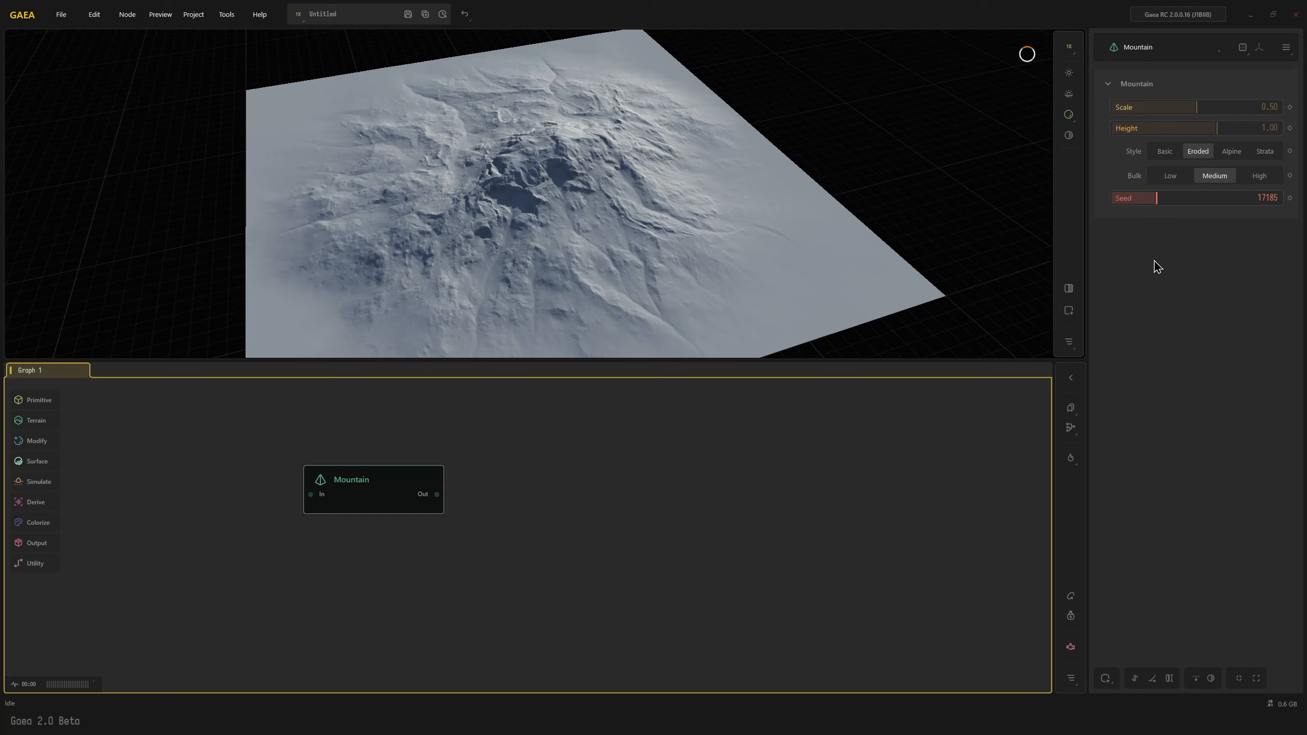
pyautogui.click(1236, 155)
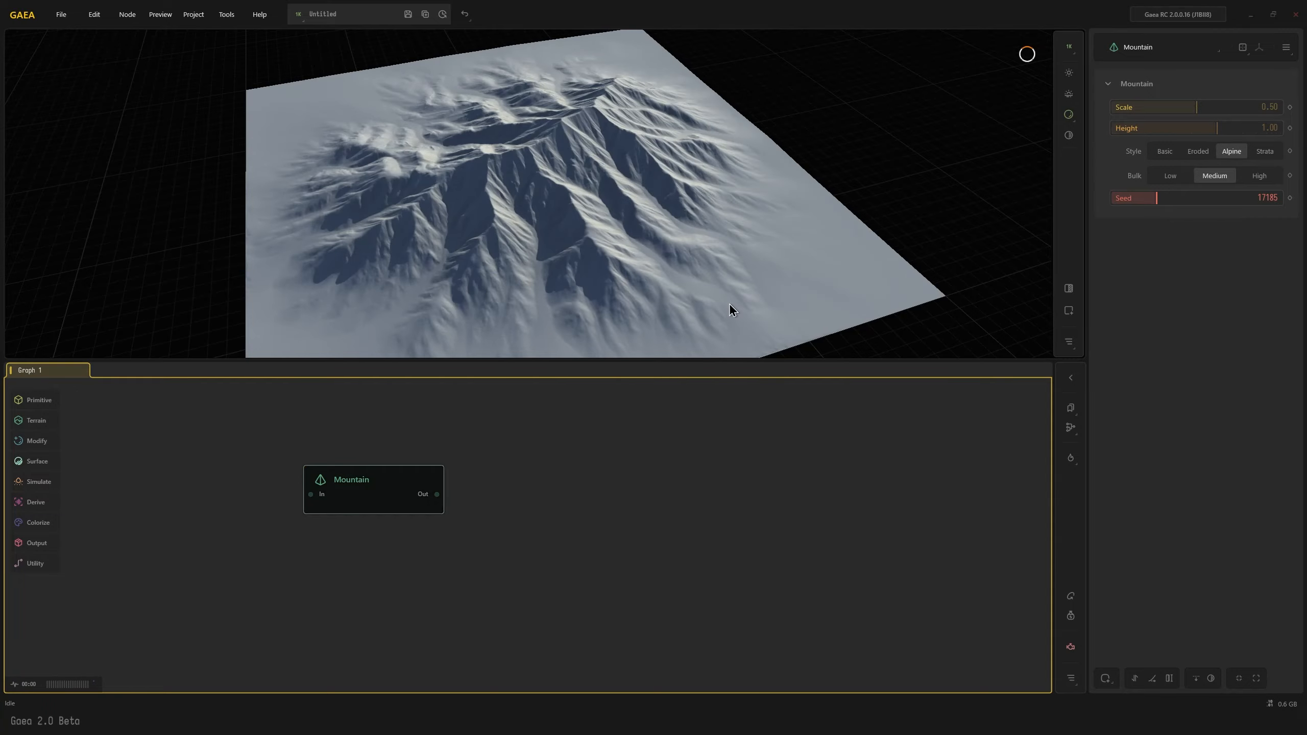
pyautogui.moveTo(729, 302); pyautogui.dragTo(610, 235)
pyautogui.click(1170, 175)
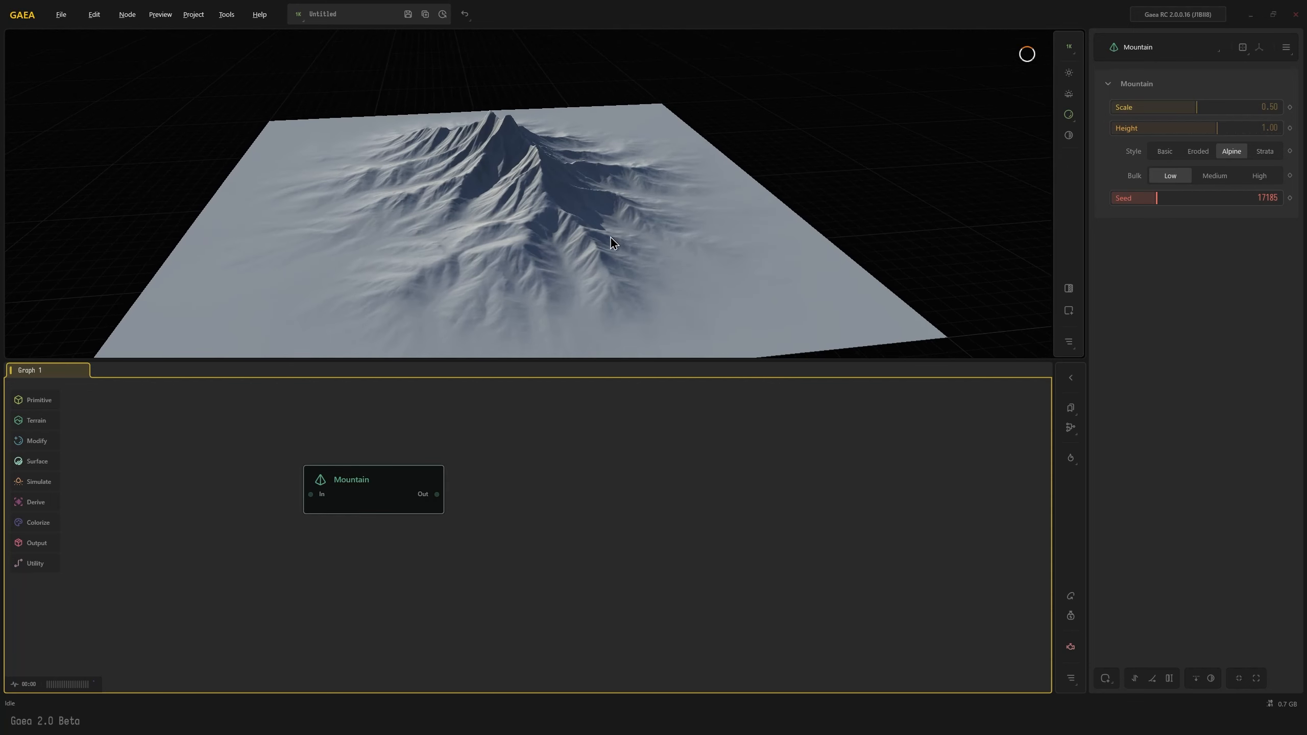
pyautogui.click(1214, 175)
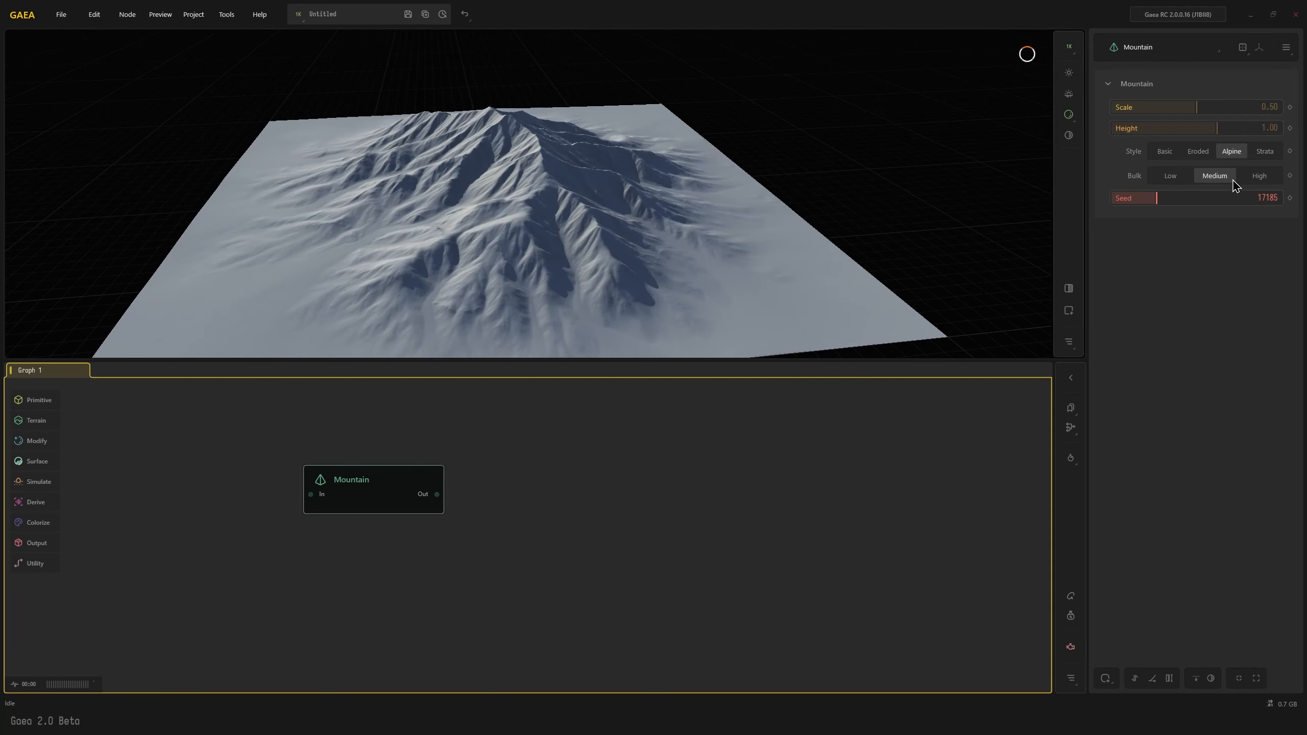
# Try the Strata style on the Mountain node with seeds 19849, 27616 and 32794
pyautogui.click(1266, 153)
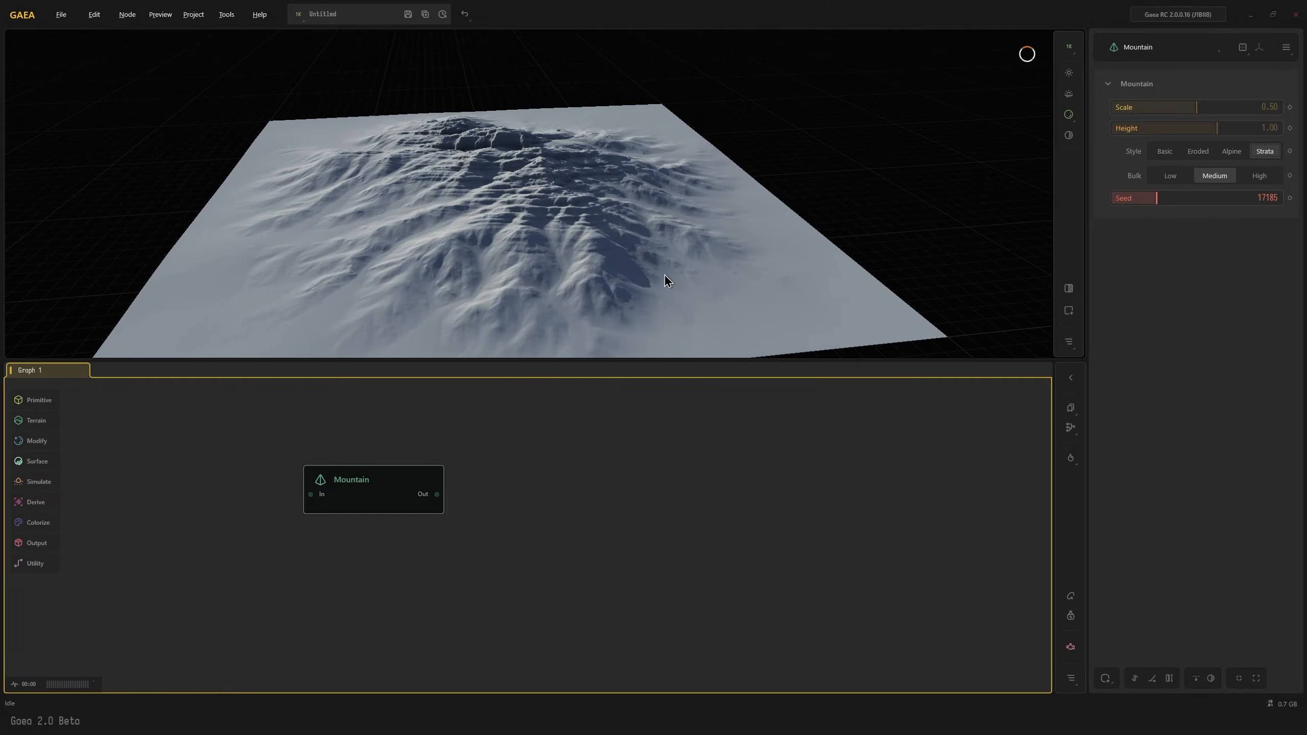
pyautogui.moveTo(664, 273); pyautogui.dragTo(563, 288)
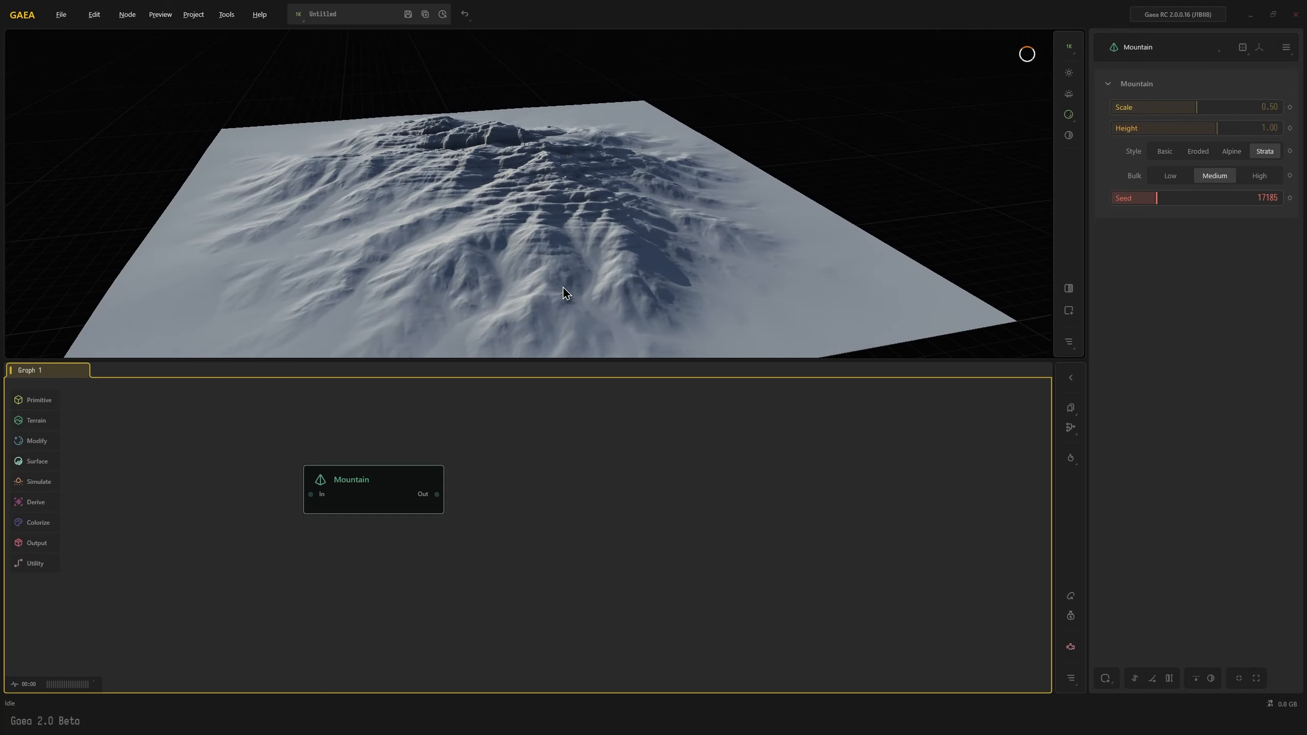
pyautogui.click(1163, 199)
pyautogui.click(1183, 198)
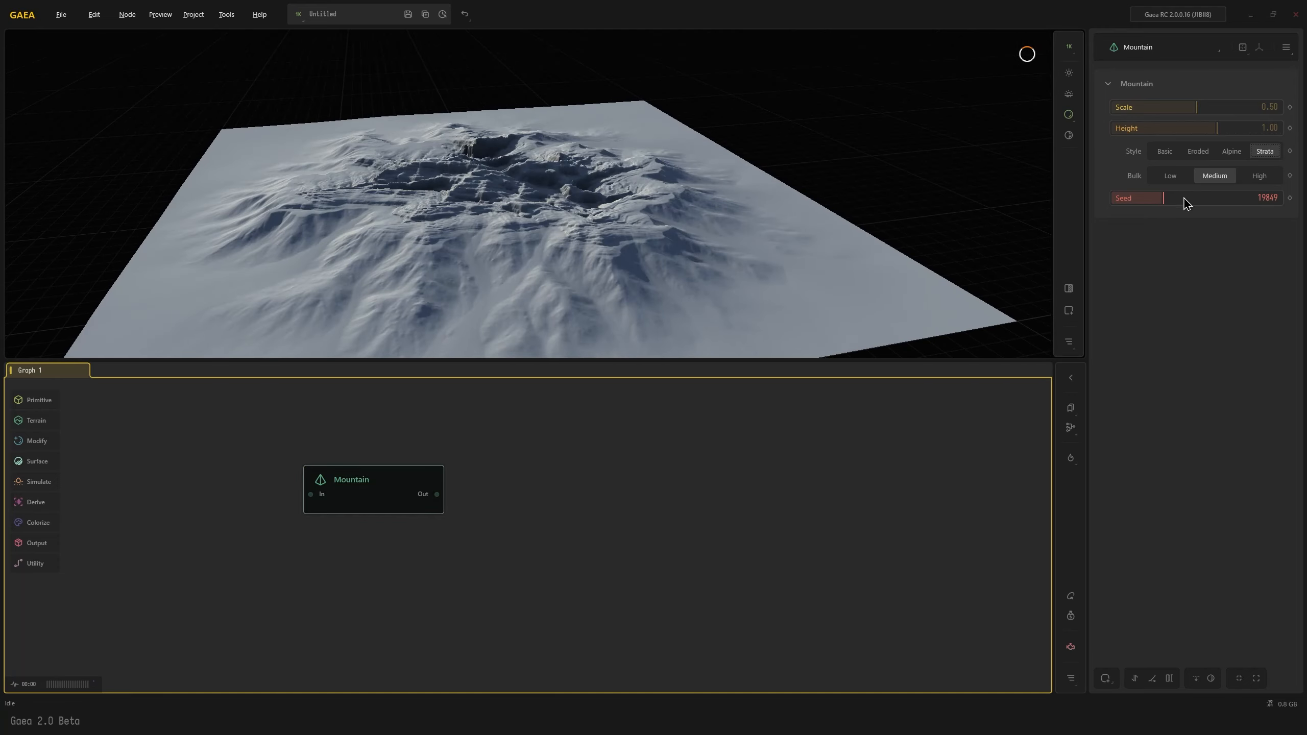
pyautogui.moveTo(590, 287); pyautogui.dragTo(495, 296)
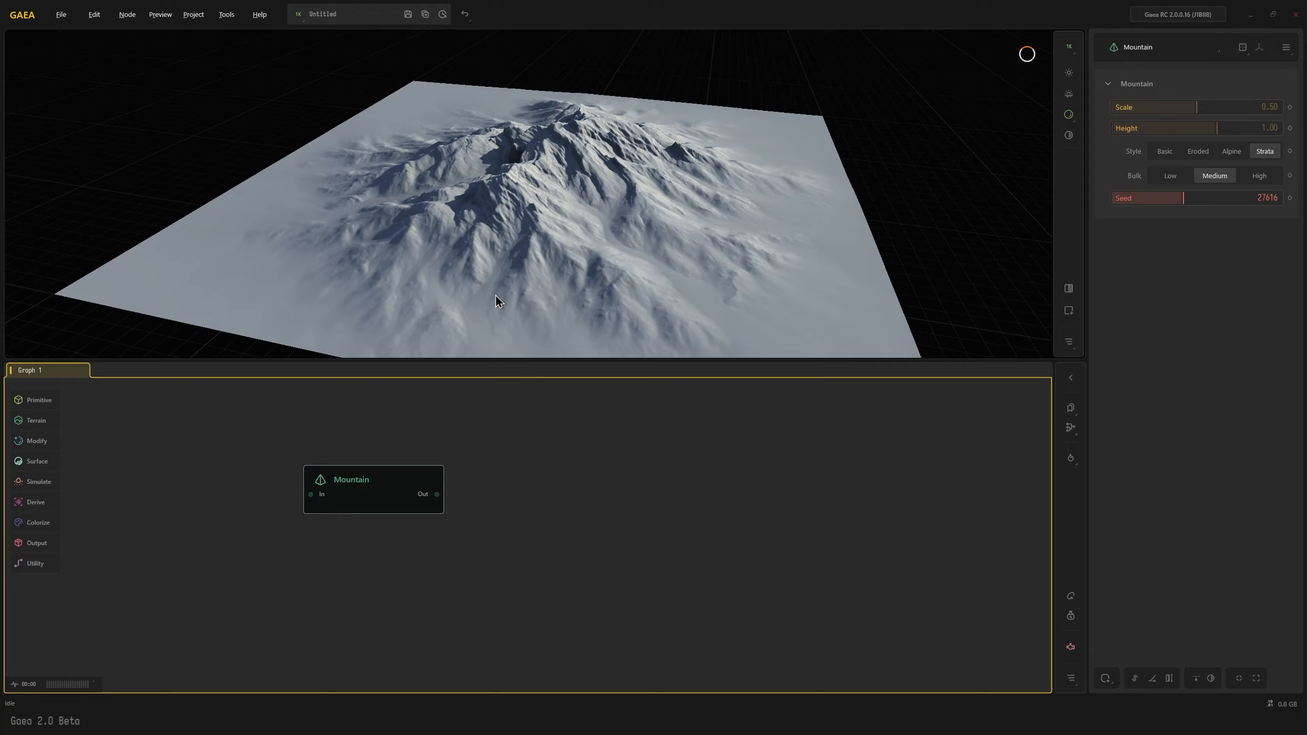
pyautogui.moveTo(710, 275); pyautogui.dragTo(639, 261)
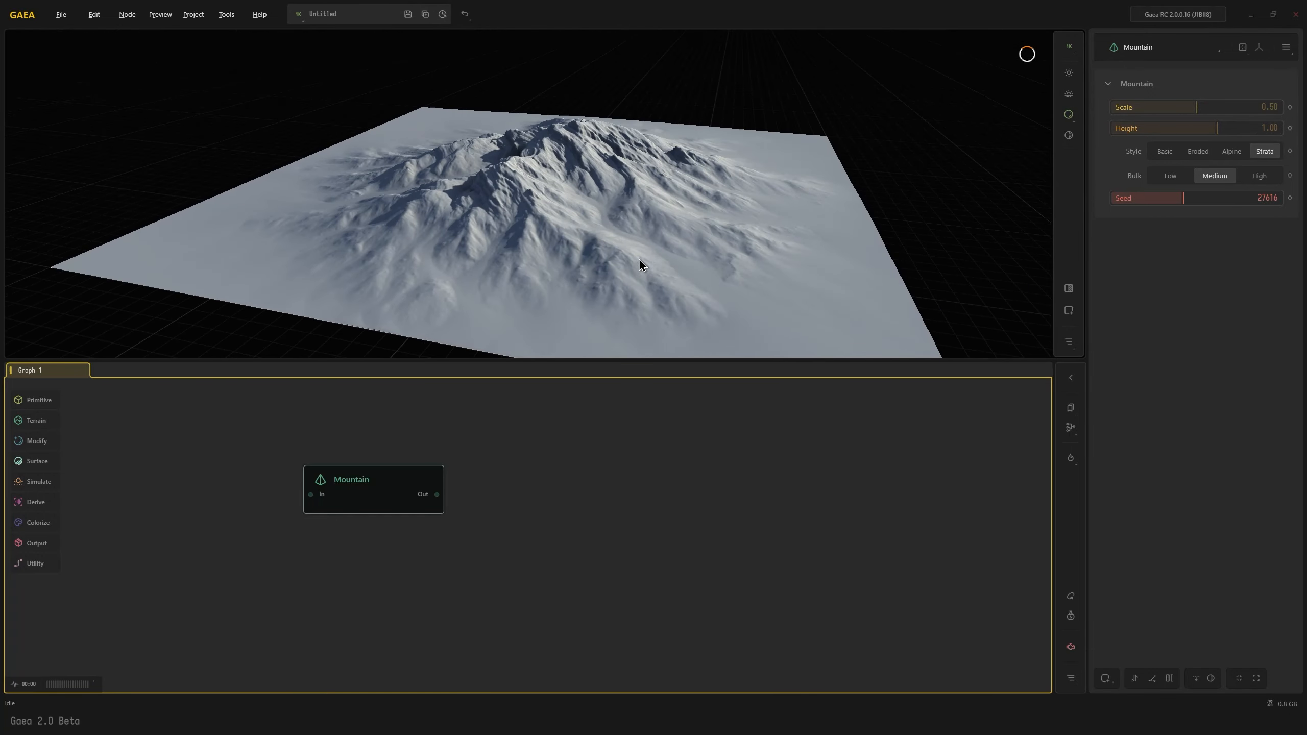
pyautogui.moveTo(576, 227); pyautogui.dragTo(594, 283)
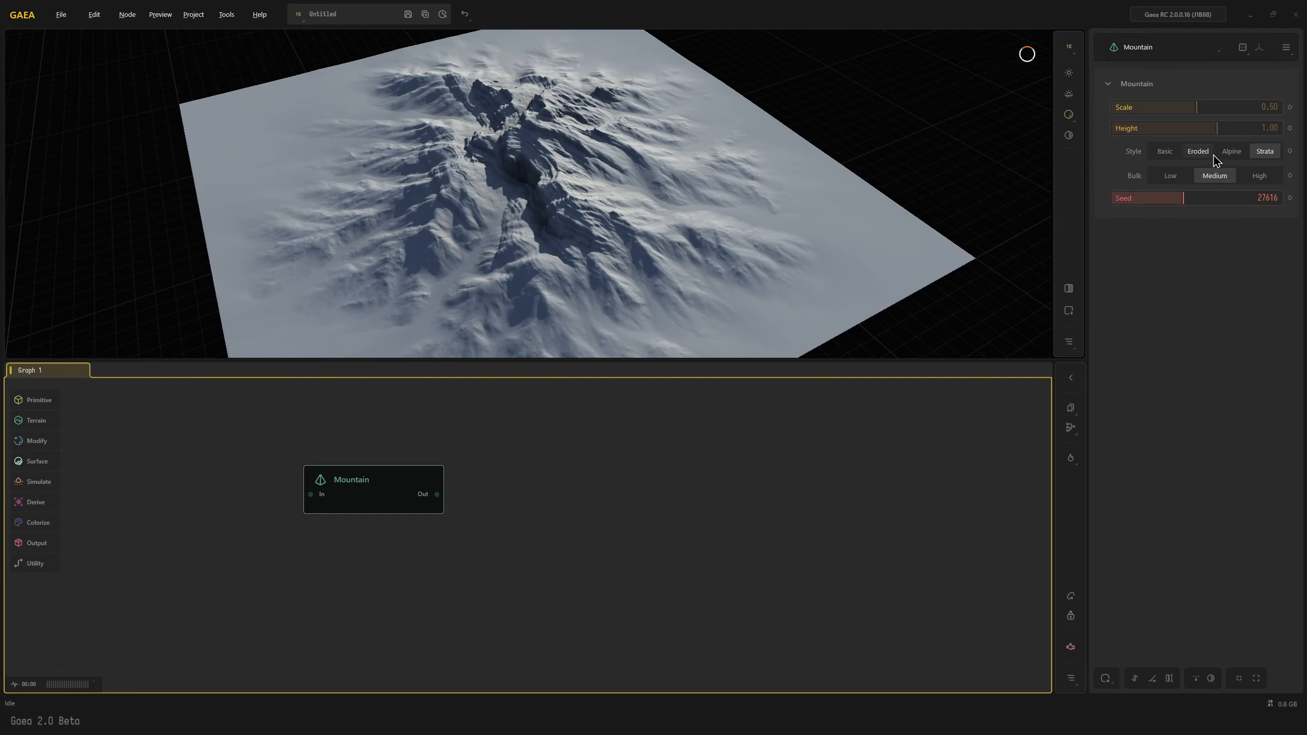
pyautogui.click(1196, 197)
pyautogui.moveTo(933, 283); pyautogui.dragTo(657, 295)
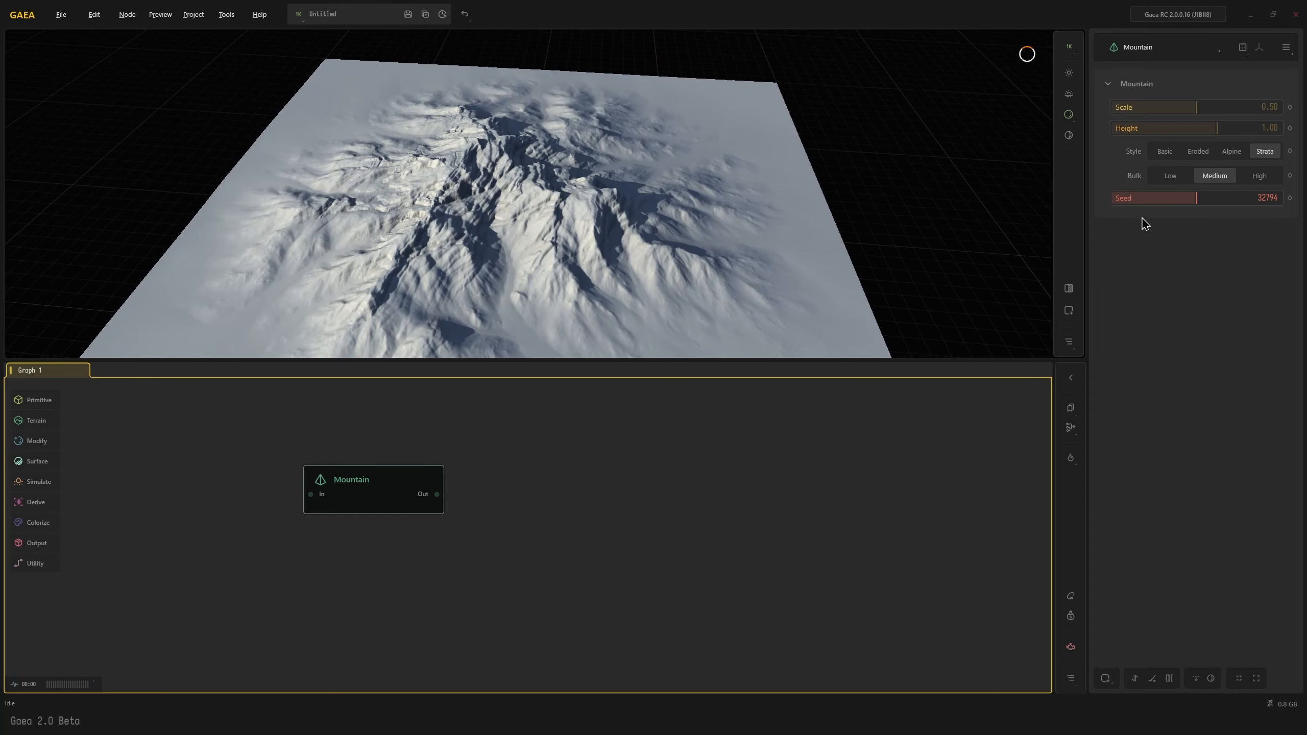
# Set the Mountain node to the Eroded style with seed 21841 and height 2.14
pyautogui.click(1196, 151)
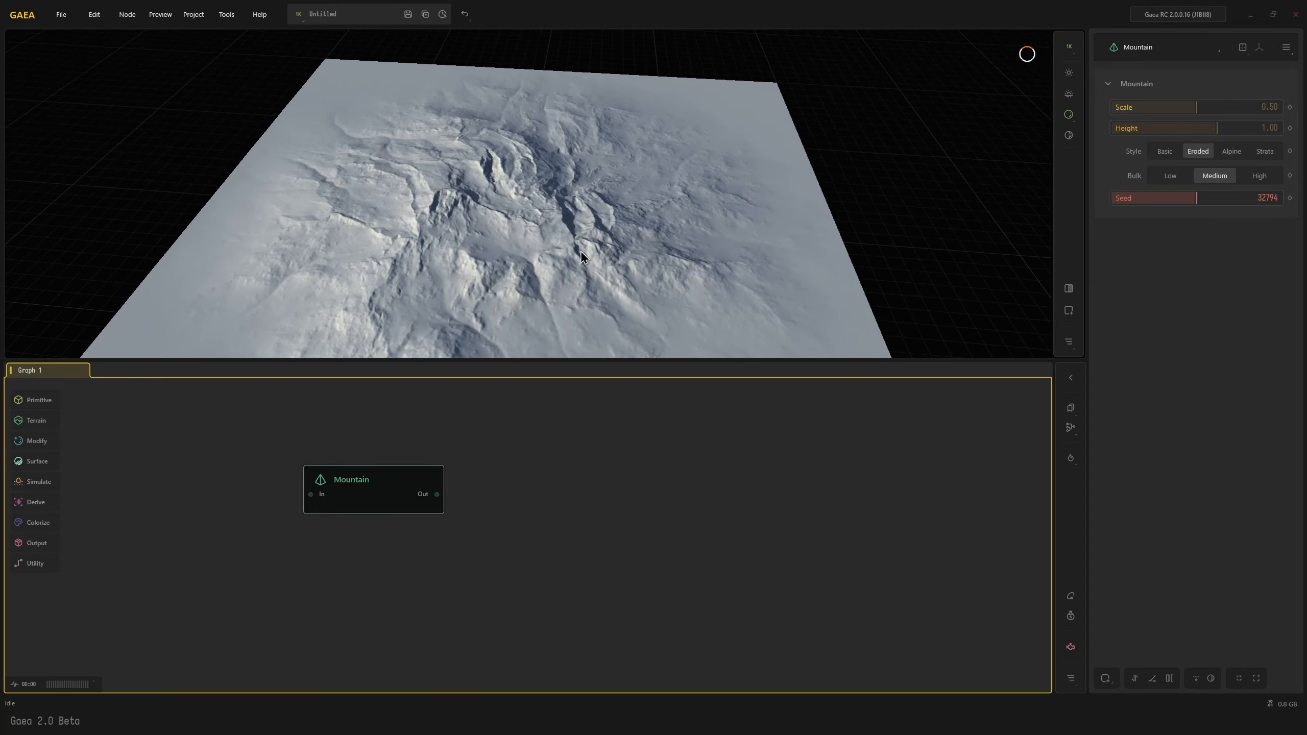
pyautogui.moveTo(848, 258); pyautogui.dragTo(730, 262)
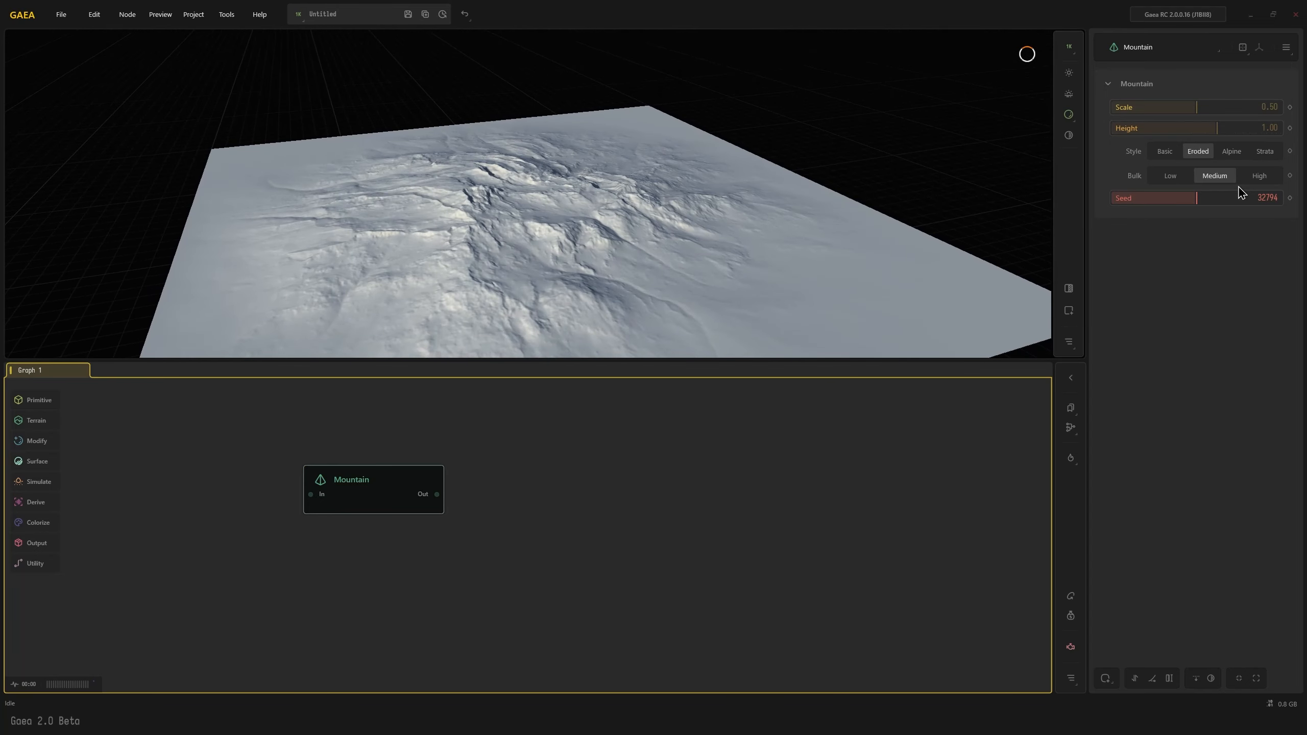
pyautogui.click(1168, 198)
pyautogui.moveTo(620, 233); pyautogui.dragTo(660, 223)
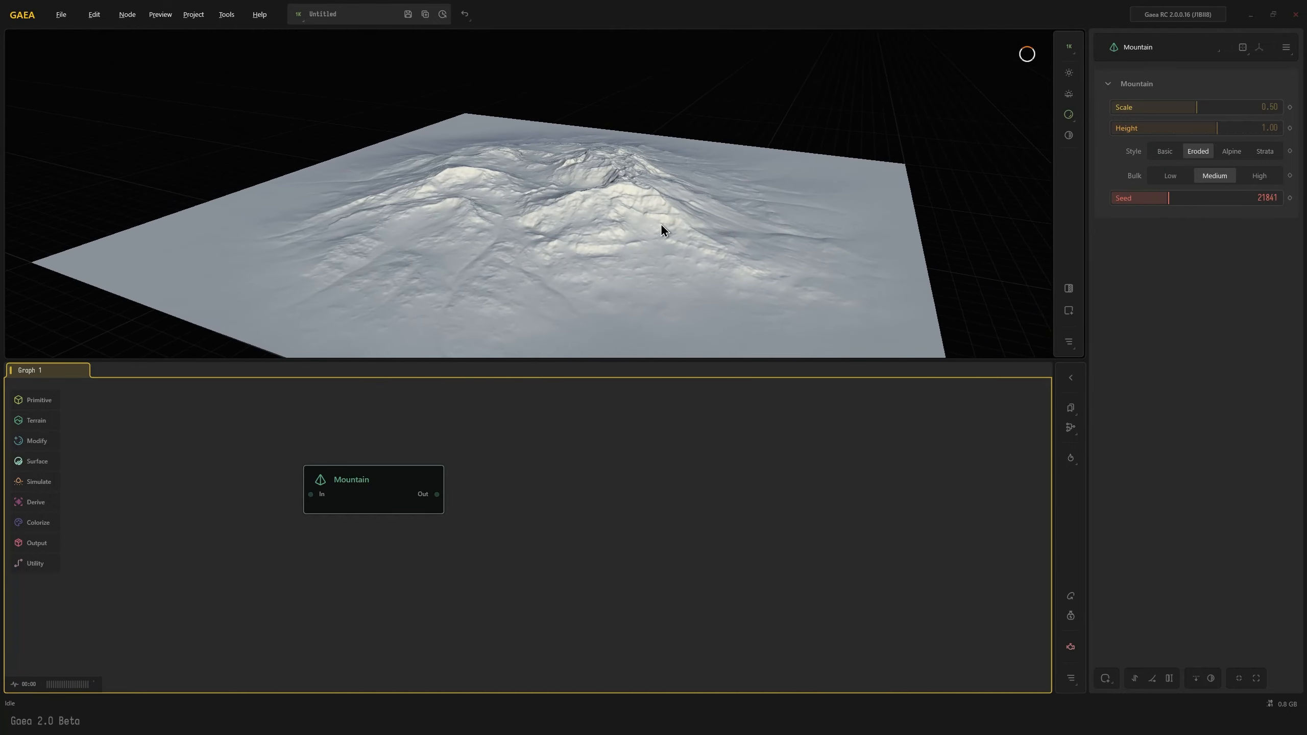
pyautogui.click(1261, 128)
pyautogui.moveTo(598, 262); pyautogui.dragTo(582, 298)
# Add an Erosion2 node connected to the Mountain's output and shift it slightly upward in the graph
pyautogui.moveTo(437, 494); pyautogui.dragTo(503, 481)
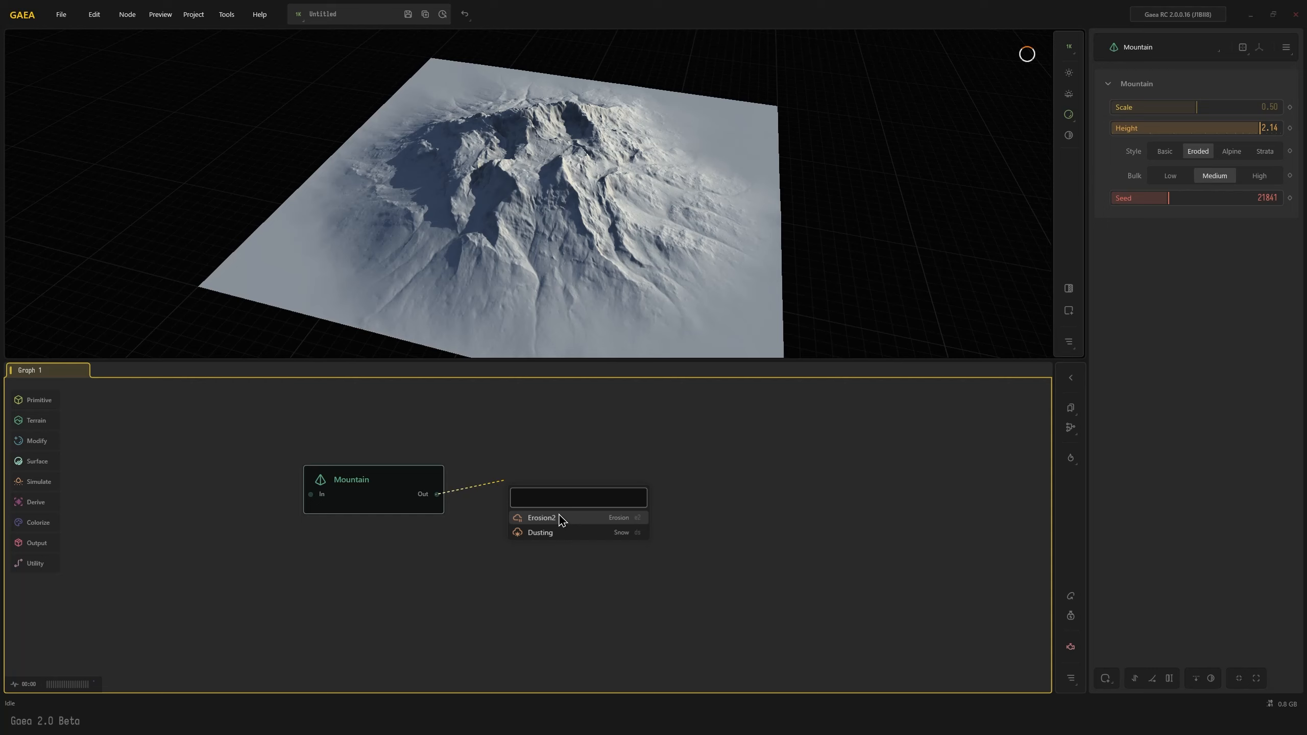
pyautogui.click(561, 519)
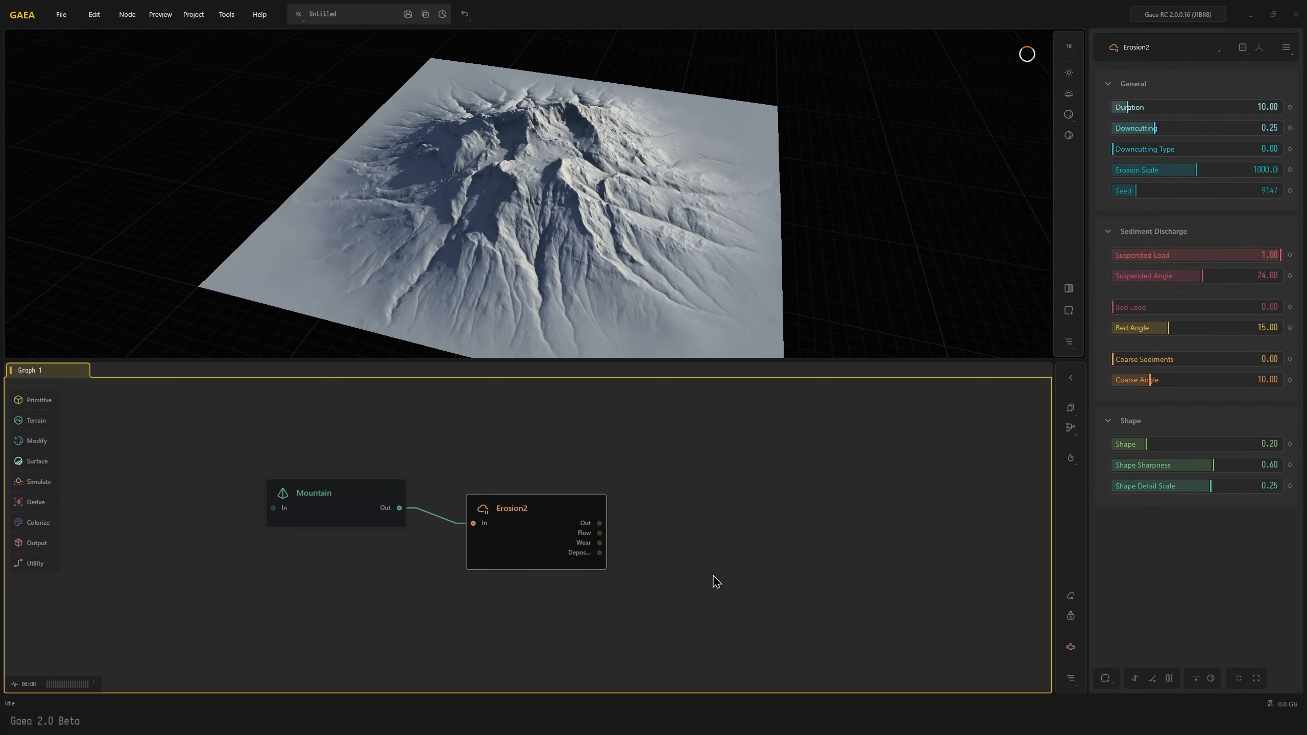
pyautogui.moveTo(514, 539); pyautogui.dragTo(513, 496)
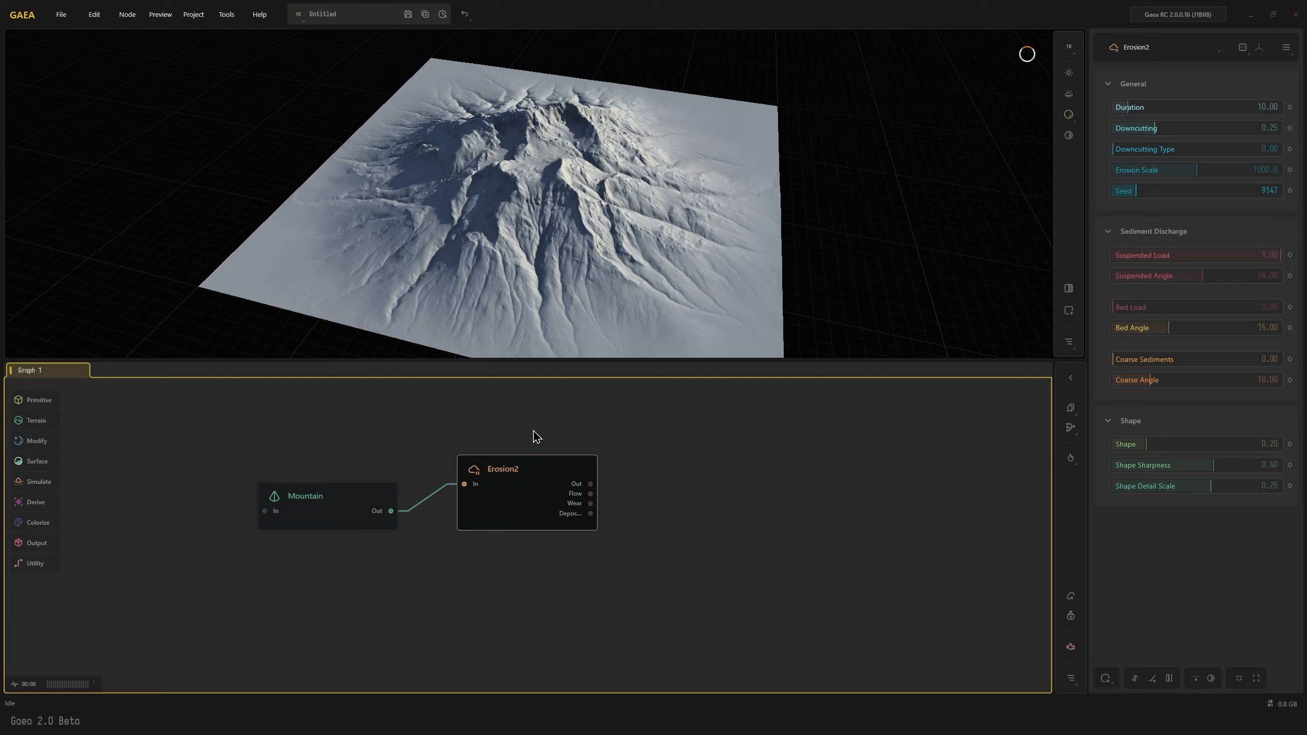
pyautogui.moveTo(508, 323)
pyautogui.mouseDown()
pyautogui.moveTo(479, 331)
pyautogui.moveTo(525, 336)
pyautogui.mouseUp()
pyautogui.scroll(3, 507, 313)
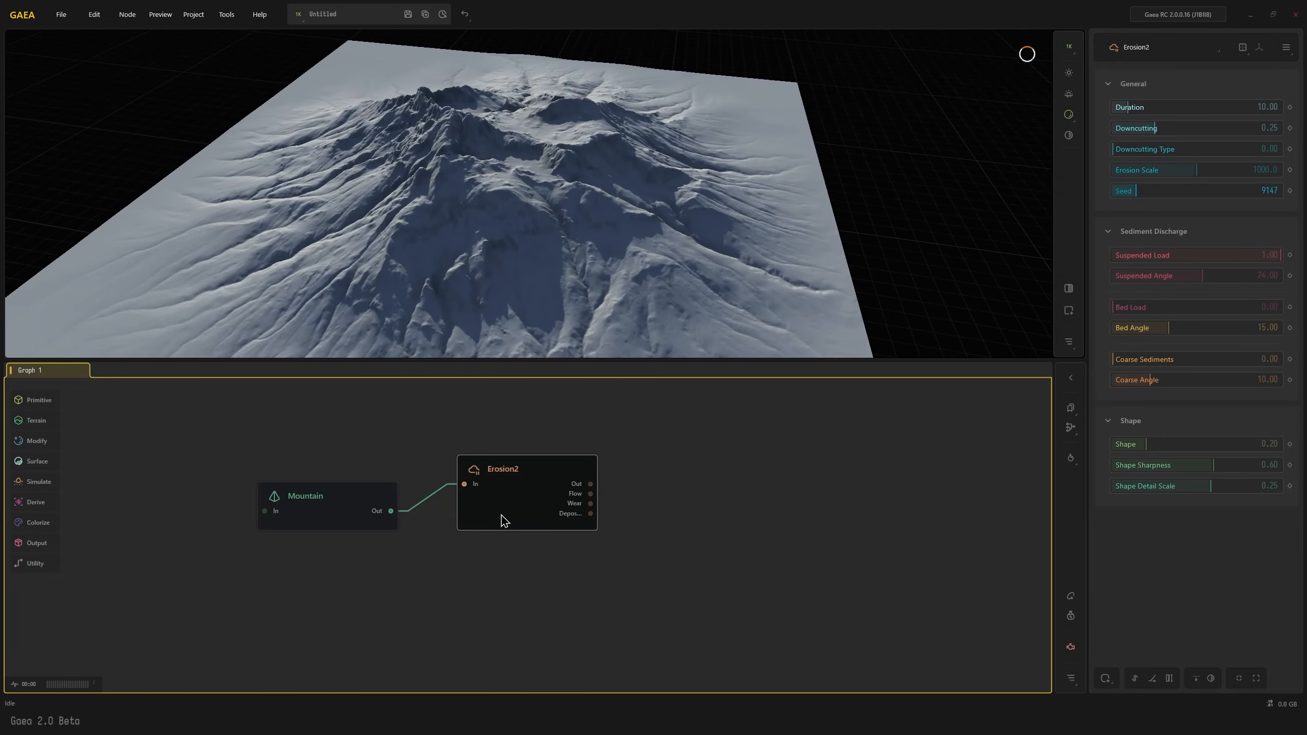
pyautogui.scroll(-2, 522, 293)
pyautogui.moveTo(523, 289); pyautogui.dragTo(505, 306)
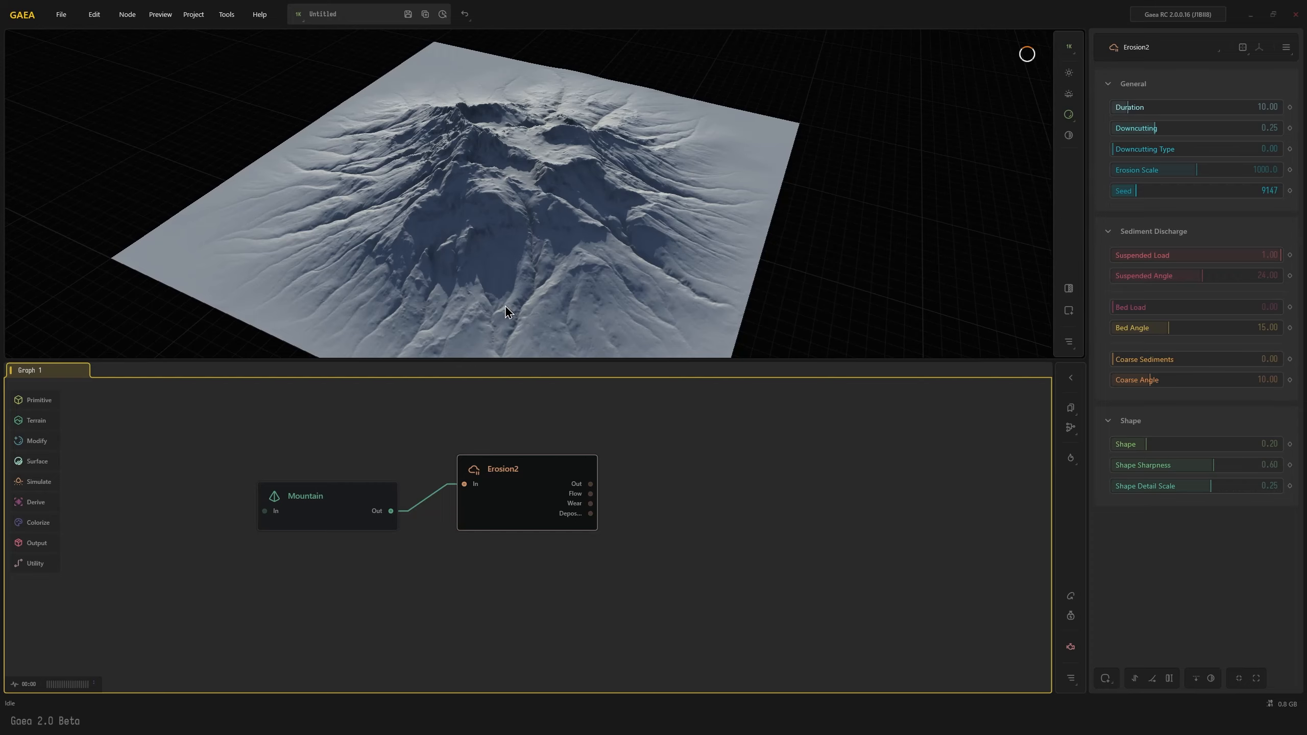
pyautogui.moveTo(506, 308)
pyautogui.mouseDown()
pyautogui.moveTo(453, 288)
pyautogui.moveTo(529, 301)
pyautogui.moveTo(507, 307)
pyautogui.mouseUp()
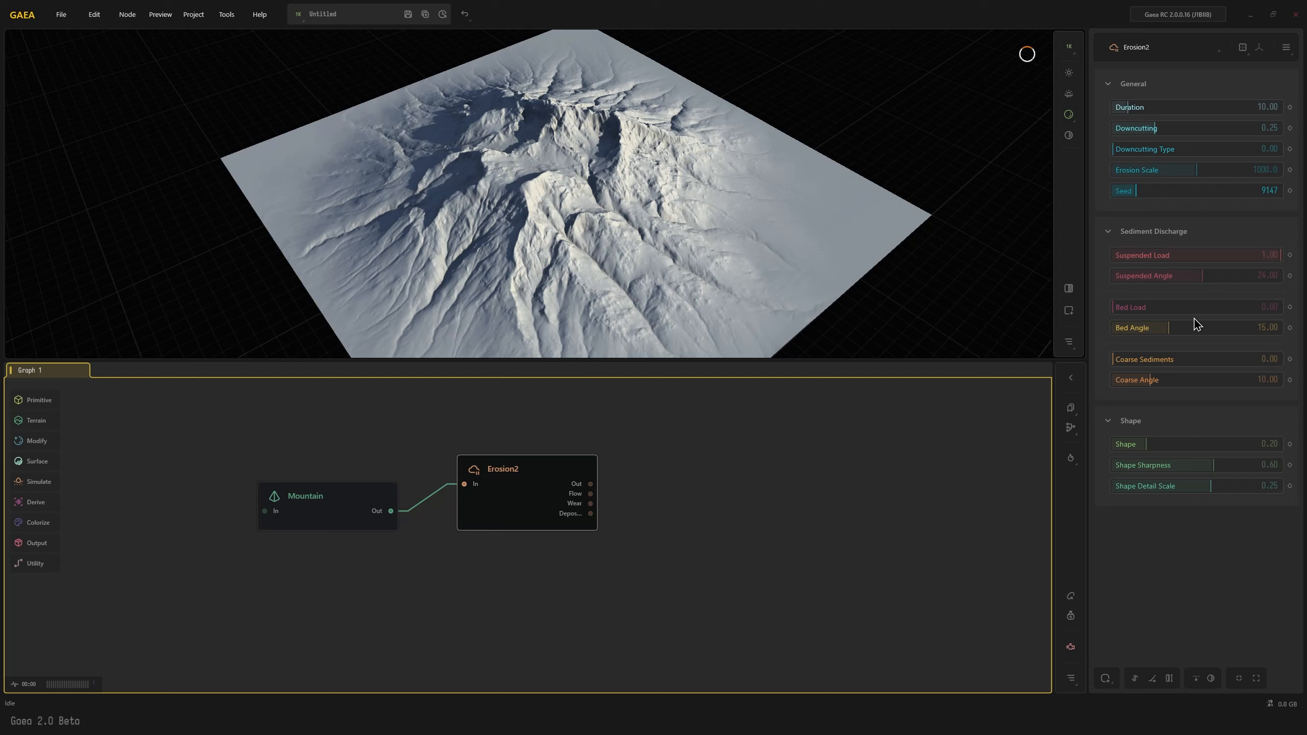
# Set the Erosion2 node's Bed Load to 0.08 and Coarse Sediments to 0.68
pyautogui.moveTo(1154, 309); pyautogui.dragTo(1161, 307)
pyautogui.moveTo(1176, 360); pyautogui.dragTo(1233, 364)
pyautogui.click(1125, 308)
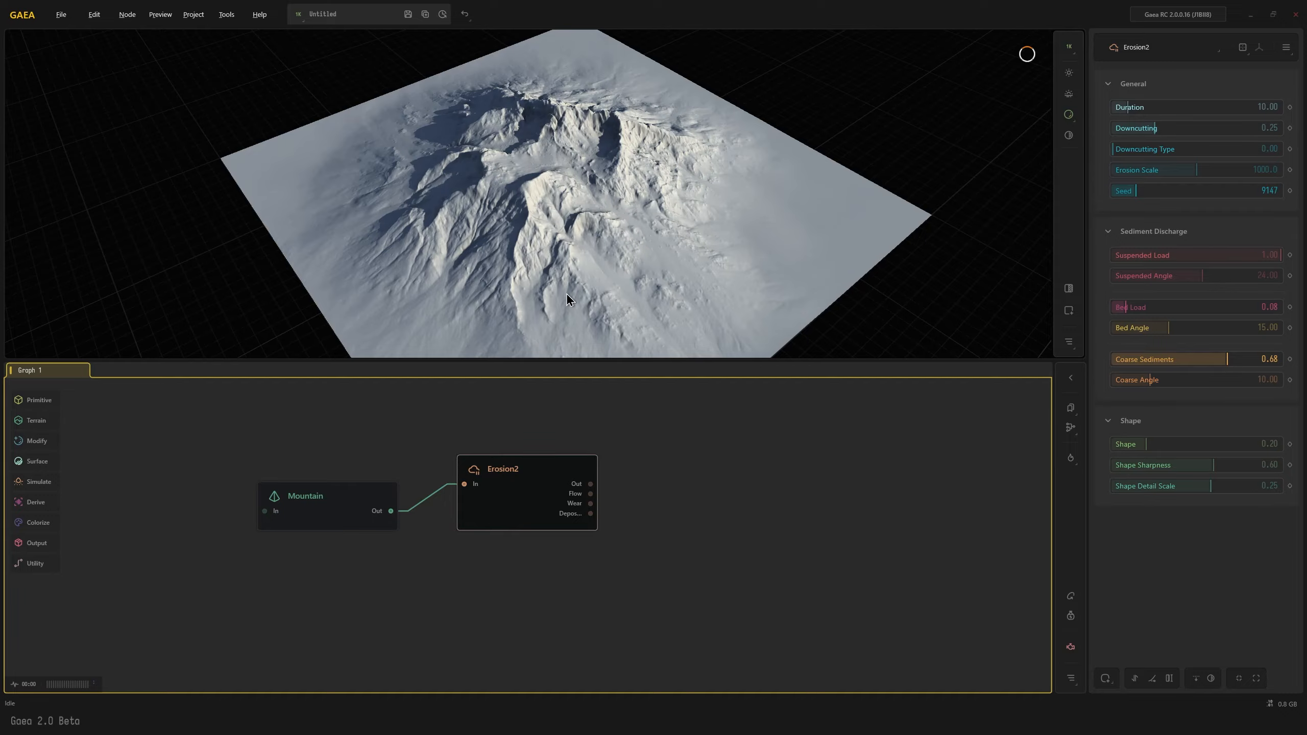
pyautogui.moveTo(565, 292); pyautogui.dragTo(566, 242)
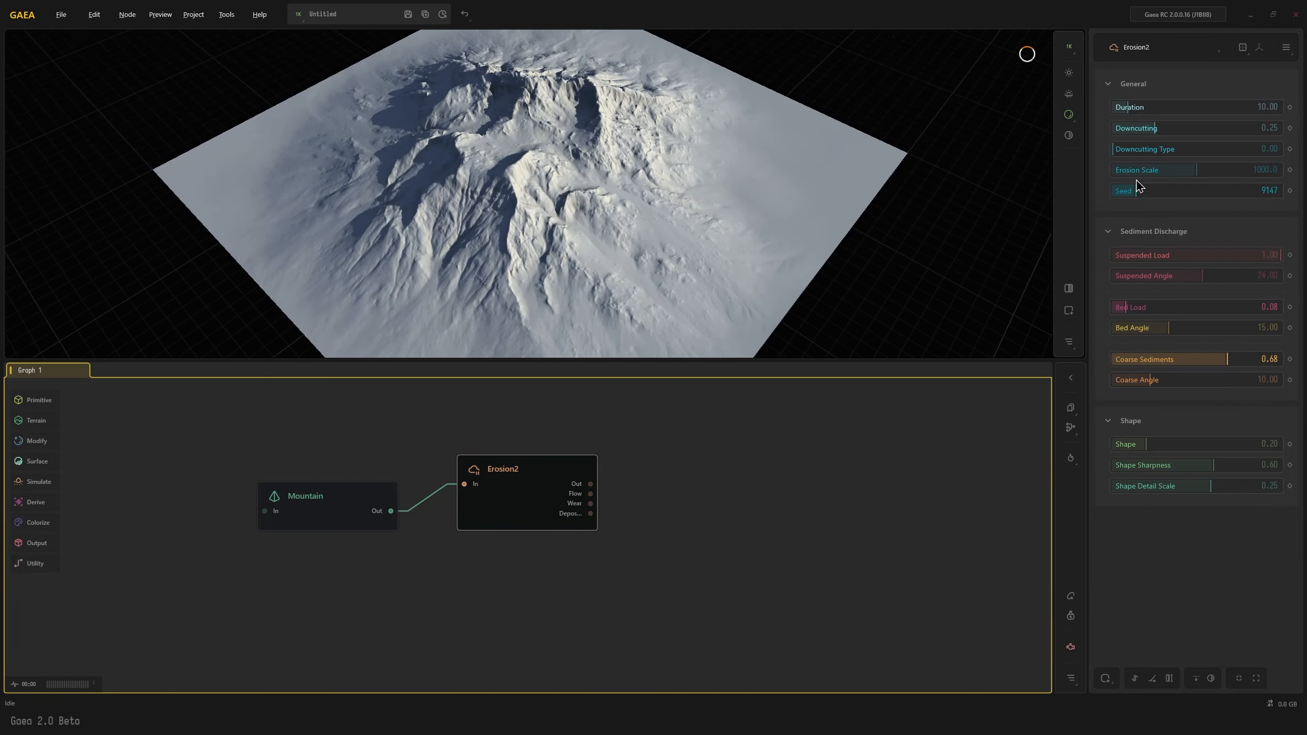
# Increase the Erosion2 node's Duration to 57.76
pyautogui.click(1170, 107)
pyautogui.click(1178, 107)
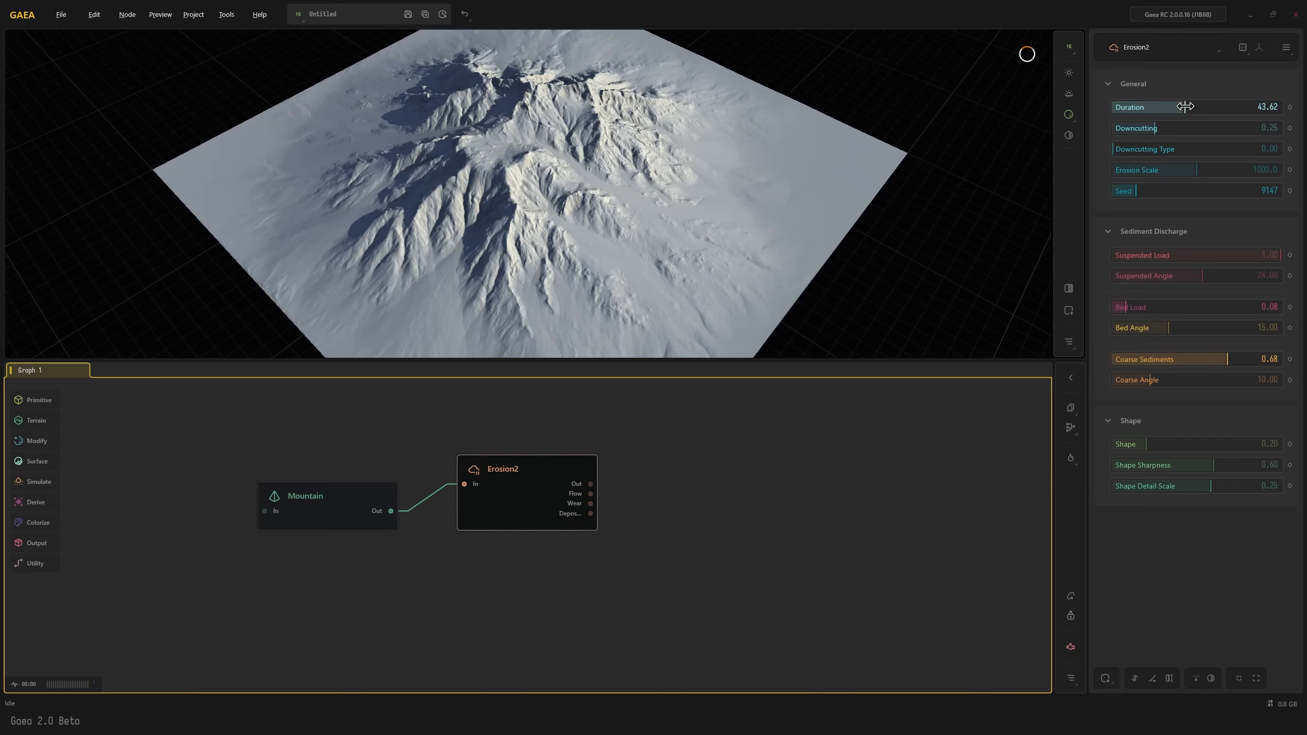
pyautogui.click(1204, 108)
pyautogui.moveTo(727, 240); pyautogui.dragTo(589, 237)
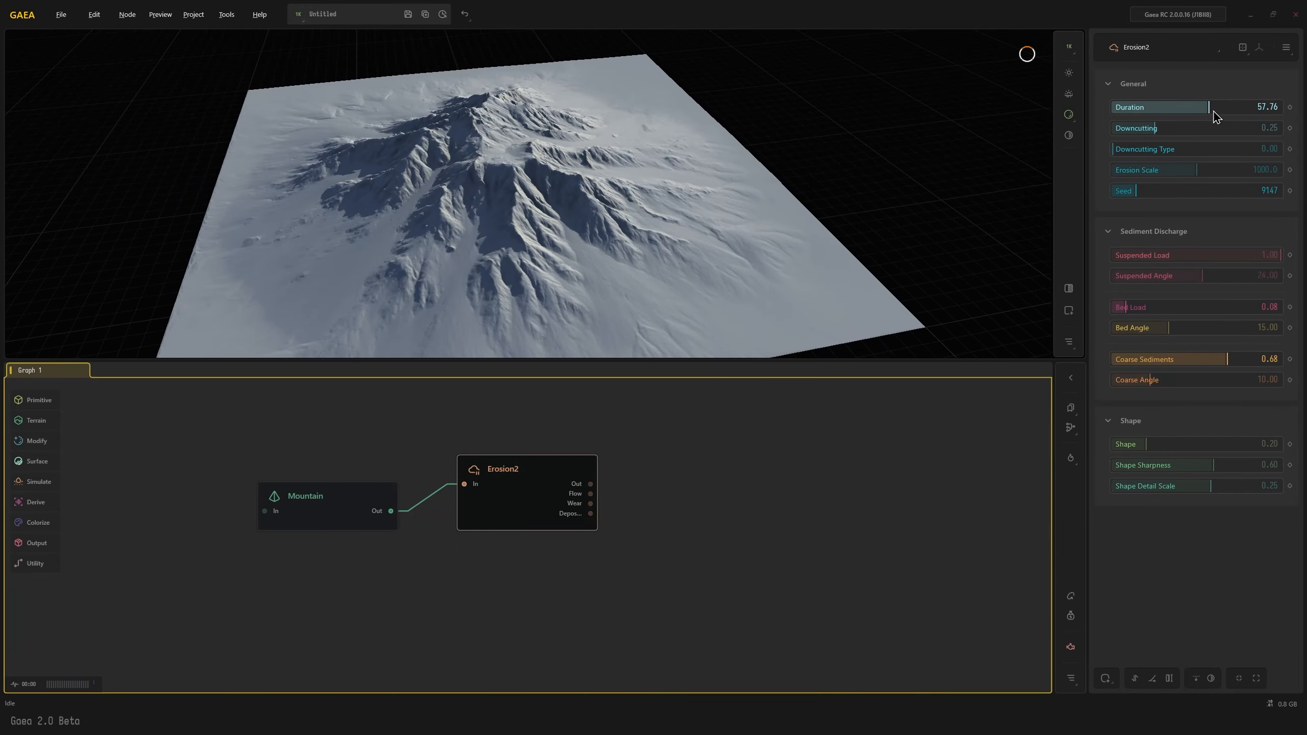
pyautogui.moveTo(706, 238); pyautogui.dragTo(536, 266)
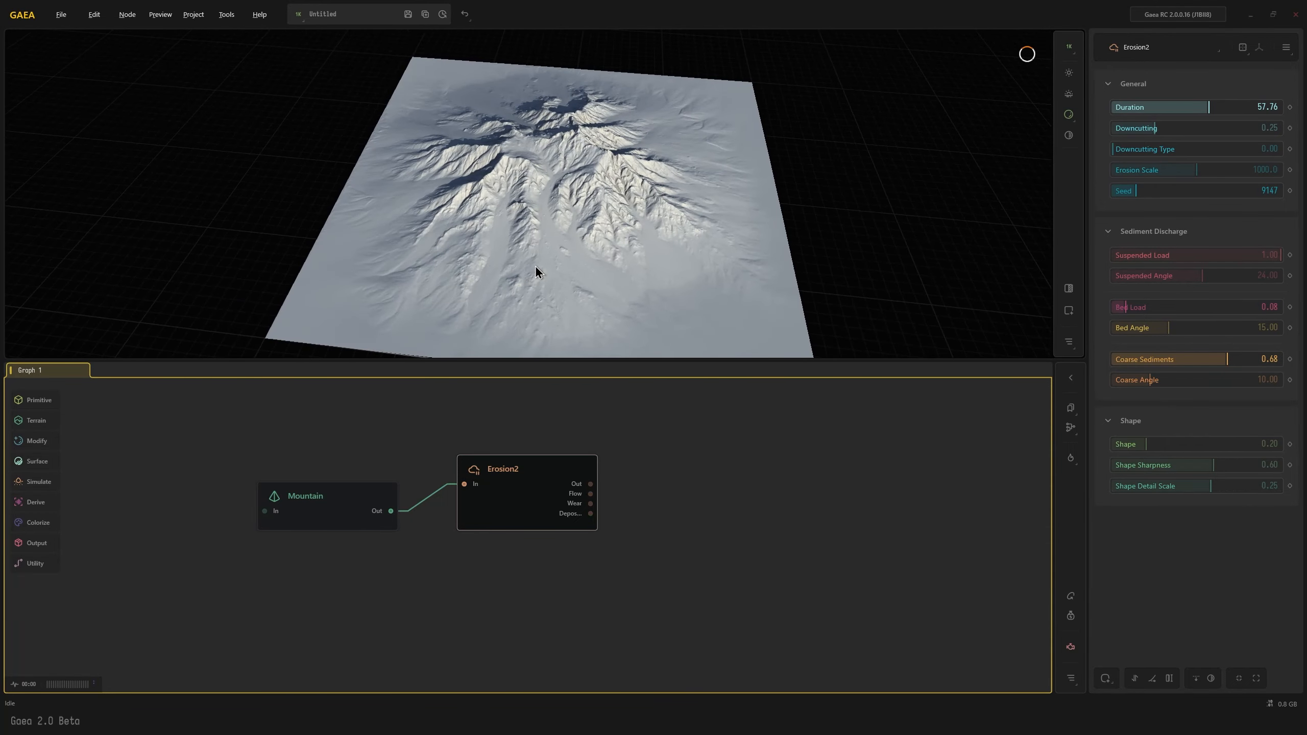
# Reduce the Erosion2 node's Shape Detail Scale to 0.07
pyautogui.click(1147, 487)
pyautogui.click(1142, 487)
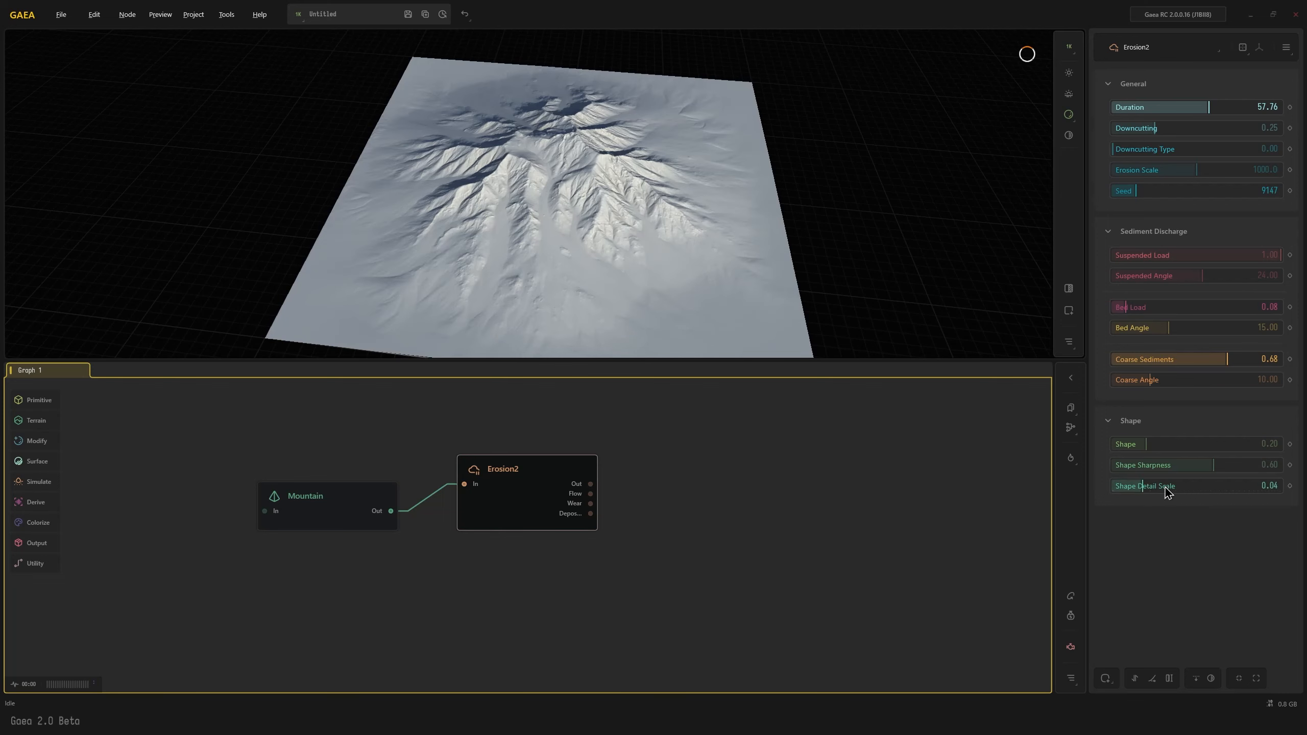
pyautogui.click(1164, 487)
pyautogui.click(1174, 486)
pyautogui.click(1157, 486)
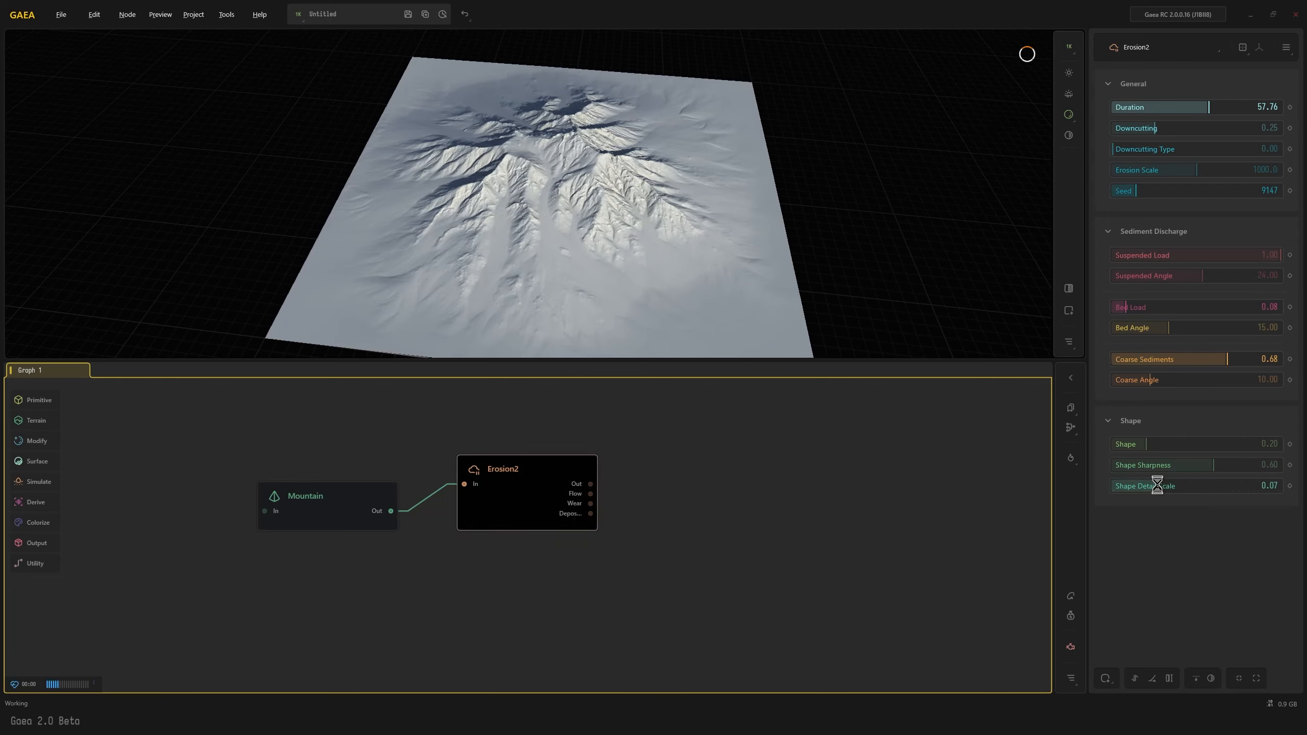
pyautogui.moveTo(610, 174); pyautogui.dragTo(588, 270)
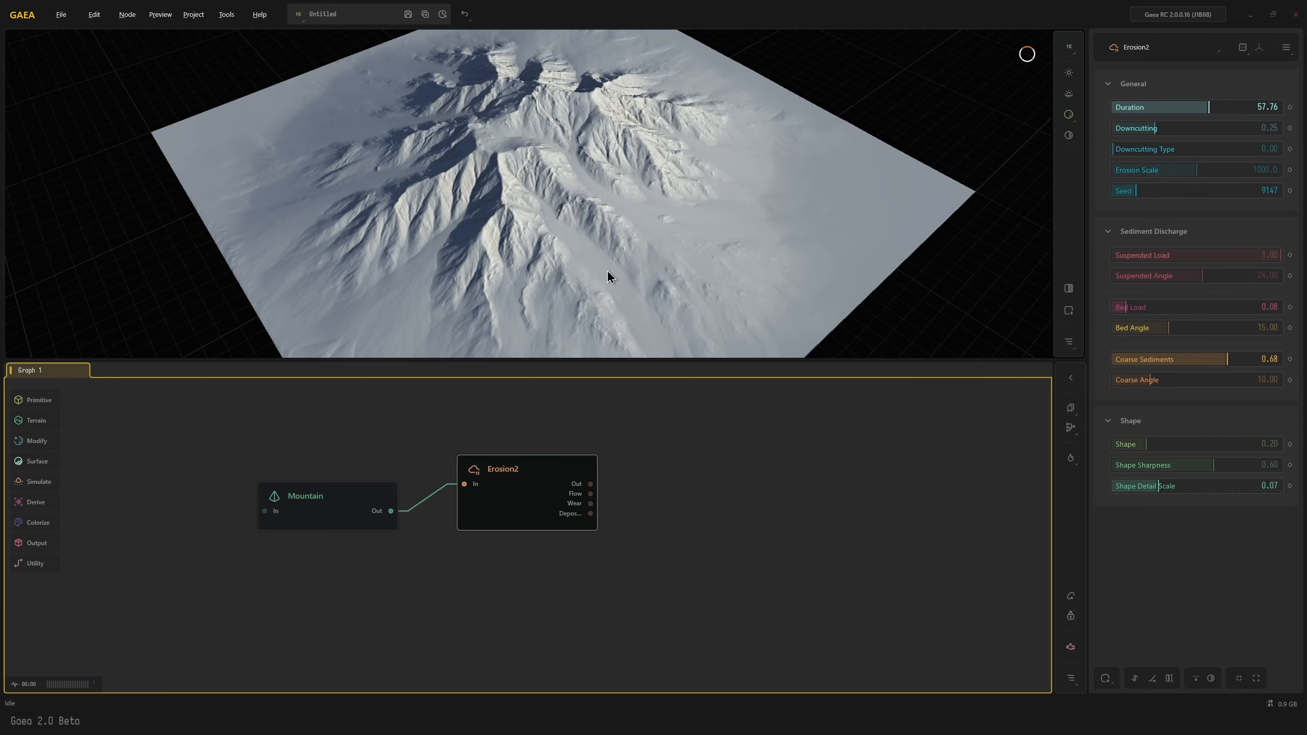
pyautogui.moveTo(608, 273); pyautogui.dragTo(556, 279)
# Add an Outcrops node connected to the Erosion2 node's main output
pyautogui.moveTo(589, 484); pyautogui.dragTo(652, 482)
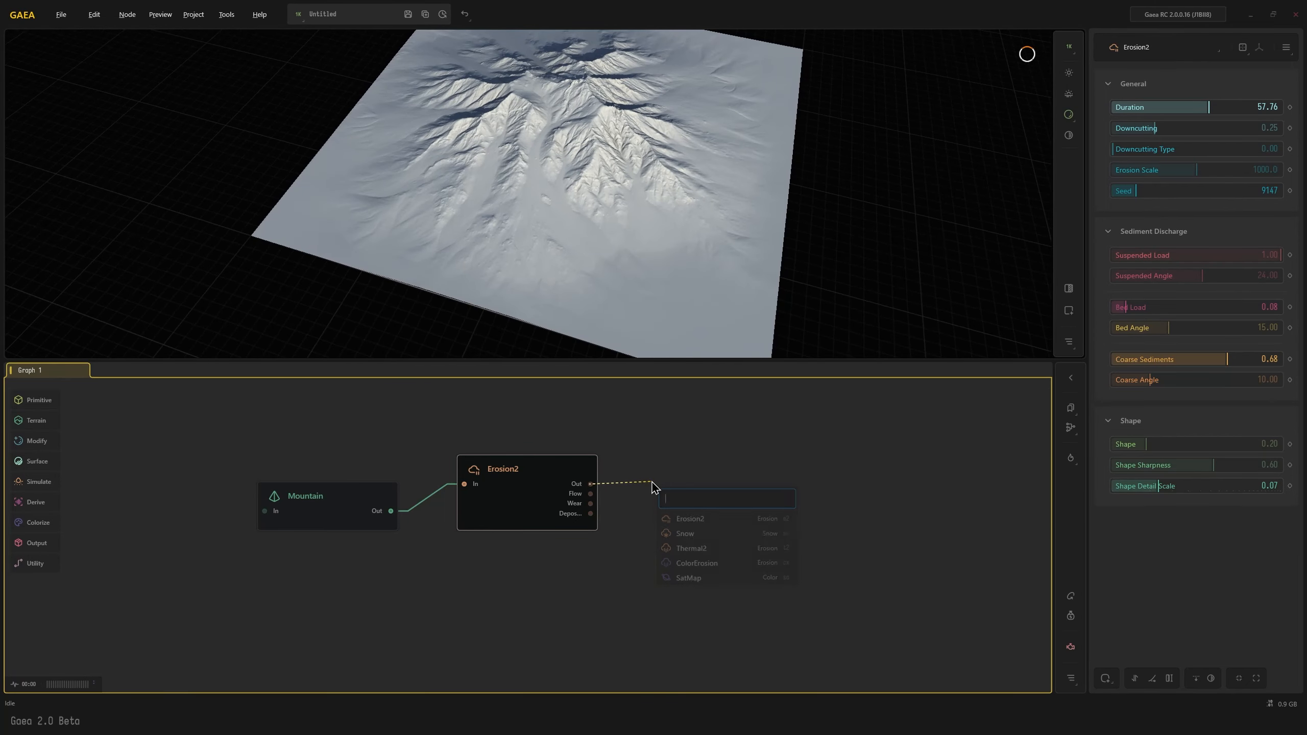
pyautogui.write('outc')
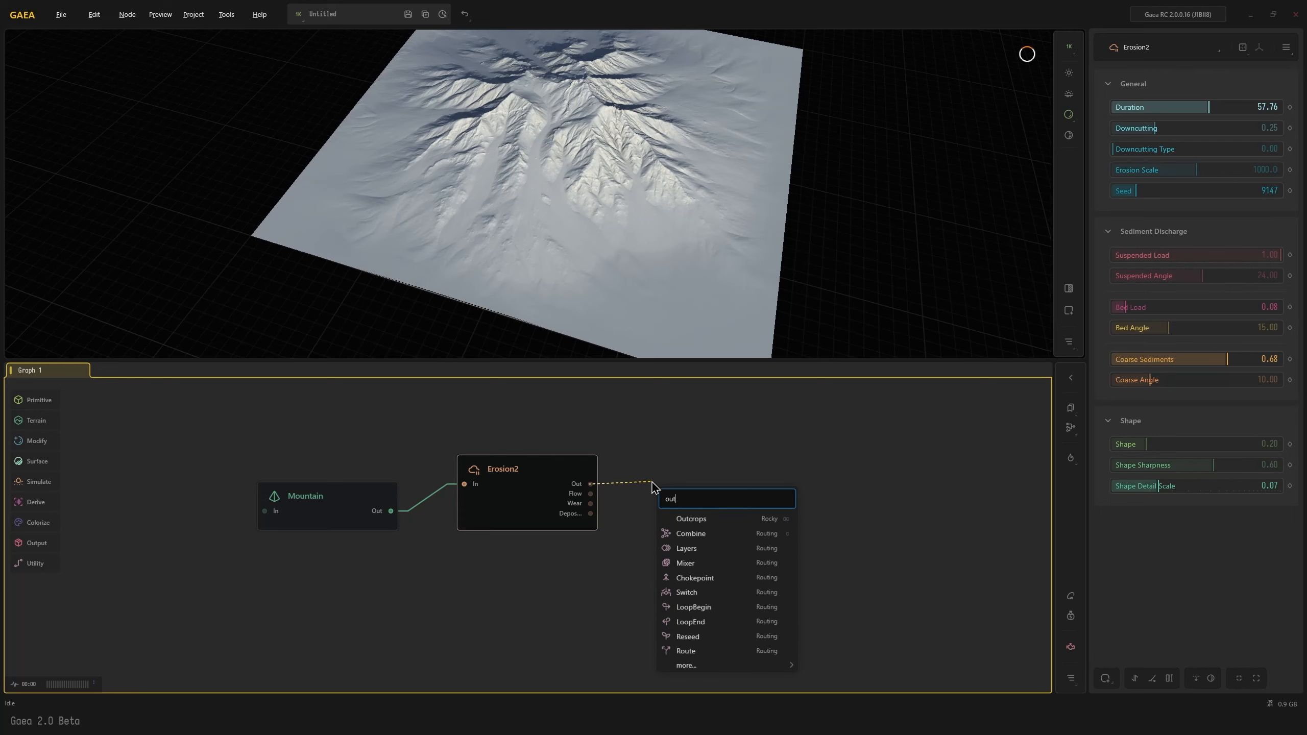
pyautogui.click(691, 519)
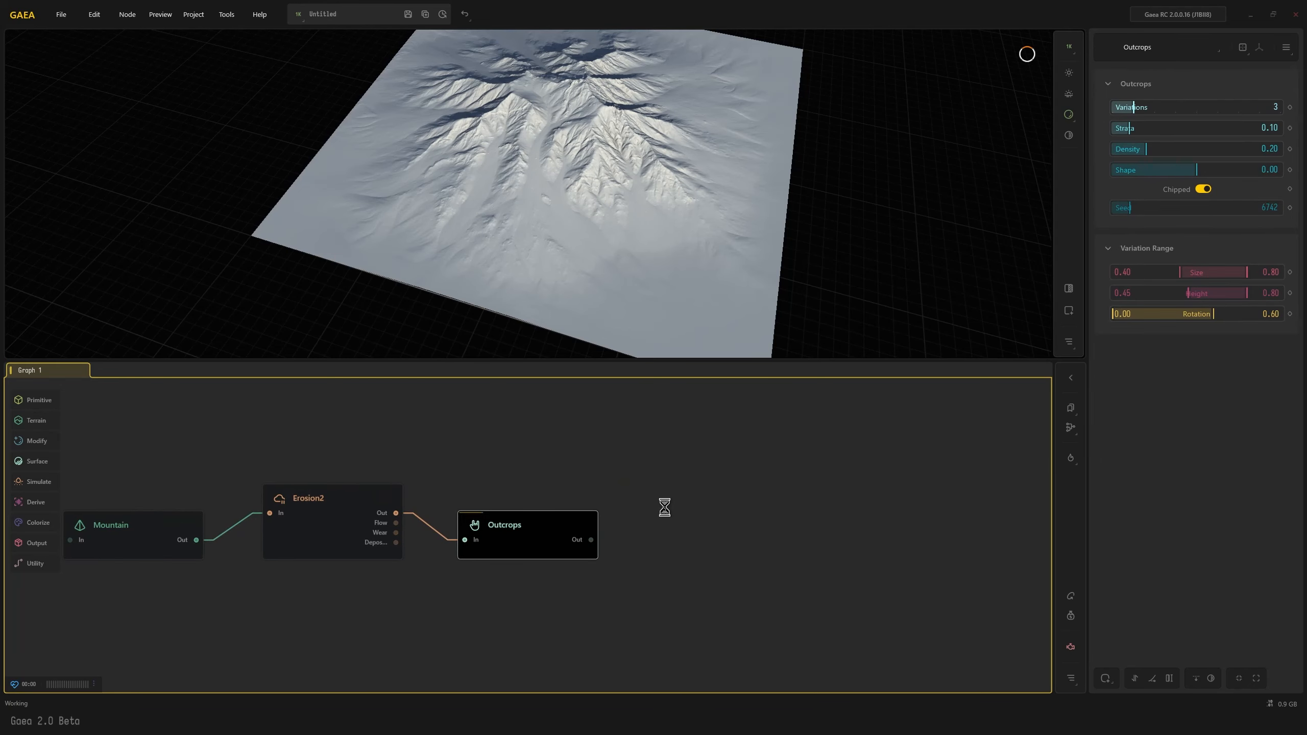
# Set the Outcrops size range to 0.29–0.69, the height range to 0.23–0.58 and the density to 0.33
pyautogui.moveTo(629, 262); pyautogui.dragTo(720, 247)
pyautogui.moveTo(1207, 274); pyautogui.dragTo(1179, 297)
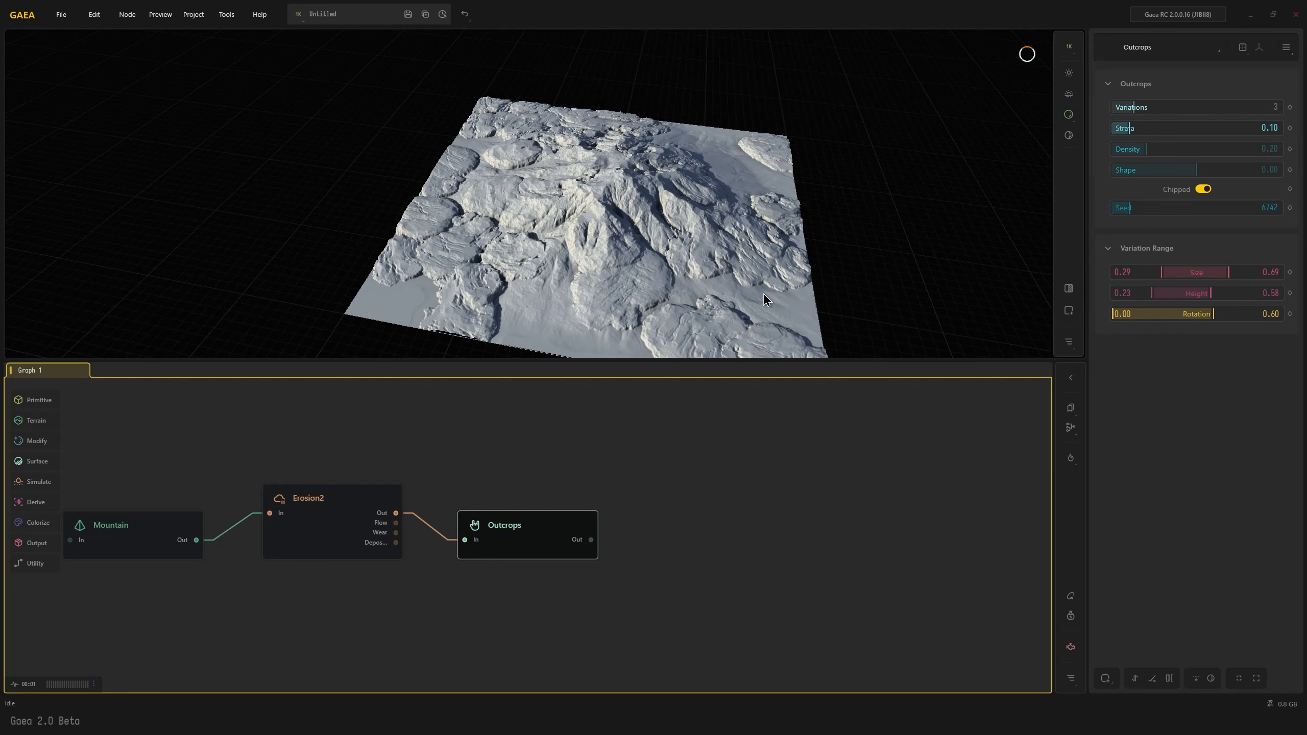
pyautogui.click(1168, 149)
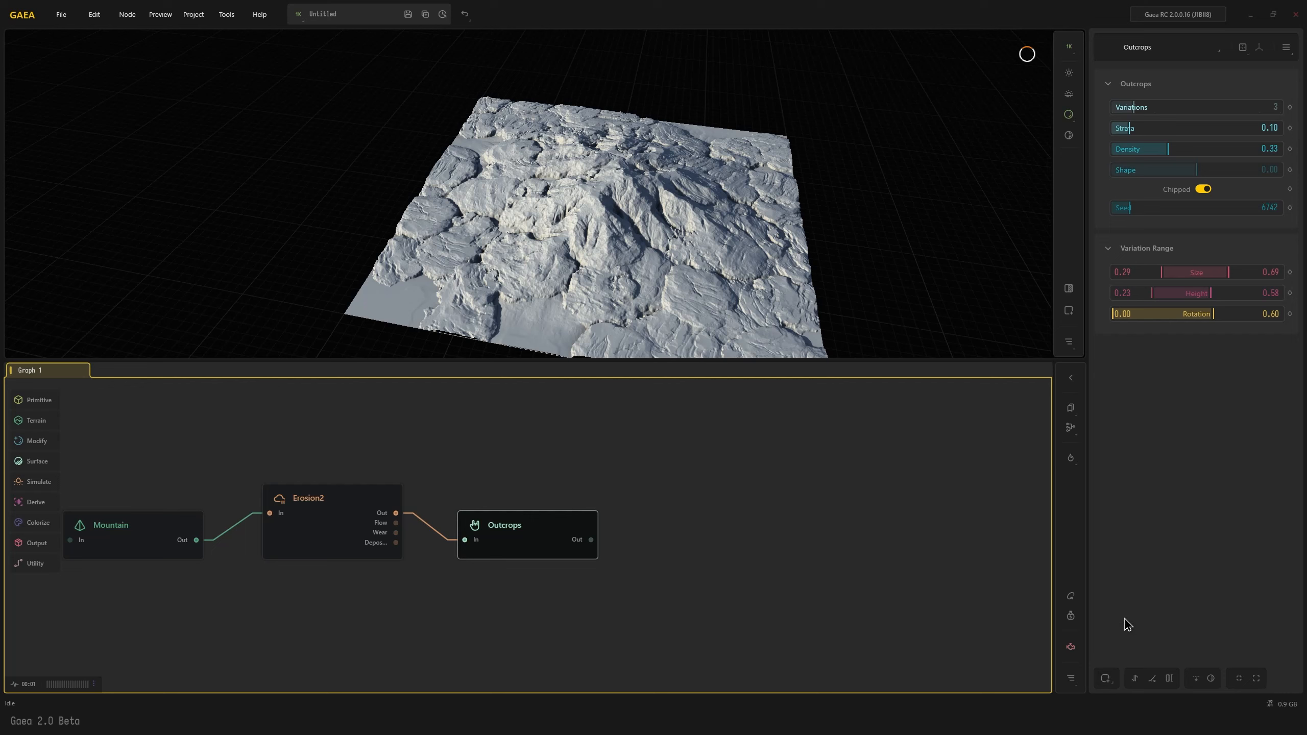
# Add a Mask by Height modifier to the Outcrops node
pyautogui.click(1104, 679)
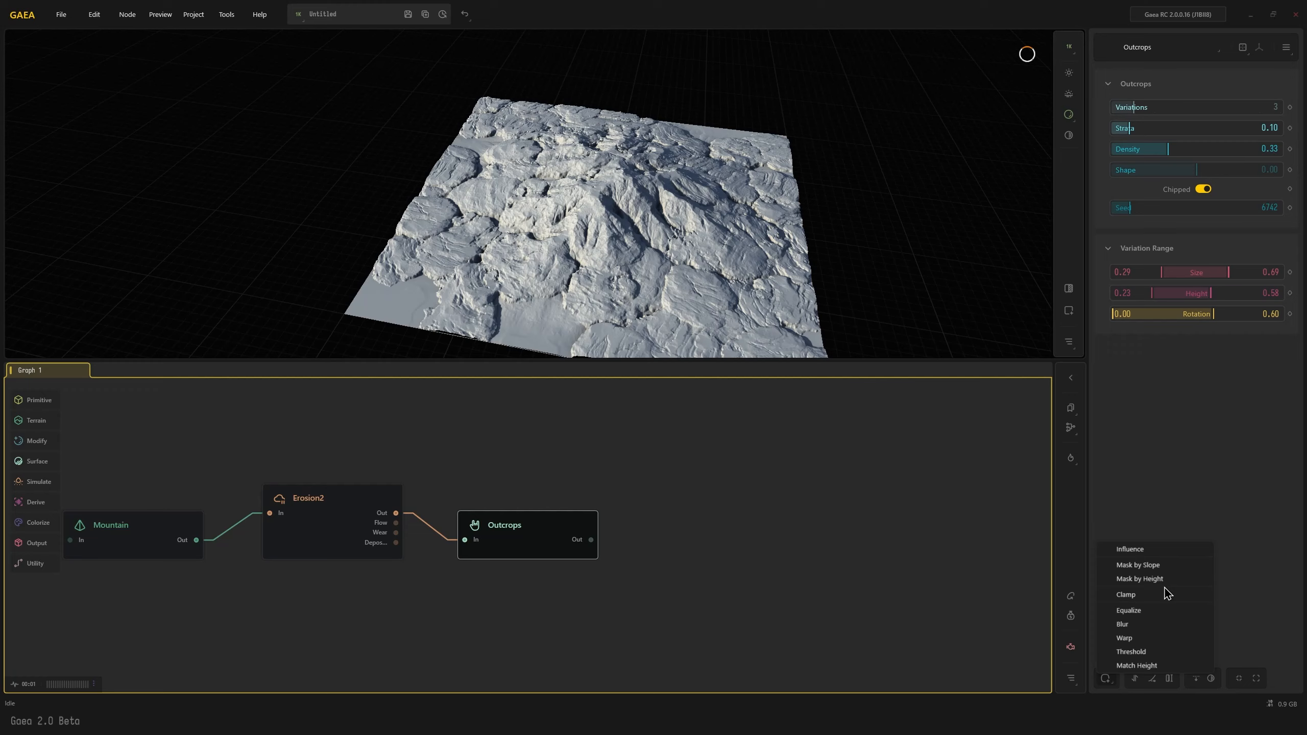
pyautogui.click(1138, 578)
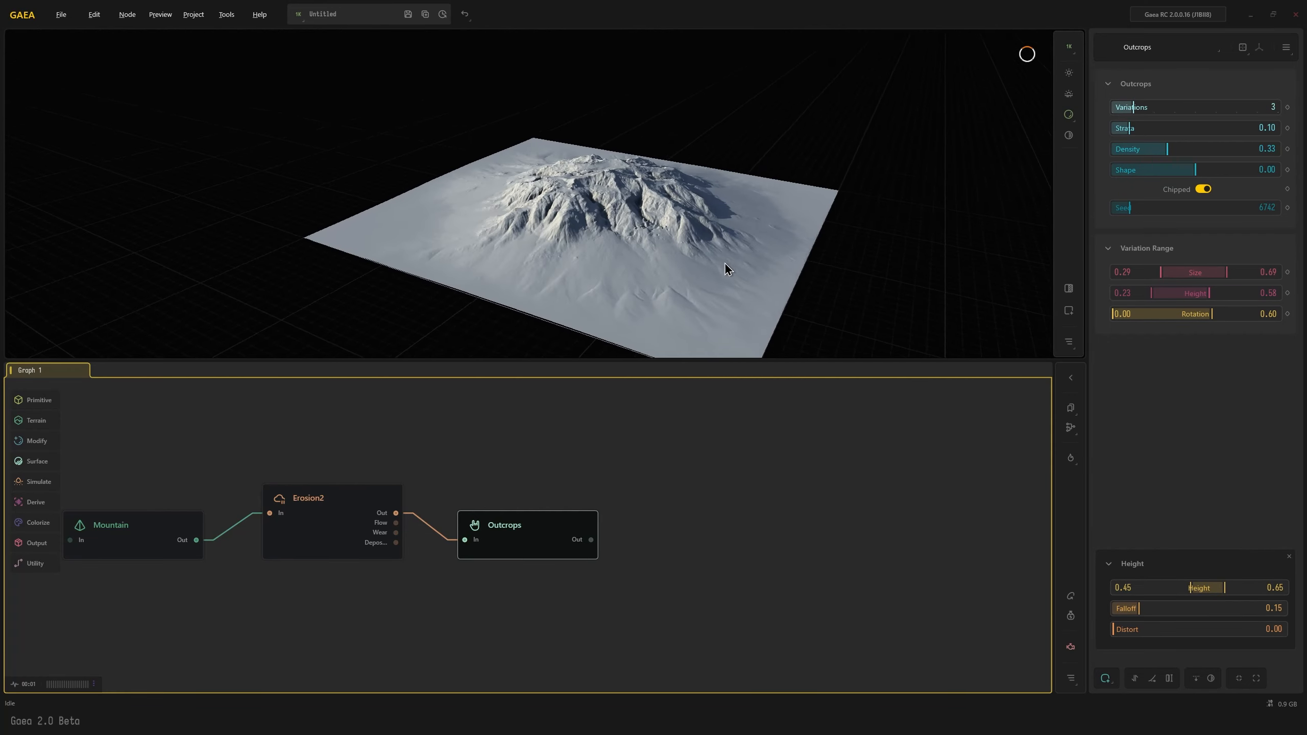
# Set the Outcrops height mask to the range 0.00–0.14 with Falloff 0.11 and Distort 0.34
pyautogui.moveTo(725, 262); pyautogui.dragTo(651, 318)
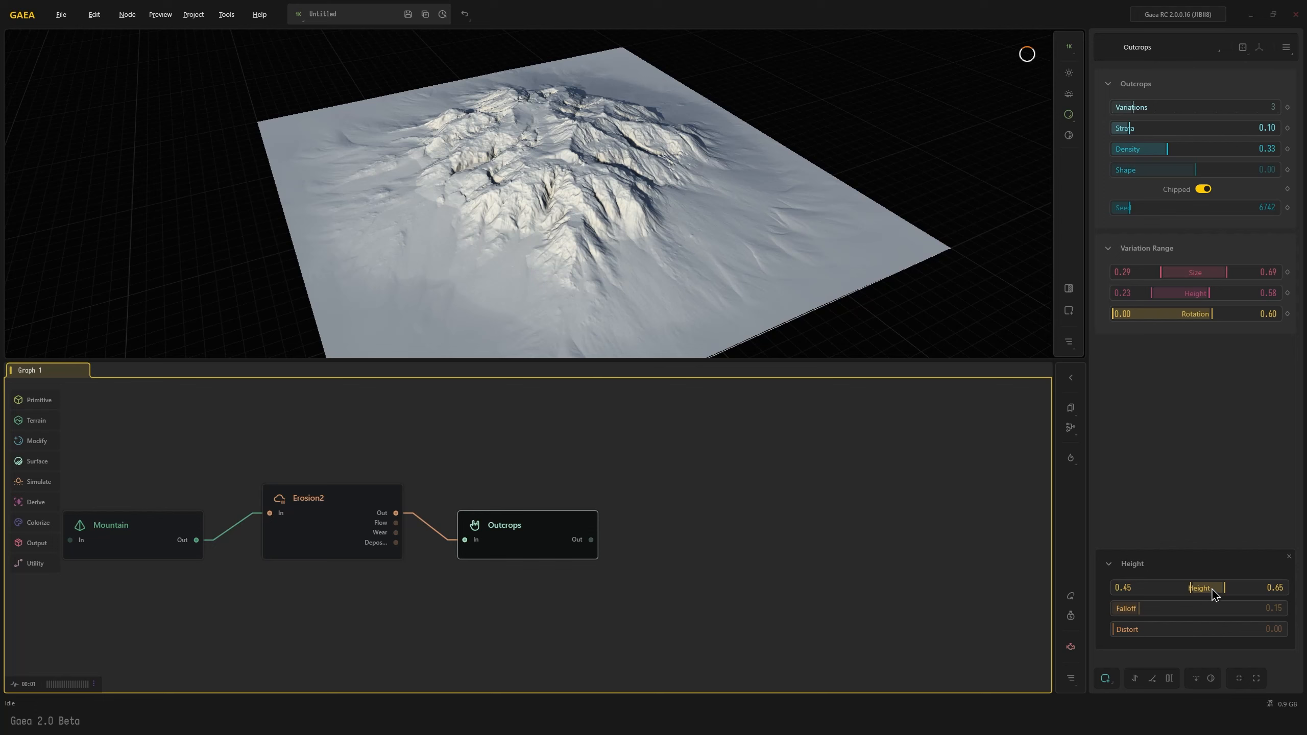
pyautogui.moveTo(1190, 587); pyautogui.dragTo(1171, 629)
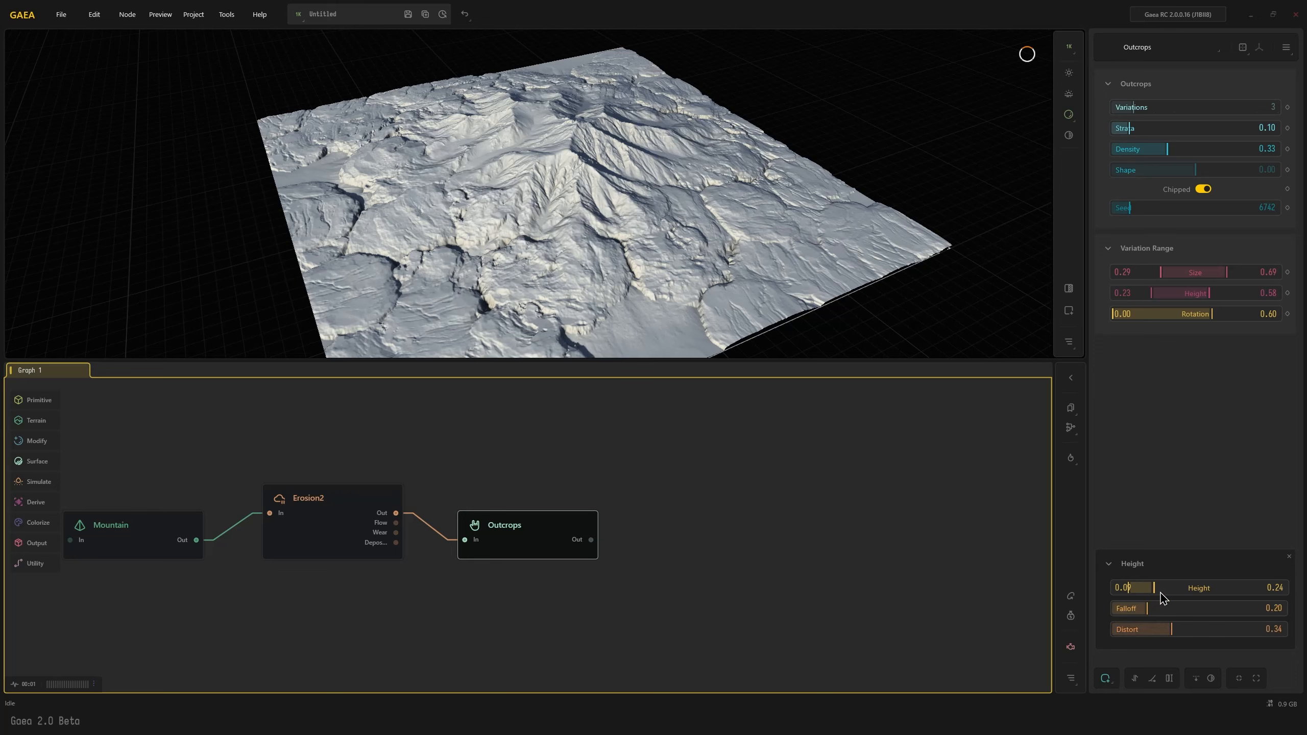
pyautogui.moveTo(1154, 589); pyautogui.dragTo(1130, 608)
pyautogui.moveTo(648, 252); pyautogui.dragTo(569, 300)
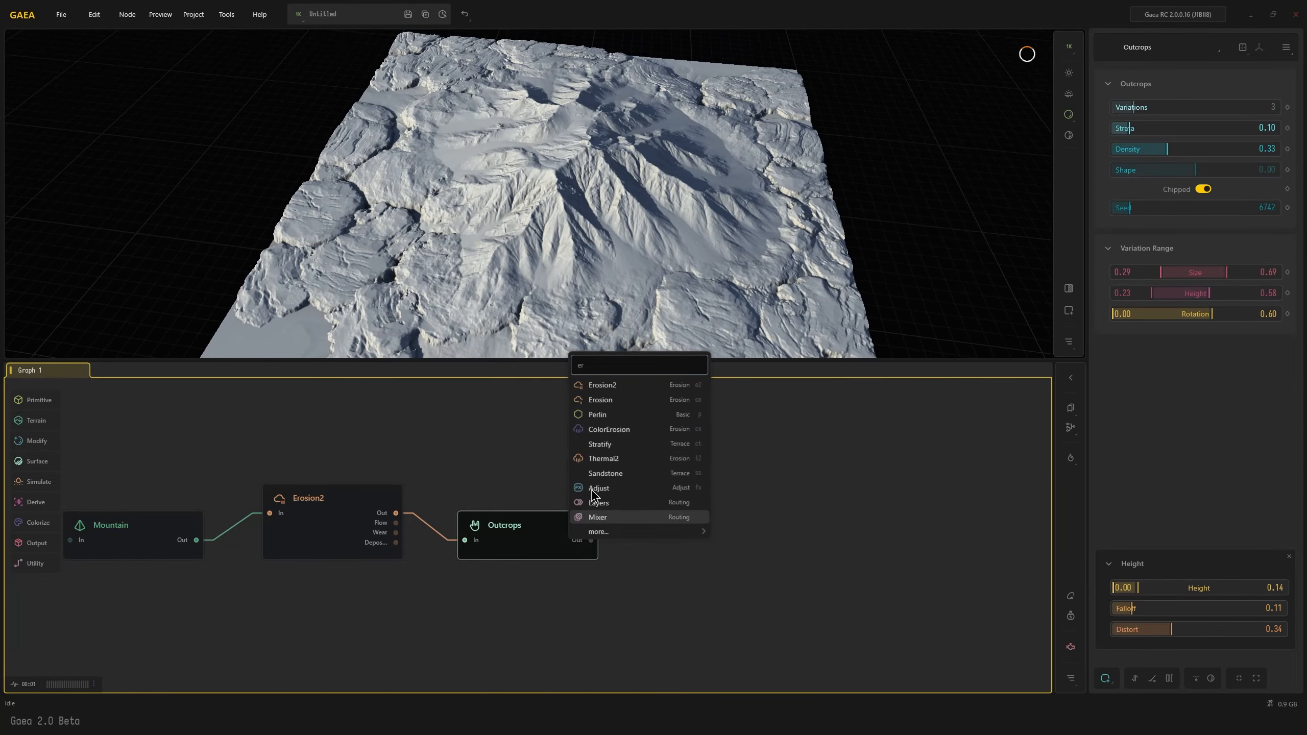
# Add a second Erosion2 node after Outcrops and set its Coarse Sediments to 0.45 and Duration to 41.82
pyautogui.click(603, 386)
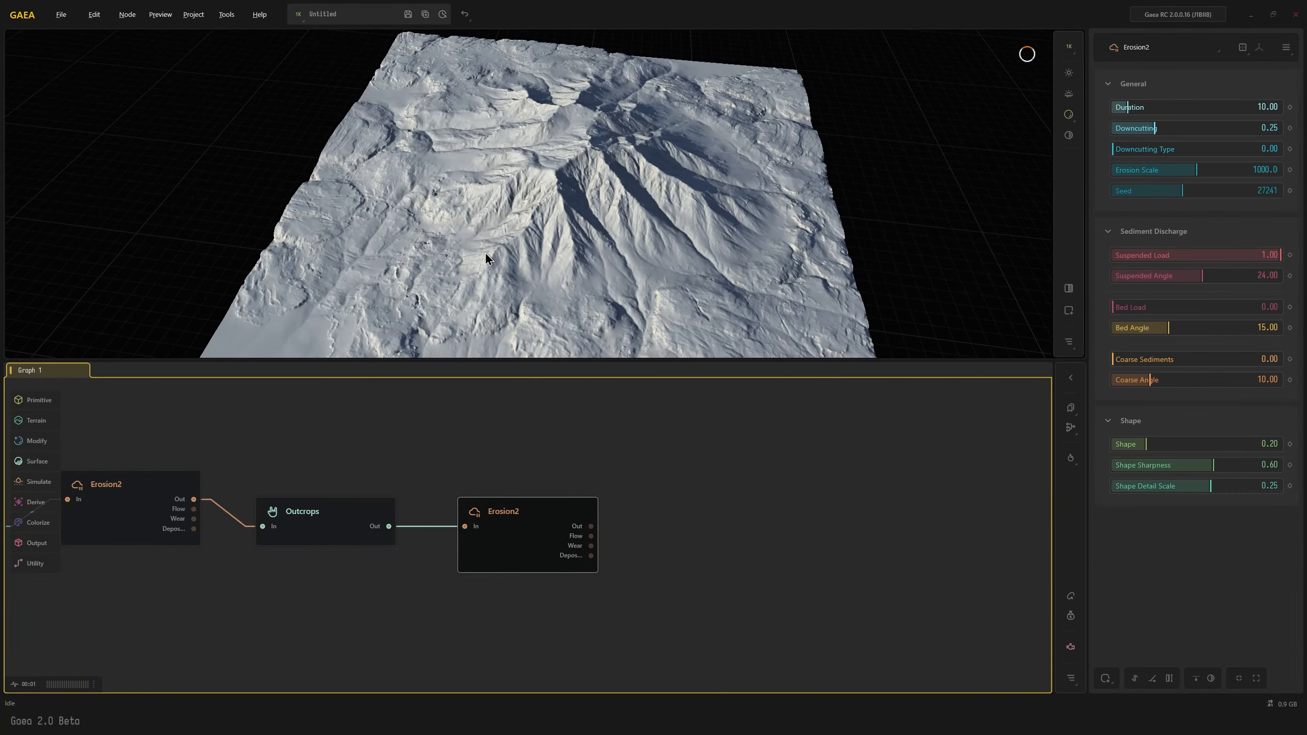
pyautogui.moveTo(484, 251); pyautogui.dragTo(441, 249)
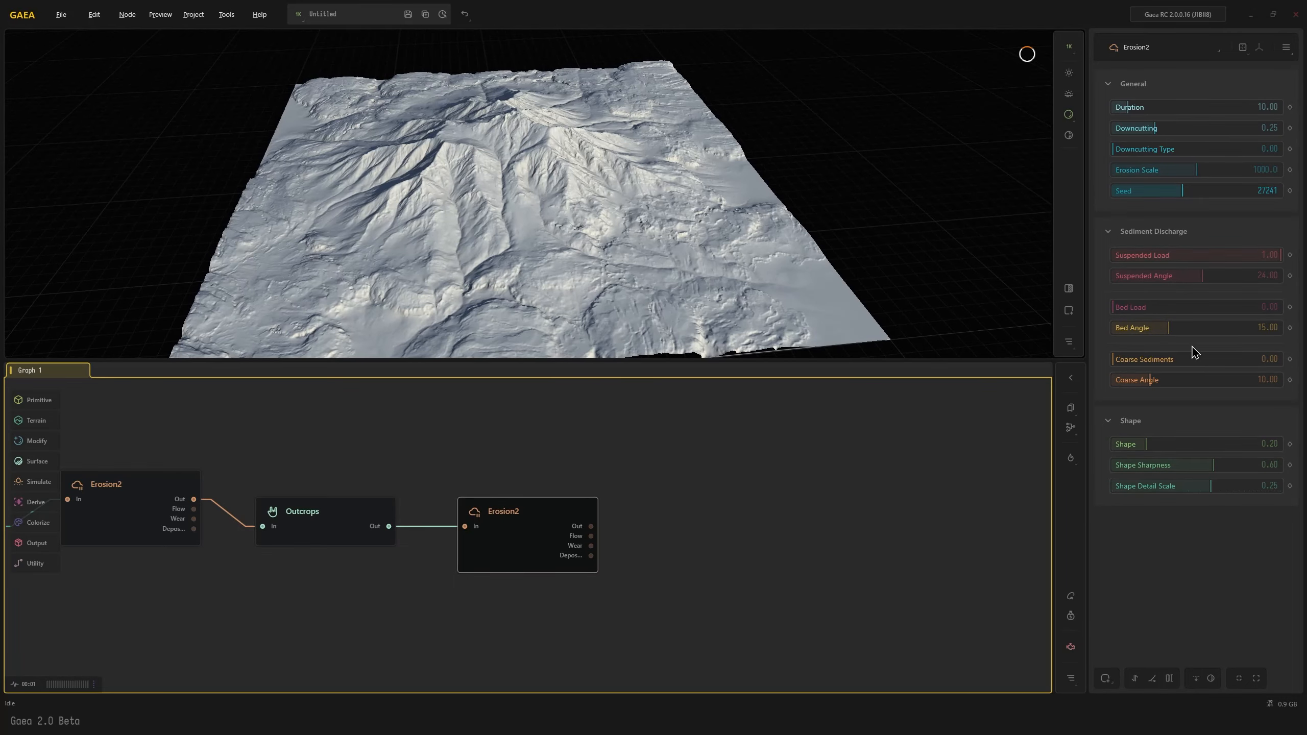
pyautogui.moveTo(1152, 362); pyautogui.dragTo(1189, 360)
pyautogui.moveTo(578, 269); pyautogui.dragTo(535, 273)
pyautogui.moveTo(1160, 108); pyautogui.dragTo(1183, 108)
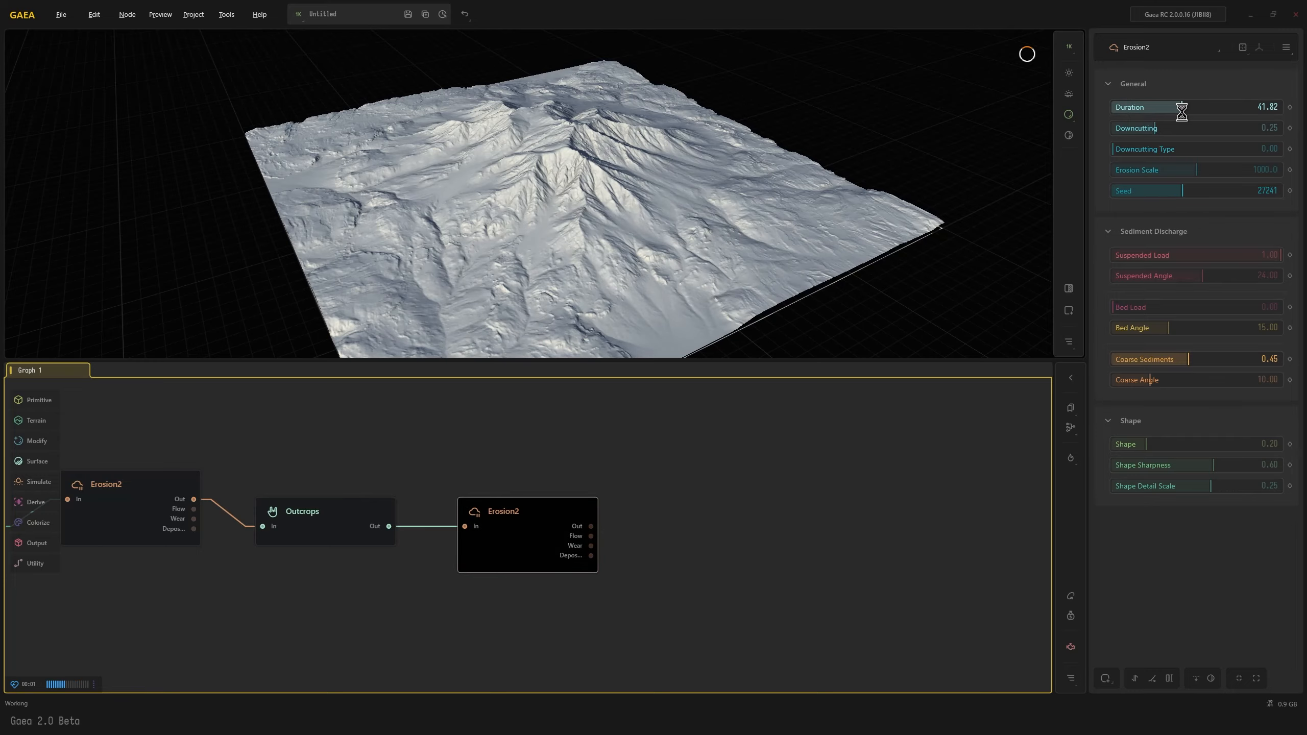
pyautogui.moveTo(907, 259); pyautogui.dragTo(747, 297)
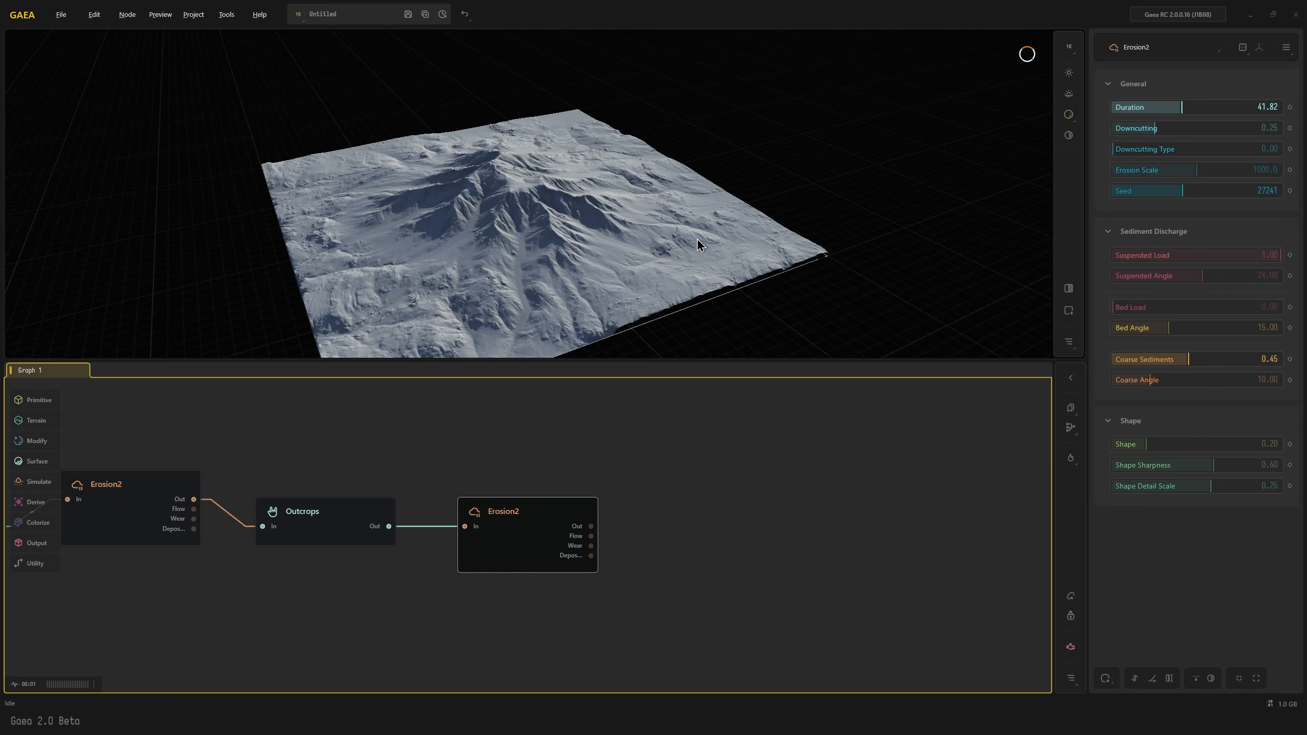
pyautogui.moveTo(697, 240); pyautogui.dragTo(674, 208)
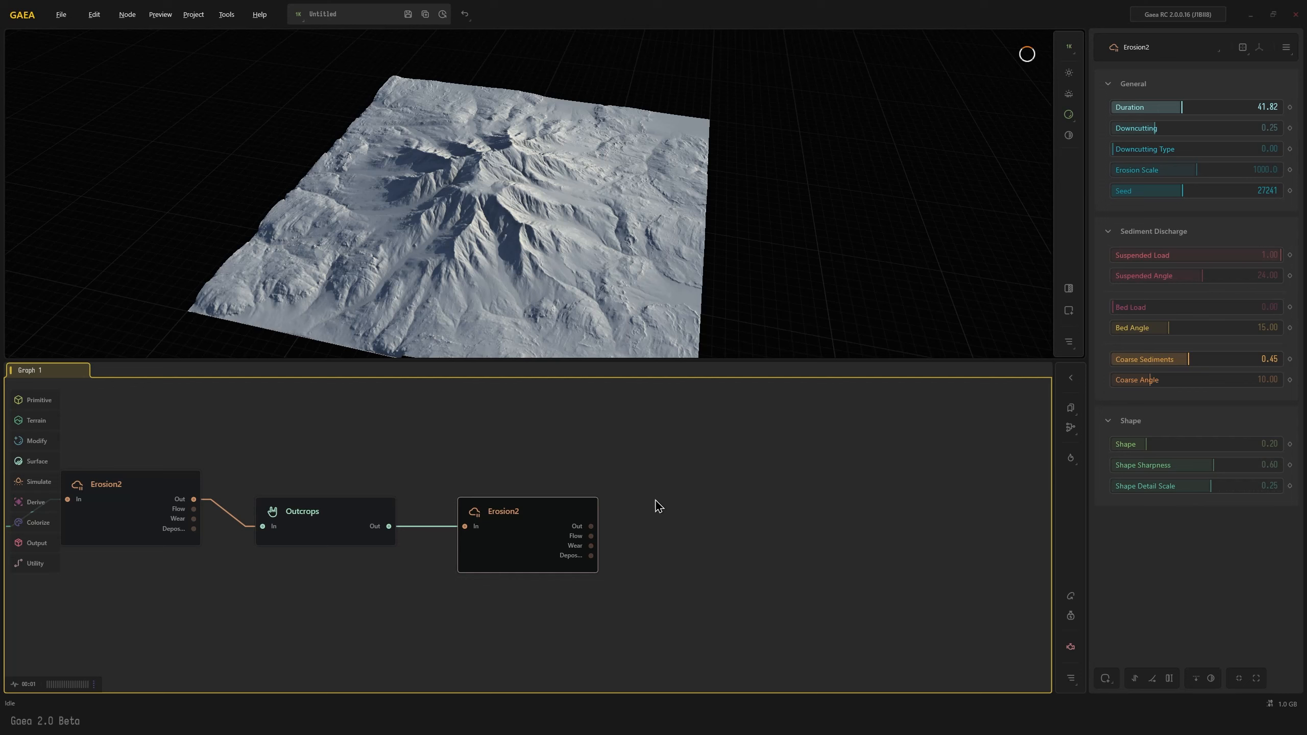
# Add a SatMap node connected to the second Erosion2 node's main output and choose Rock gradient 530
pyautogui.moveTo(591, 526); pyautogui.dragTo(674, 505)
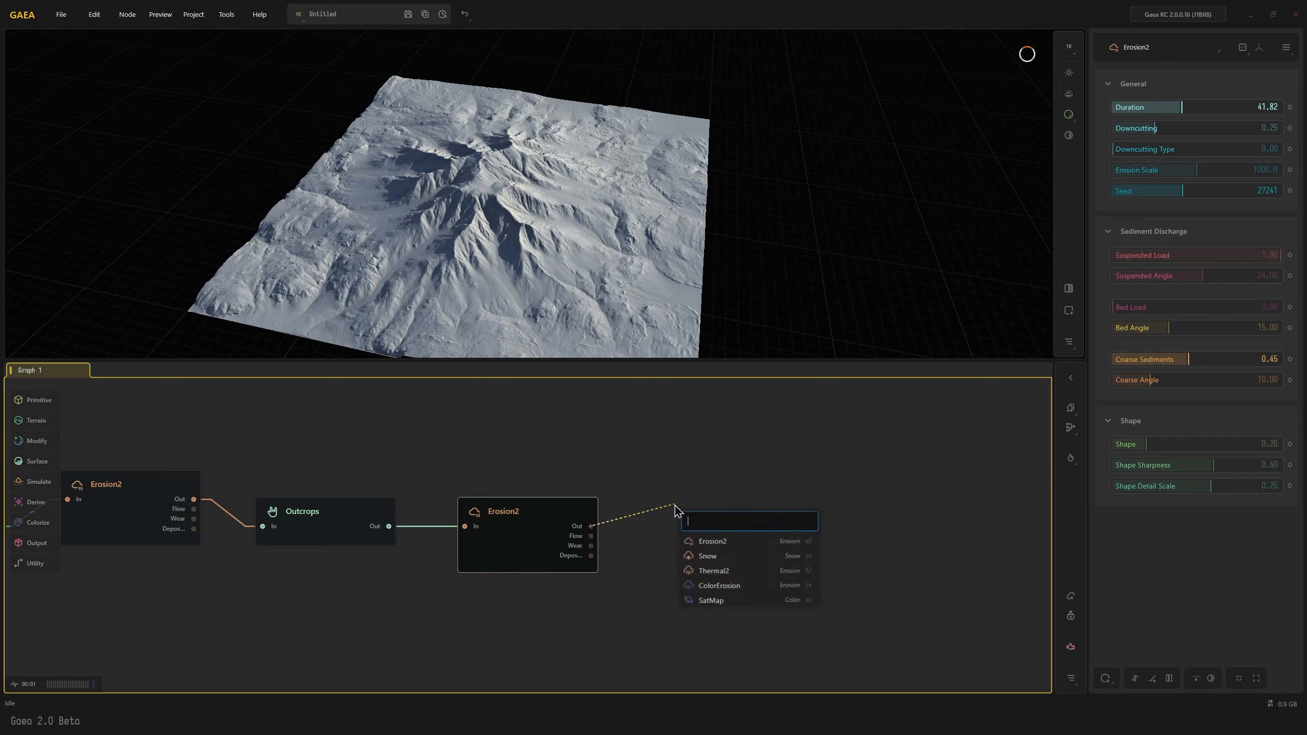
pyautogui.write('sa')
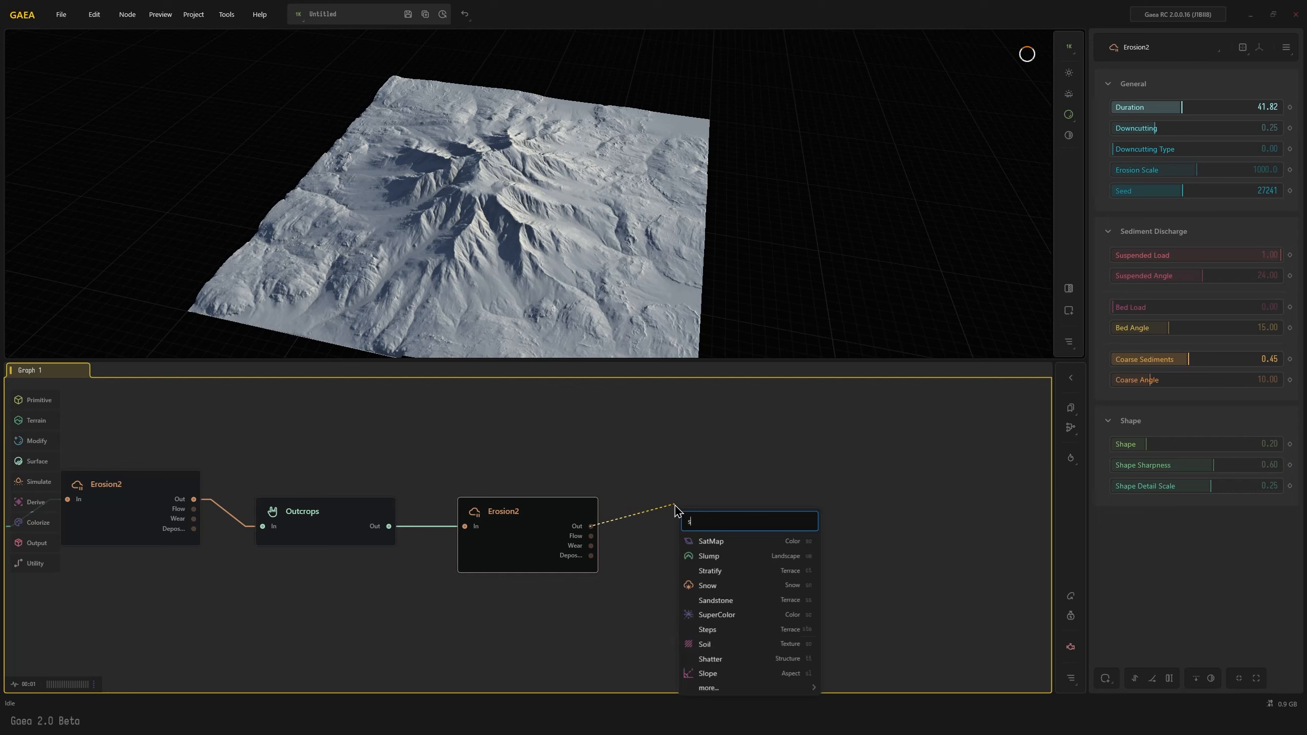
pyautogui.click(712, 541)
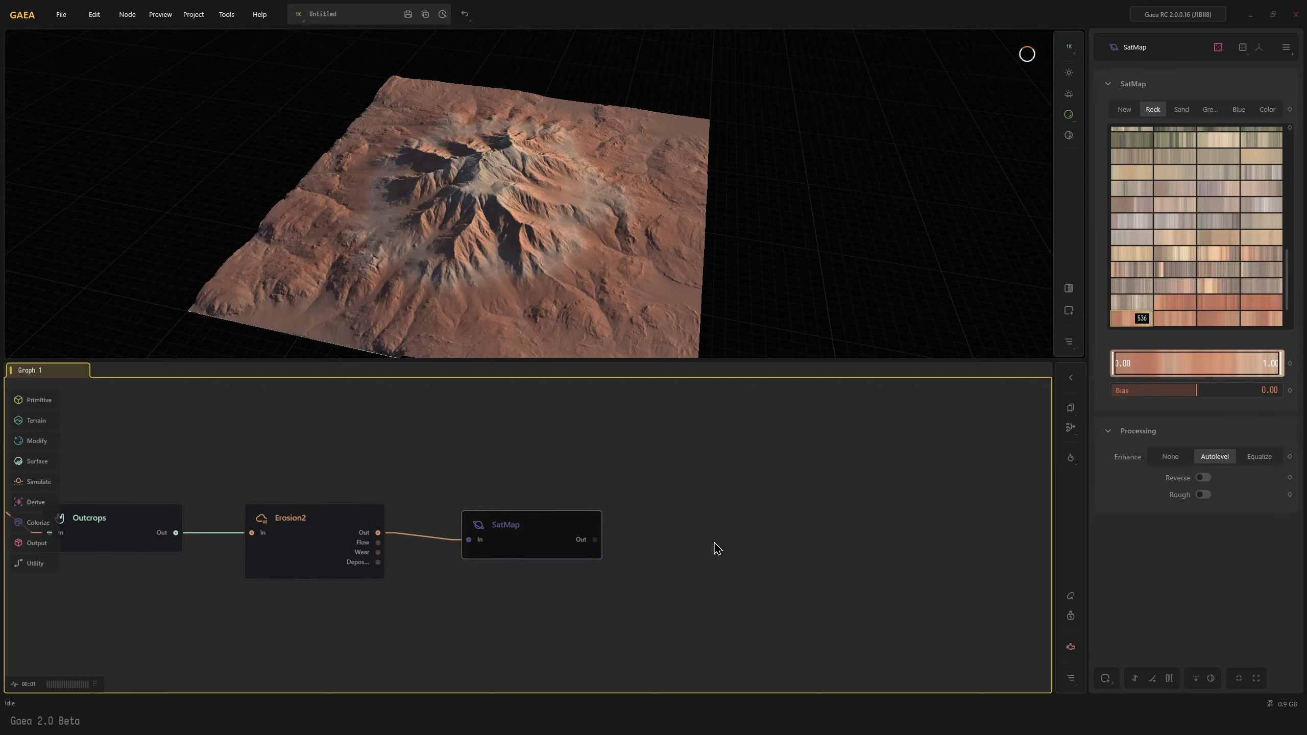
pyautogui.click(1214, 285)
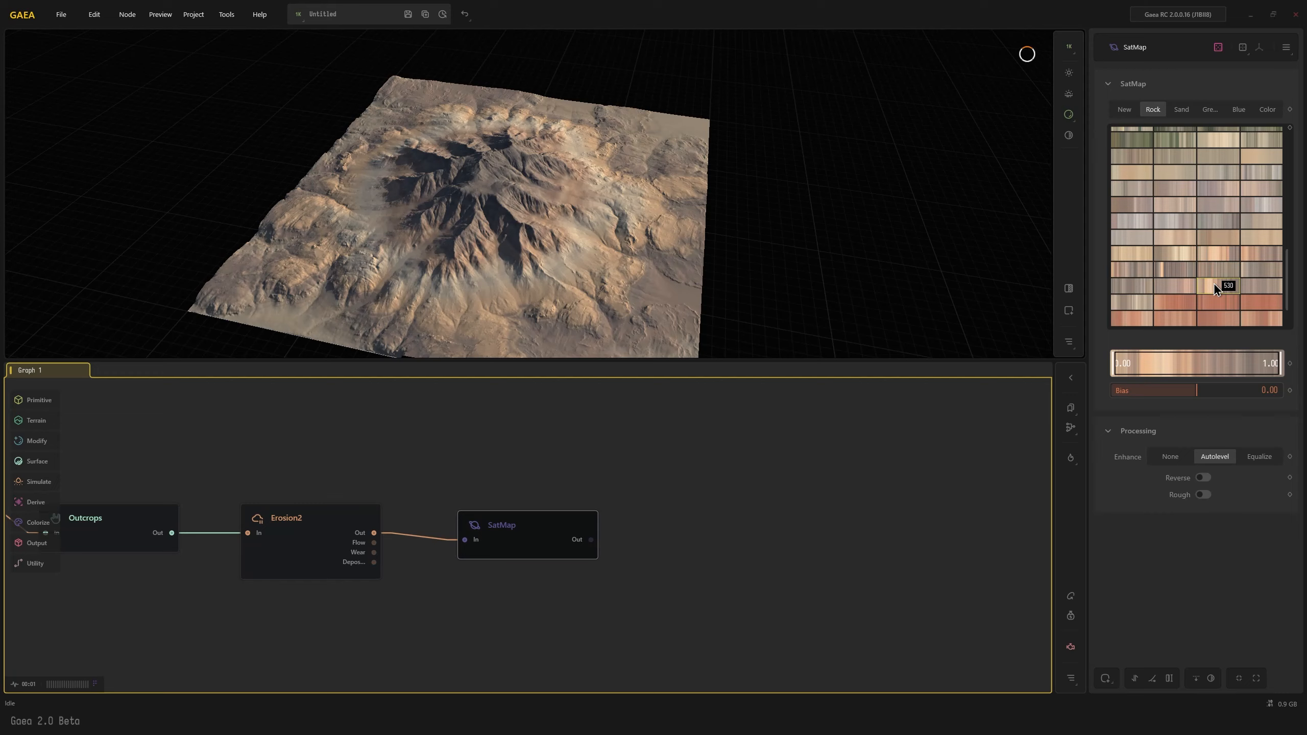
pyautogui.keyDown('alt'); pyautogui.moveTo(536, 270); pyautogui.dragTo(436, 295); pyautogui.keyUp('alt')
pyautogui.scroll(3, 513, 255)
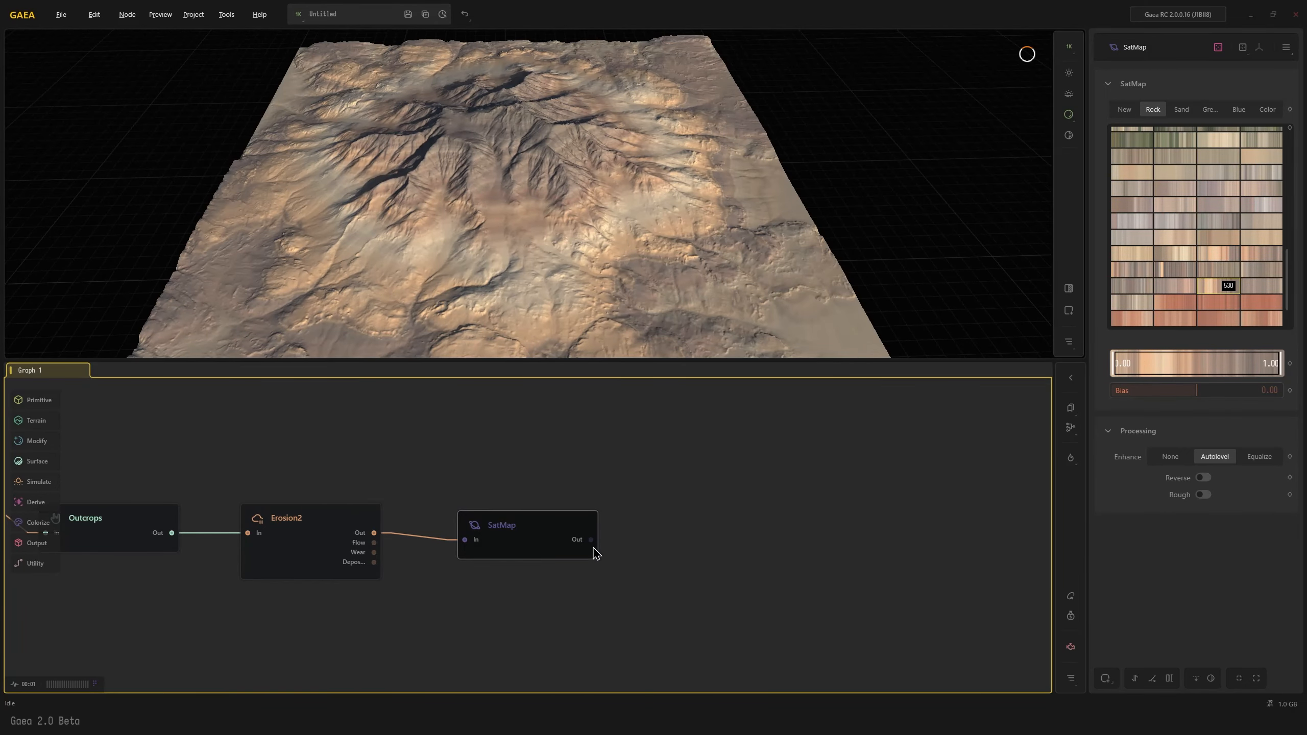
# Add a ColorErosion node connected to the SatMap node's output
pyautogui.moveTo(591, 539); pyautogui.dragTo(662, 511)
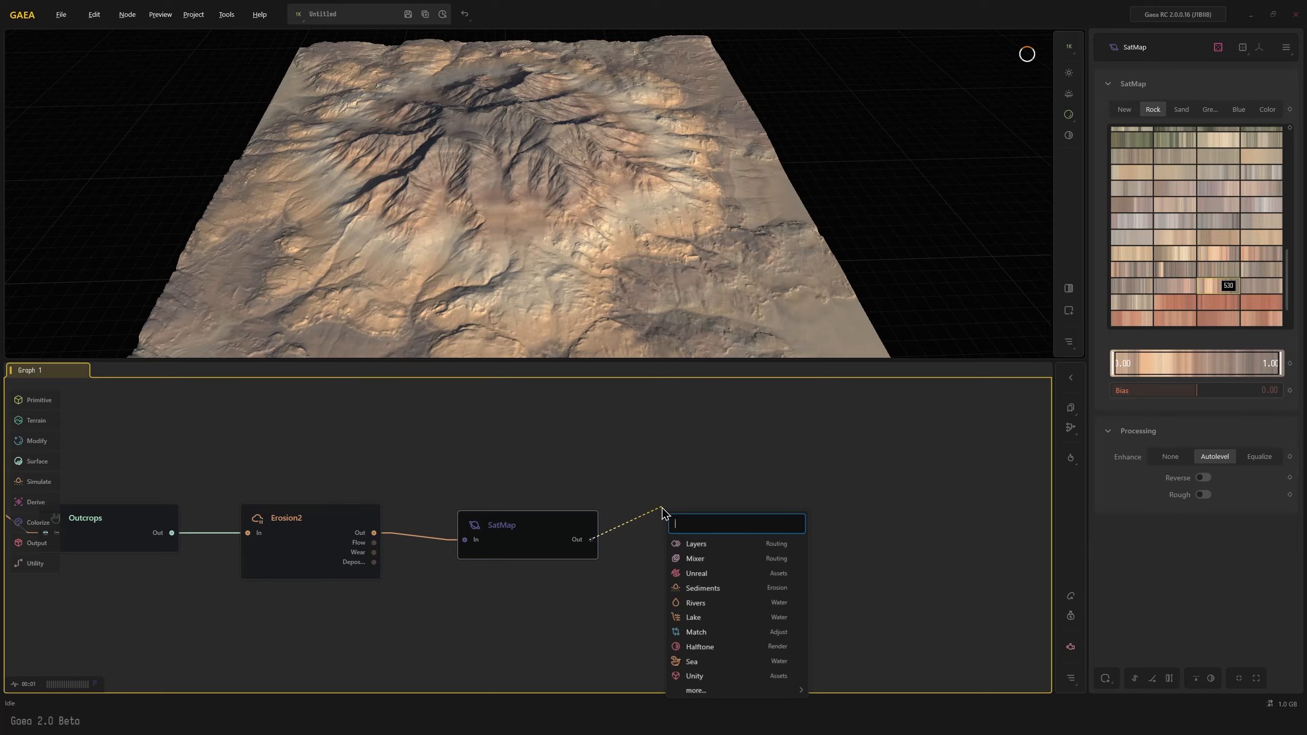
pyautogui.write('colorer')
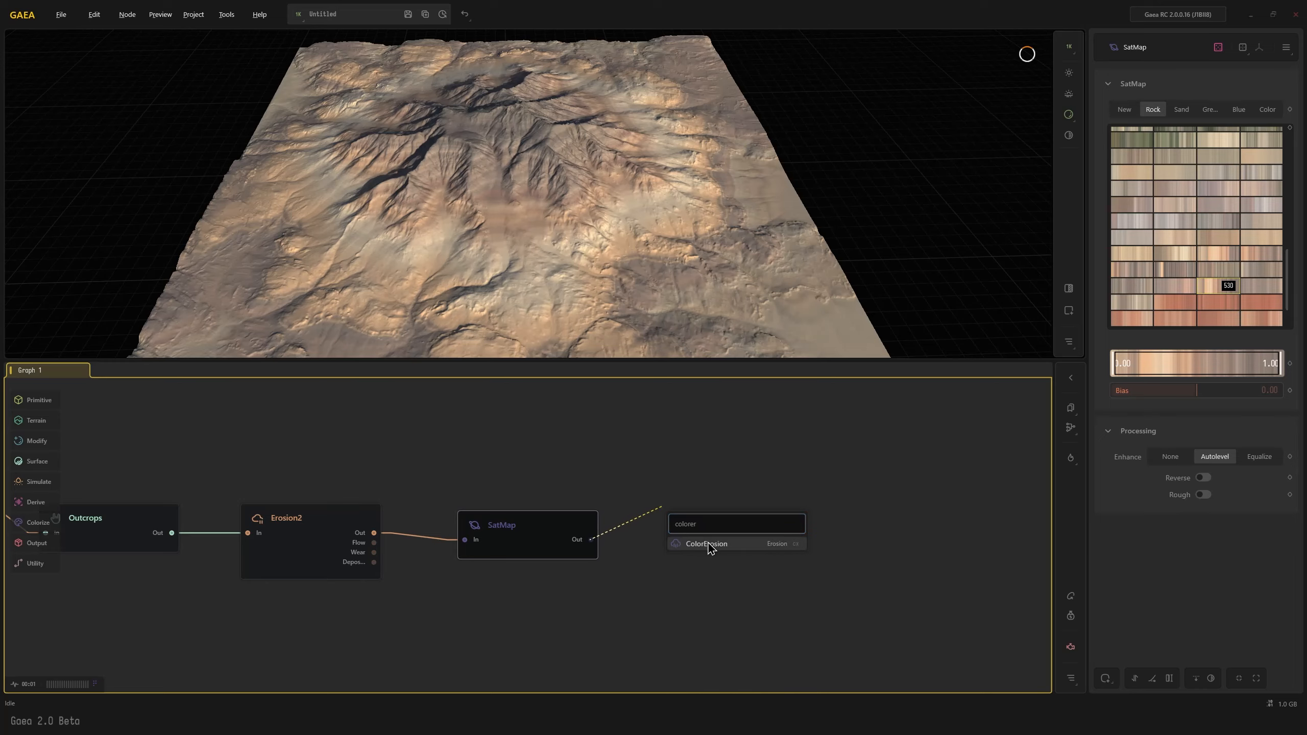
pyautogui.click(706, 544)
pyautogui.moveTo(555, 337); pyautogui.dragTo(495, 352)
pyautogui.moveTo(329, 533); pyautogui.dragTo(330, 529)
pyautogui.click(504, 541)
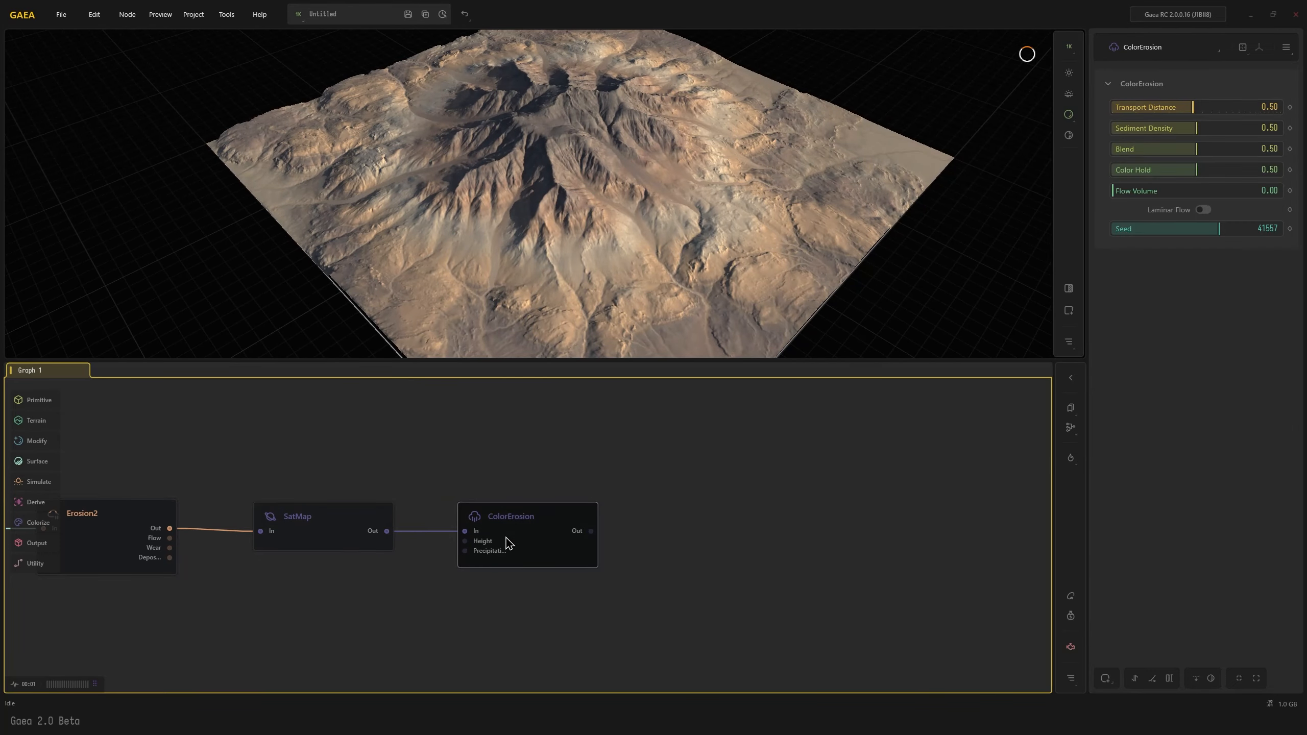
# Set the ColorErosion node's Sediment Density to 0.78, Color Hold to 0.64 and Flow Volume to 0.10
pyautogui.moveTo(1239, 131); pyautogui.dragTo(1260, 131)
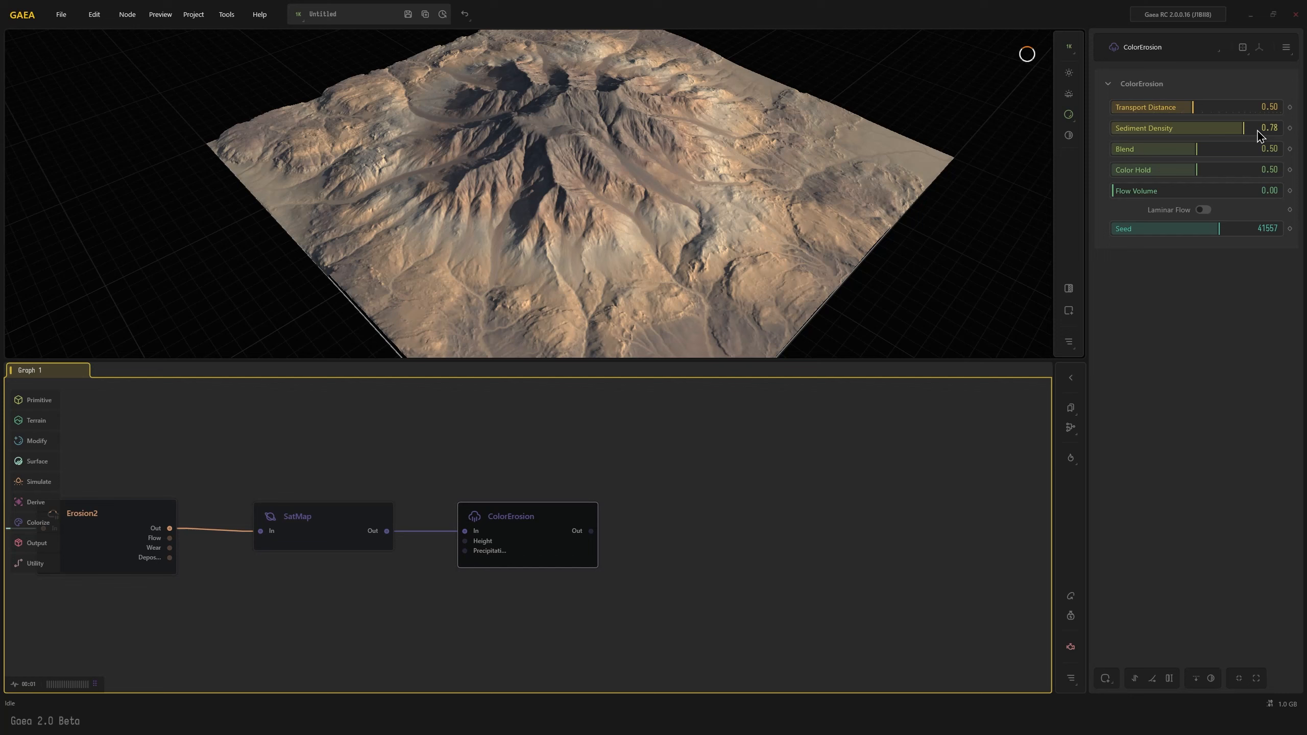
pyautogui.click(1220, 171)
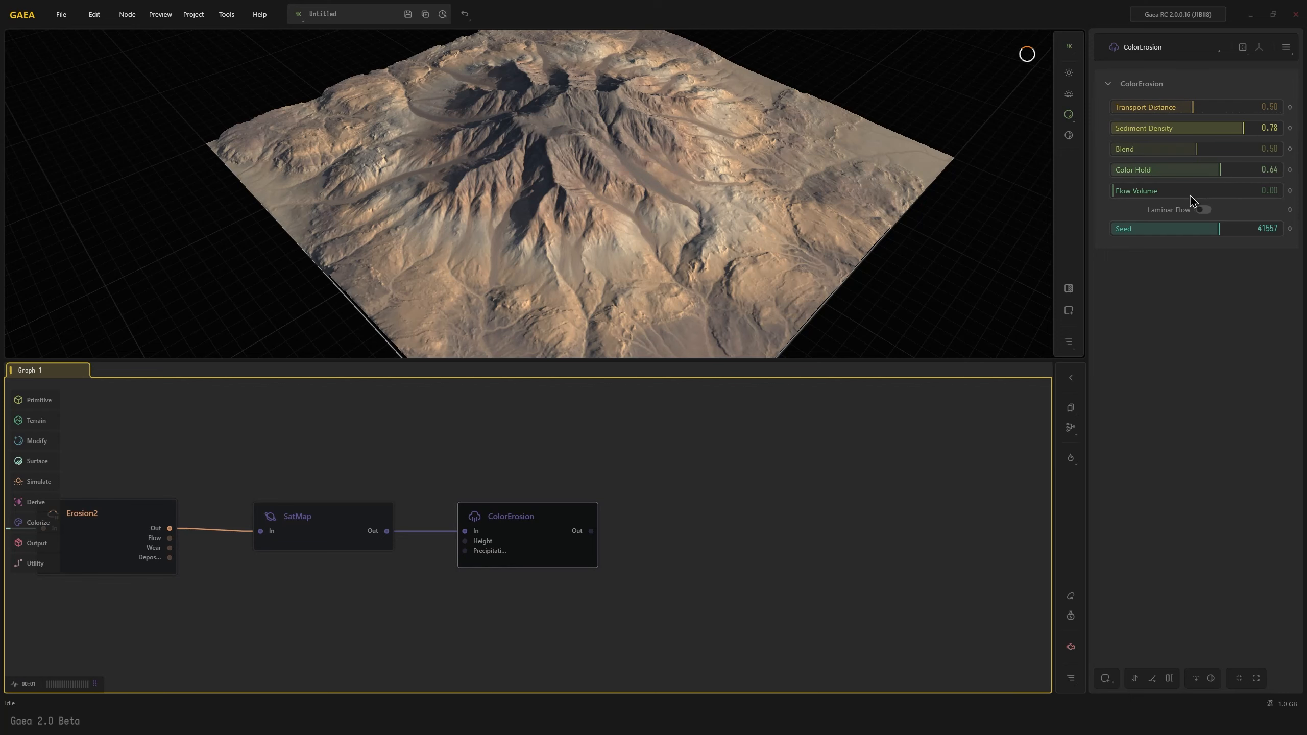
pyautogui.click(1124, 191)
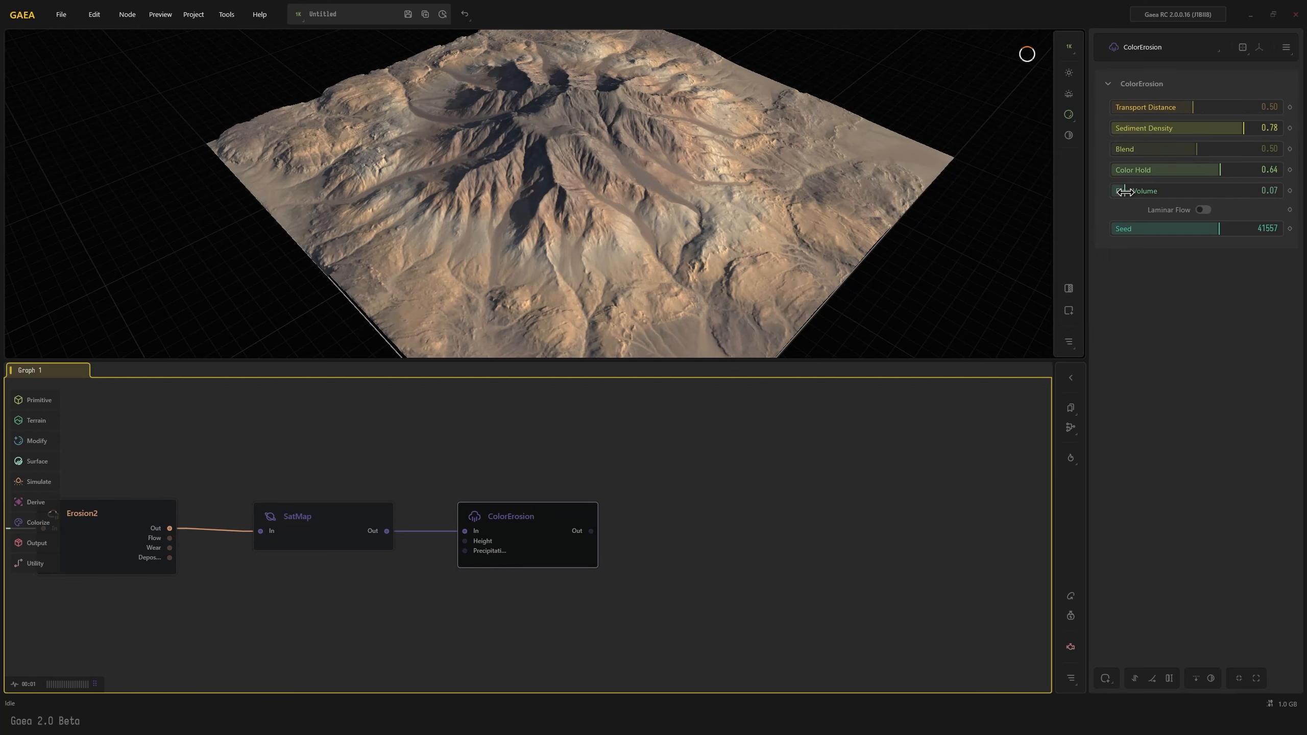
pyautogui.click(1129, 191)
pyautogui.moveTo(632, 279)
pyautogui.mouseDown()
pyautogui.moveTo(698, 278)
pyautogui.moveTo(677, 299)
pyautogui.moveTo(640, 281)
pyautogui.moveTo(625, 302)
pyautogui.moveTo(597, 306)
pyautogui.moveTo(612, 312)
pyautogui.moveTo(533, 315)
pyautogui.moveTo(535, 267)
pyautogui.moveTo(552, 259)
pyautogui.moveTo(600, 288)
pyautogui.moveTo(552, 310)
pyautogui.mouseUp()
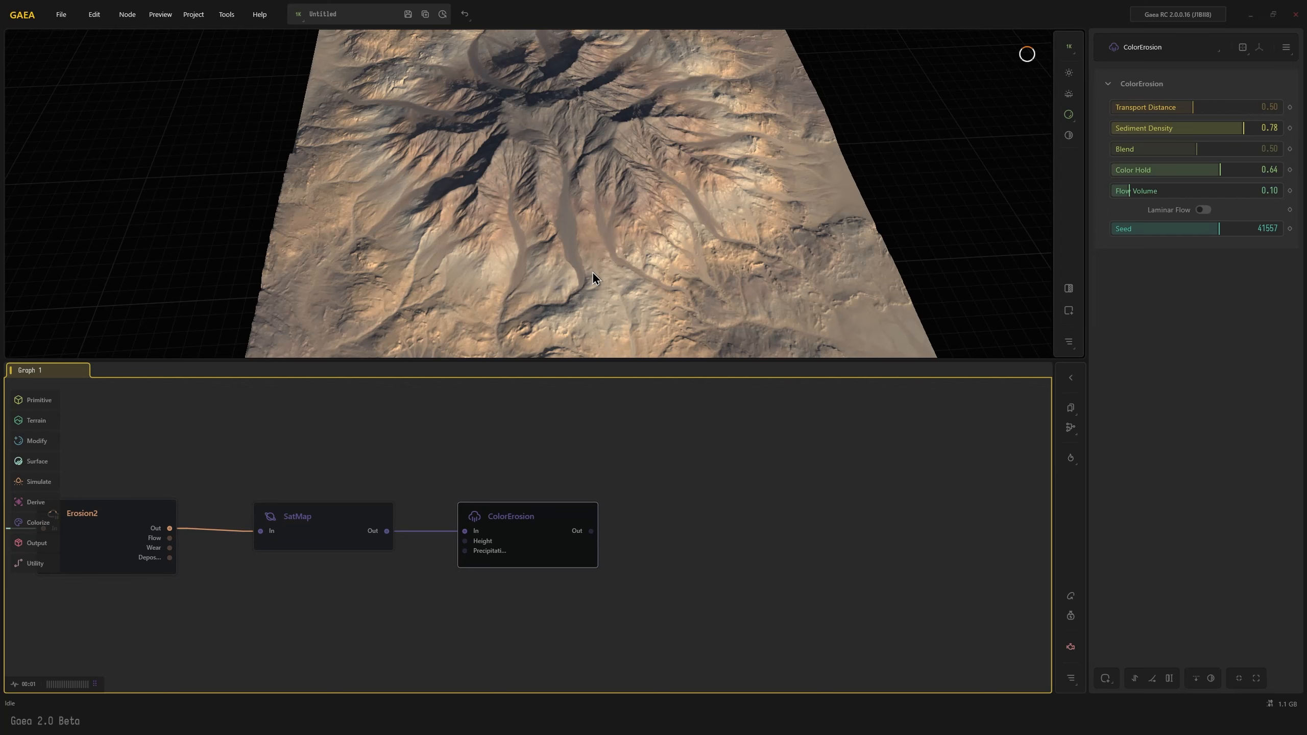
pyautogui.moveTo(524, 181); pyautogui.dragTo(481, 521)
# Try two other Rock gradients on the SatMap node, ending with 523, and preview each through the ColorErosion node
pyautogui.click(340, 530)
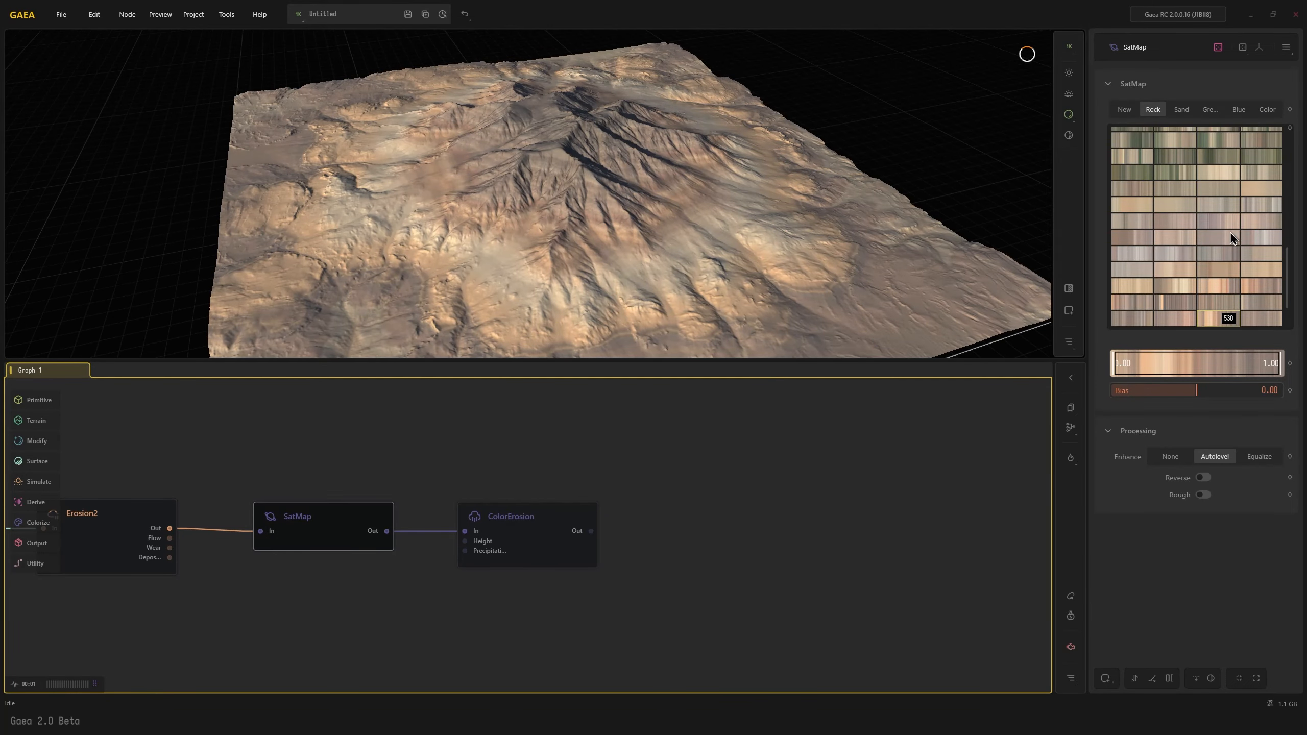
pyautogui.click(1225, 286)
pyautogui.click(551, 550)
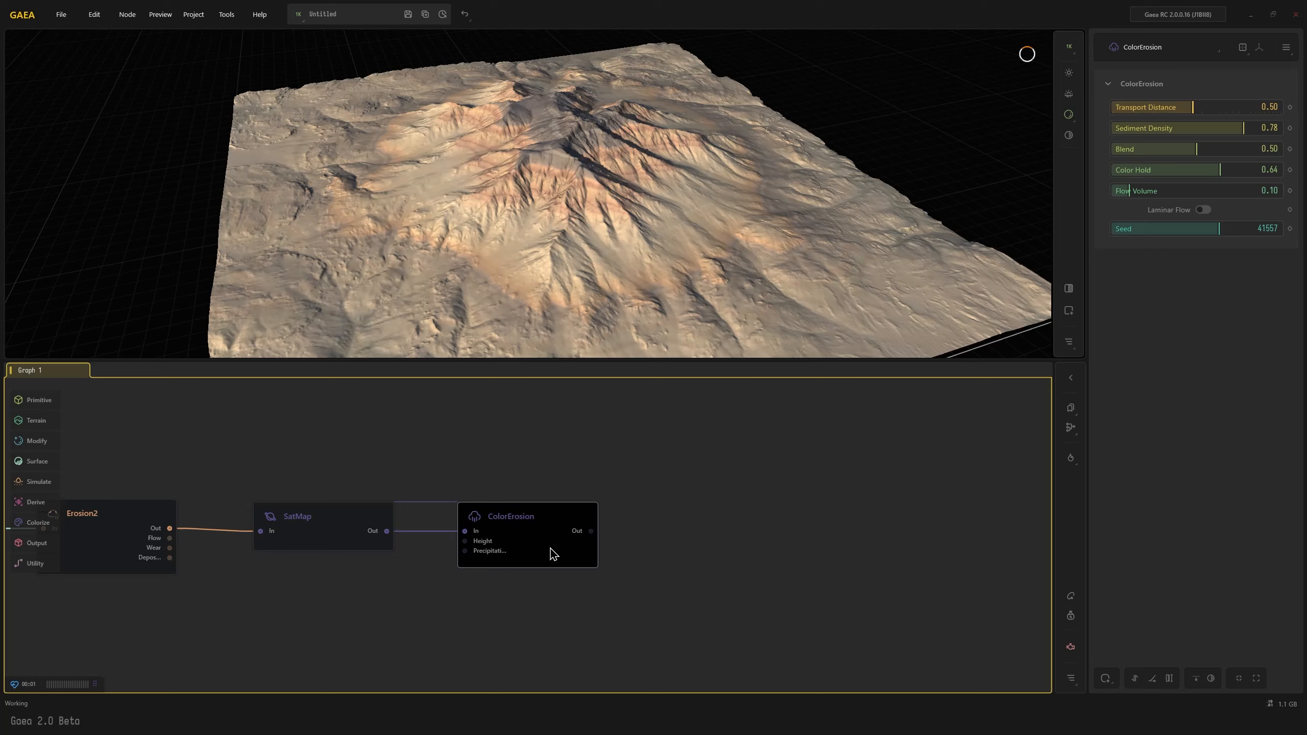
pyautogui.moveTo(510, 346); pyautogui.dragTo(452, 339)
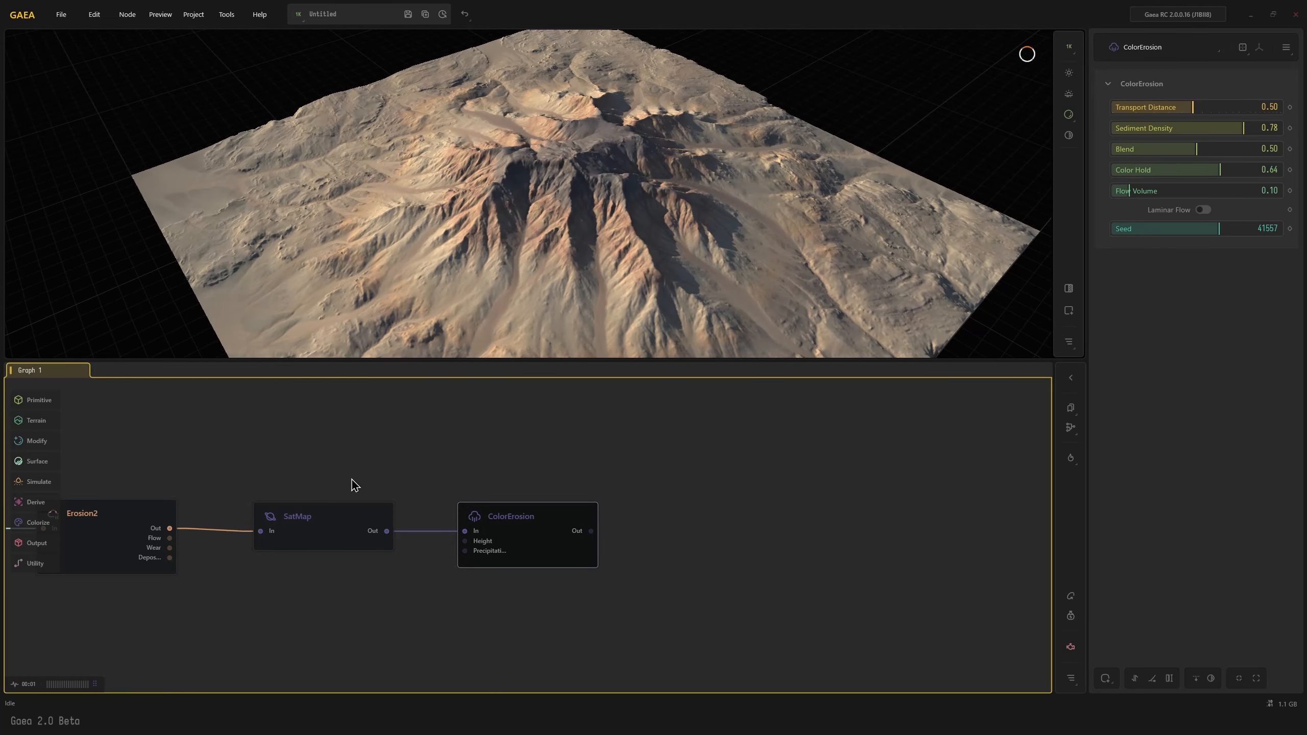
pyautogui.click(324, 528)
pyautogui.click(1269, 322)
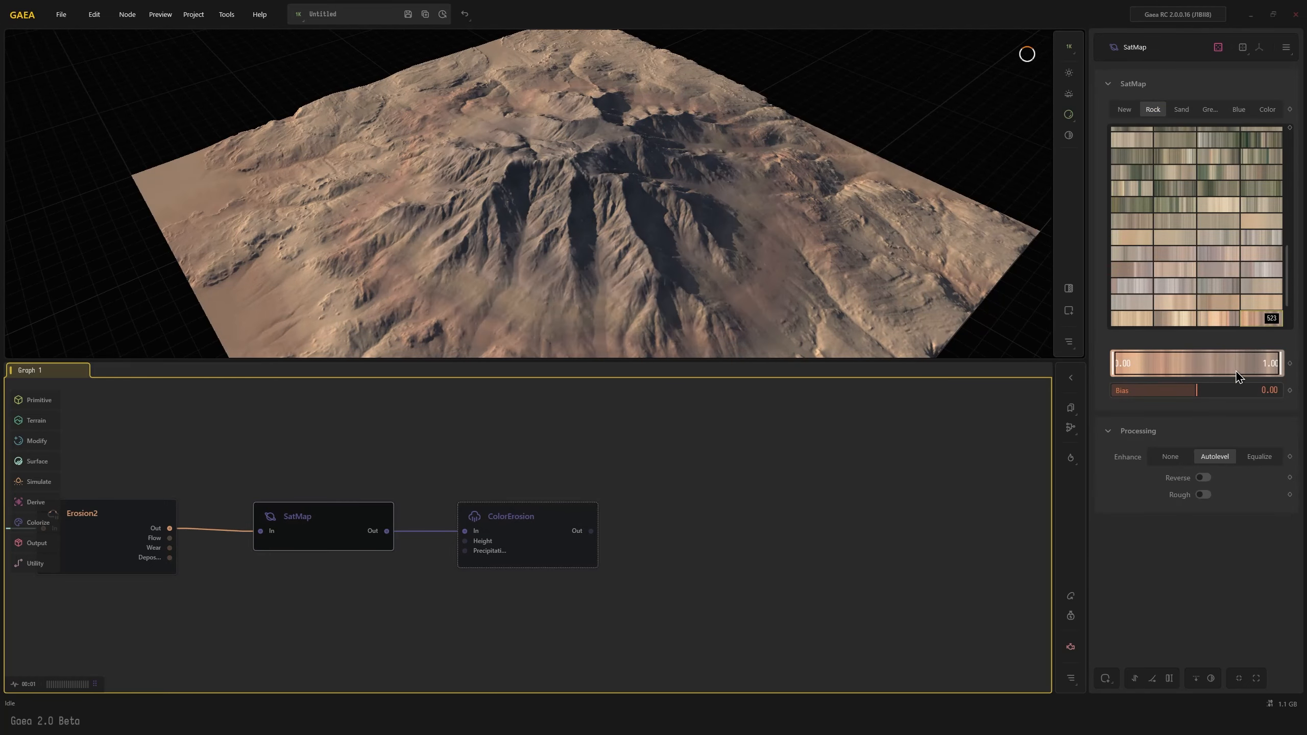
pyautogui.click(519, 549)
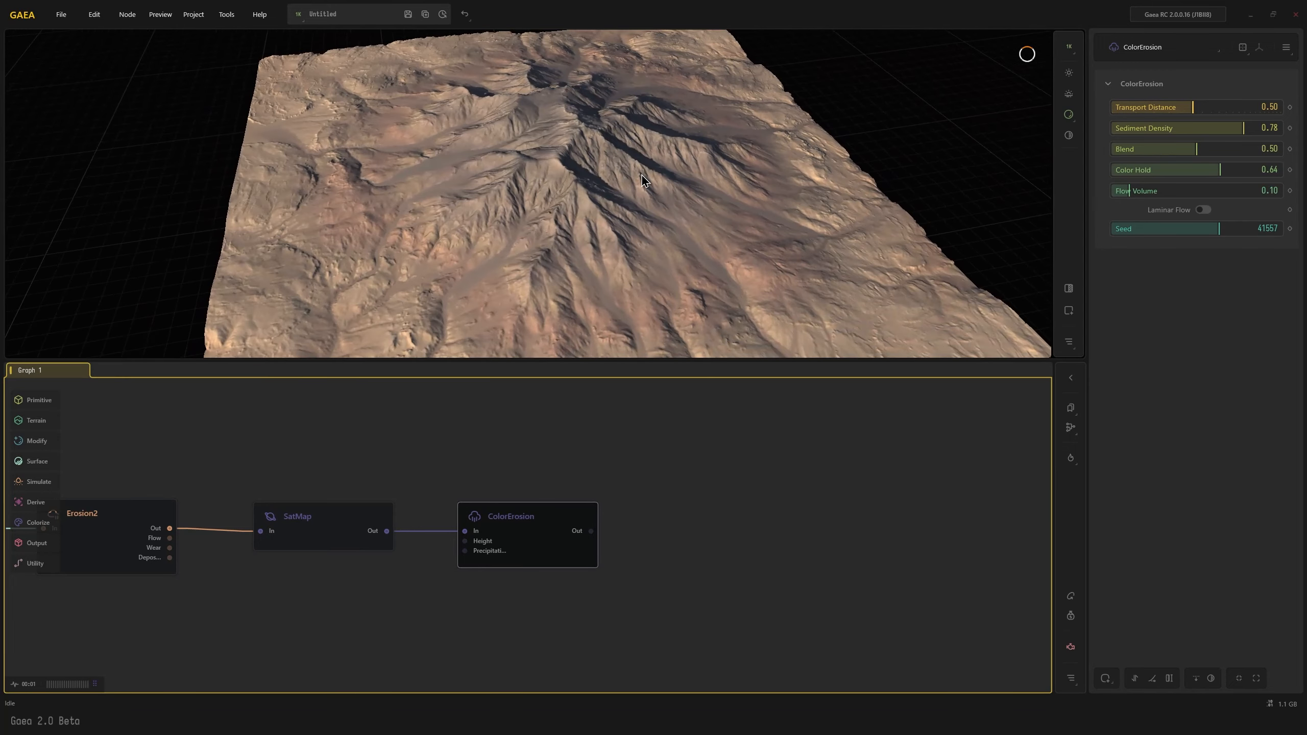
pyautogui.moveTo(592, 217); pyautogui.dragTo(537, 348)
# Choose Rock gradient 530 for the SatMap node and preview the terrain through the ColorErosion node
pyautogui.click(344, 542)
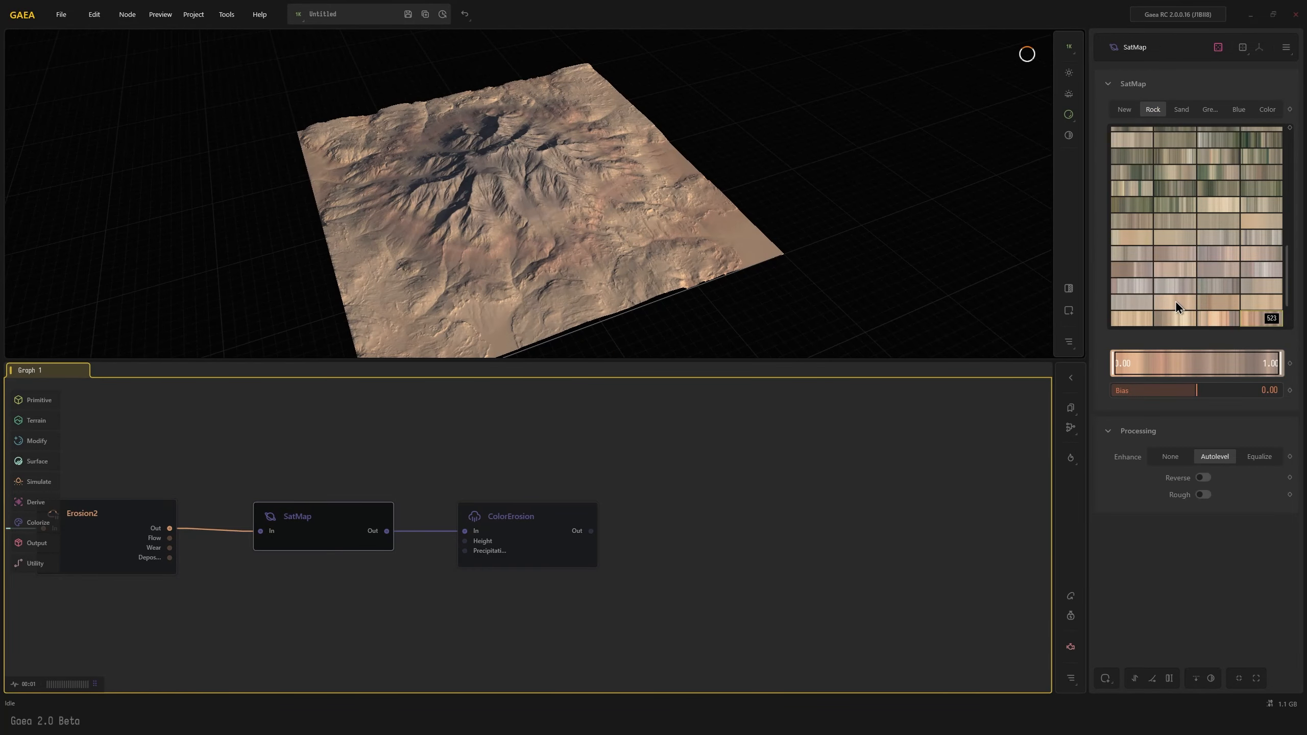
pyautogui.scroll(-1, 1223, 309)
pyautogui.click(1218, 264)
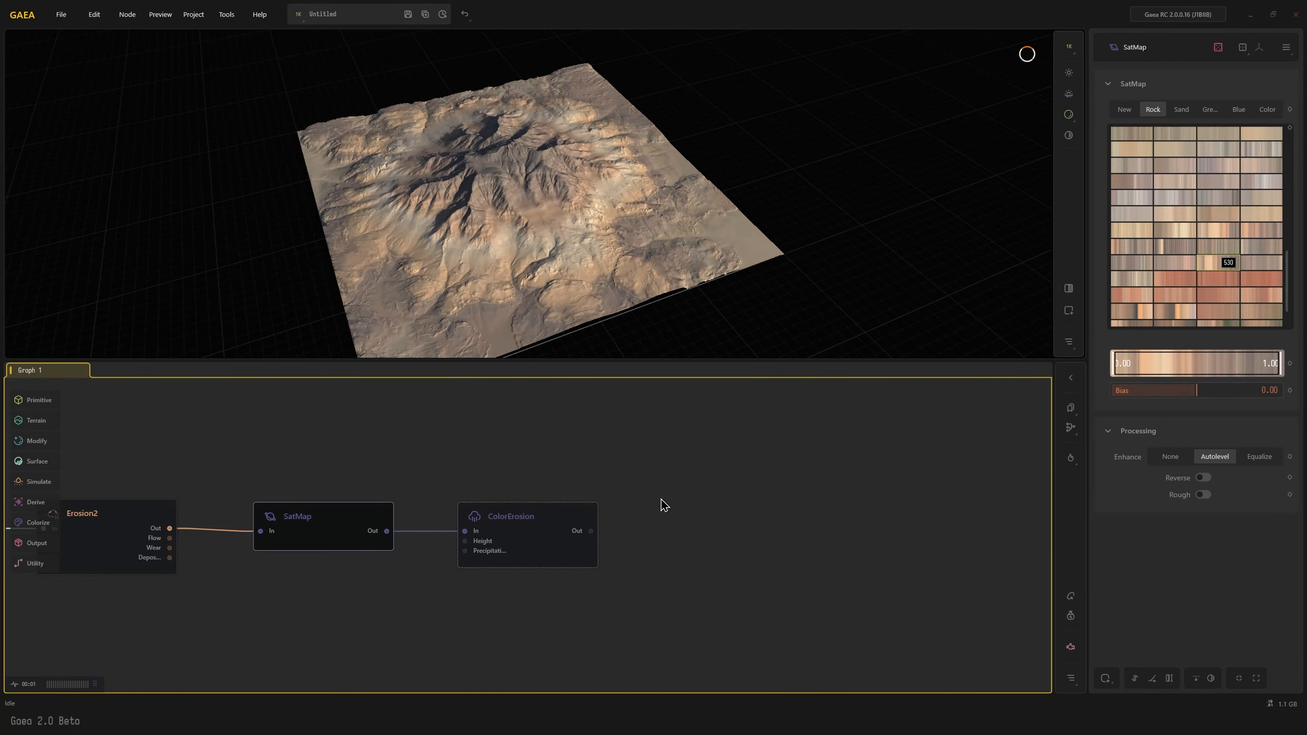
pyautogui.click(534, 537)
pyautogui.moveTo(556, 325); pyautogui.dragTo(598, 325)
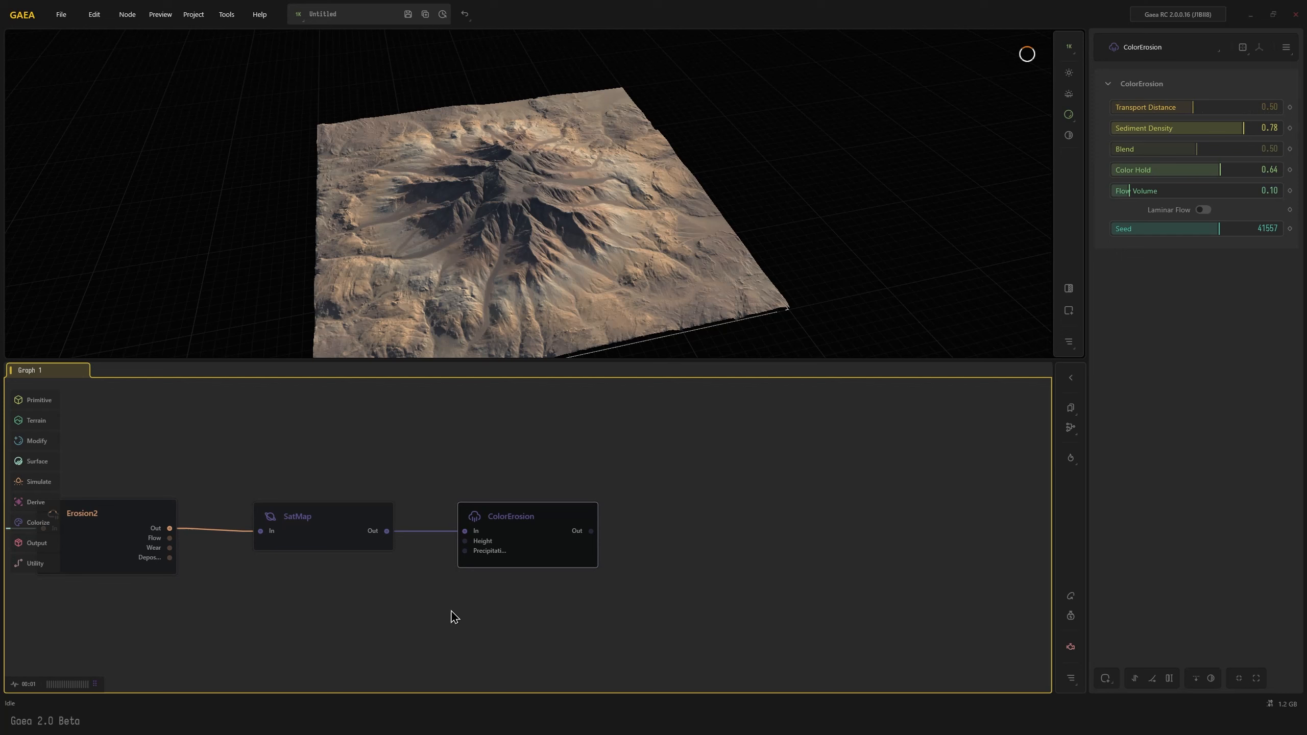
# Branch another SatMap node off the second Erosion2 node's main output and choose Rock gradient 410 for it
pyautogui.moveTo(455, 617); pyautogui.dragTo(585, 537, button='middle')
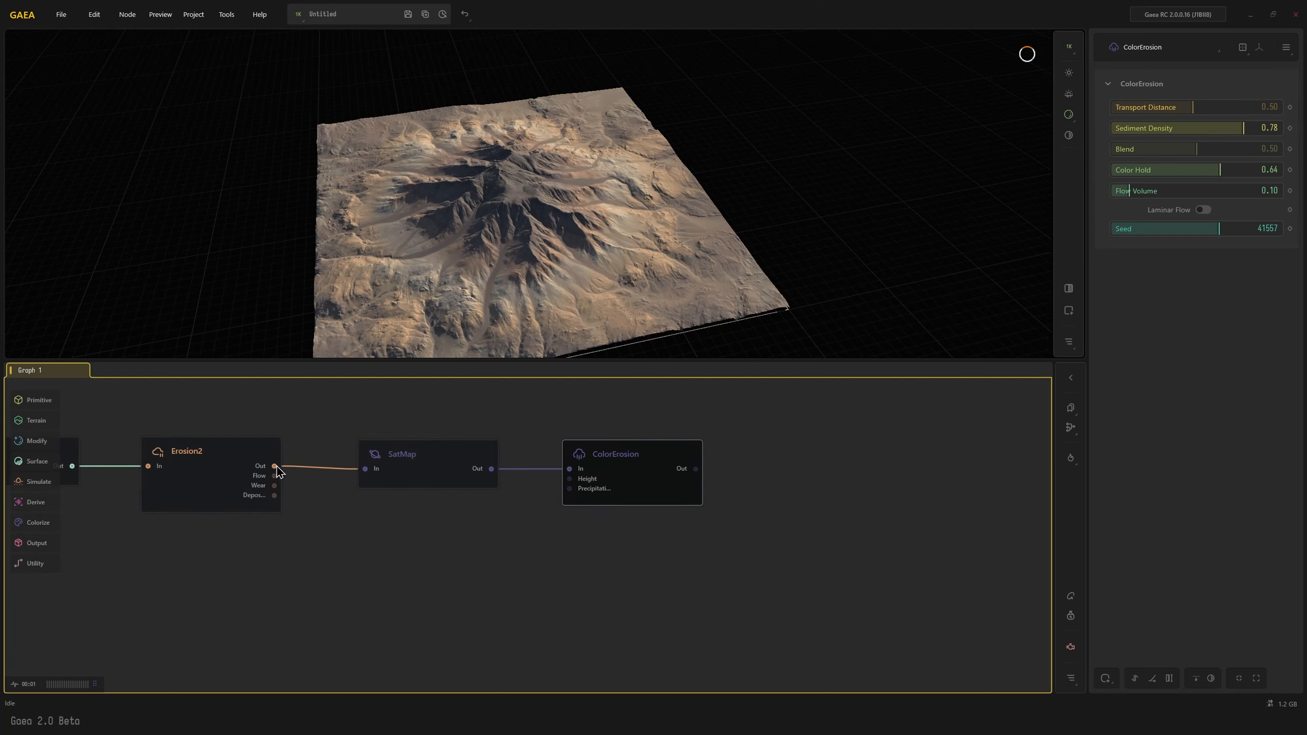
pyautogui.moveTo(277, 467); pyautogui.dragTo(396, 543)
pyautogui.write('s')
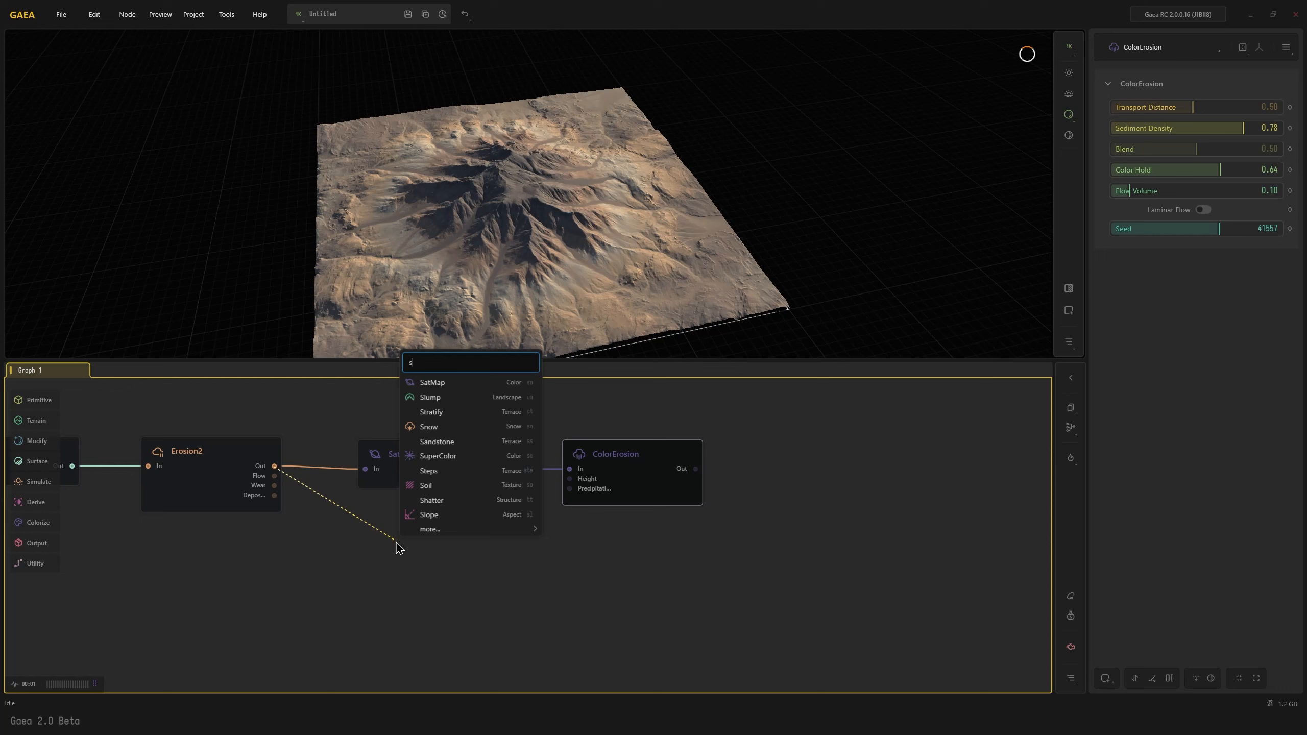
pyautogui.write('at')
pyautogui.click(437, 585)
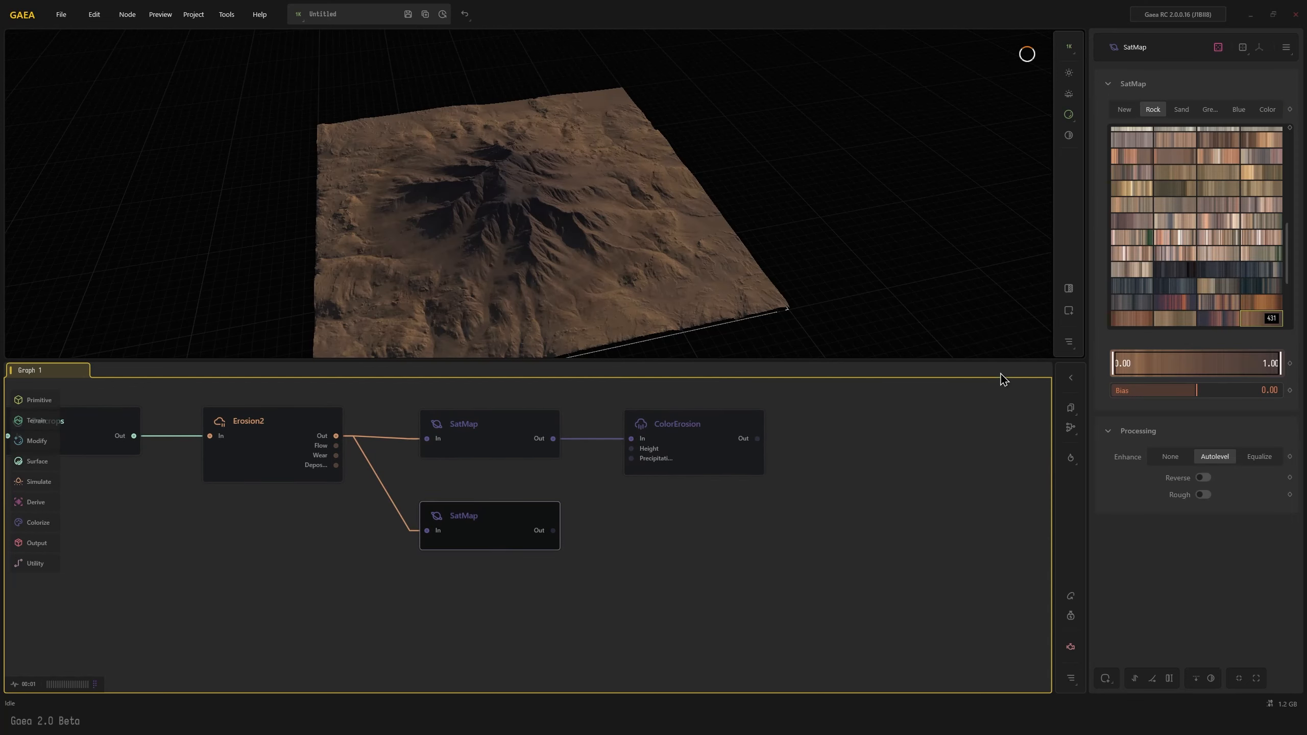
pyautogui.click(1218, 244)
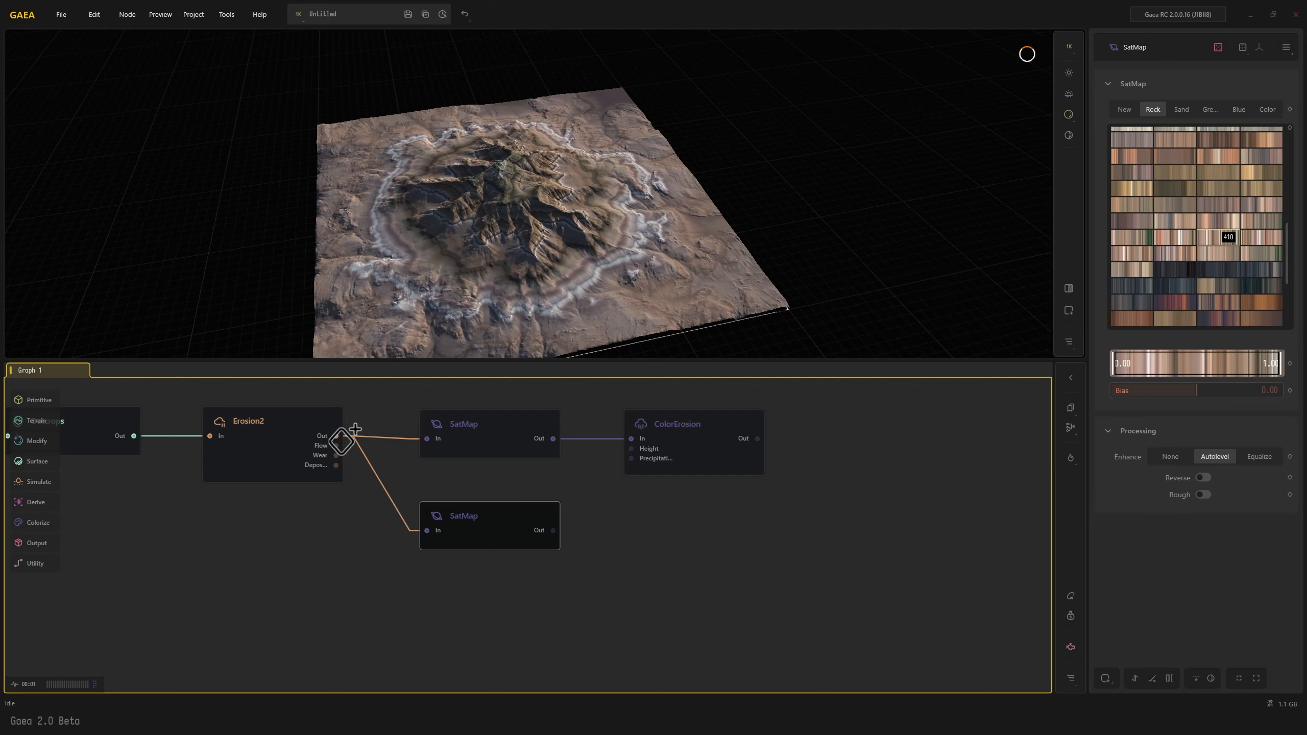
# Add a Height node connected to the second Erosion2 node's main output
pyautogui.moveTo(336, 435); pyautogui.dragTo(440, 590)
pyautogui.write('he')
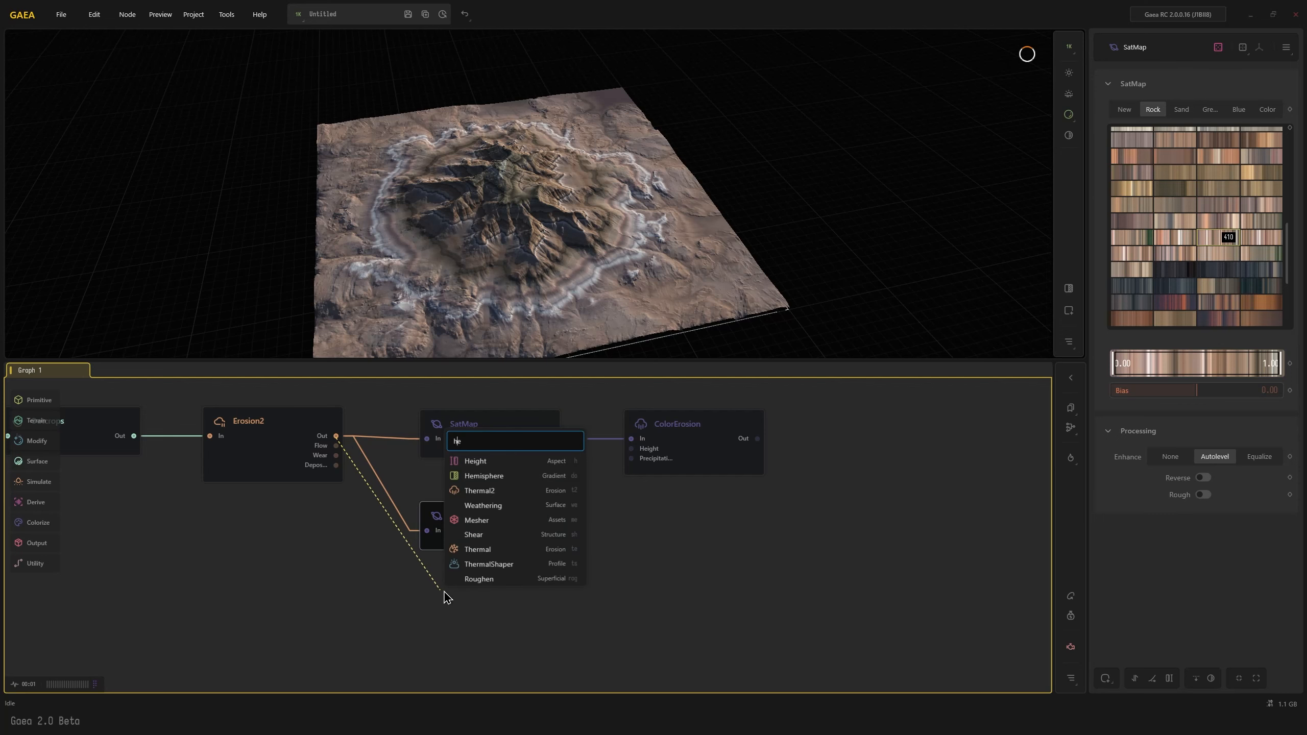
pyautogui.click(506, 463)
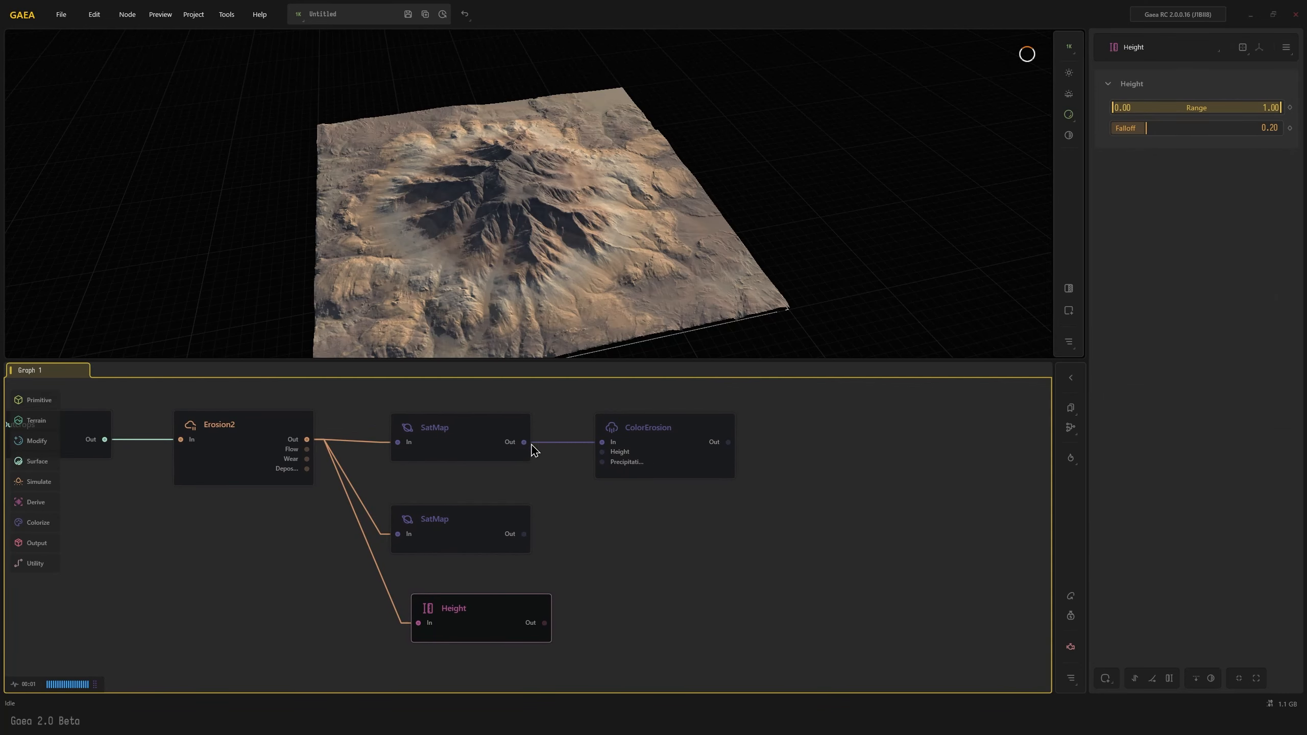
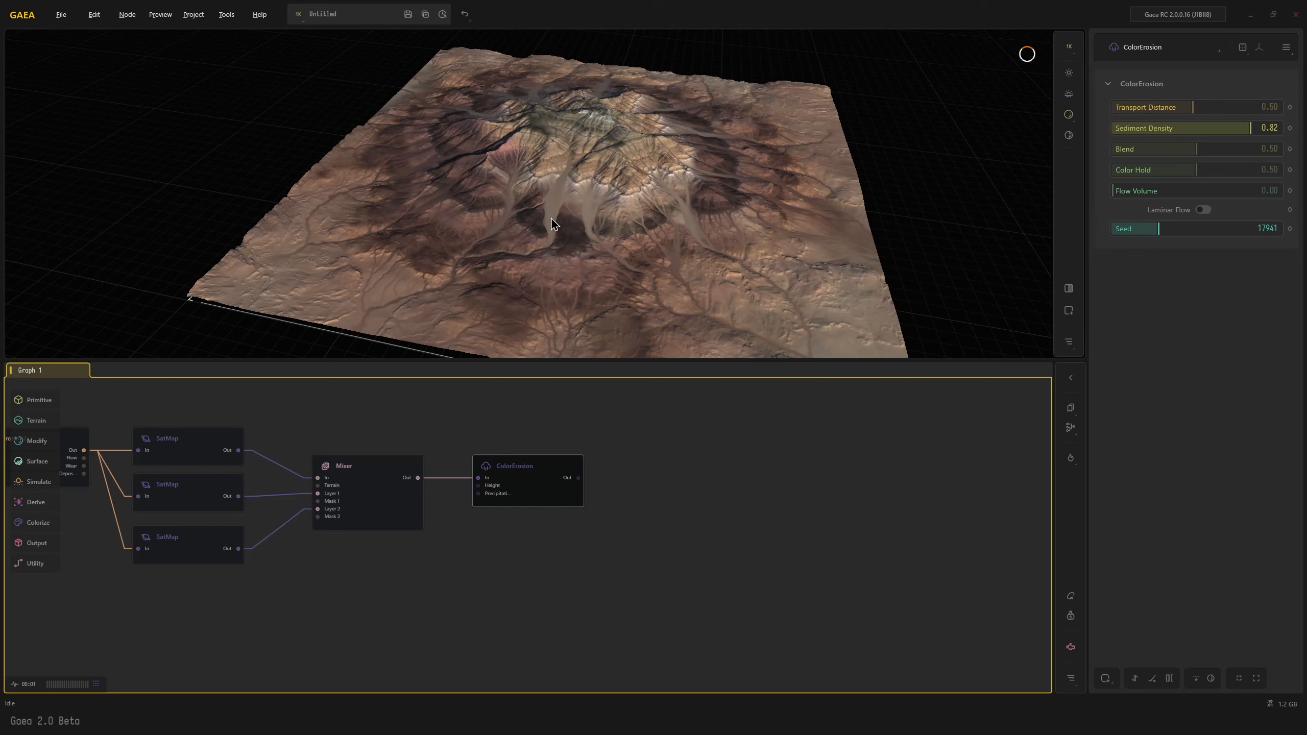
# Set the ColorErosion node's Transport Distance to 1.29 and its Color Hold to 0.76
pyautogui.moveTo(526, 264); pyautogui.dragTo(506, 260)
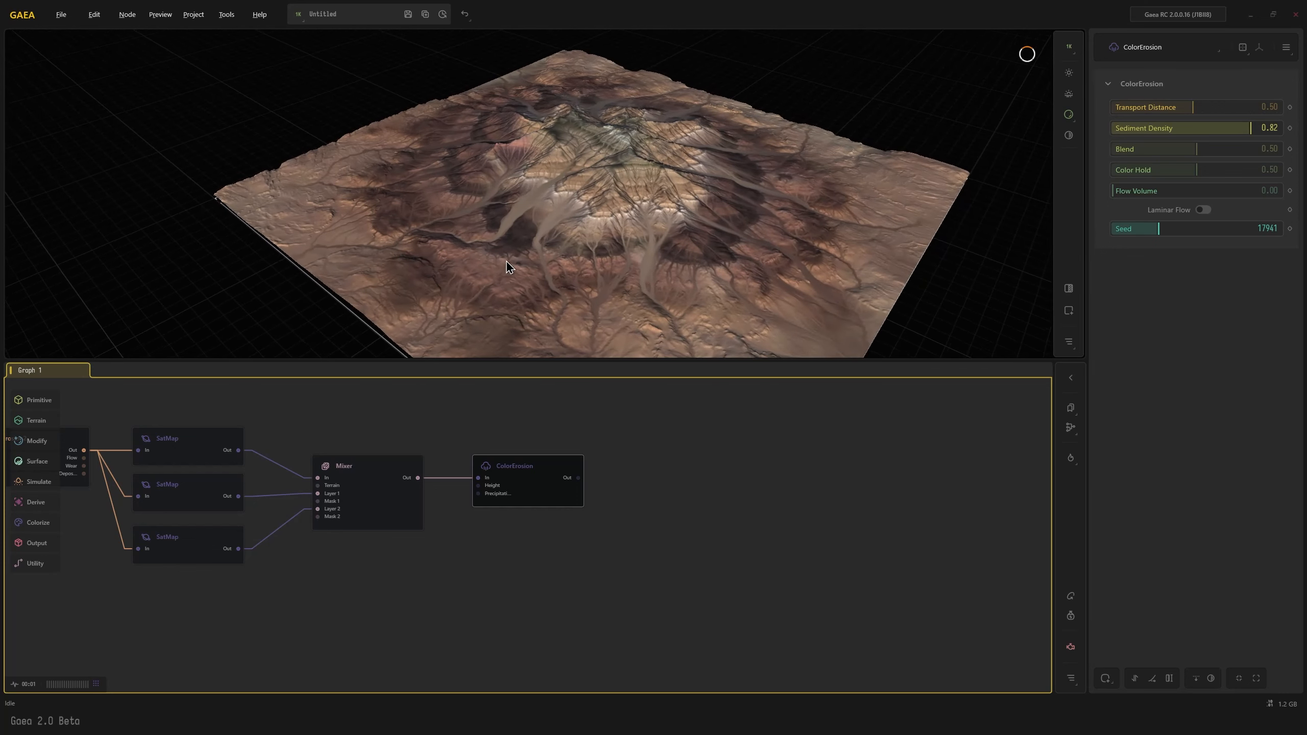
pyautogui.click(1240, 107)
pyautogui.moveTo(1241, 107); pyautogui.dragTo(1249, 107)
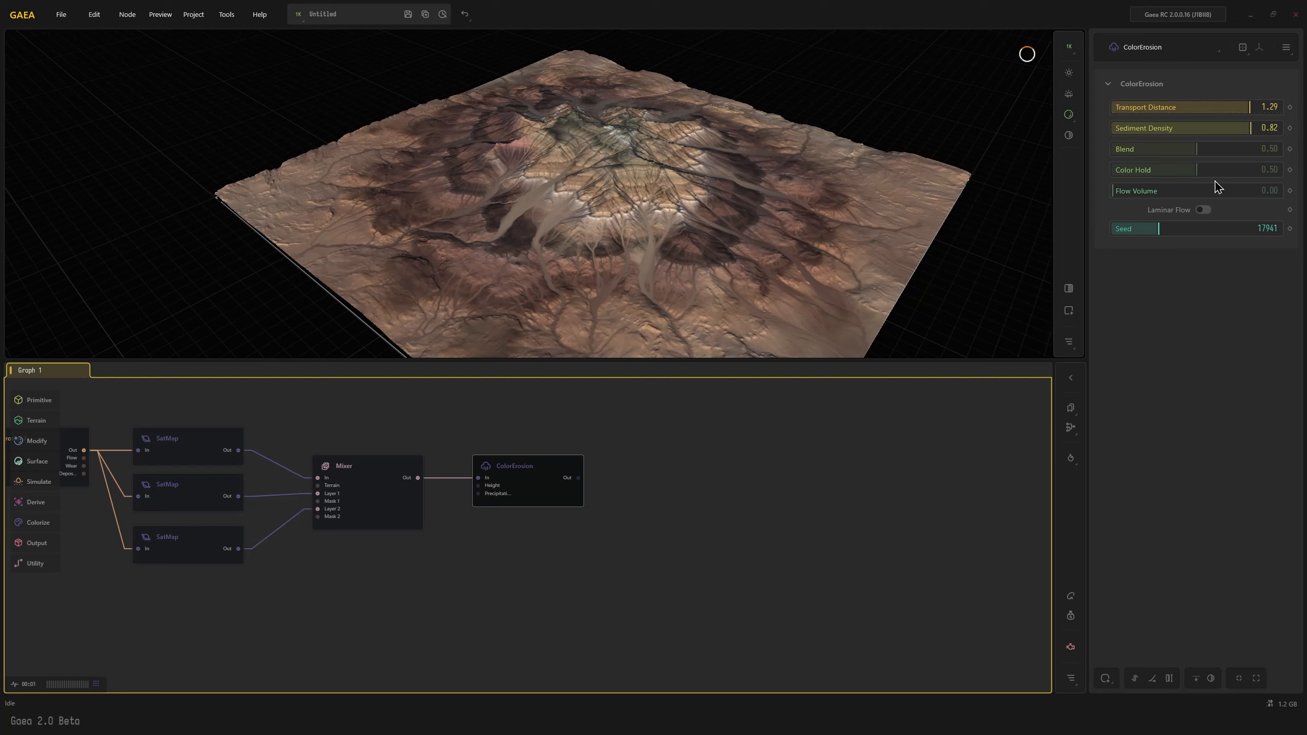
pyautogui.click(1227, 170)
pyautogui.moveTo(1231, 171); pyautogui.dragTo(1240, 170)
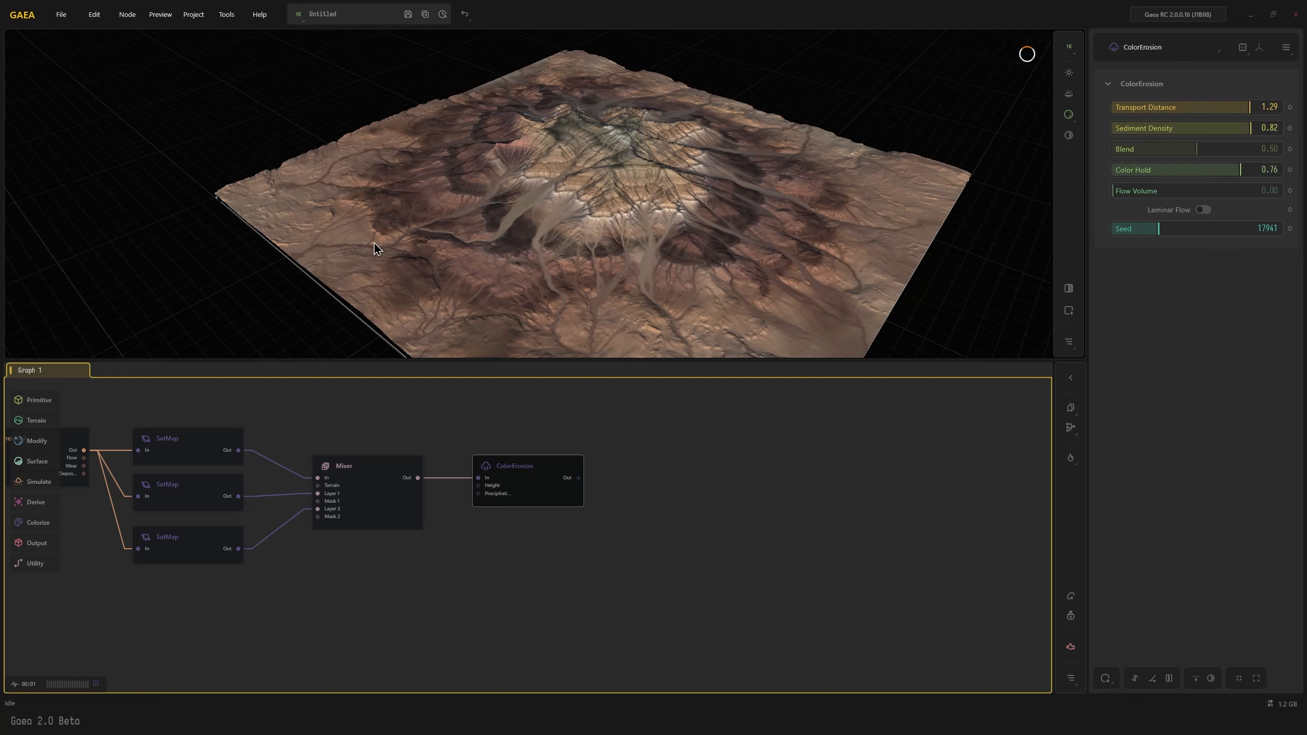
pyautogui.moveTo(365, 249); pyautogui.dragTo(488, 293)
pyautogui.scroll(2, 553, 277)
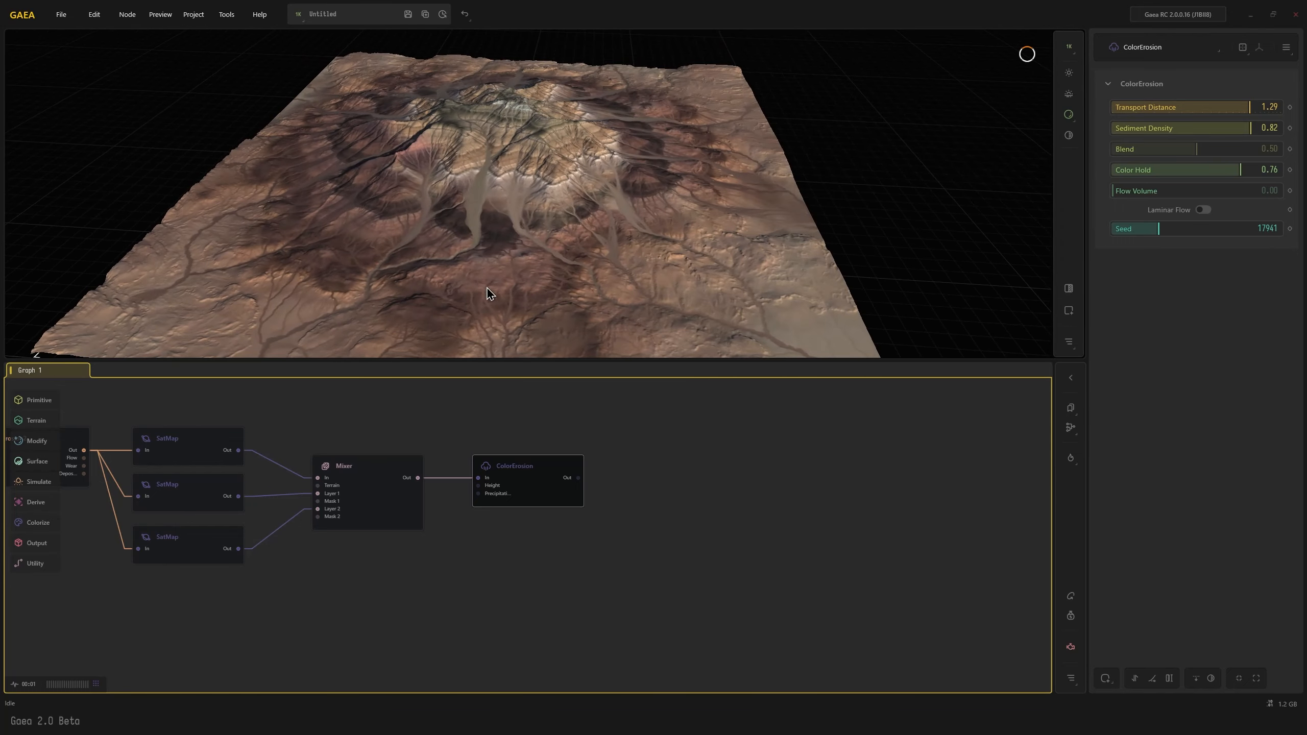
pyautogui.moveTo(449, 307); pyautogui.dragTo(479, 292, button='middle')
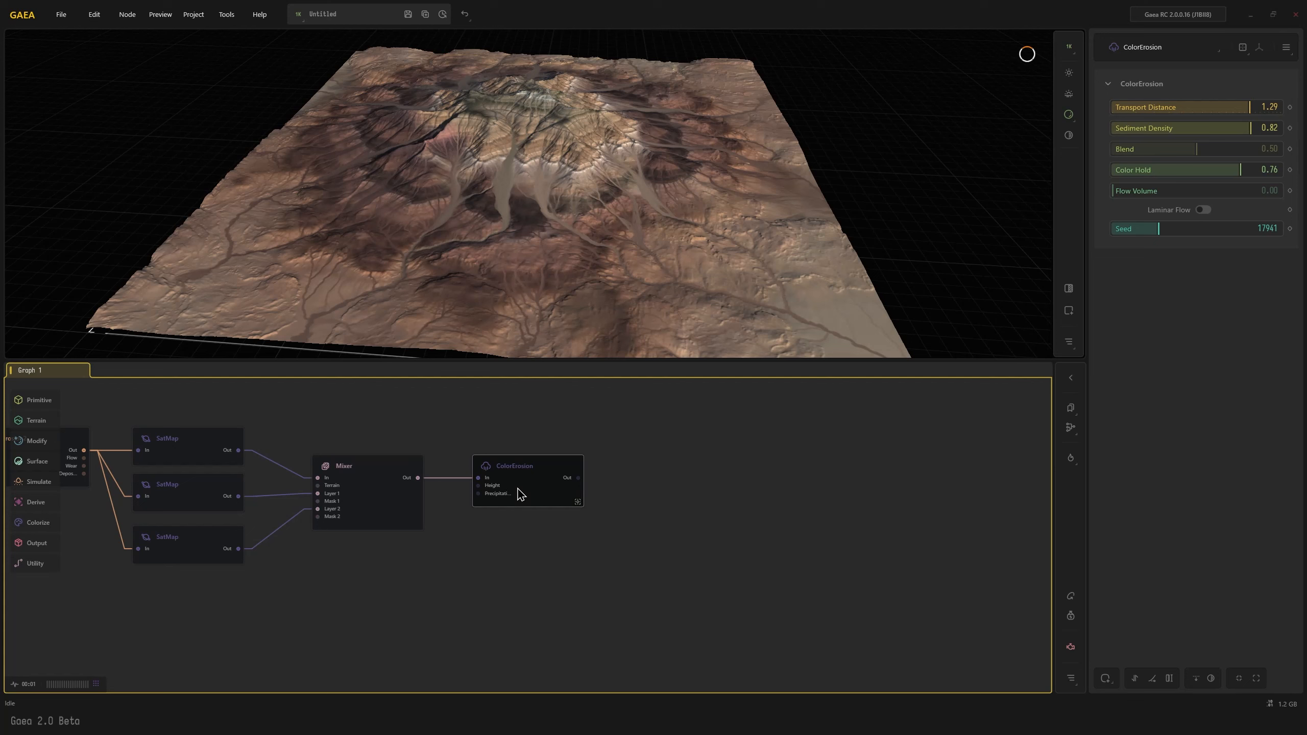
# Limit the Mixer node's SatMap (2) layer to a range from 0.32 to 0.64
pyautogui.click(375, 496)
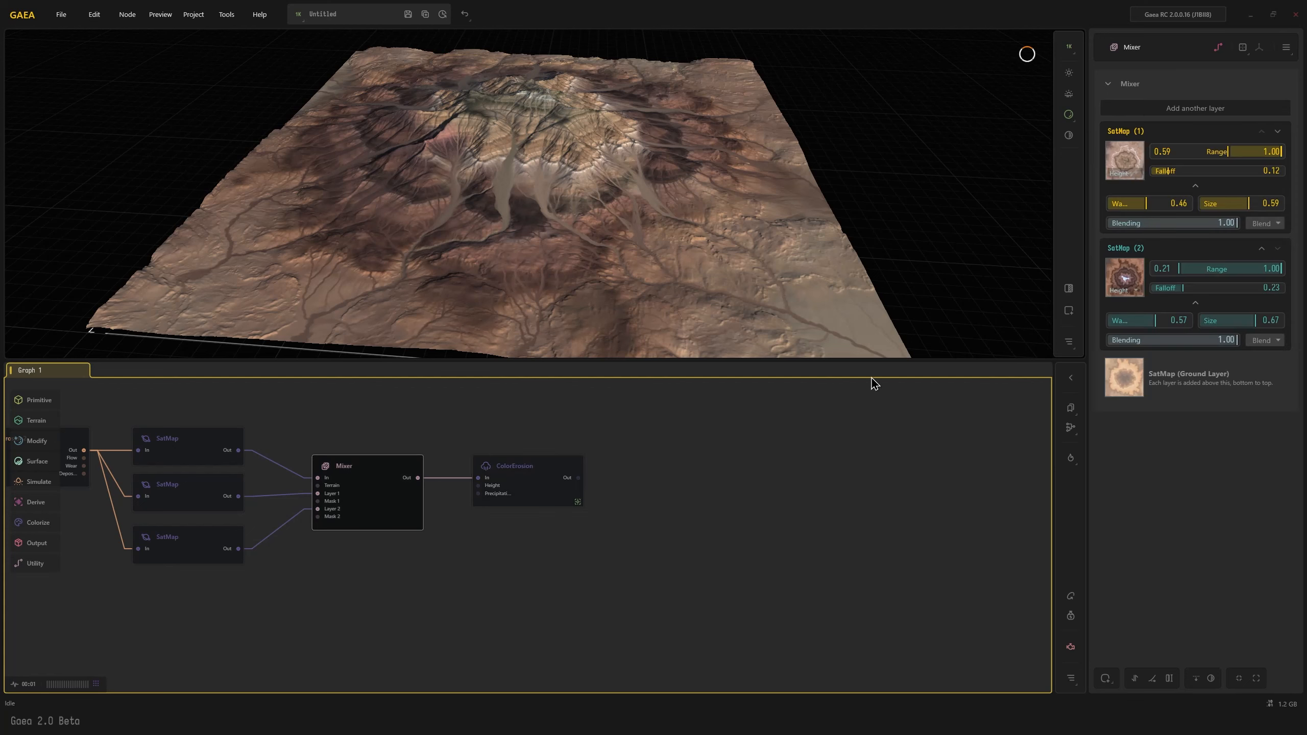
pyautogui.moveTo(1178, 265); pyautogui.dragTo(1195, 268)
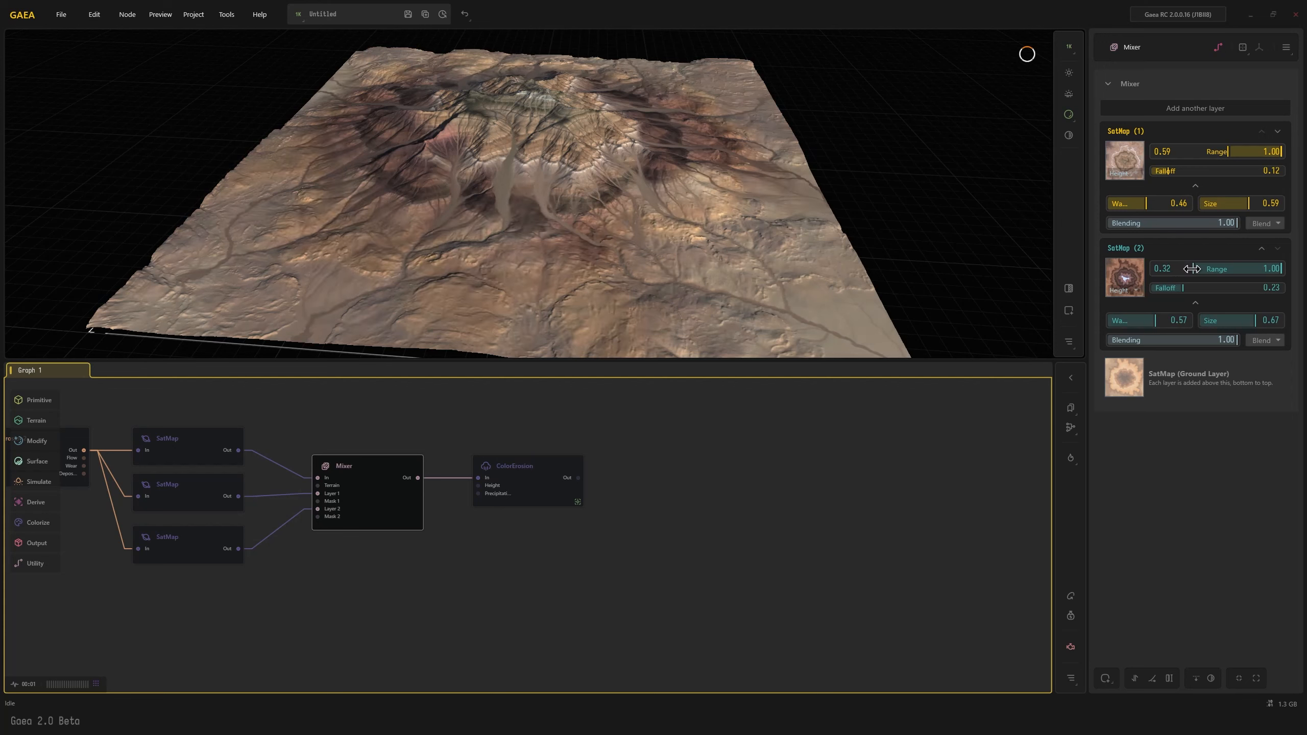
pyautogui.moveTo(1281, 270); pyautogui.dragTo(1235, 273)
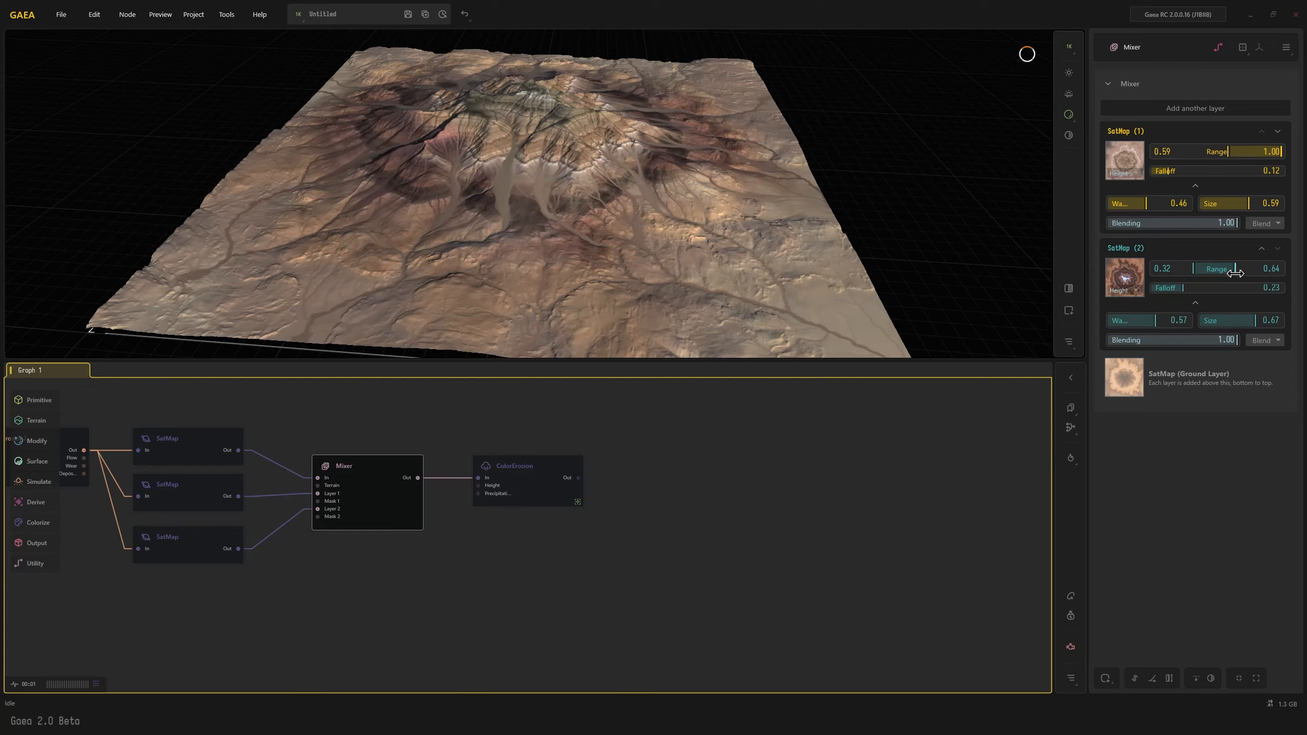
pyautogui.moveTo(516, 309); pyautogui.dragTo(662, 310)
# Start the Mixer's SatMap (1) range at 0.40 and its SatMap (2) range at 0.23, and inspect the terrain through ColorErosion
pyautogui.moveTo(1229, 151); pyautogui.dragTo(1220, 151)
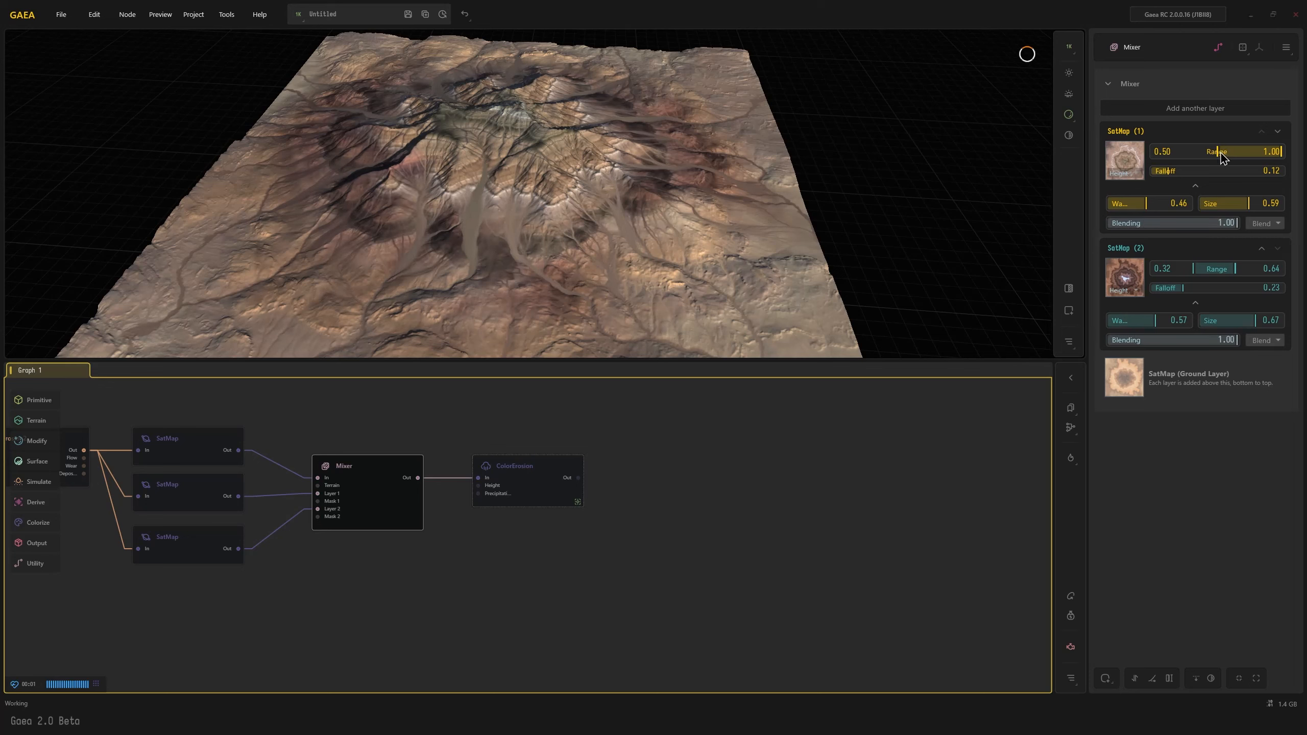
pyautogui.doubleClick(1219, 151)
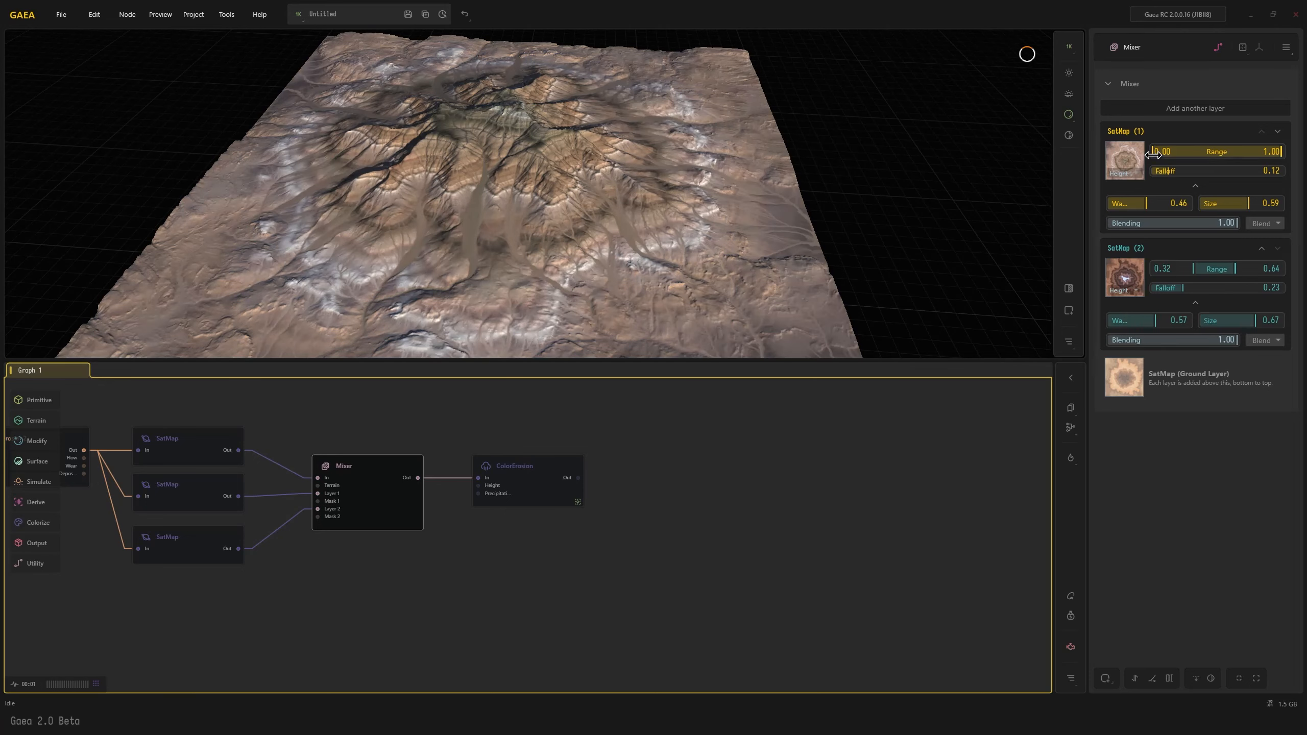
pyautogui.moveTo(1152, 151); pyautogui.dragTo(1203, 151)
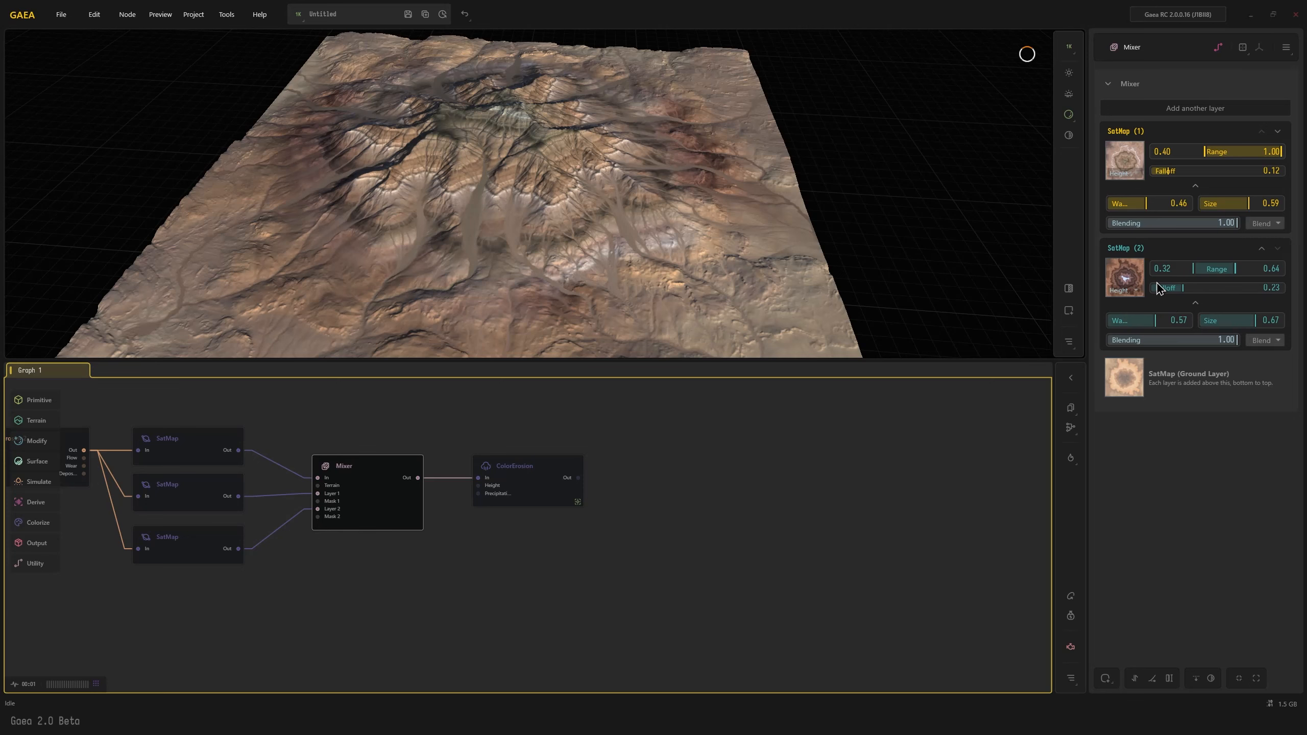
pyautogui.moveTo(1191, 270); pyautogui.dragTo(1181, 268)
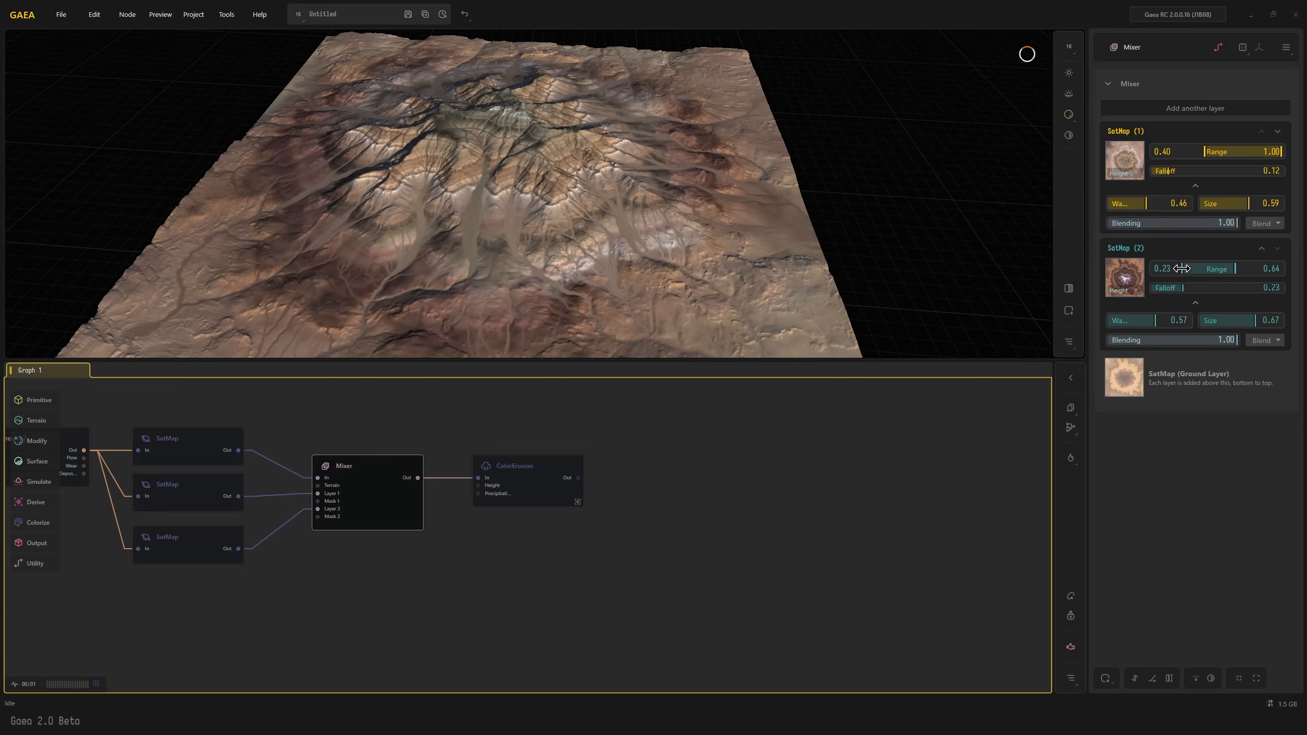
pyautogui.click(516, 490)
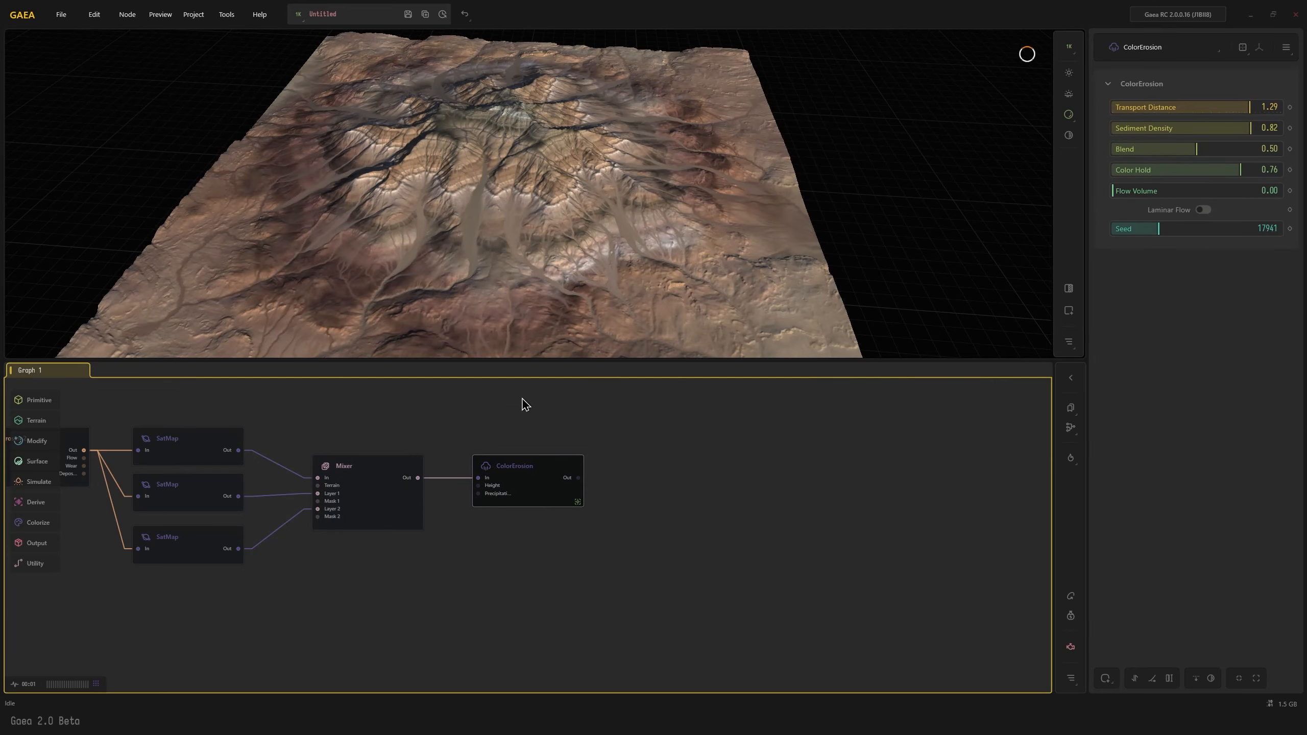
pyautogui.scroll(-5, 551, 252)
pyautogui.moveTo(523, 234); pyautogui.dragTo(449, 292)
pyautogui.scroll(5, 496, 273)
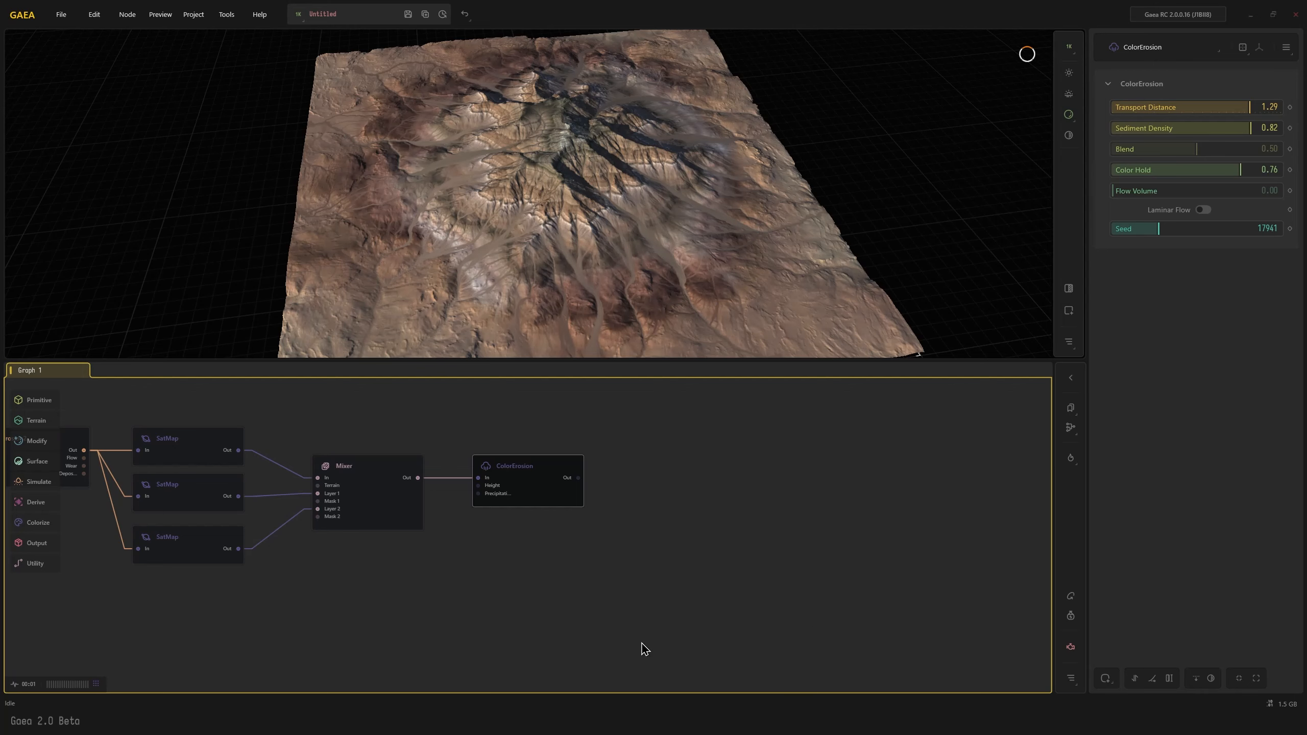
# Add a standalone MountainSide node in an empty area of the graph
pyautogui.click(783, 538)
pyautogui.moveTo(838, 557); pyautogui.dragTo(689, 530, button='middle')
pyautogui.moveTo(769, 515); pyautogui.dragTo(651, 435, button='middle')
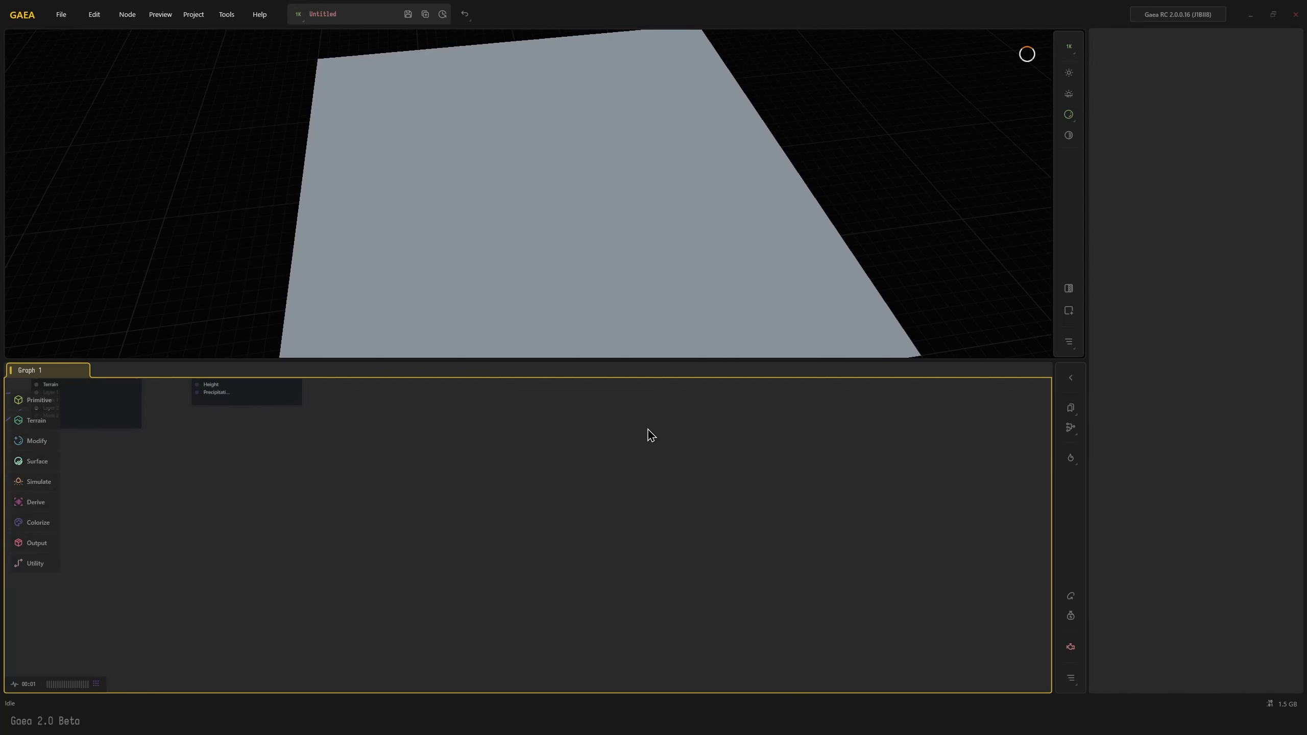
pyautogui.press('Tab')
pyautogui.write('ms')
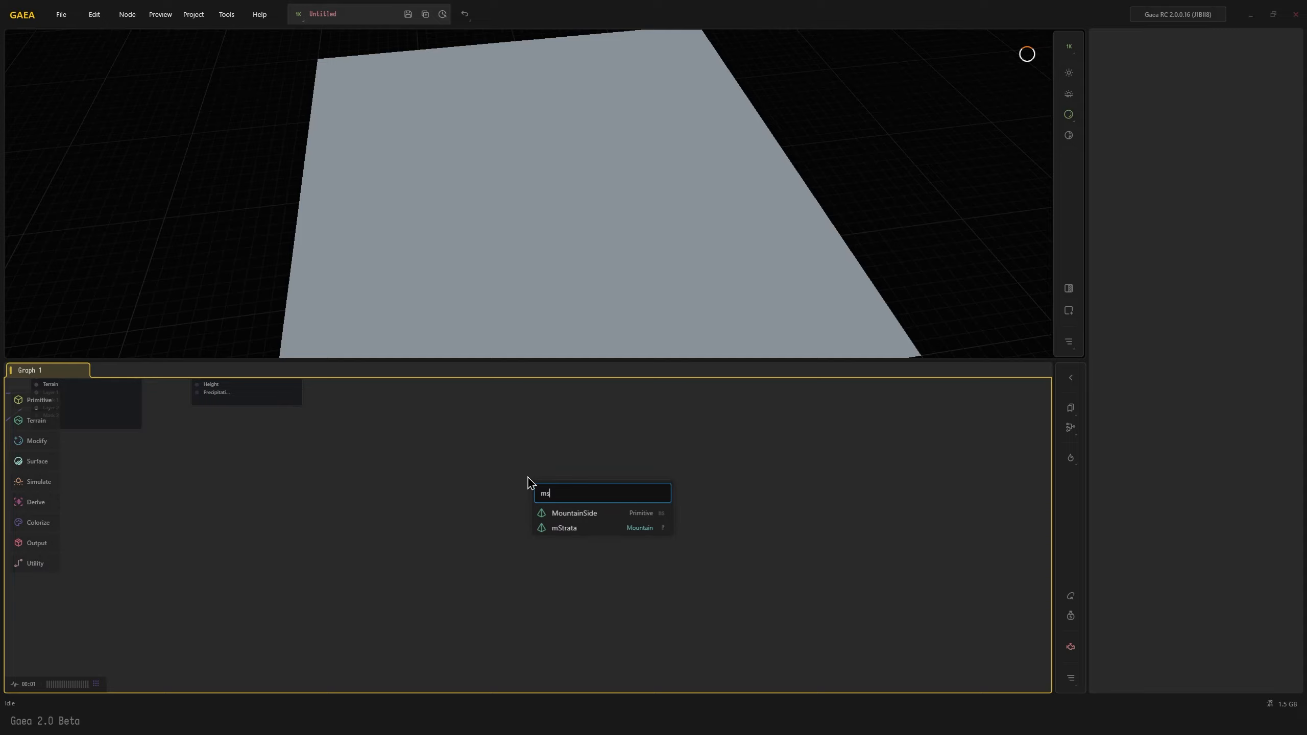
pyautogui.press('Return')
pyautogui.moveTo(612, 288); pyautogui.dragTo(581, 240)
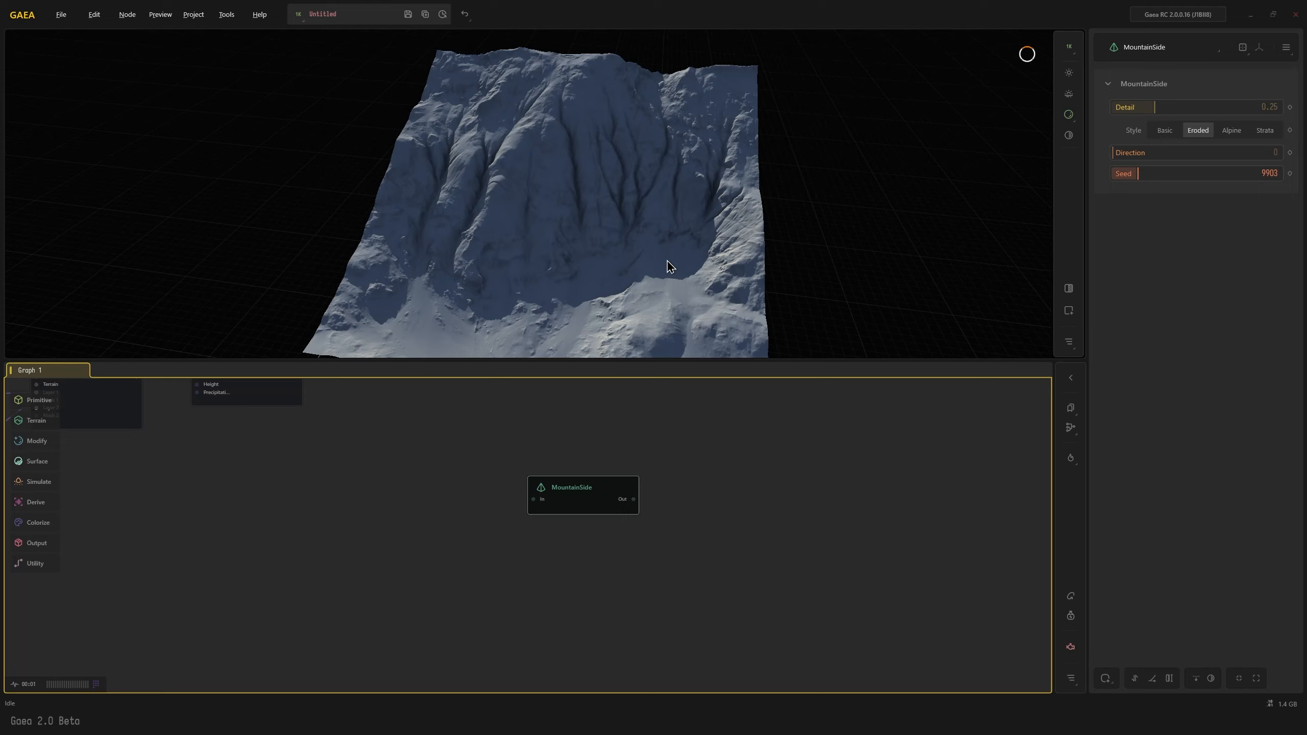
pyautogui.moveTo(587, 504); pyautogui.dragTo(517, 496)
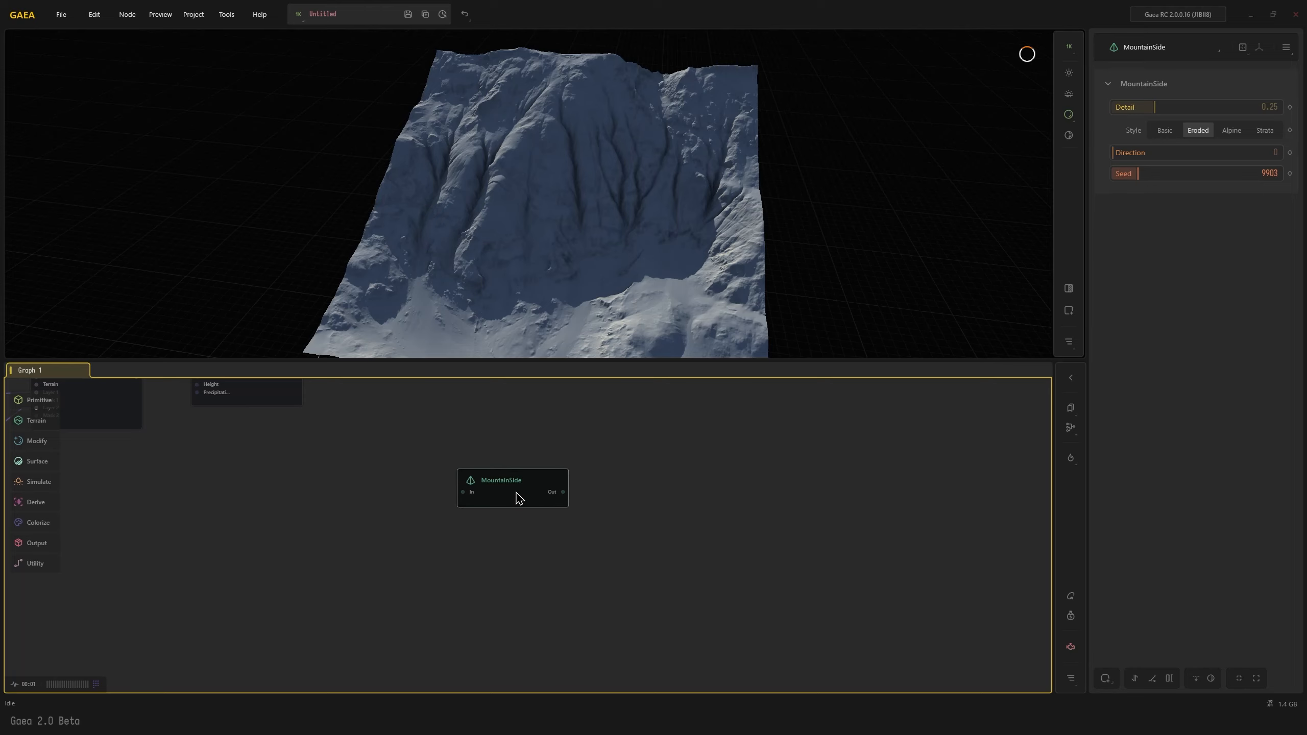
# Connect a Stratify node after the MountainSide node and set its Shape to 0.57
pyautogui.write('ct')
pyautogui.press('Return')
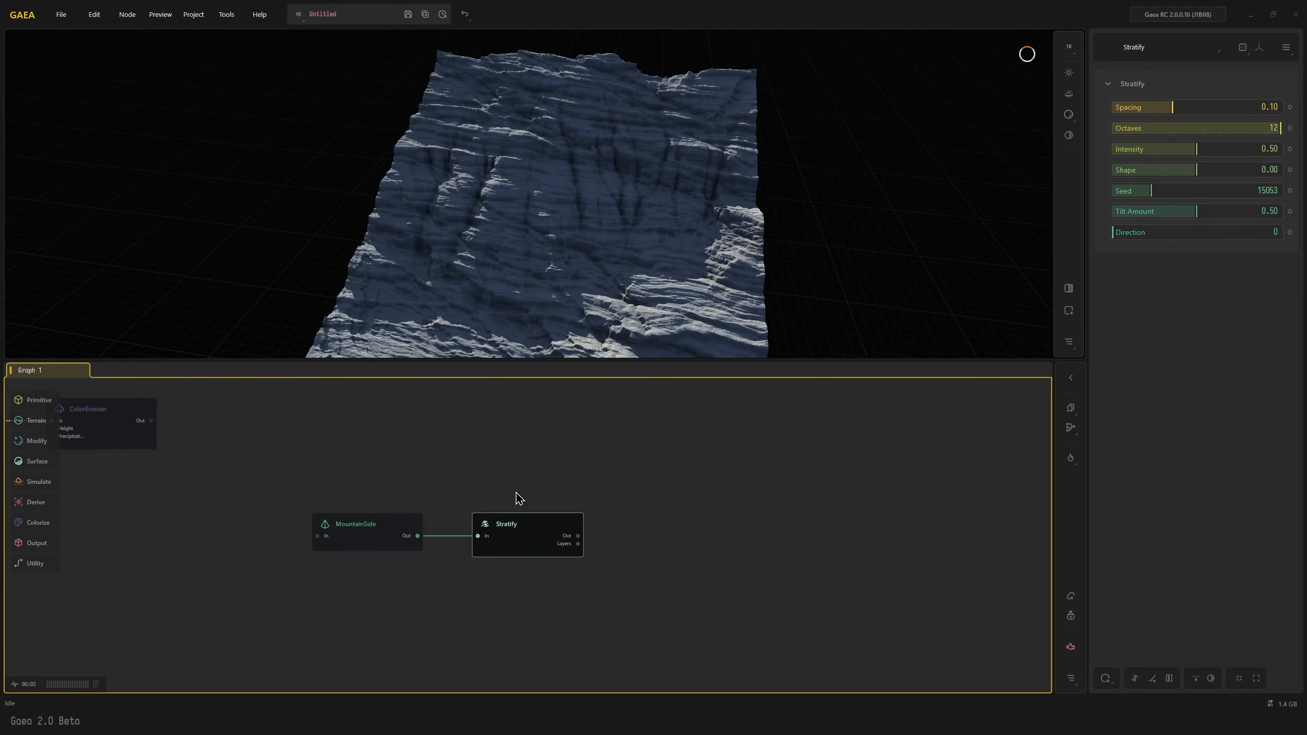
pyautogui.moveTo(470, 298); pyautogui.dragTo(496, 307)
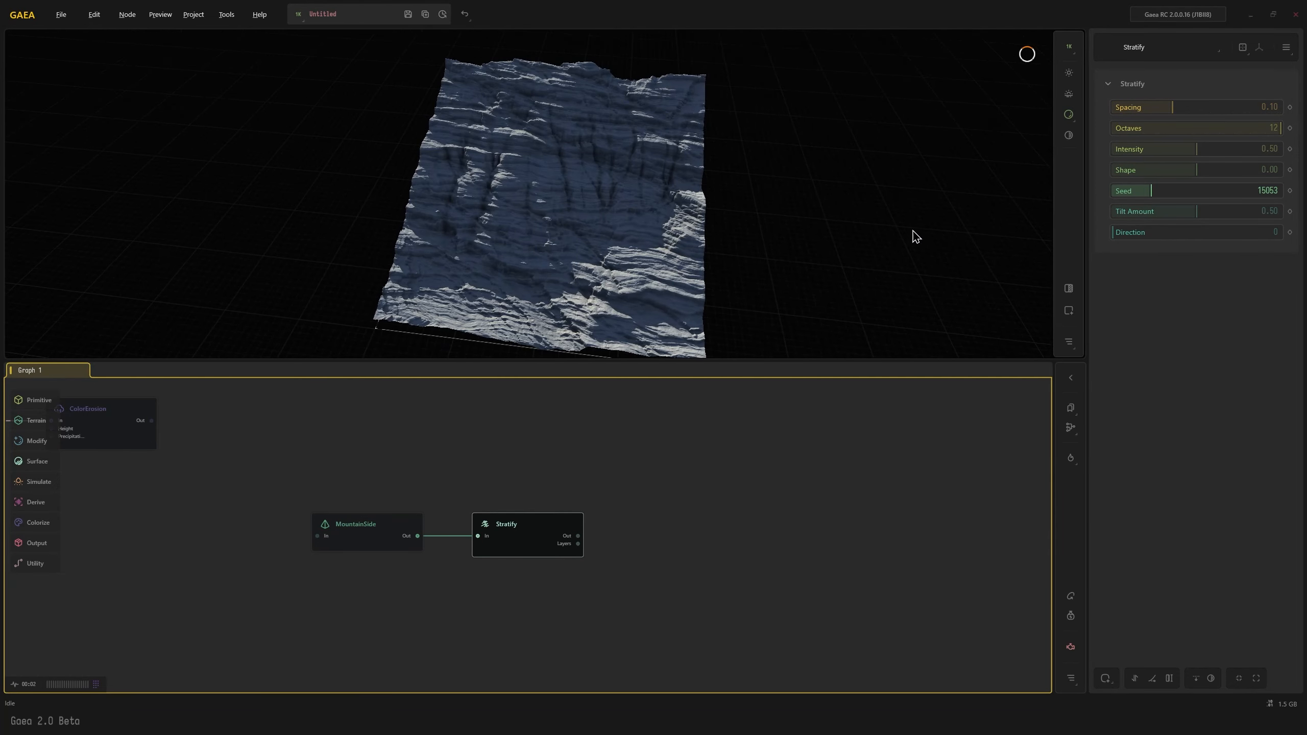
pyautogui.click(1245, 172)
pyautogui.moveTo(480, 237); pyautogui.dragTo(484, 264)
pyautogui.scroll(3, 453, 224)
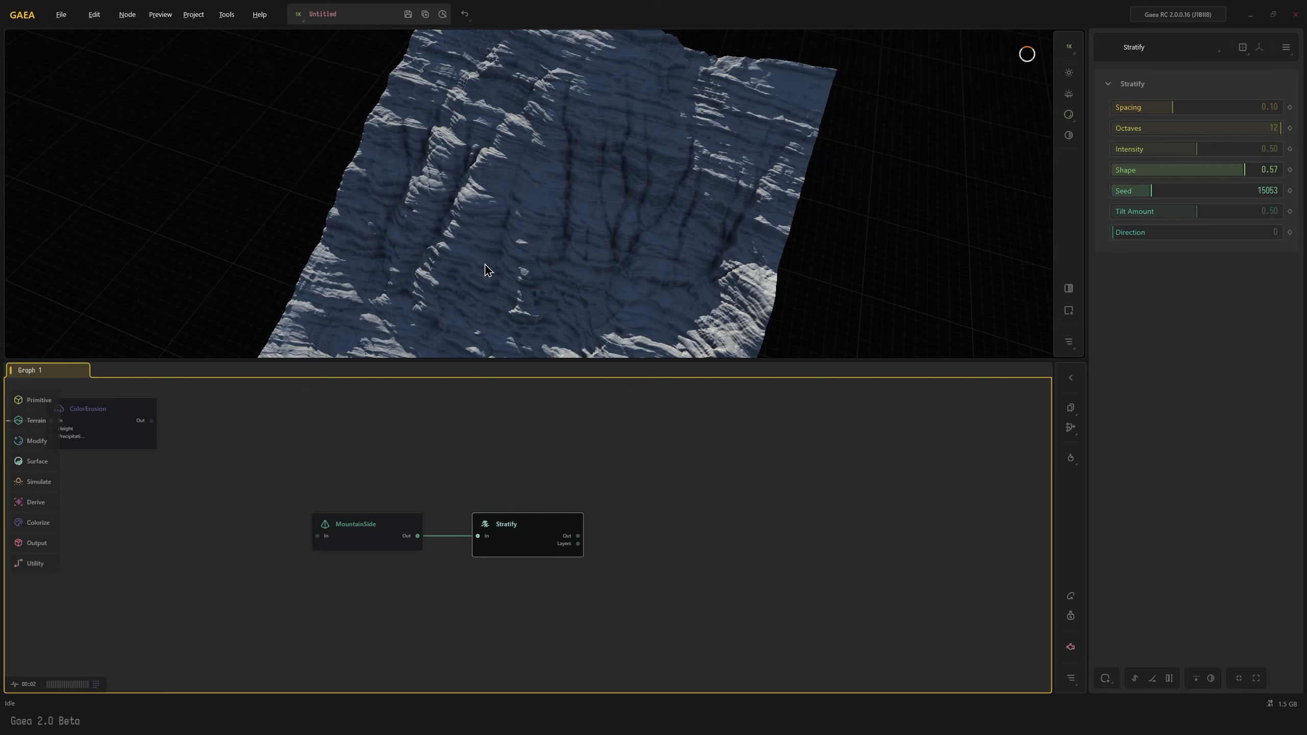
pyautogui.scroll(-3, 533, 240)
pyautogui.moveTo(533, 239); pyautogui.dragTo(530, 115)
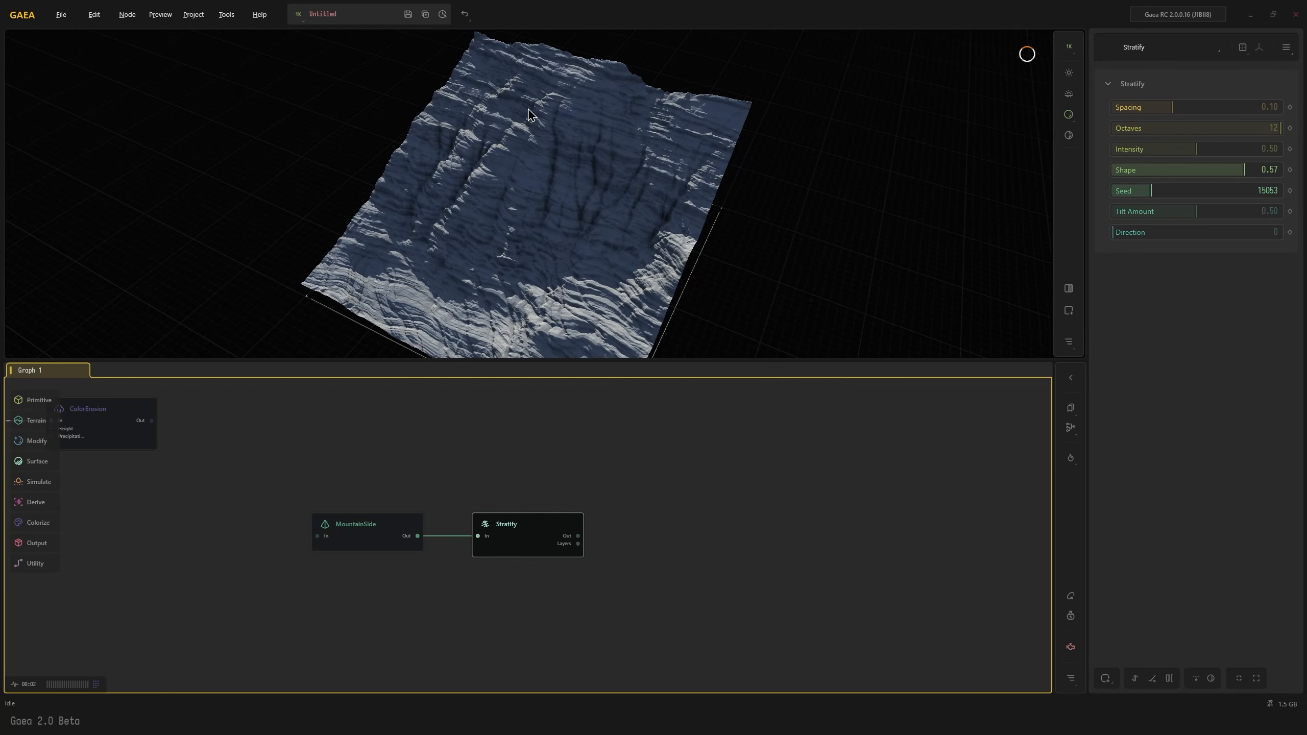
# Set the Stratify node's Spacing to 0.58, Tilt Amount to 0.74 and Direction to 60
pyautogui.moveTo(1213, 110); pyautogui.dragTo(1251, 102)
pyautogui.moveTo(553, 272)
pyautogui.mouseDown()
pyautogui.moveTo(570, 270)
pyautogui.moveTo(549, 253)
pyautogui.mouseUp()
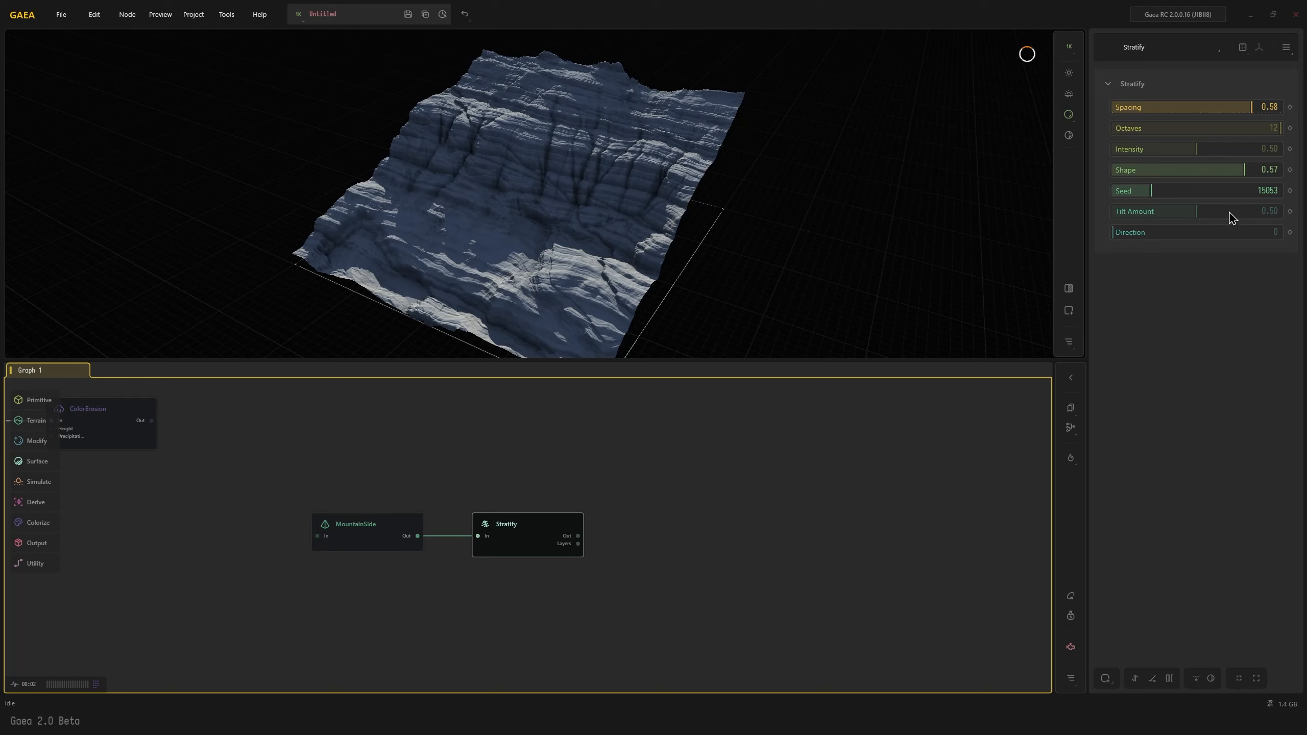
pyautogui.moveTo(1229, 213); pyautogui.dragTo(1236, 212)
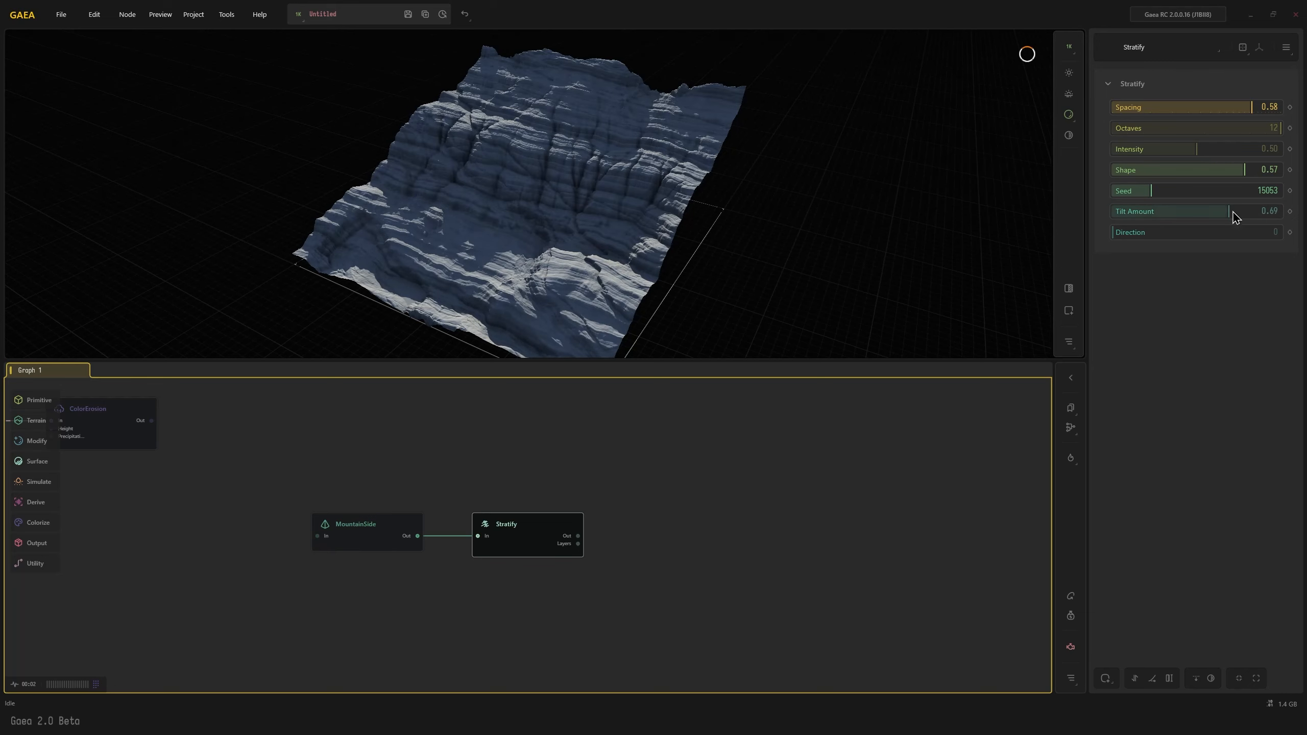
pyautogui.click(1124, 233)
pyautogui.click(1141, 232)
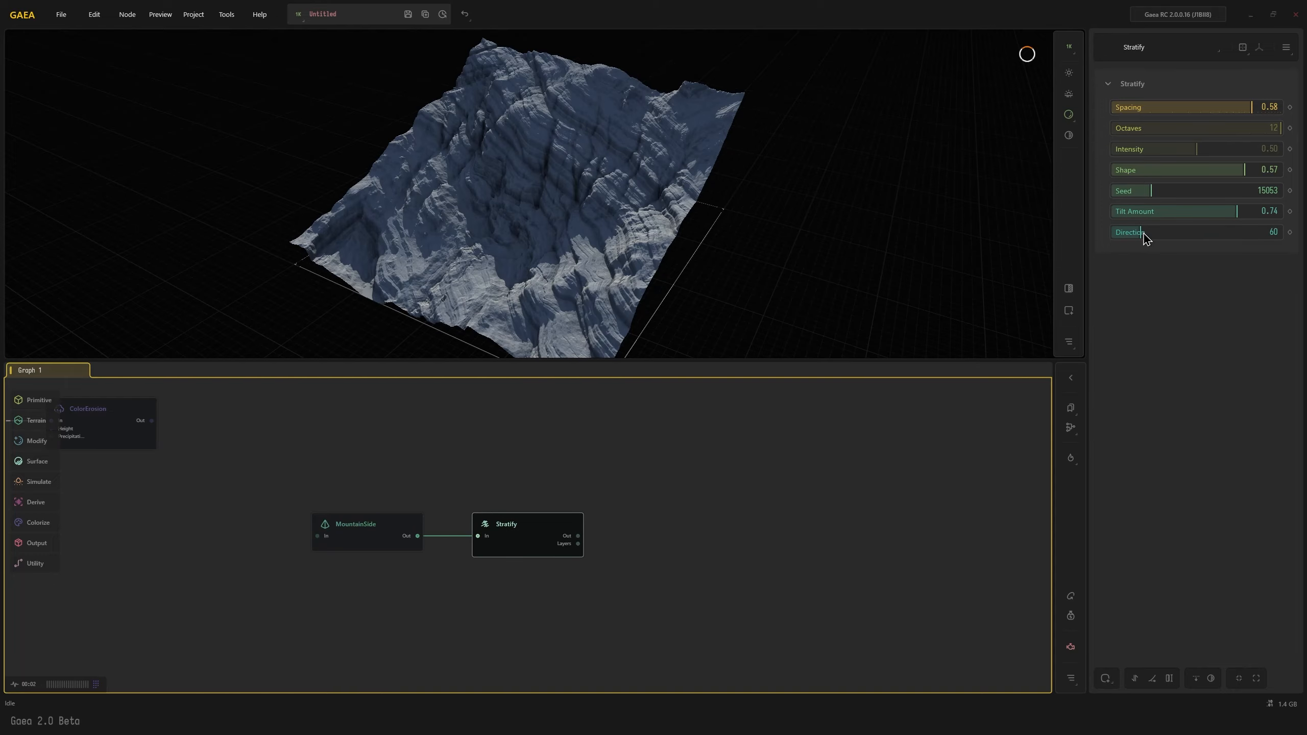
pyautogui.moveTo(572, 241)
pyautogui.mouseDown()
pyautogui.moveTo(607, 213)
pyautogui.moveTo(559, 263)
pyautogui.mouseUp()
pyautogui.scroll(4, 608, 213)
pyautogui.scroll(-3, 559, 264)
# Branch a SatMap node off the Stratify node's Layers output
pyautogui.moveTo(548, 546); pyautogui.dragTo(423, 565, button='middle')
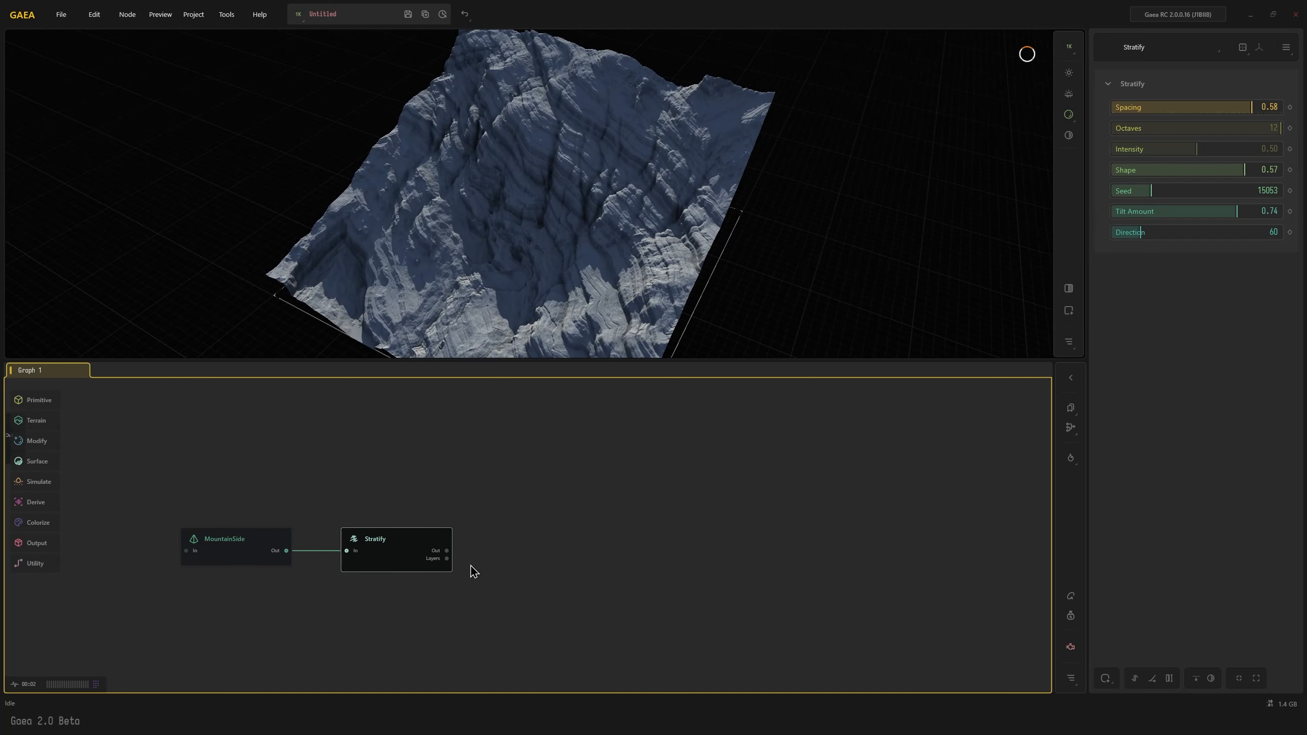
pyautogui.moveTo(448, 560); pyautogui.dragTo(530, 530)
pyautogui.write('sat')
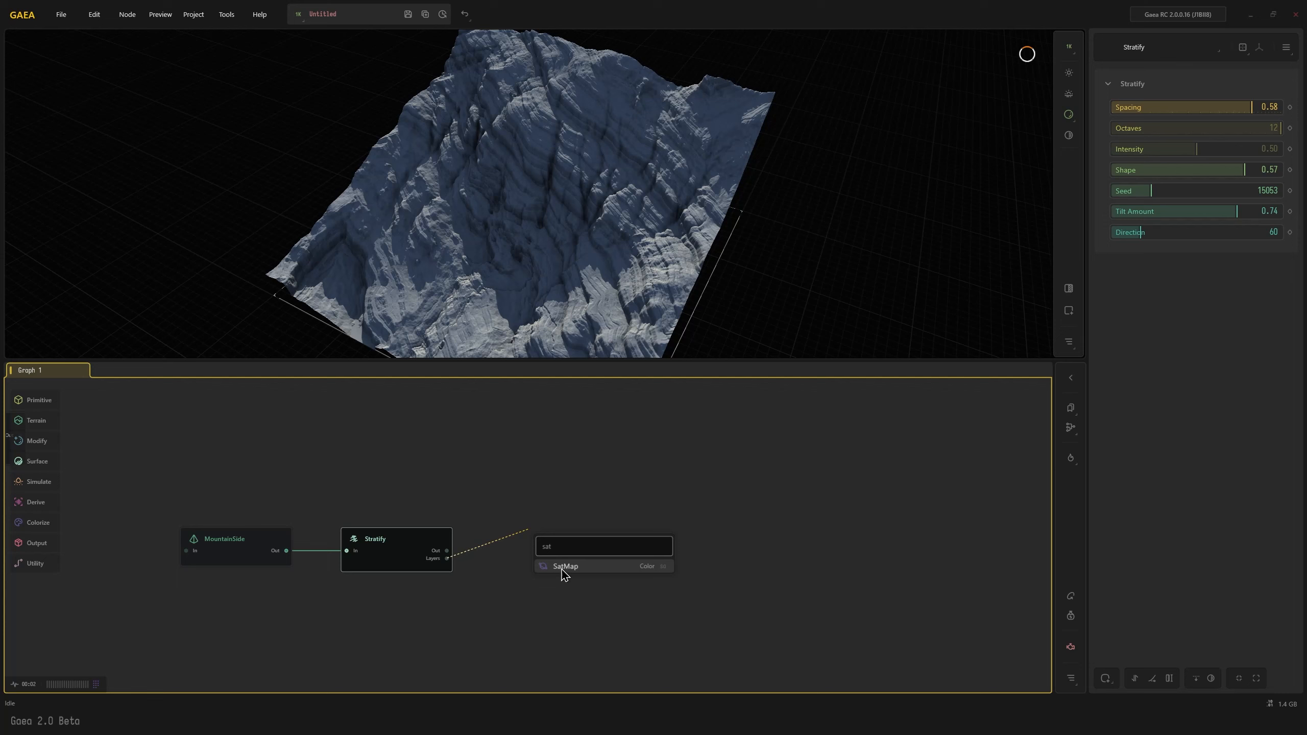
pyautogui.click(563, 570)
pyautogui.moveTo(623, 565); pyautogui.dragTo(580, 548, button='middle')
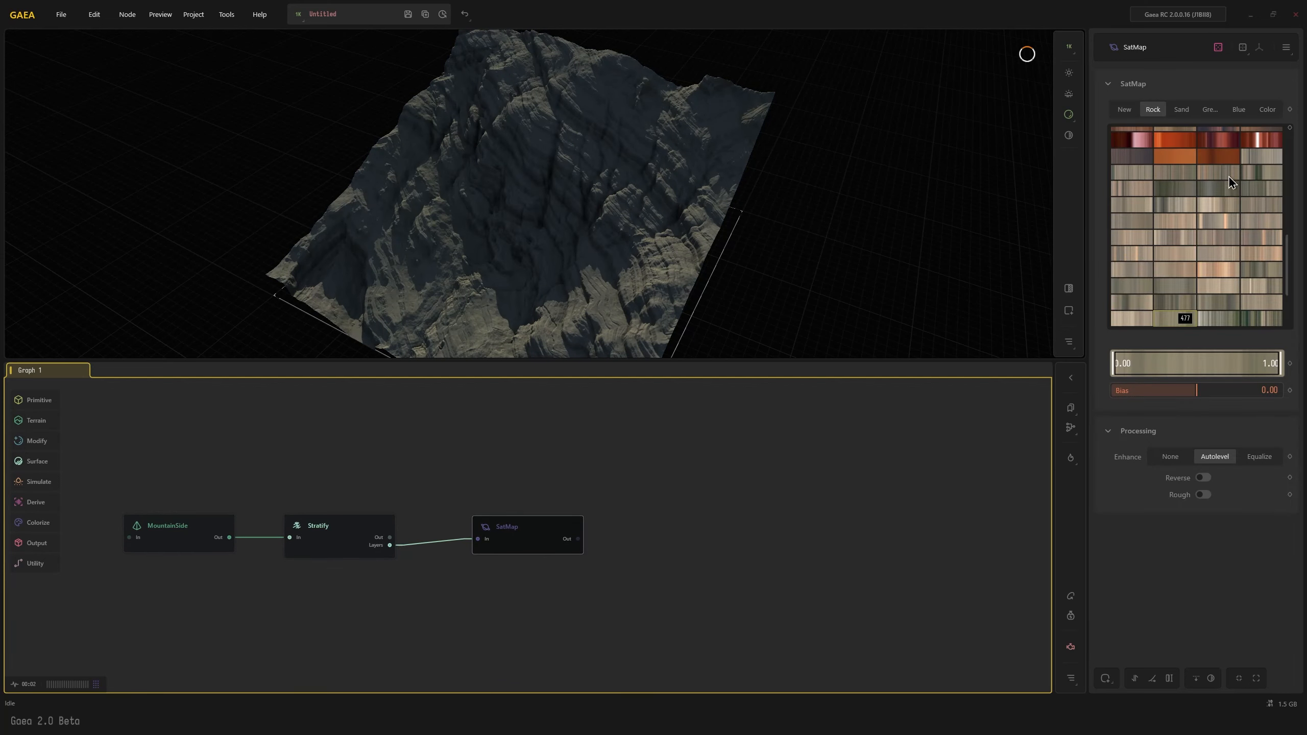
# Try several Rock gradients on the SatMap node, including 345 and 361, and delete the node, returning to the Stratify node
pyautogui.scroll(5, 1228, 178)
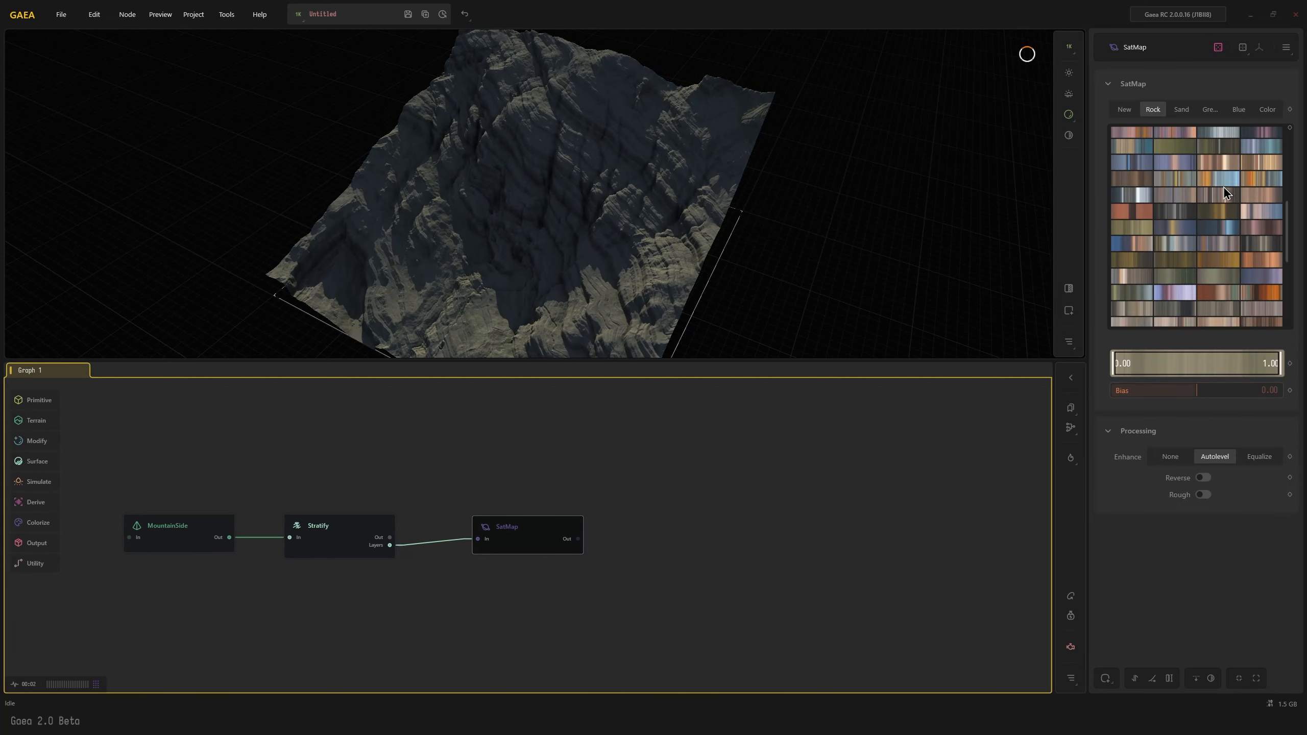
pyautogui.scroll(-3, 1223, 198)
pyautogui.click(1127, 254)
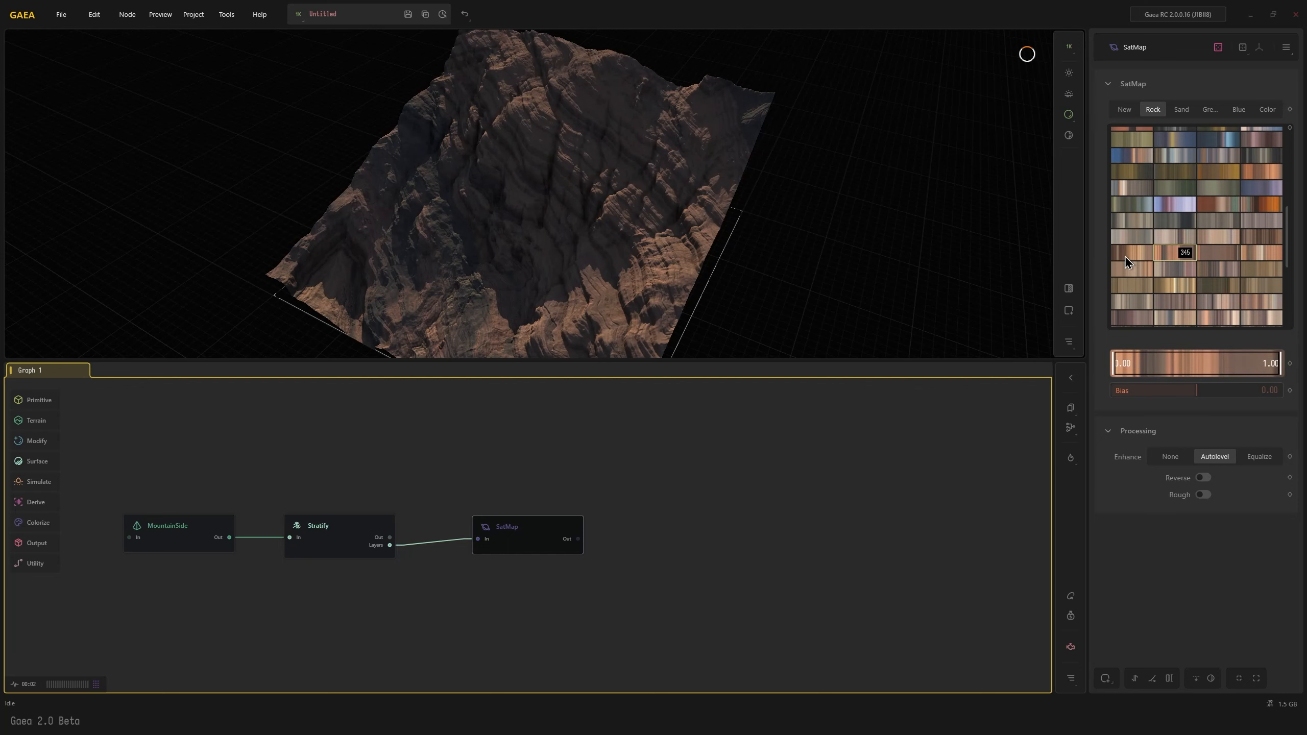
pyautogui.click(1218, 305)
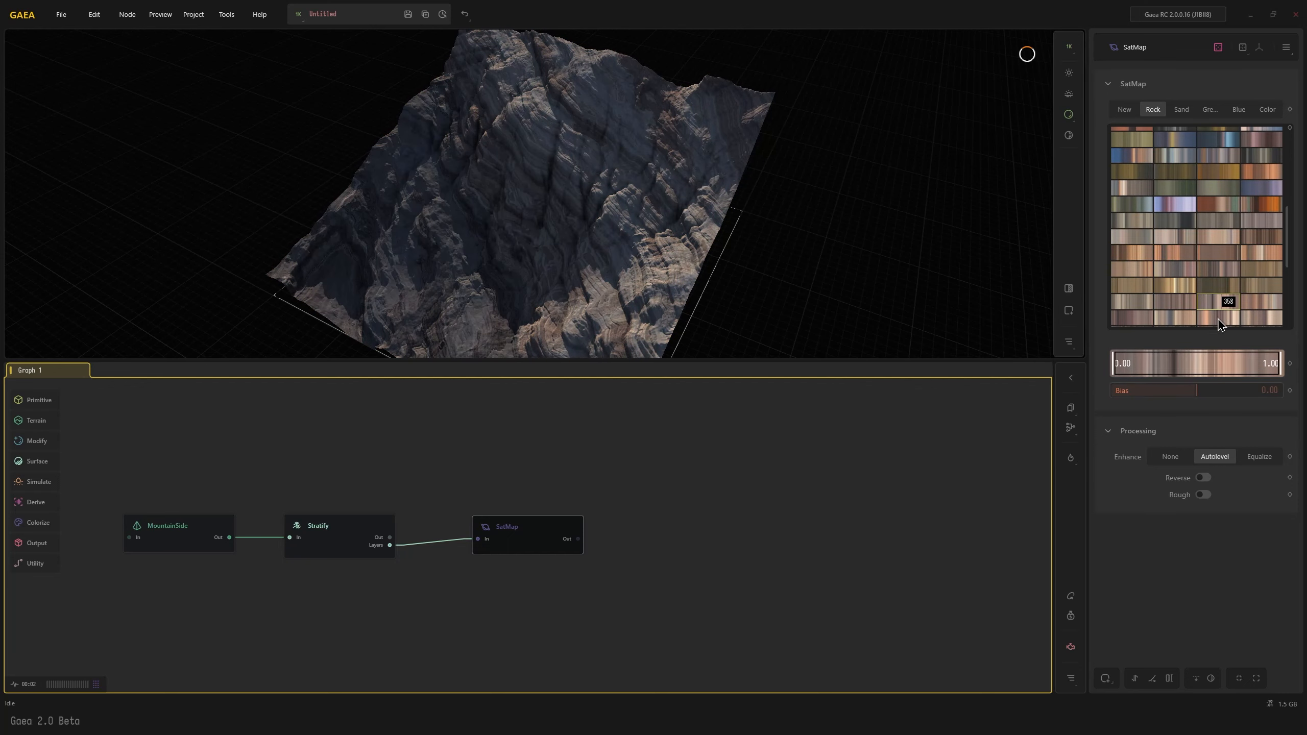
pyautogui.click(1216, 320)
pyautogui.click(1181, 319)
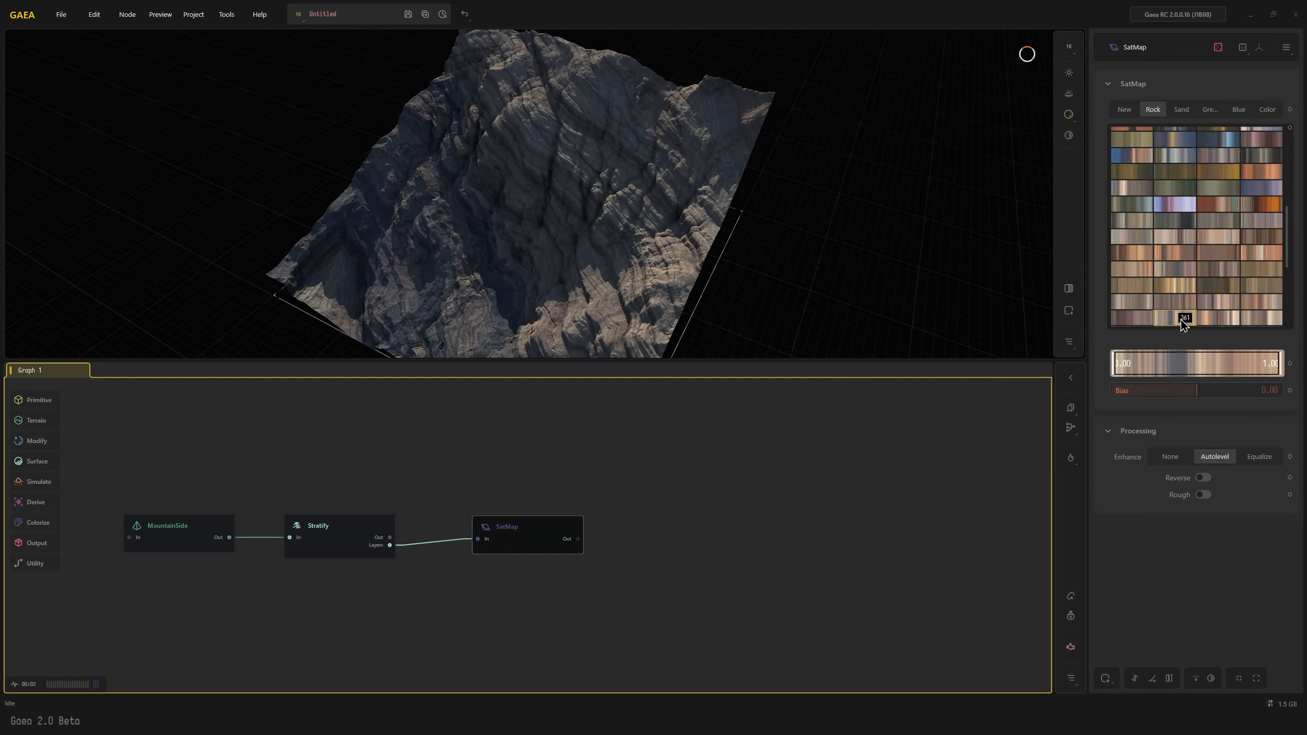
pyautogui.moveTo(668, 243)
pyautogui.mouseDown()
pyautogui.moveTo(705, 227)
pyautogui.moveTo(663, 247)
pyautogui.mouseUp()
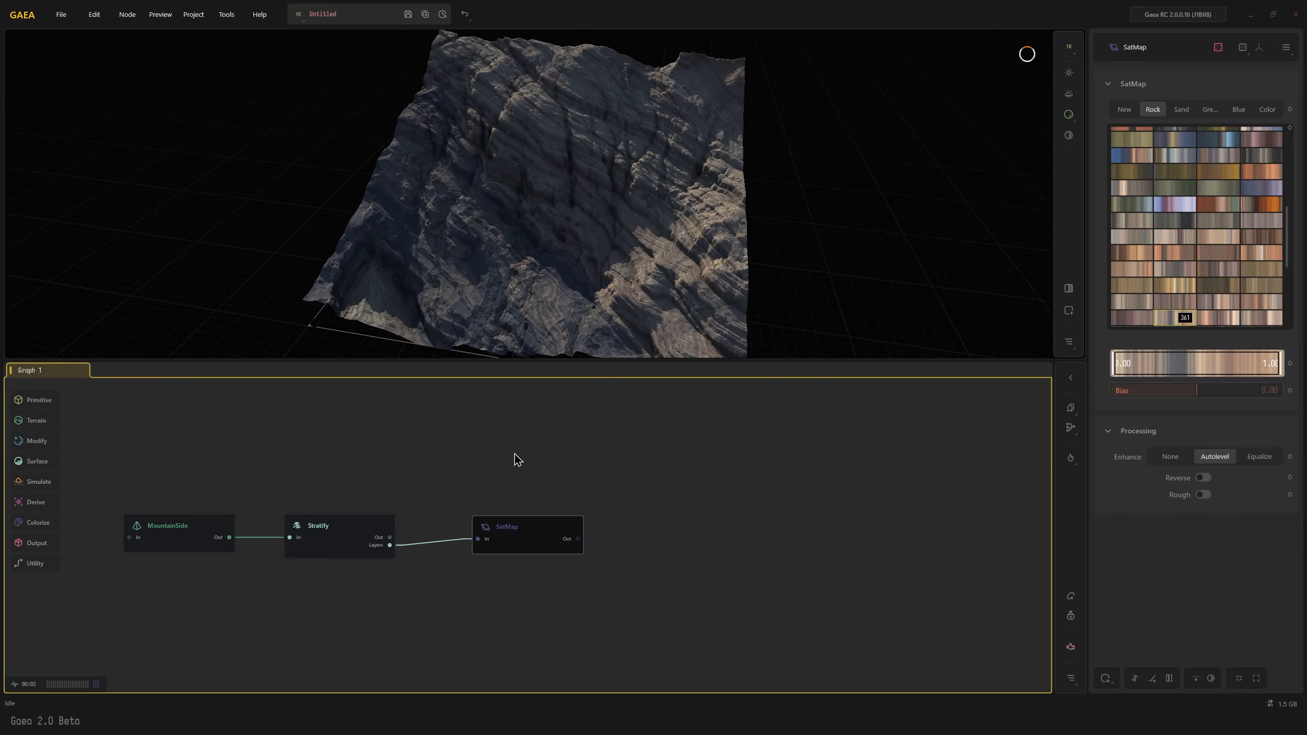
pyautogui.moveTo(592, 206)
pyautogui.mouseDown()
pyautogui.moveTo(621, 234)
pyautogui.moveTo(630, 197)
pyautogui.moveTo(607, 204)
pyautogui.moveTo(589, 186)
pyautogui.mouseUp()
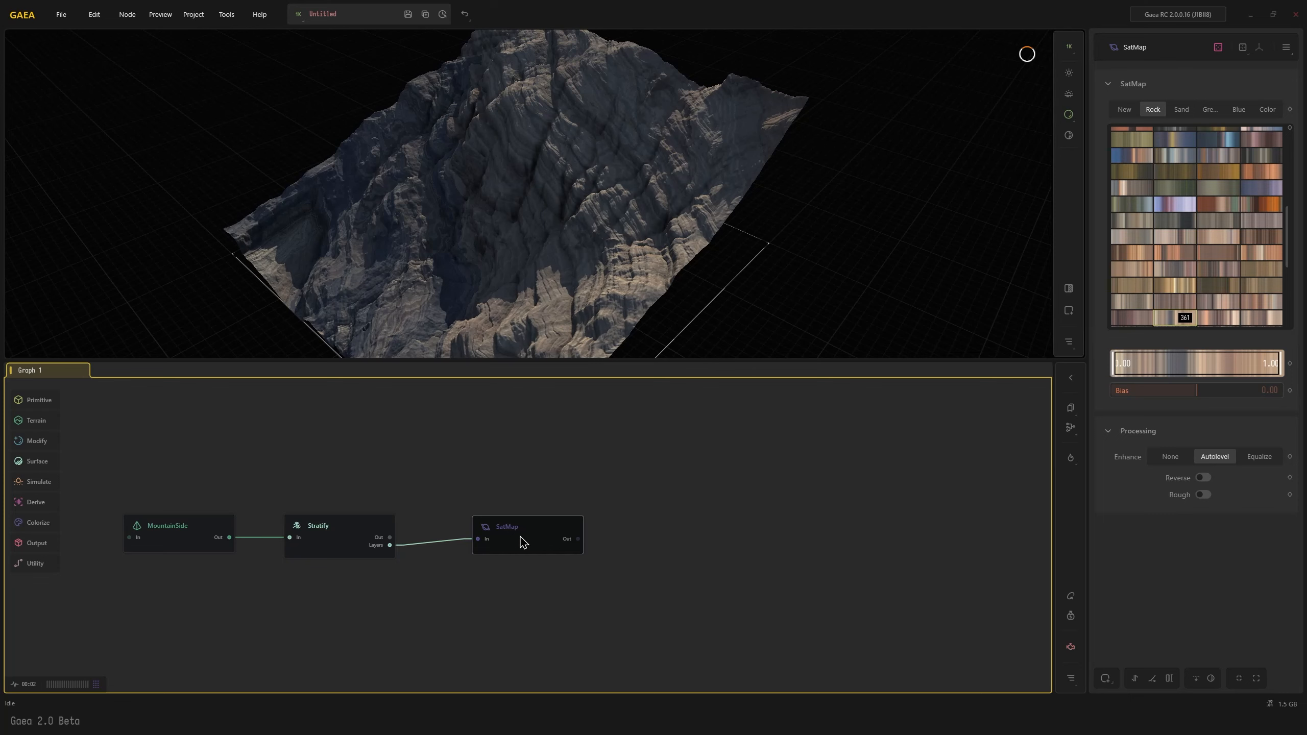
pyautogui.press('Delete')
pyautogui.click(385, 556)
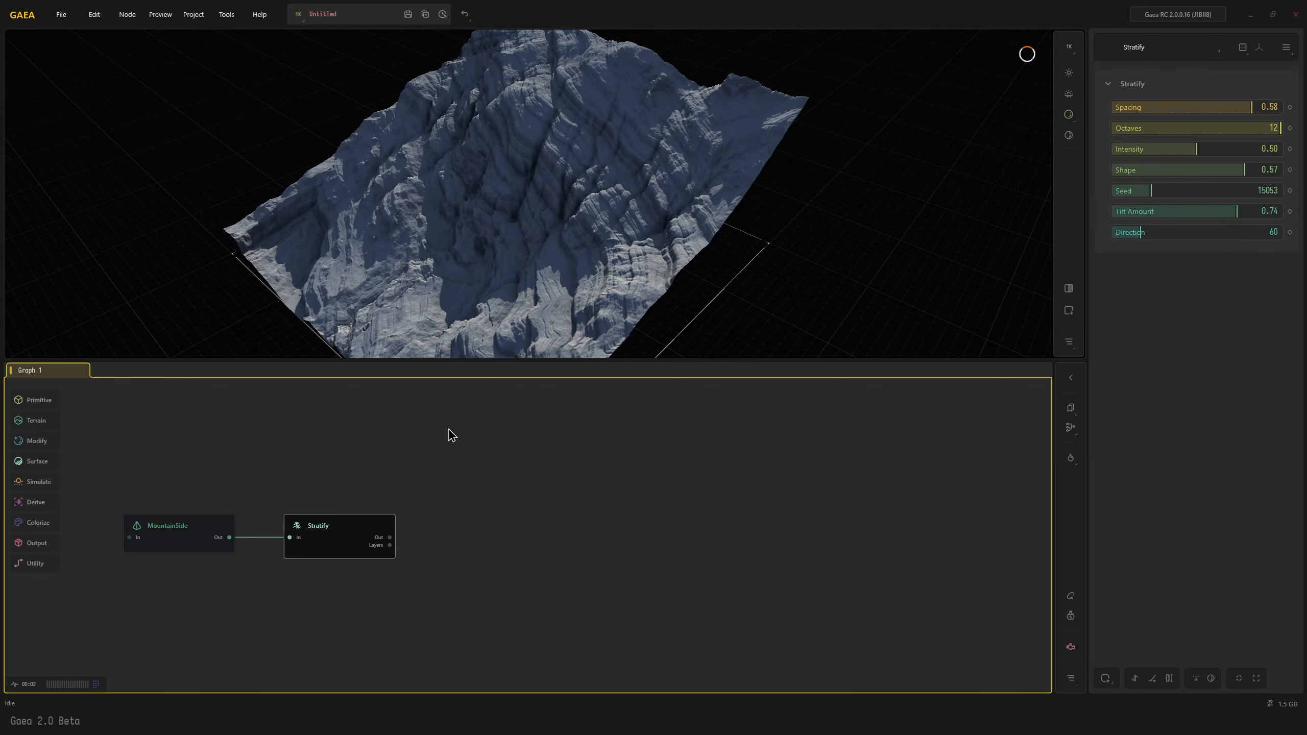
# Set the preview resolution to 2048 x 2048 and enlarge the 3D viewport above the graph
pyautogui.moveTo(517, 233); pyautogui.dragTo(546, 248)
pyautogui.click(298, 15)
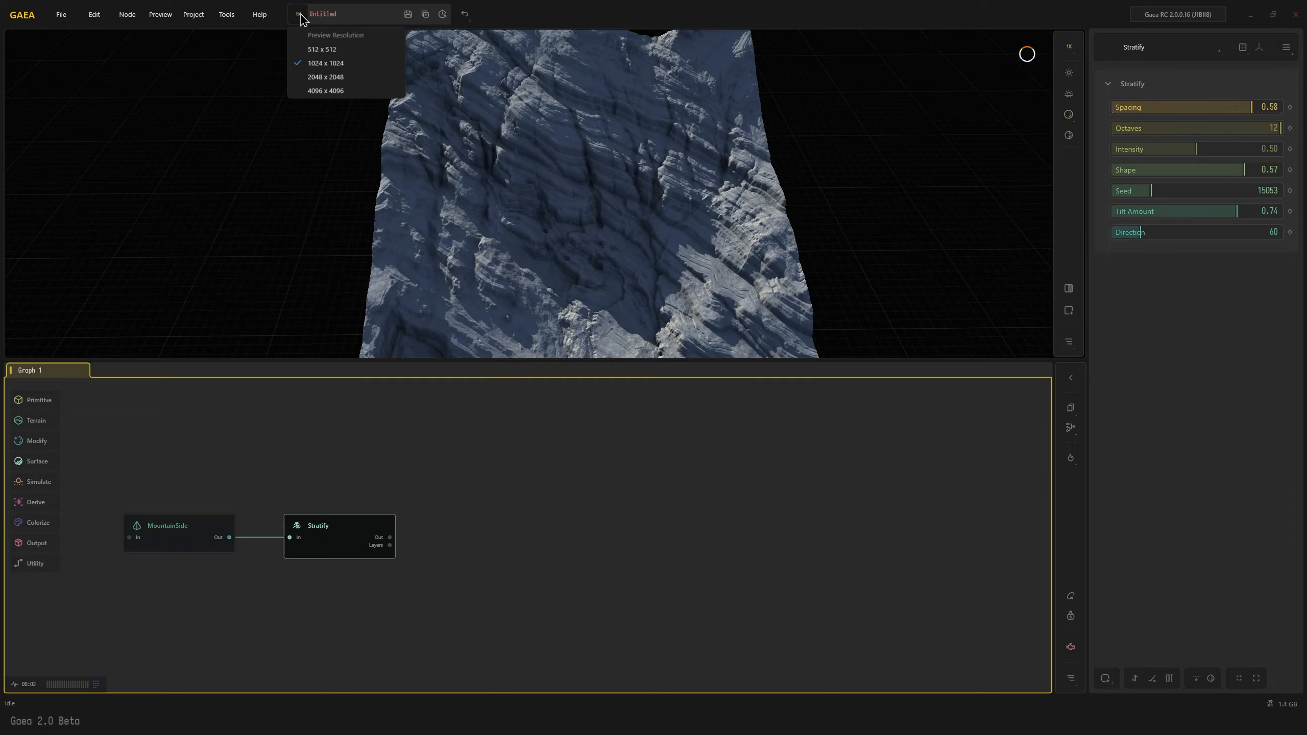
pyautogui.click(308, 77)
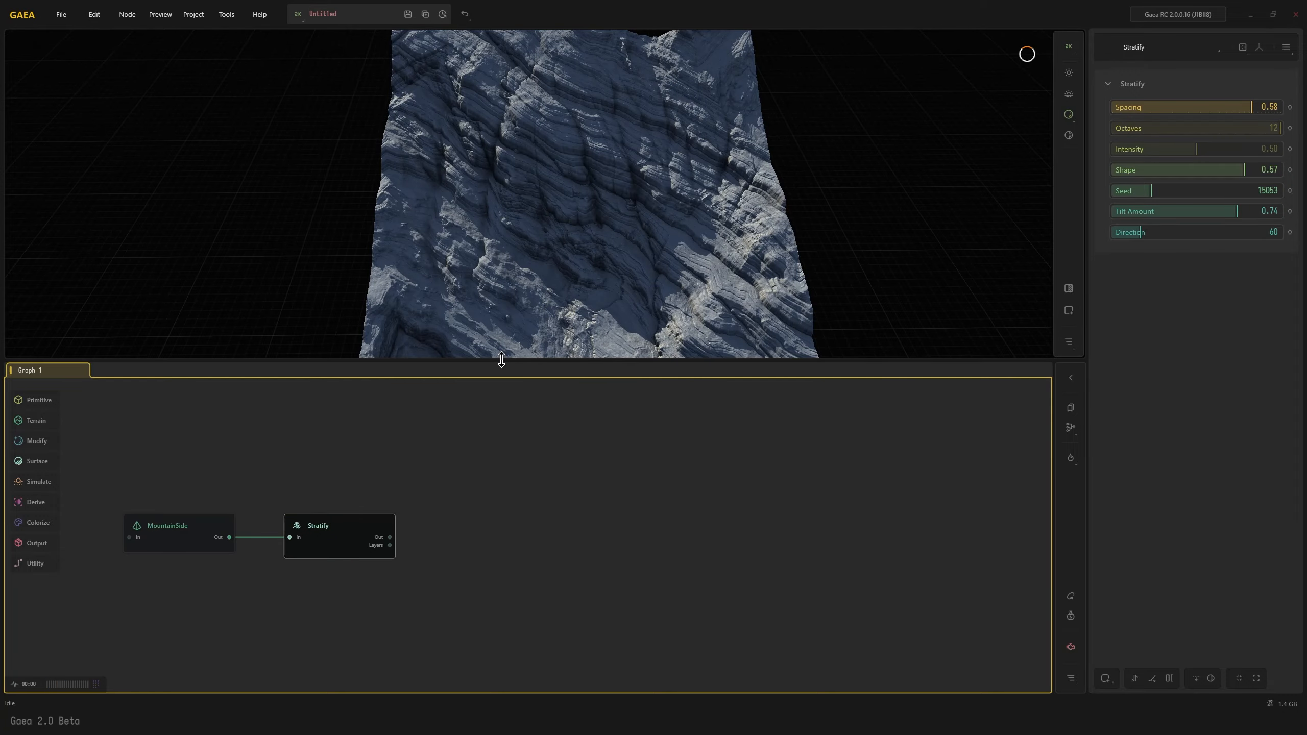
pyautogui.moveTo(502, 362); pyautogui.dragTo(479, 441)
pyautogui.moveTo(584, 337)
pyautogui.mouseDown()
pyautogui.moveTo(563, 344)
pyautogui.moveTo(577, 335)
pyautogui.moveTo(564, 322)
pyautogui.mouseUp()
pyautogui.scroll(3, 577, 335)
pyautogui.scroll(-3, 579, 331)
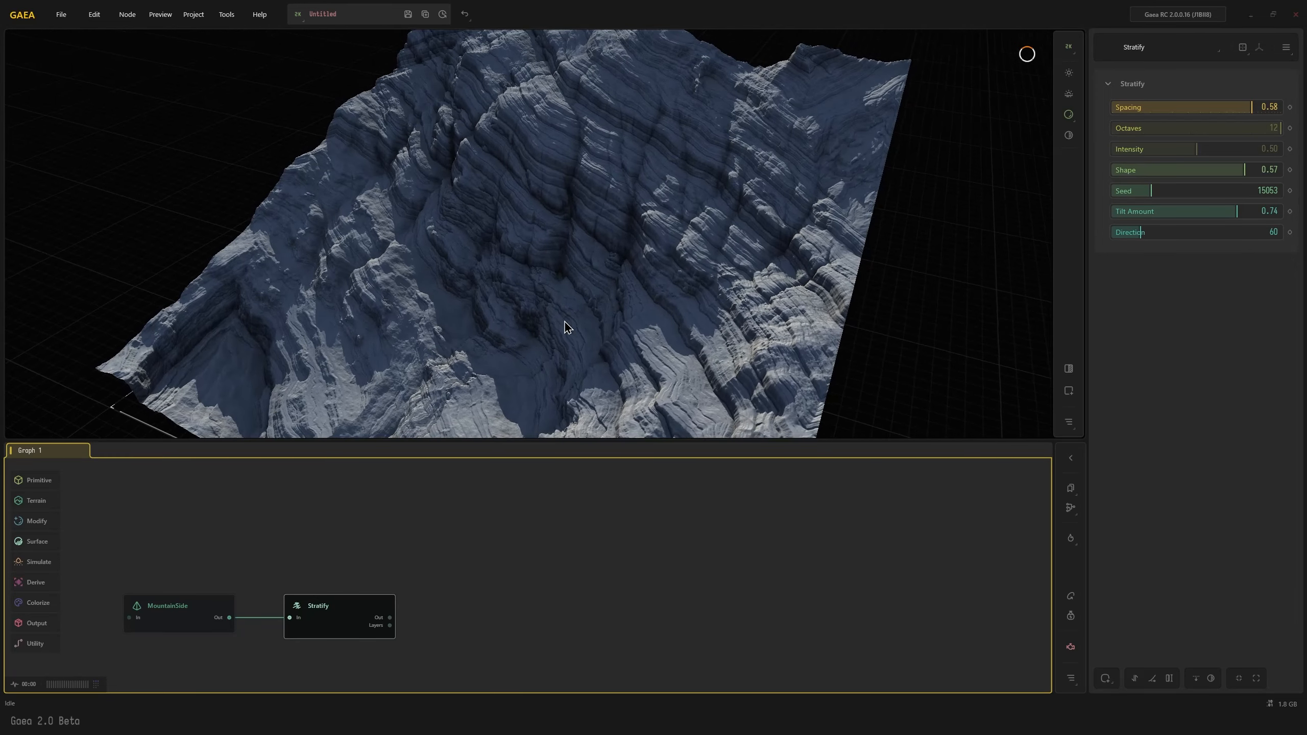
# Connect an Erosion2 node after the Stratify node
pyautogui.moveTo(325, 584); pyautogui.dragTo(403, 507, button='middle')
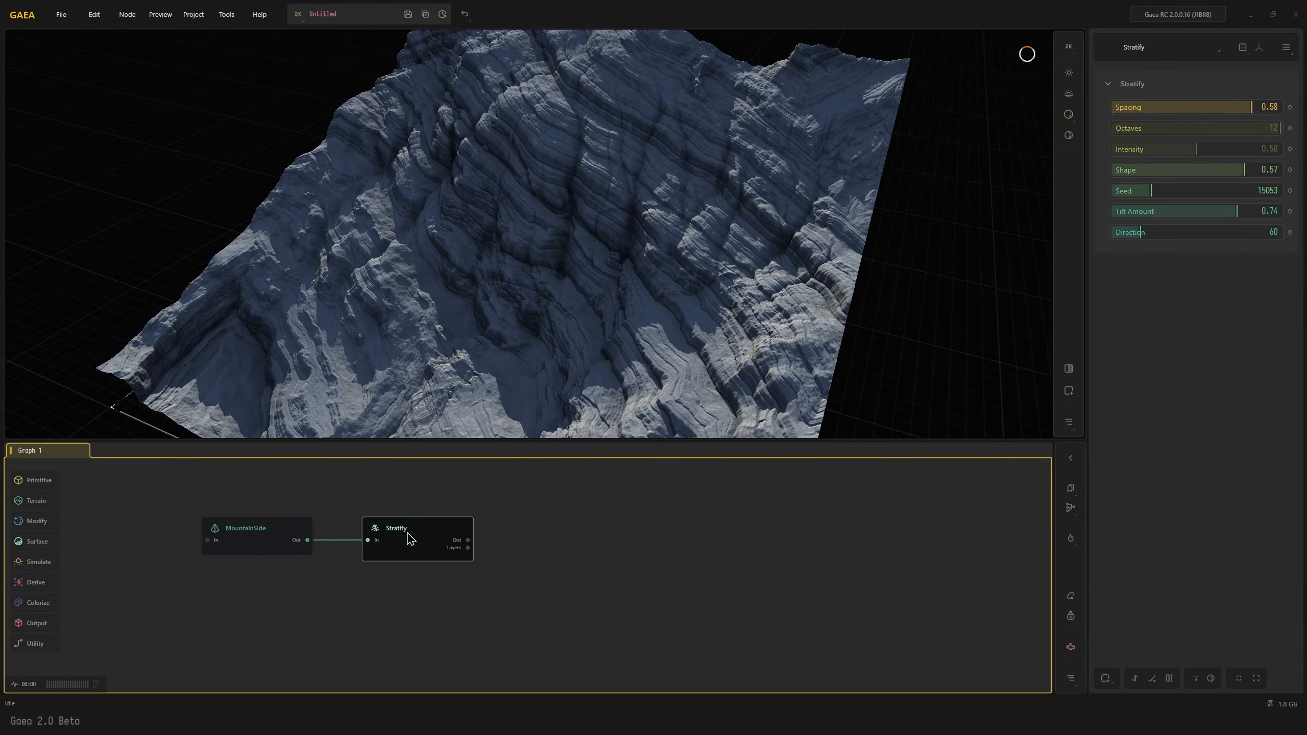
pyautogui.write('e')
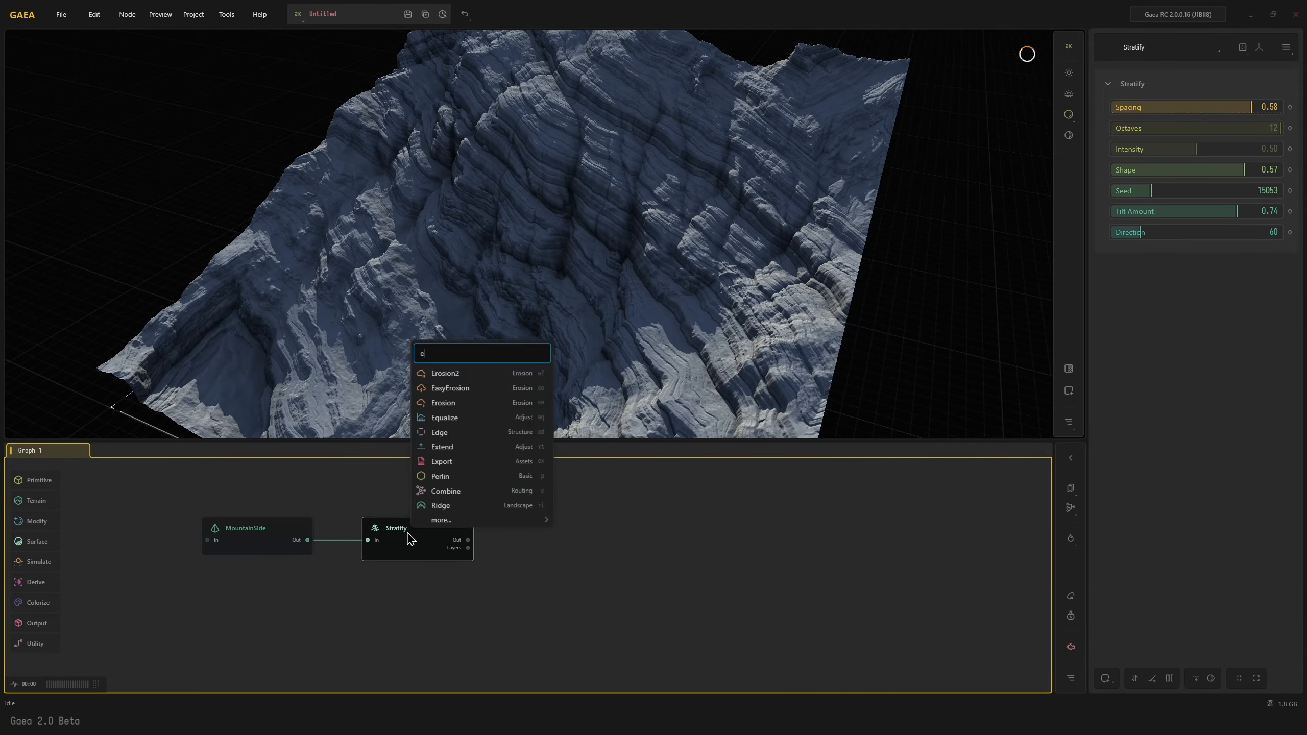
pyautogui.press('Return')
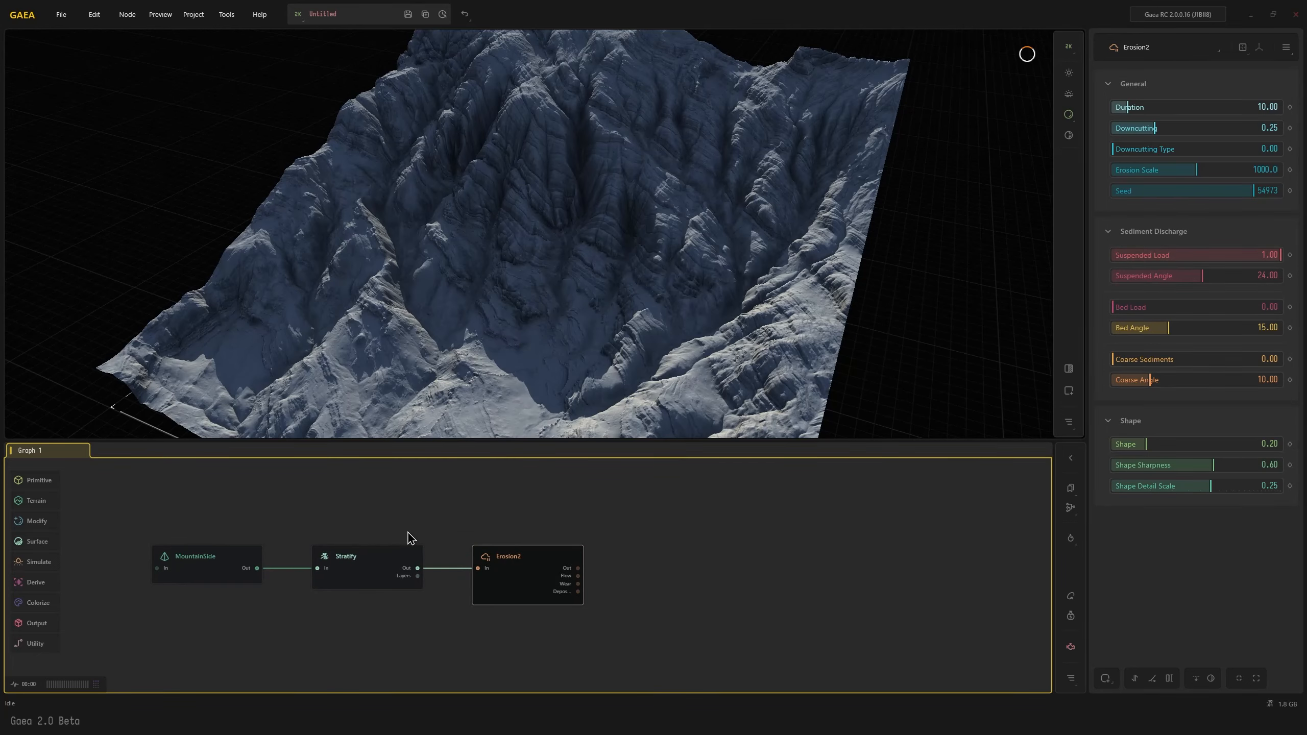
pyautogui.moveTo(489, 299)
pyautogui.mouseDown()
pyautogui.moveTo(519, 296)
pyautogui.moveTo(491, 295)
pyautogui.mouseUp()
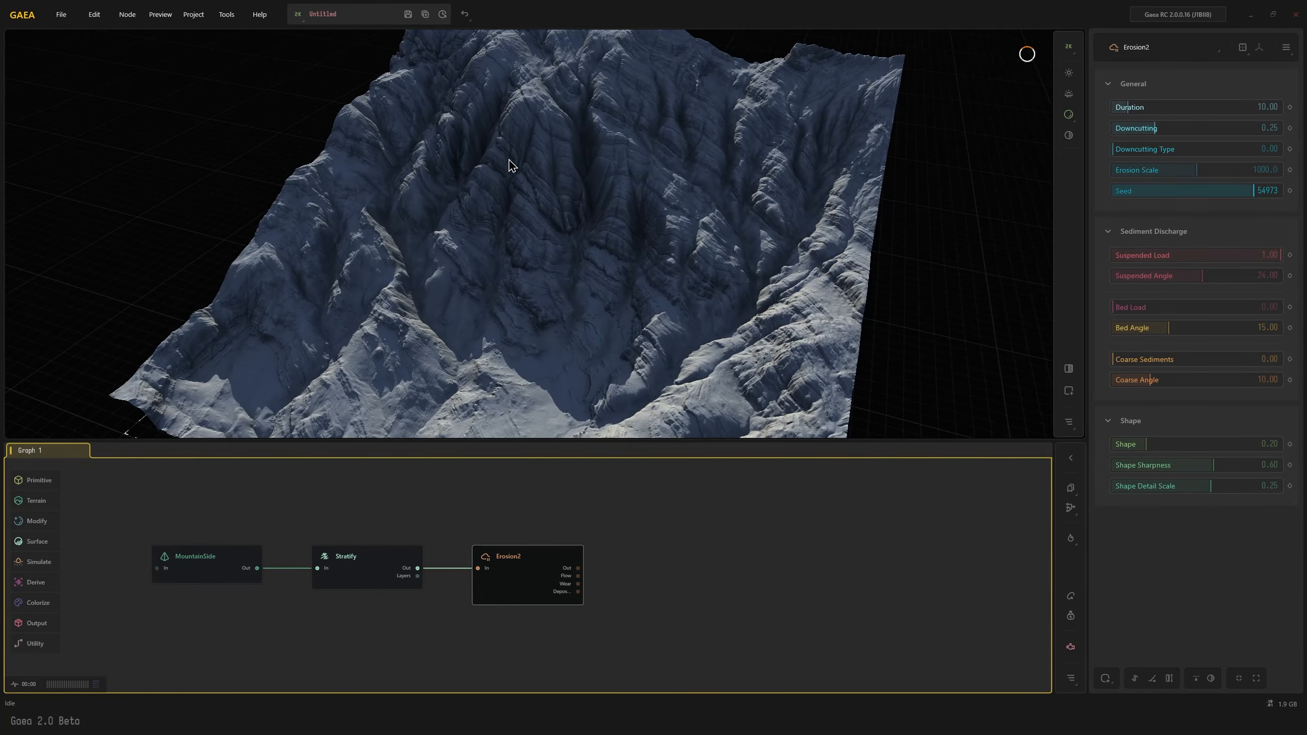
# Set the Erosion2 node's Downcutting to 0.04, Bed Load to 0.23 and Coarse Sediments to 0.59
pyautogui.click(1120, 130)
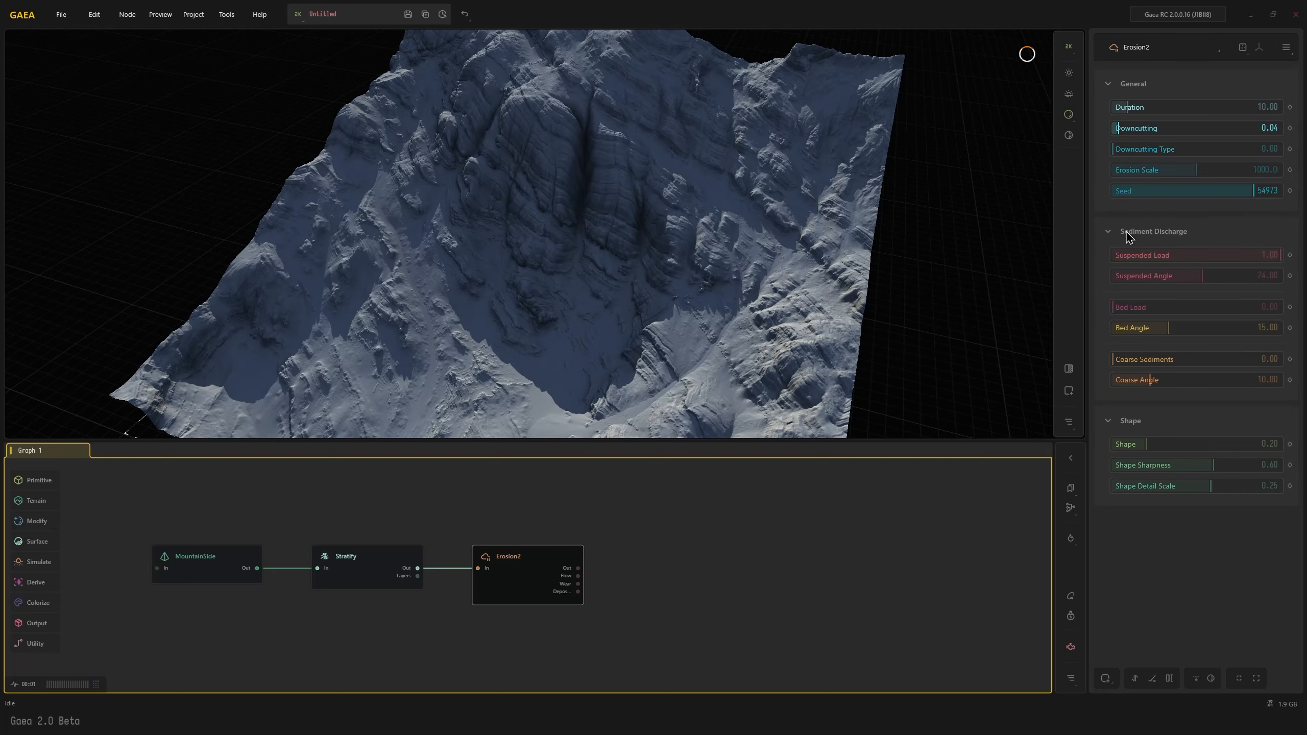
pyautogui.click(1150, 307)
pyautogui.click(1210, 360)
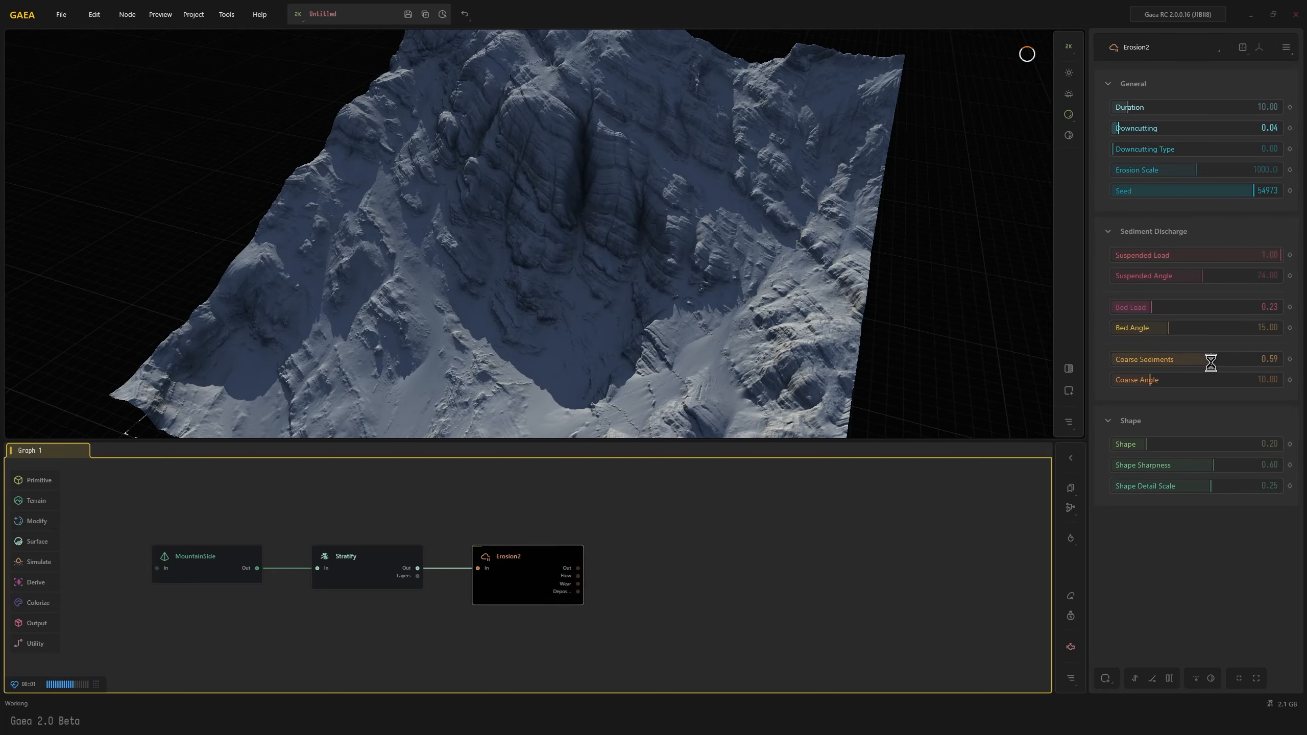
pyautogui.moveTo(511, 303); pyautogui.dragTo(630, 178)
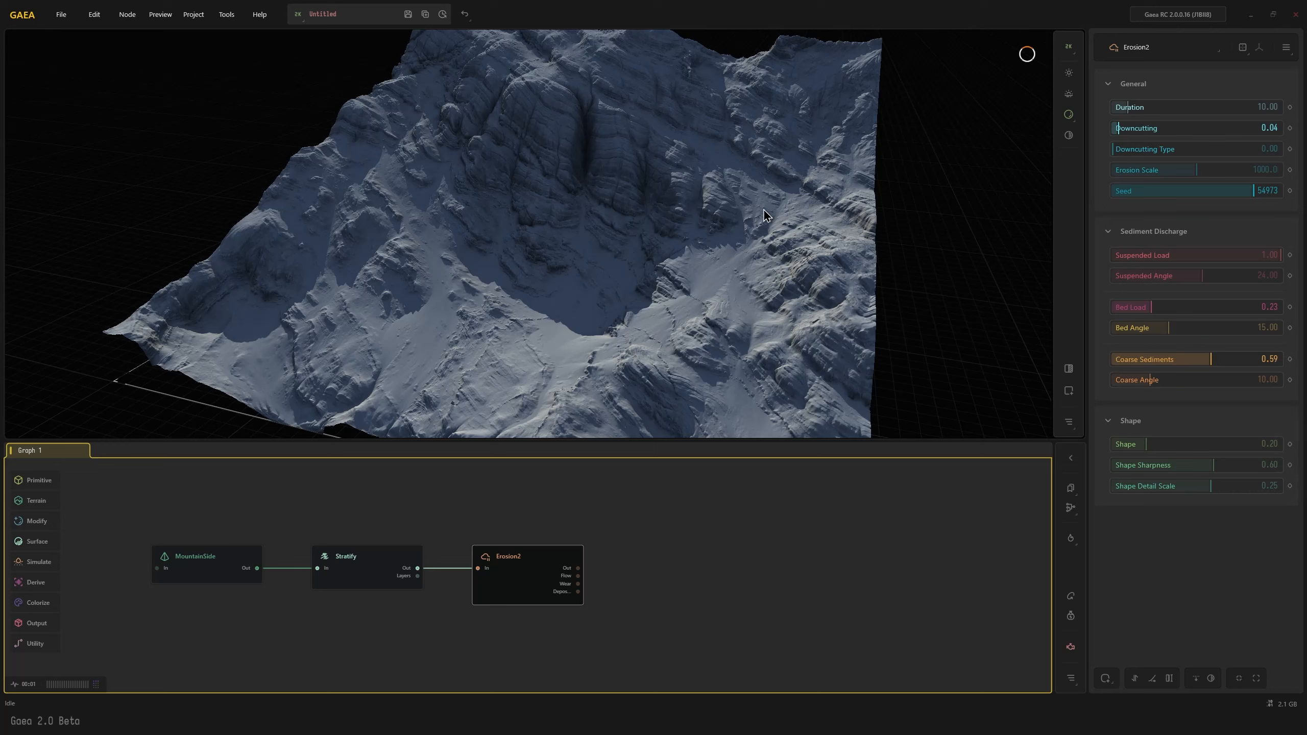
pyautogui.scroll(-5, 570, 291)
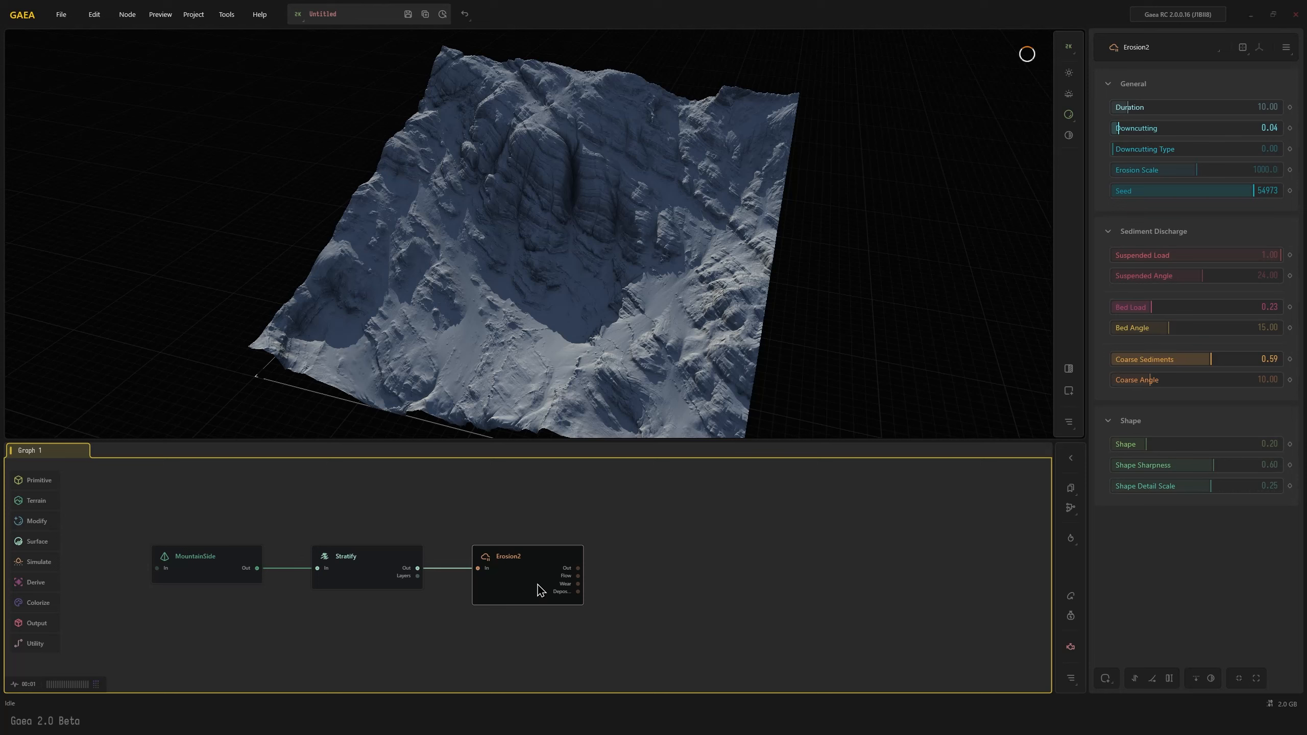
# Connect a second Stratify node after the Erosion2 node and mask it by height
pyautogui.press('Tab')
pyautogui.write('str')
pyautogui.press('Return')
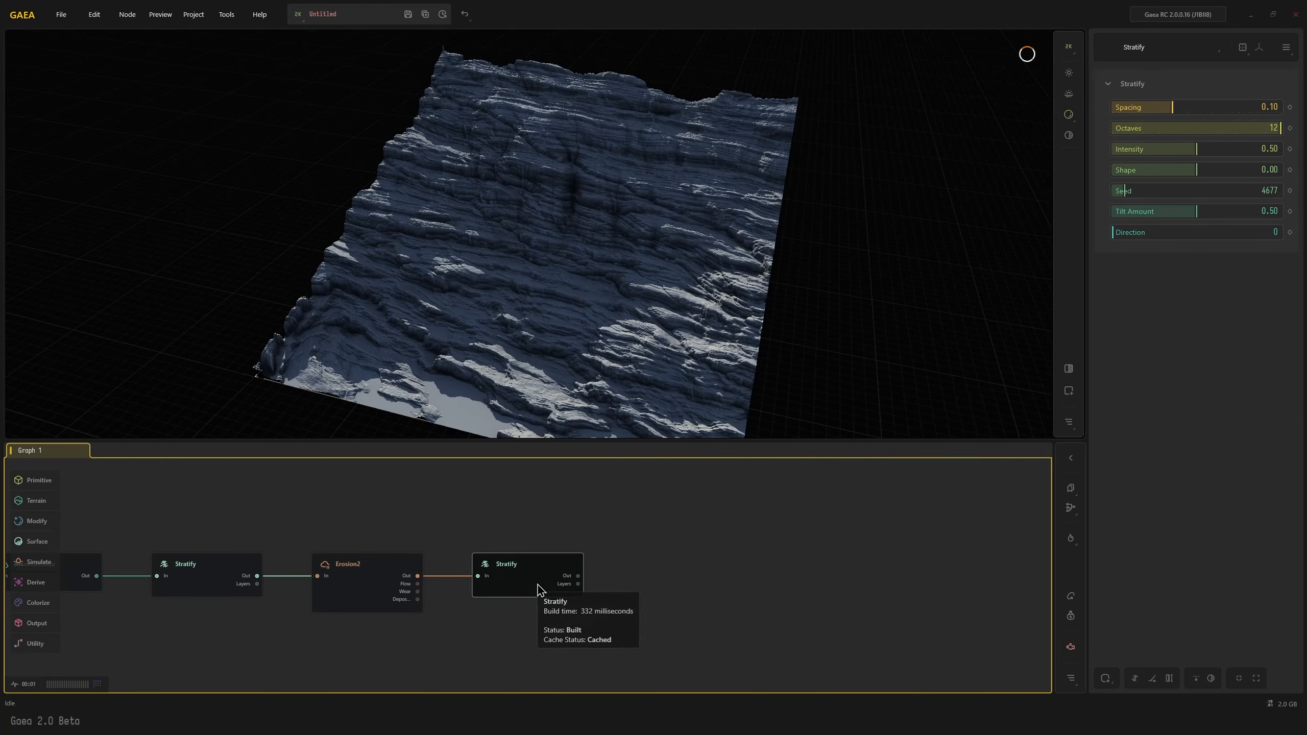
pyautogui.click(1106, 678)
pyautogui.click(1148, 587)
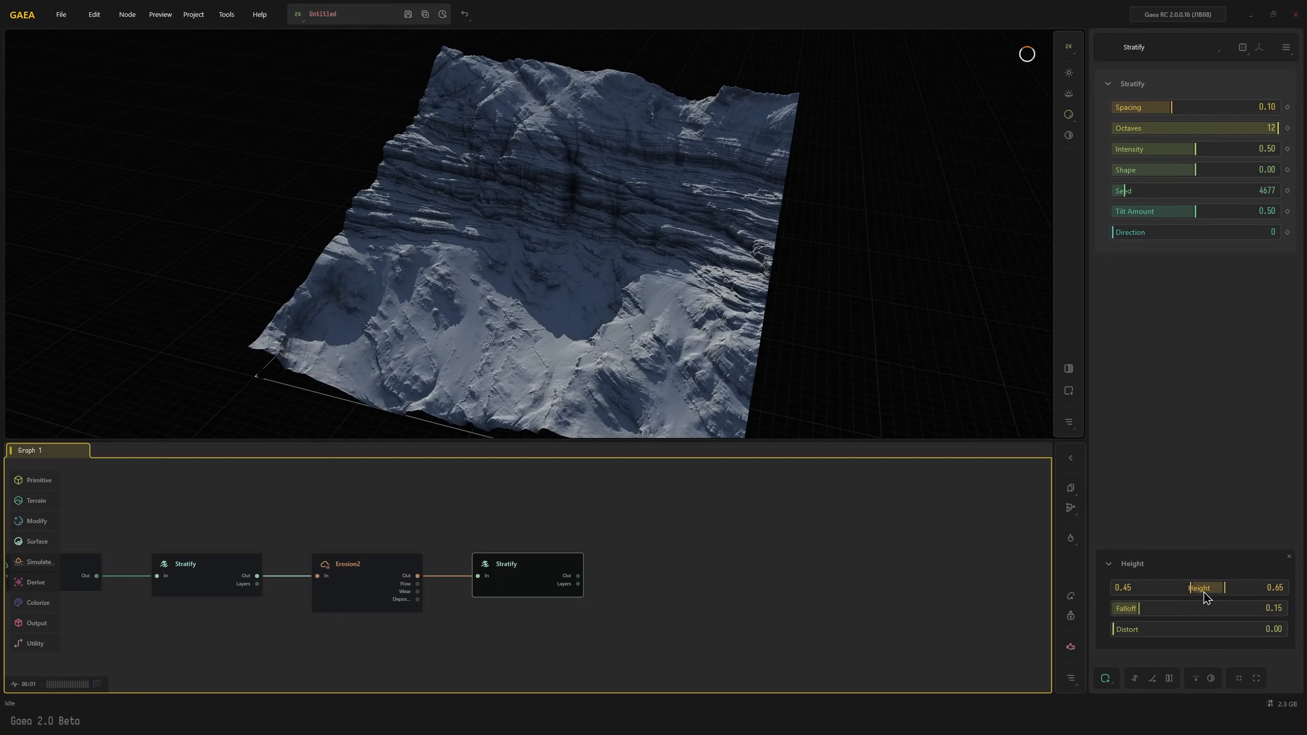
# Set the second Stratify node's height mask to a range of 0.58 to 0.81, with Falloff 0.40 and Distort 0.42
pyautogui.moveTo(1189, 587); pyautogui.dragTo(1186, 629)
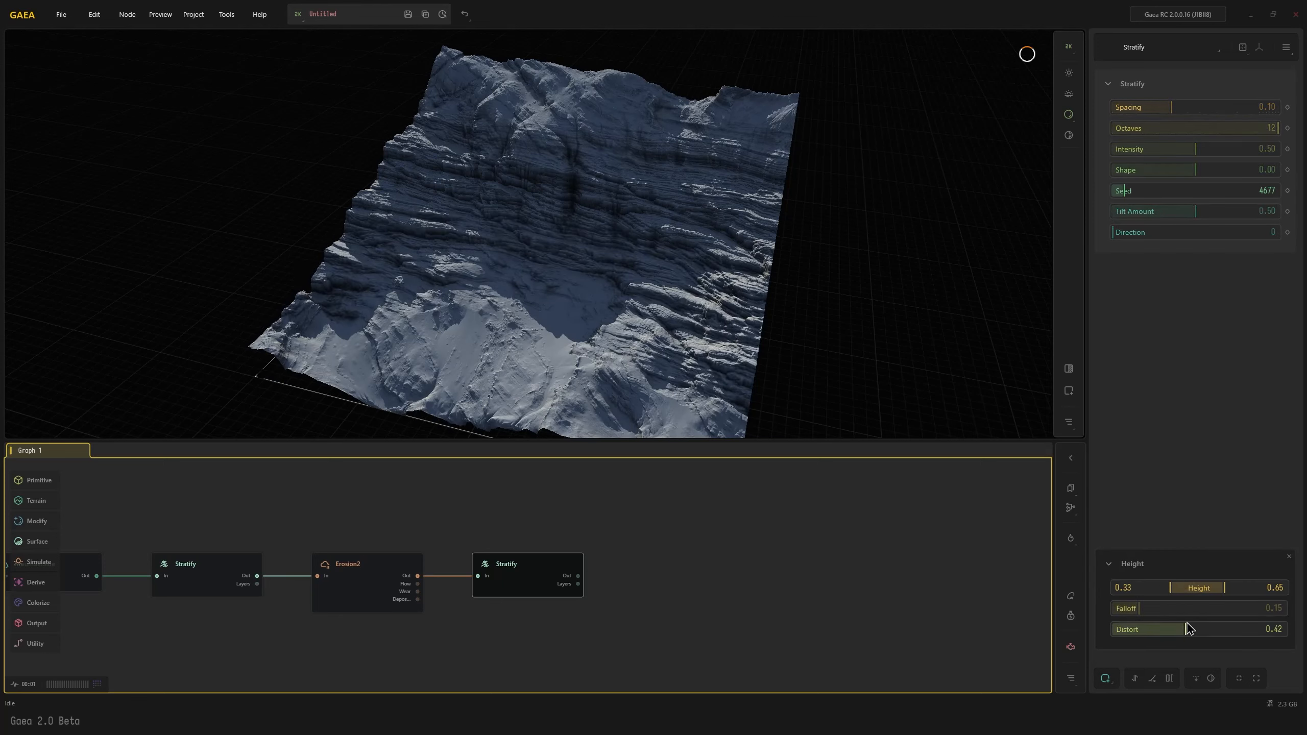
pyautogui.moveTo(1223, 590)
pyautogui.mouseDown()
pyautogui.moveTo(1179, 594)
pyautogui.moveTo(1234, 592)
pyautogui.mouseUp()
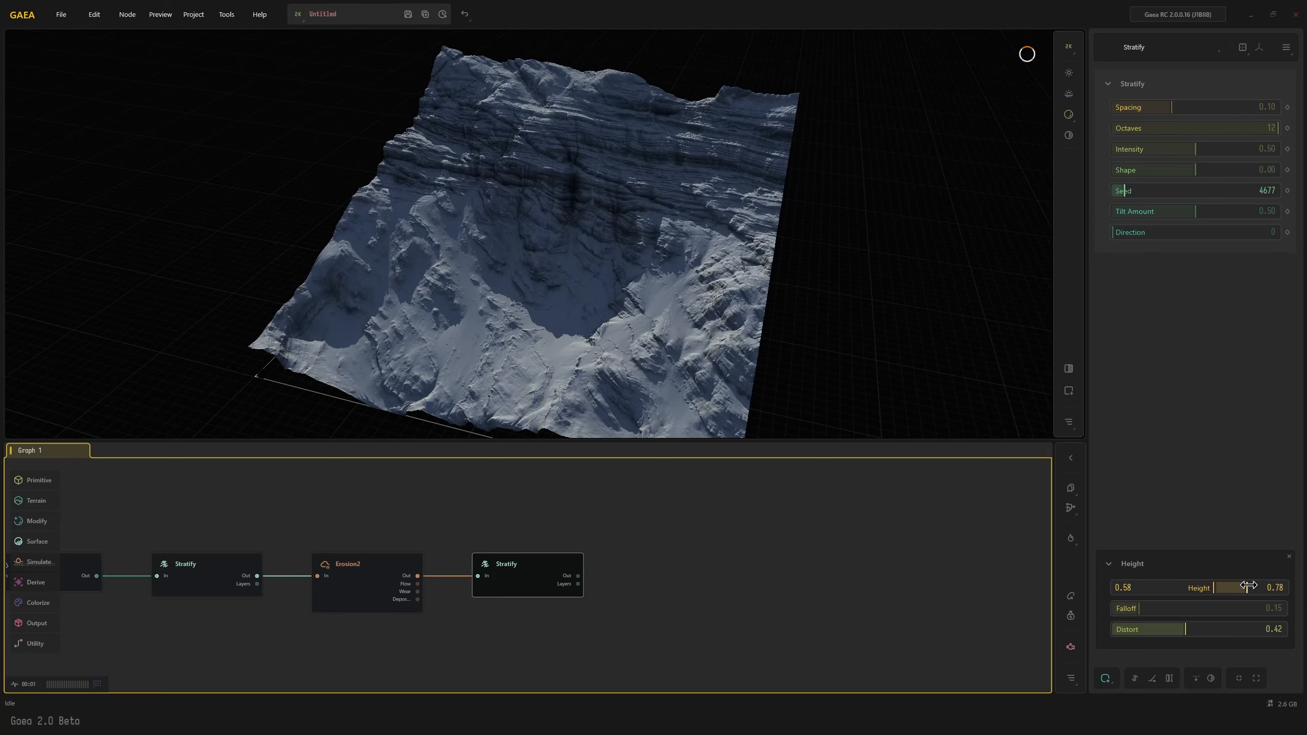
pyautogui.moveTo(1158, 609); pyautogui.dragTo(1181, 607)
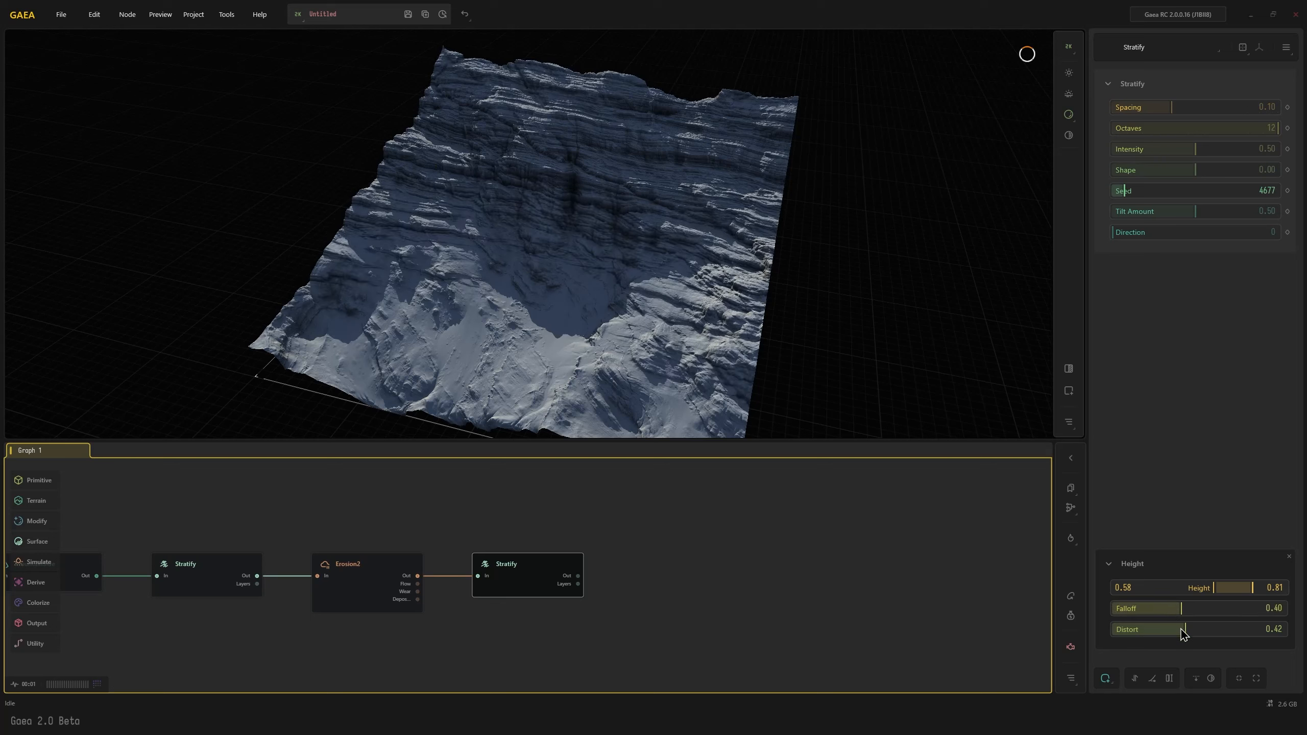
# Set the second Stratify node's Shape to 0.50 and Spacing to 0.21
pyautogui.click(1235, 173)
pyautogui.moveTo(544, 312); pyautogui.dragTo(531, 322)
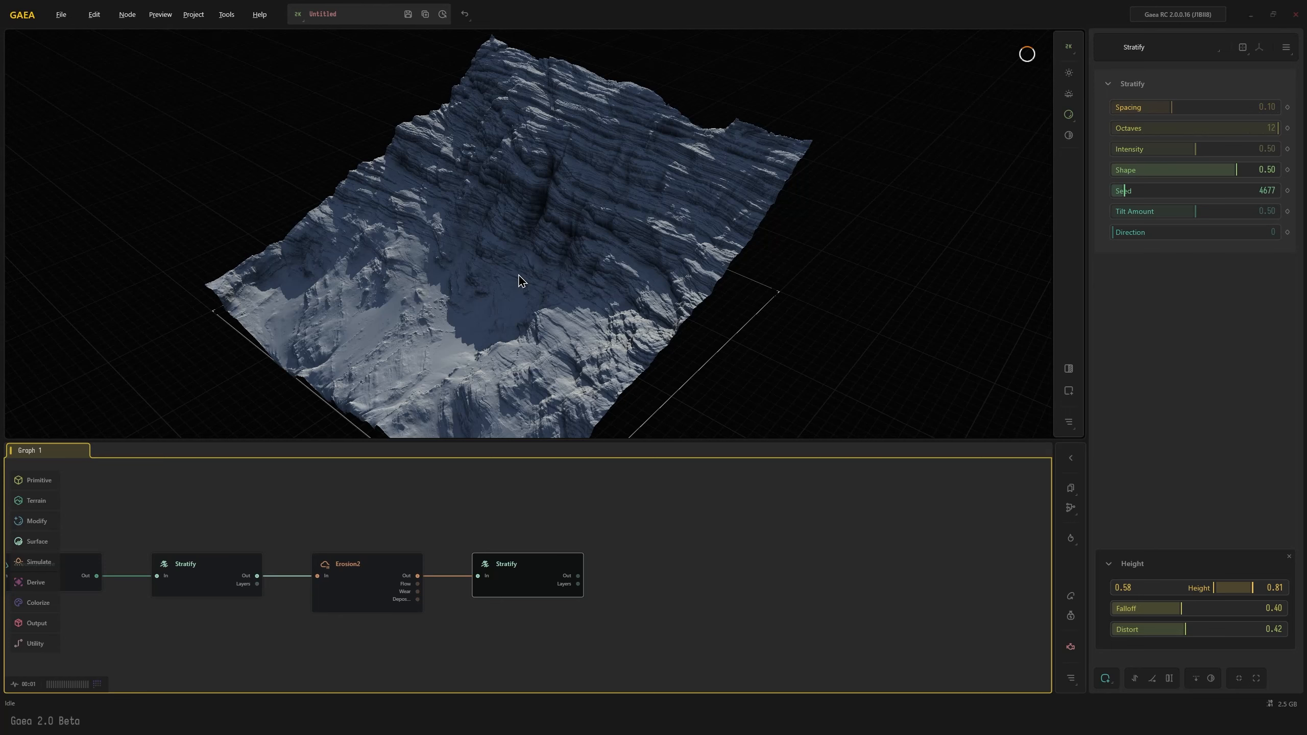
pyautogui.moveTo(520, 280); pyautogui.dragTo(684, 371)
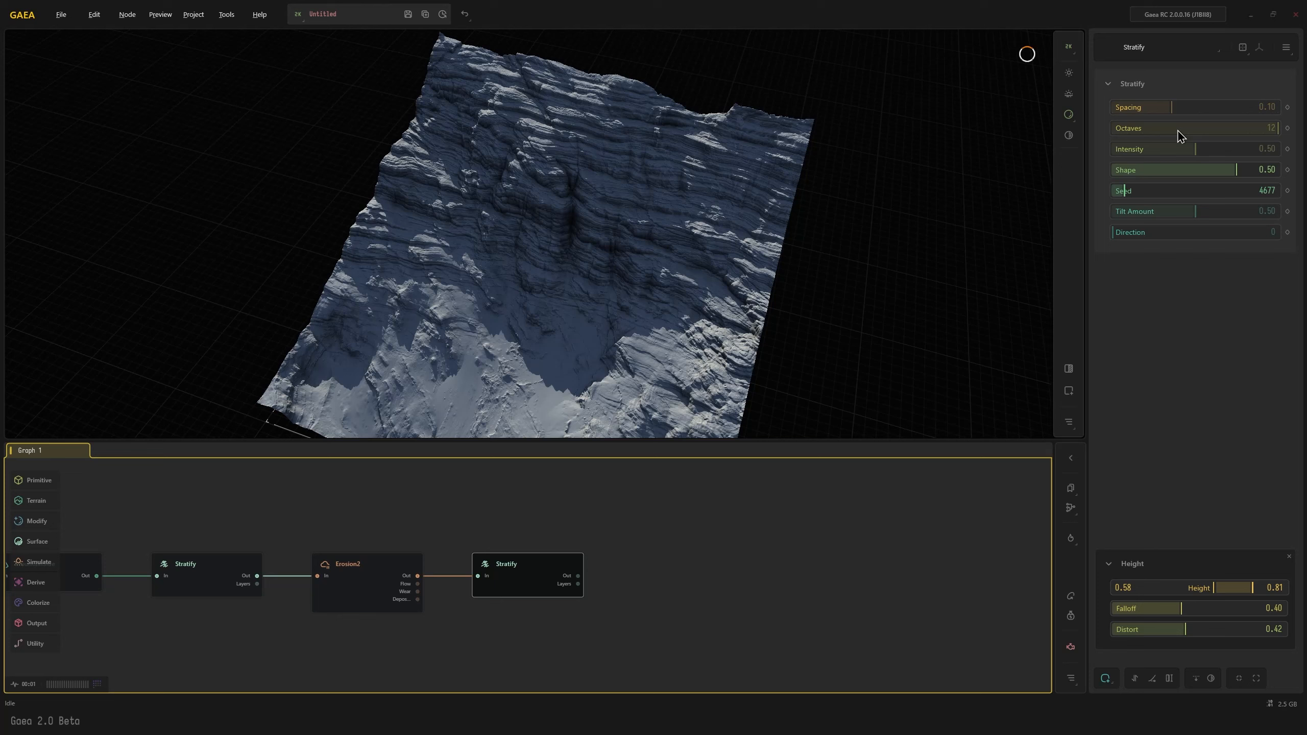
pyautogui.moveTo(1179, 114); pyautogui.dragTo(1201, 107)
pyautogui.moveTo(802, 306); pyautogui.dragTo(653, 321)
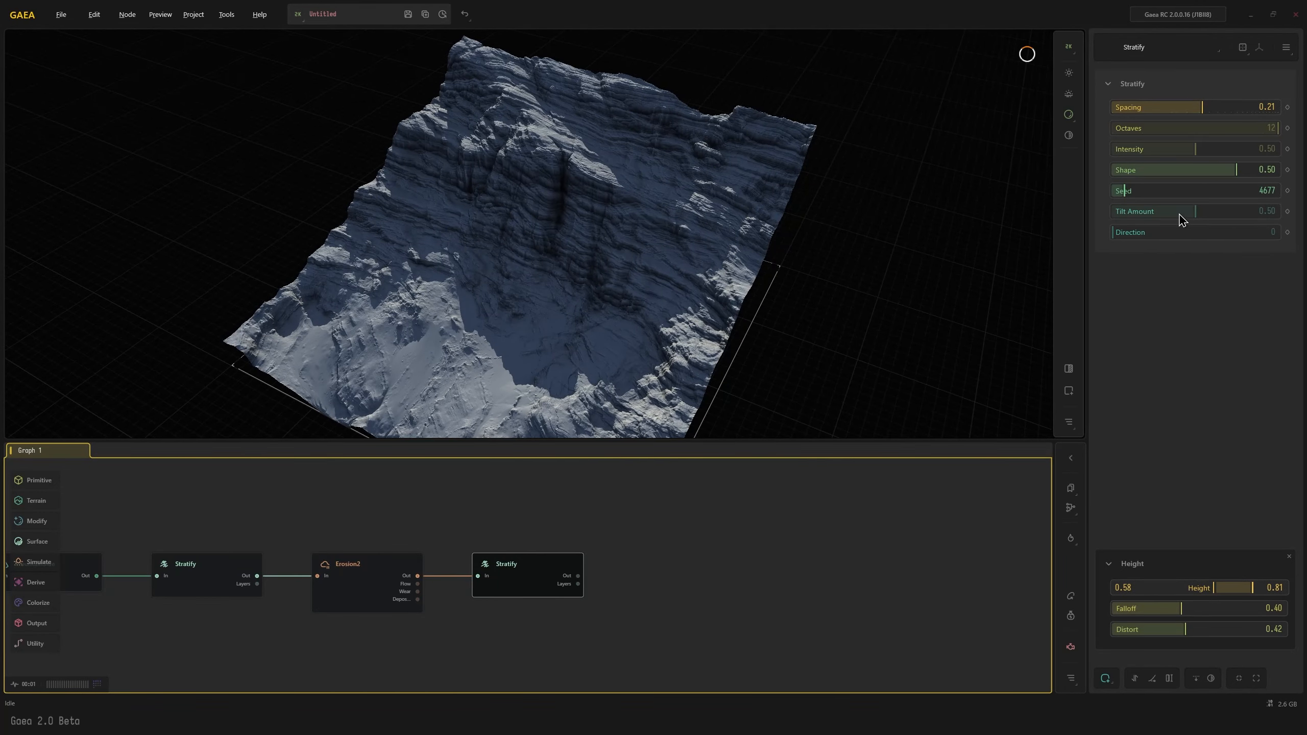
# Try several Direction values on the second Stratify node, including 52, 175 and 121, and settle on 115
pyautogui.click(1128, 235)
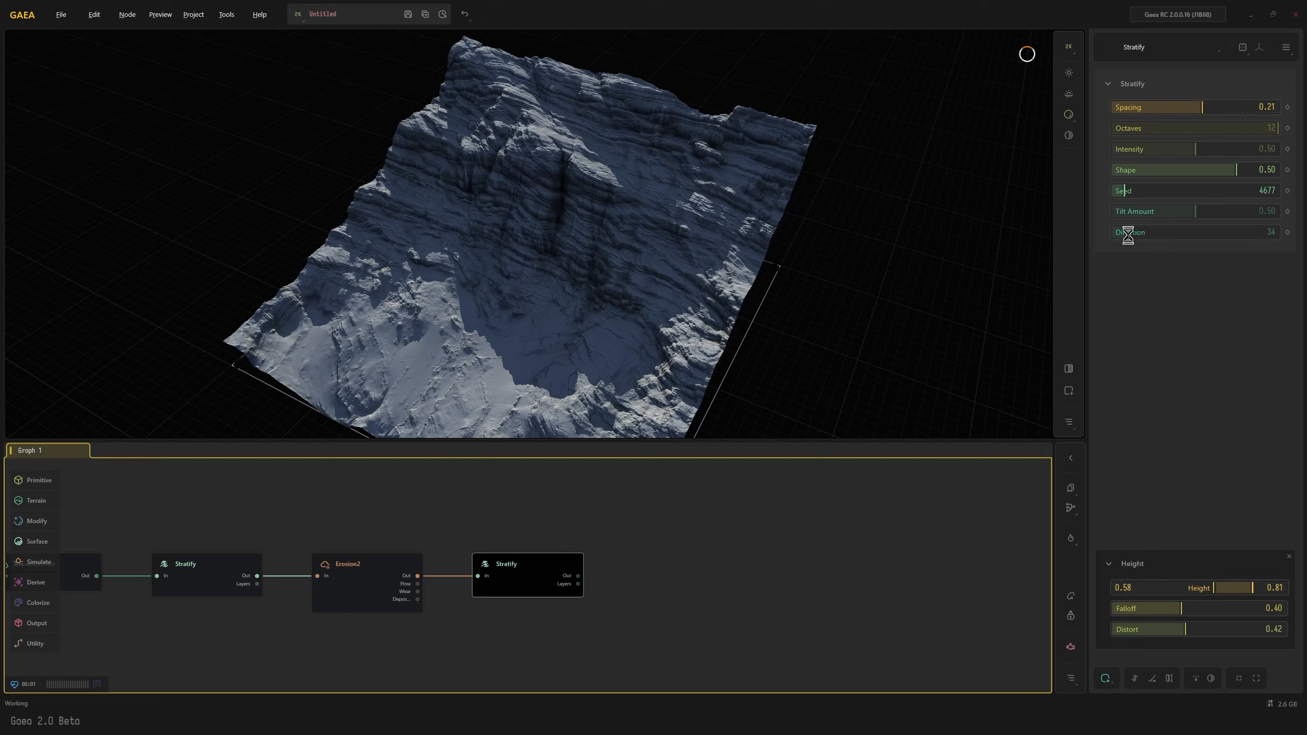
pyautogui.click(1159, 233)
pyautogui.click(1196, 233)
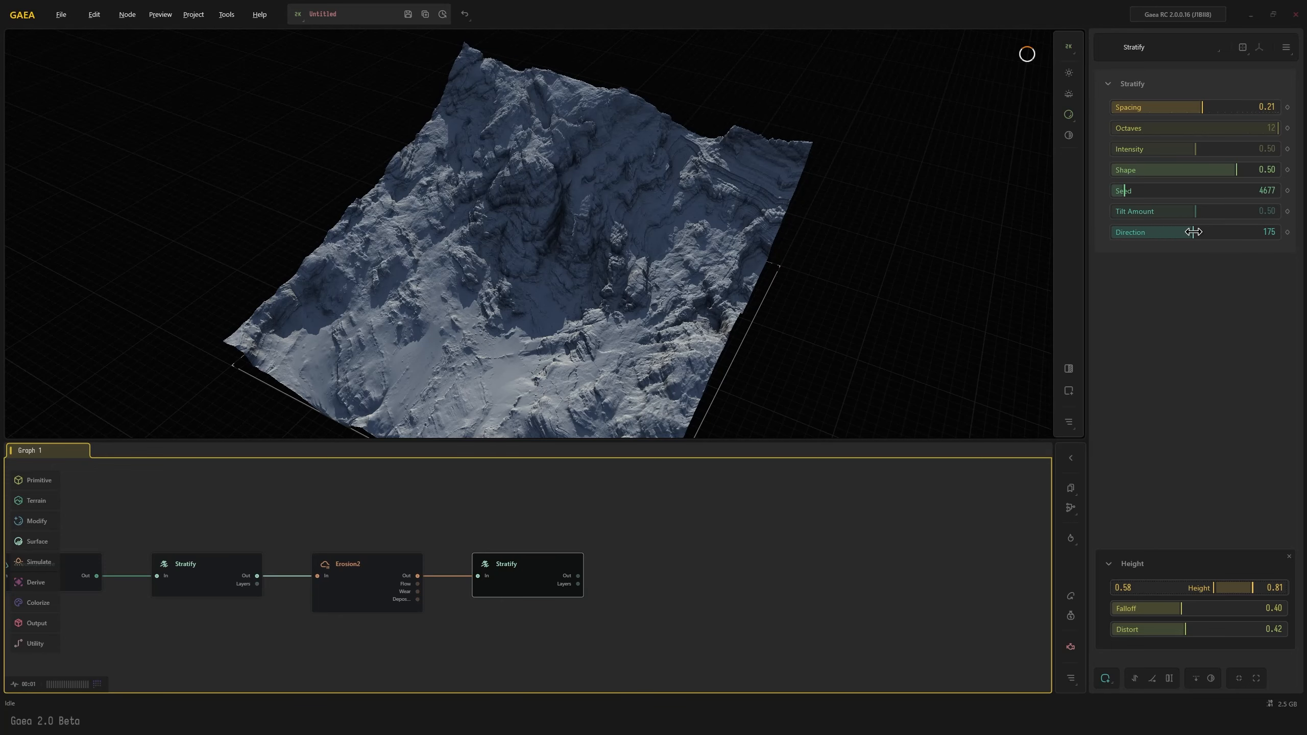
pyautogui.click(1175, 233)
pyautogui.click(1166, 233)
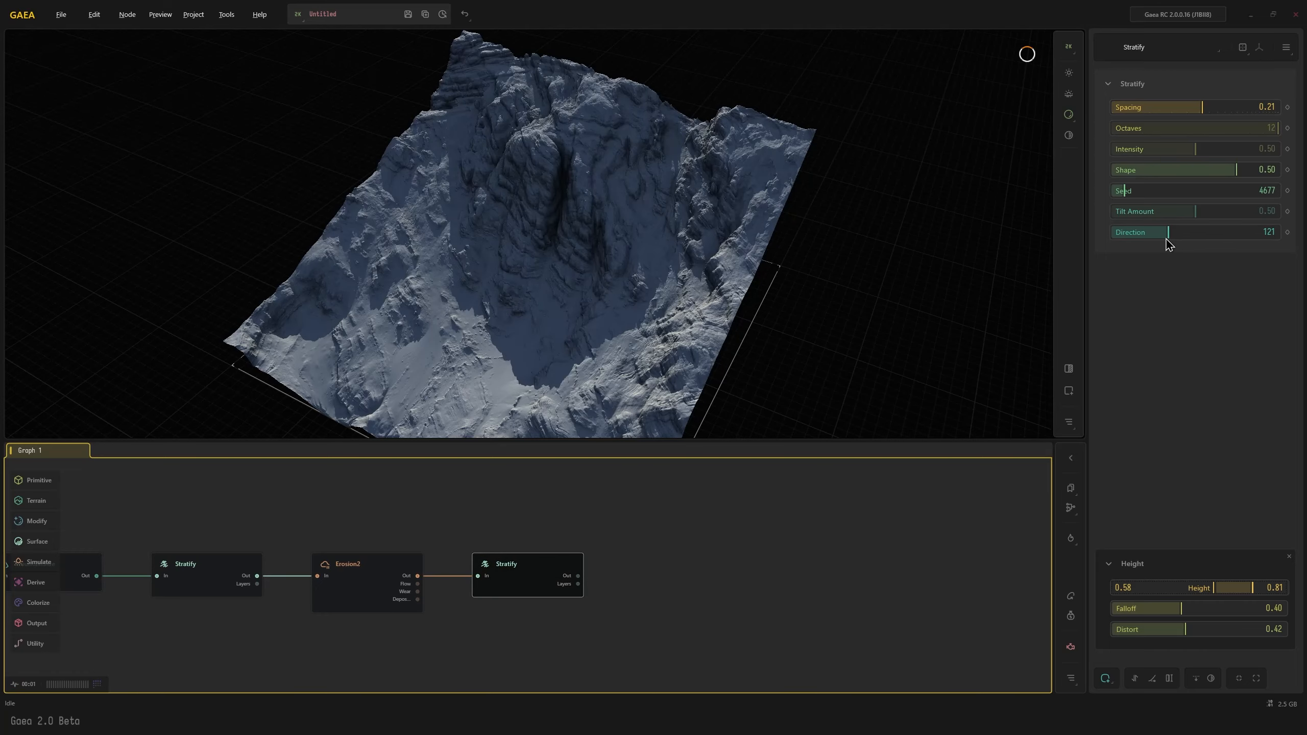
pyautogui.click(1165, 233)
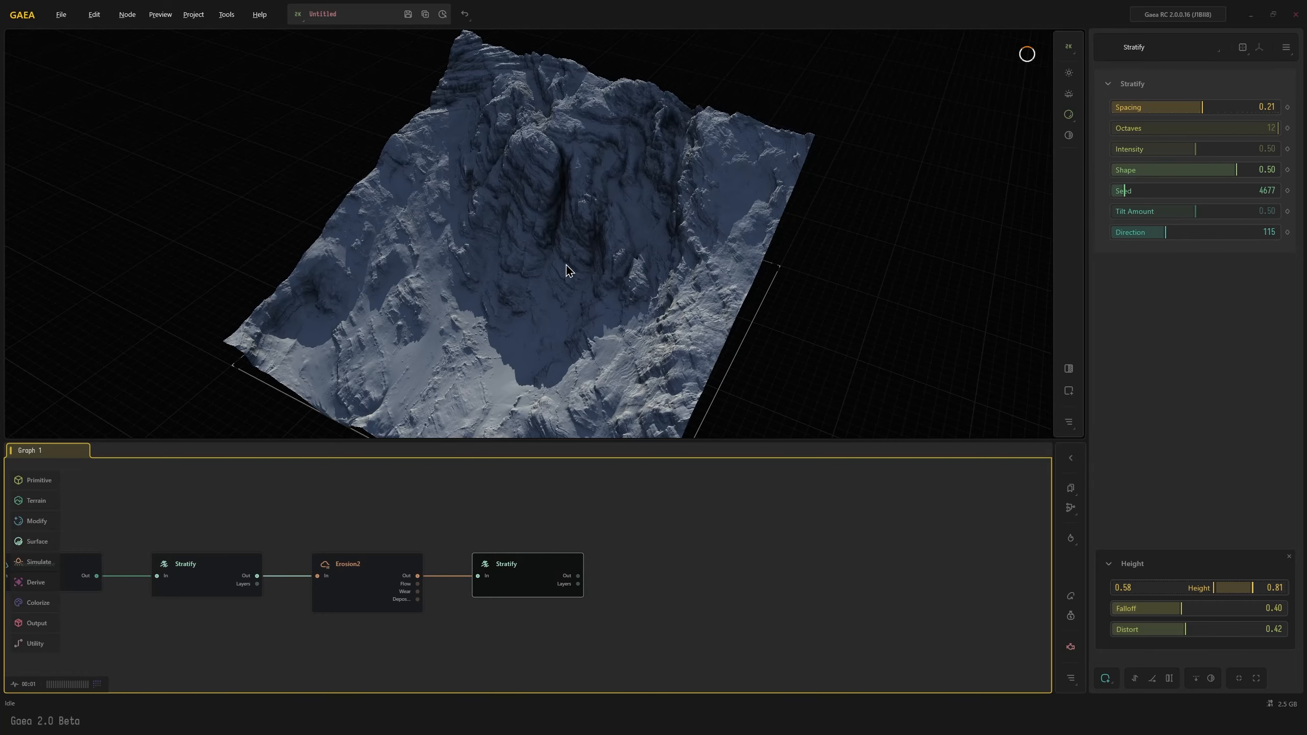
pyautogui.moveTo(569, 268)
pyautogui.mouseDown()
pyautogui.moveTo(606, 241)
pyautogui.moveTo(558, 239)
pyautogui.moveTo(547, 275)
pyautogui.mouseUp()
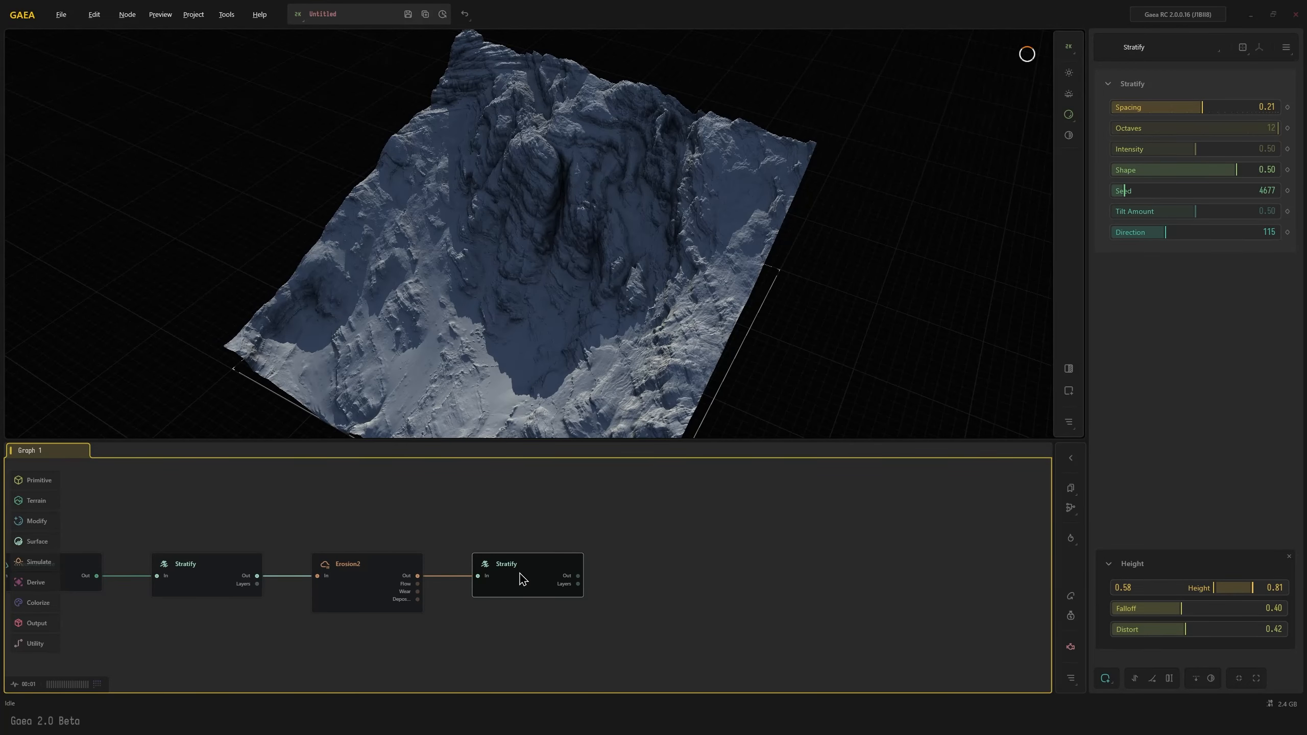
# Connect a second Erosion2 node after the second Stratify node and set its Downcutting to 0.00
pyautogui.write('e')
pyautogui.press('Return')
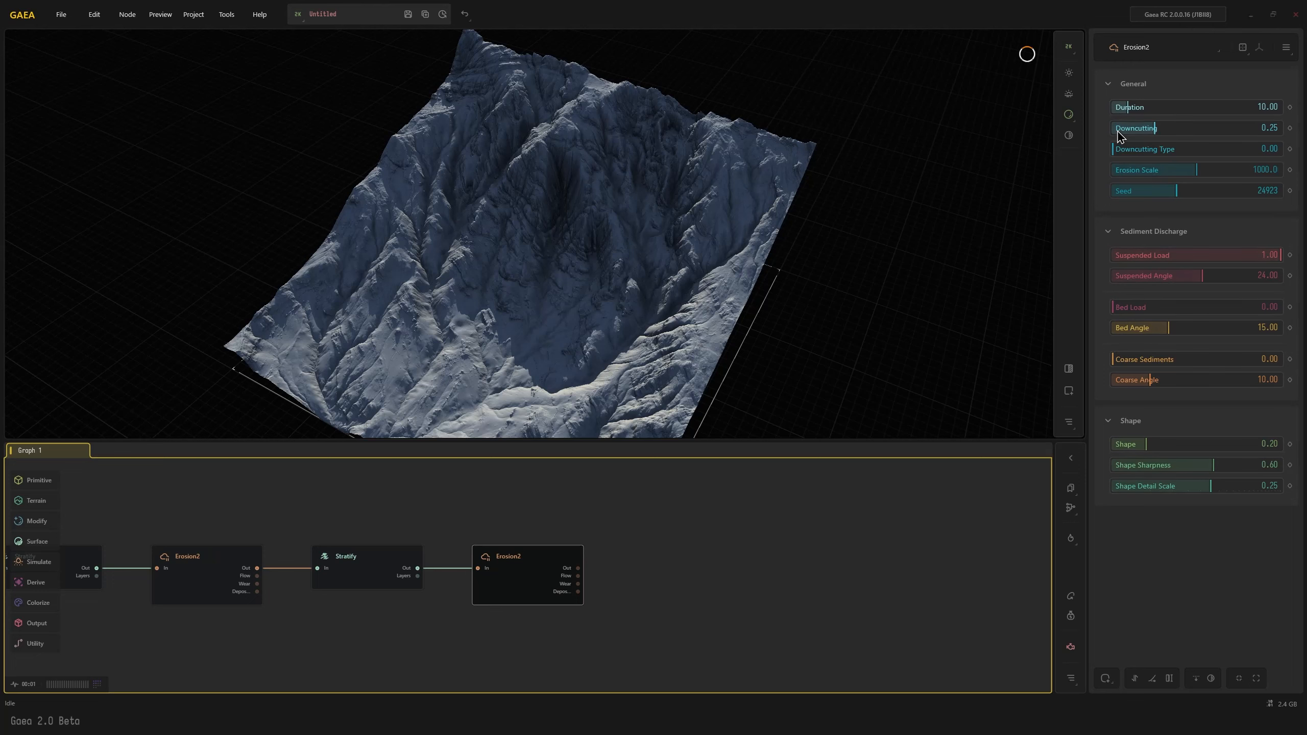
pyautogui.moveTo(1122, 128); pyautogui.dragTo(1095, 132)
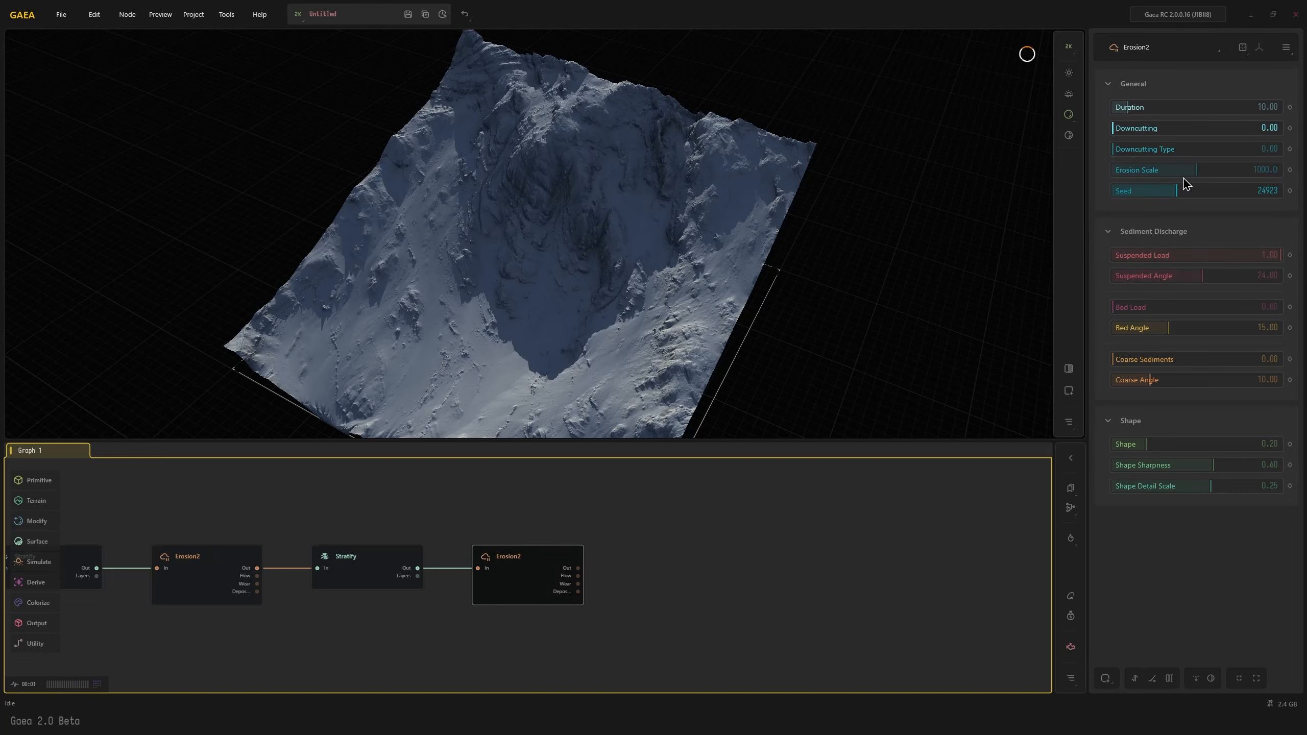
pyautogui.moveTo(554, 318); pyautogui.dragTo(563, 282)
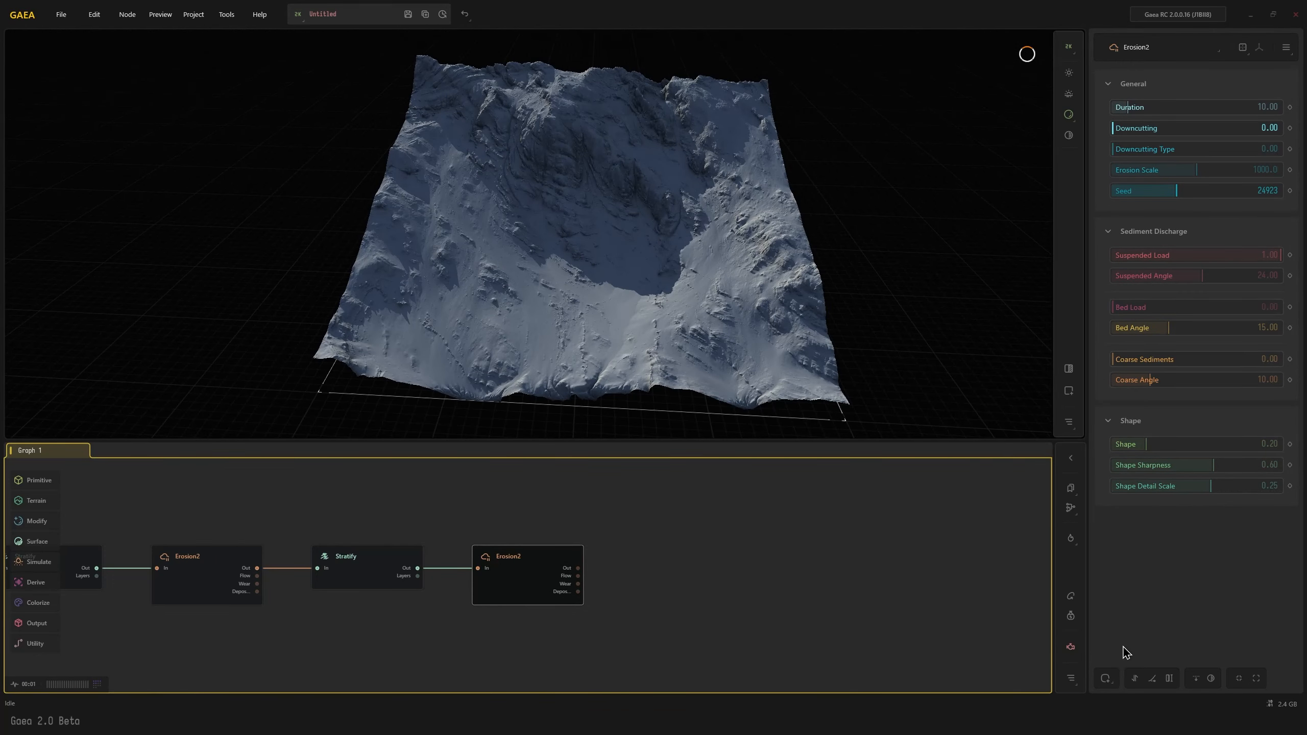
# Mask the second Erosion2 node by height, with a range of 0.00 to 0.27
pyautogui.click(1106, 678)
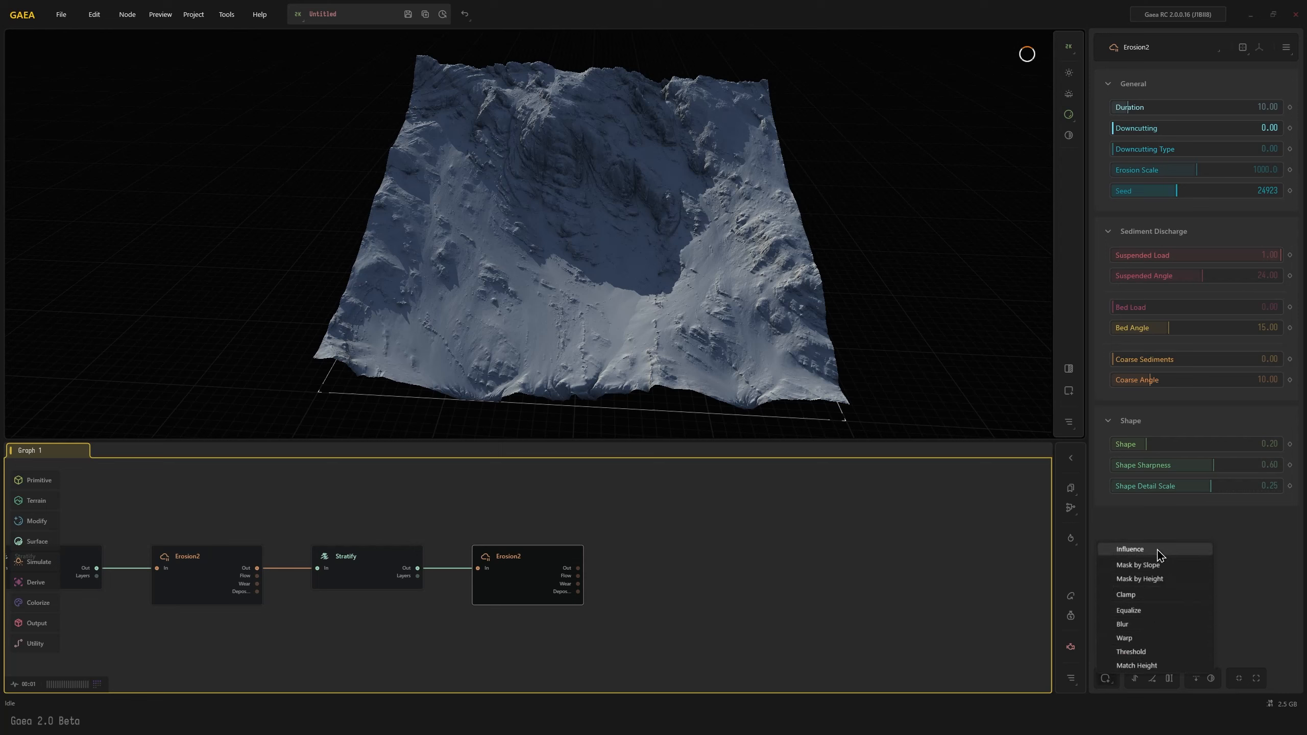
pyautogui.click(1156, 579)
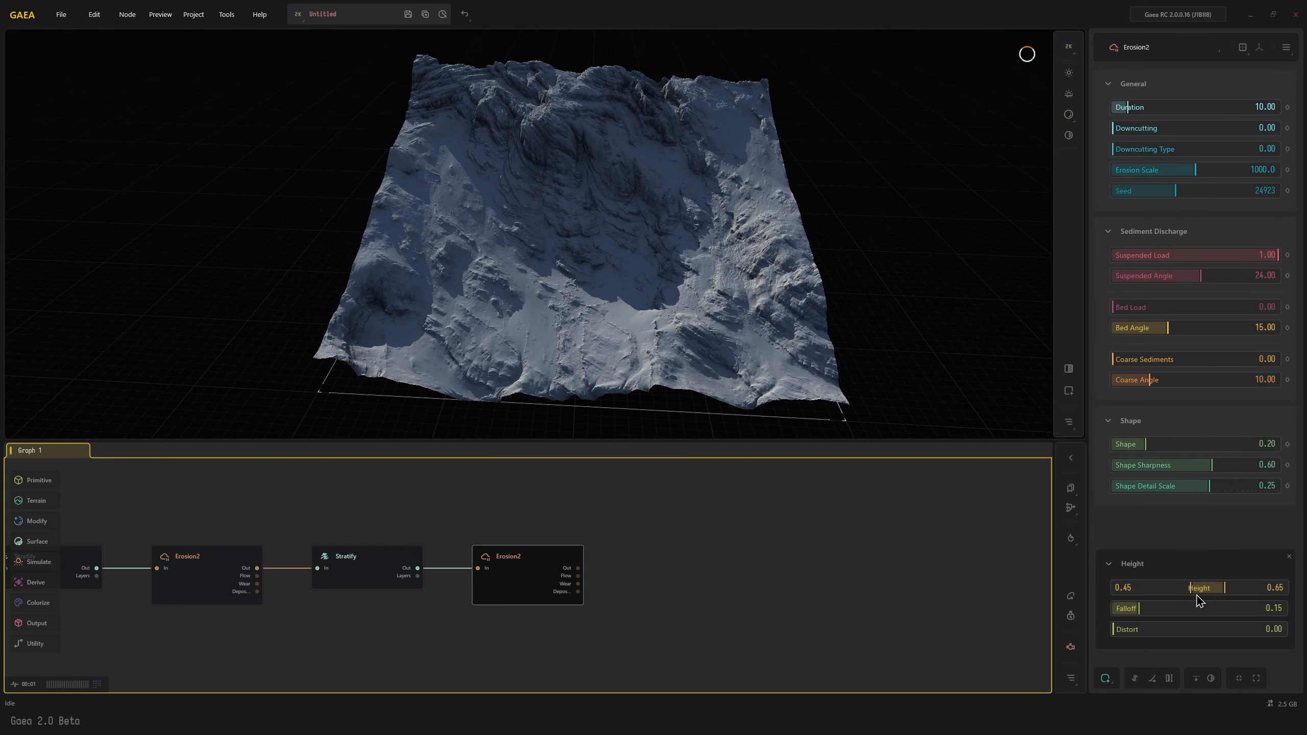
pyautogui.moveTo(1190, 589); pyautogui.dragTo(1162, 588)
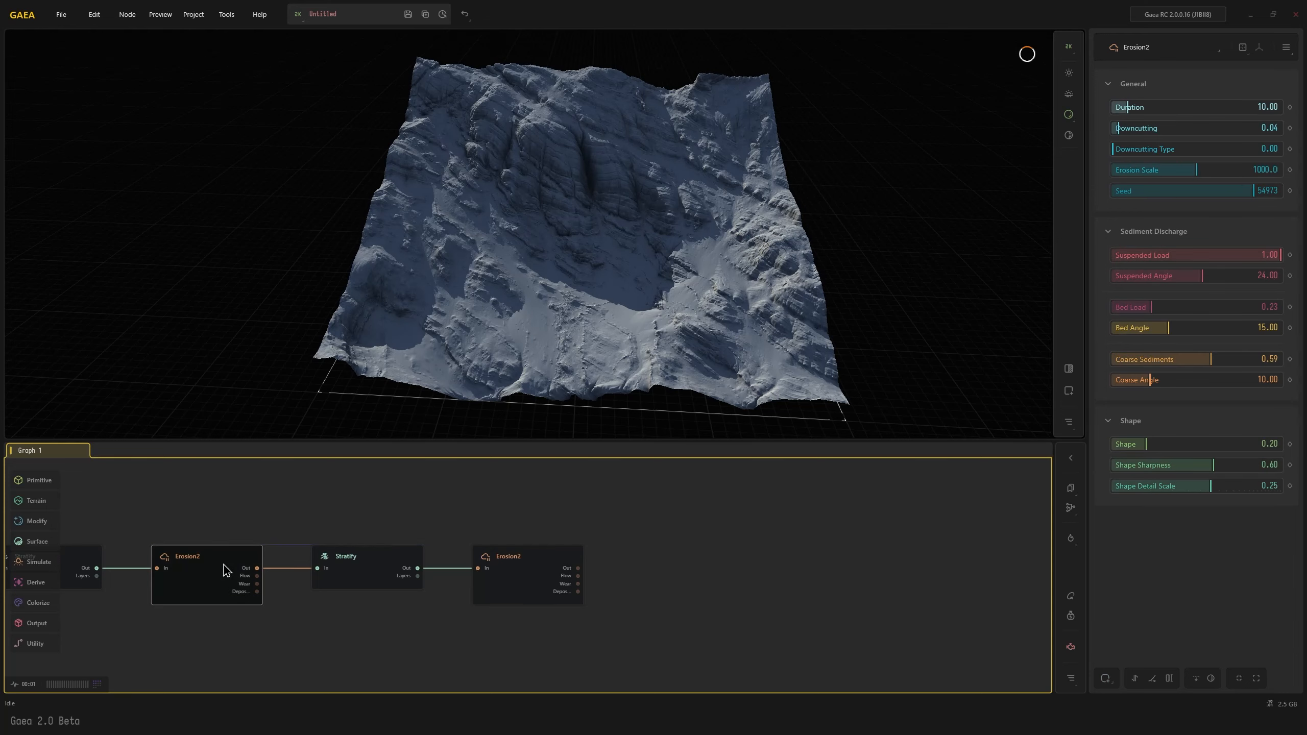
# Compare the terrain at the second Stratify node with the second Erosion2 node, and examine the eroded lower slopes
pyautogui.click(376, 574)
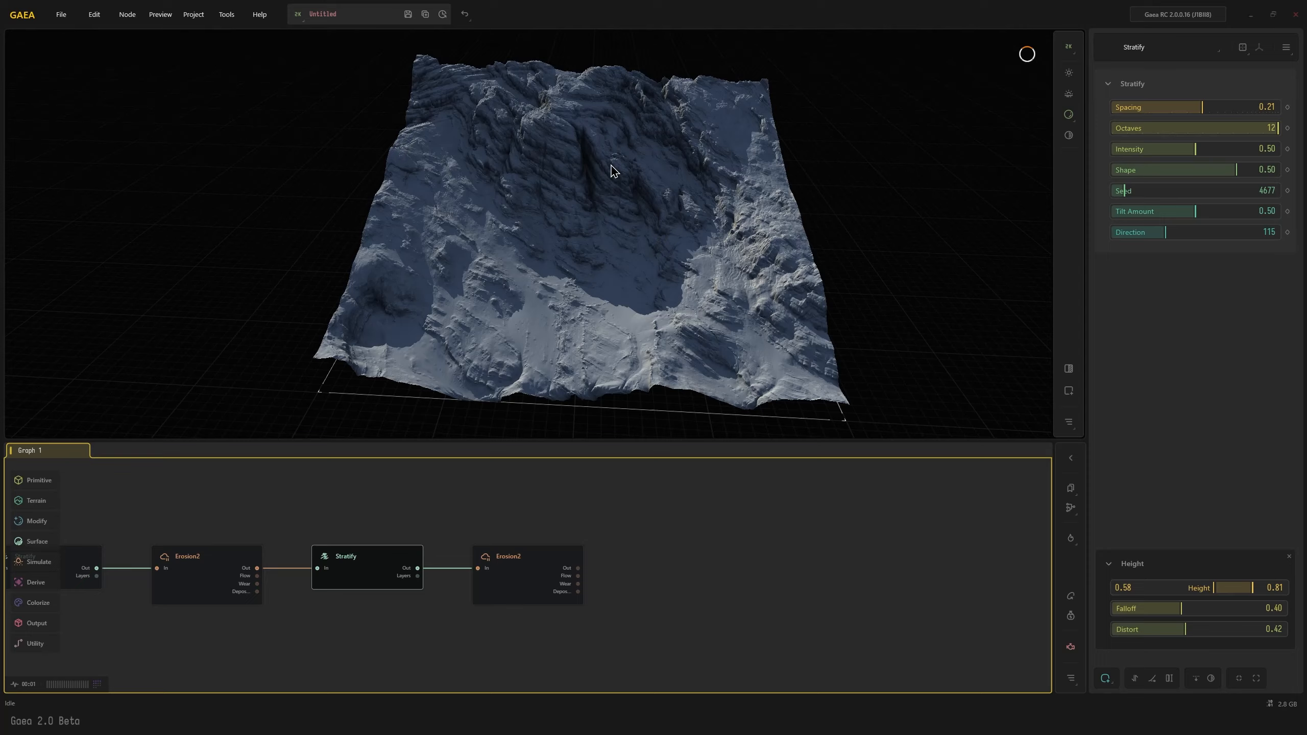
pyautogui.click(535, 588)
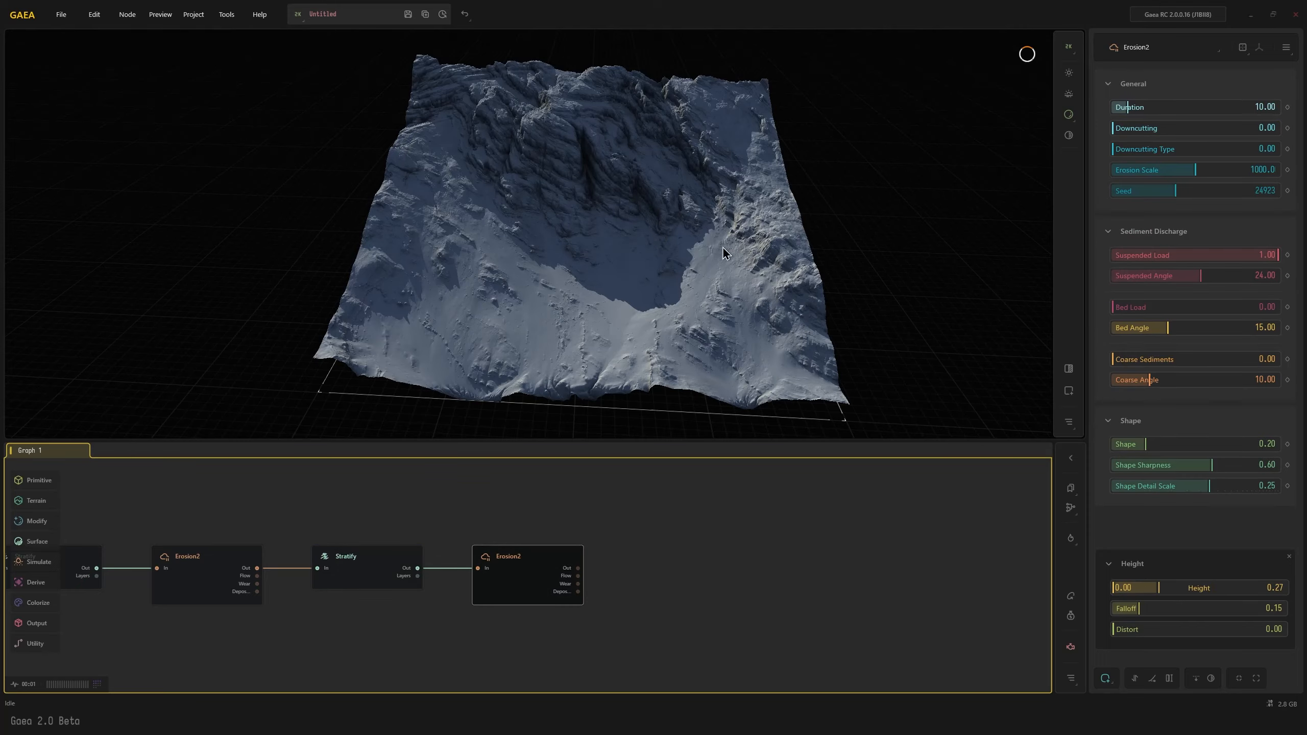
pyautogui.moveTo(619, 263); pyautogui.dragTo(573, 337)
pyautogui.scroll(3, 594, 294)
pyautogui.scroll(-2, 628, 306)
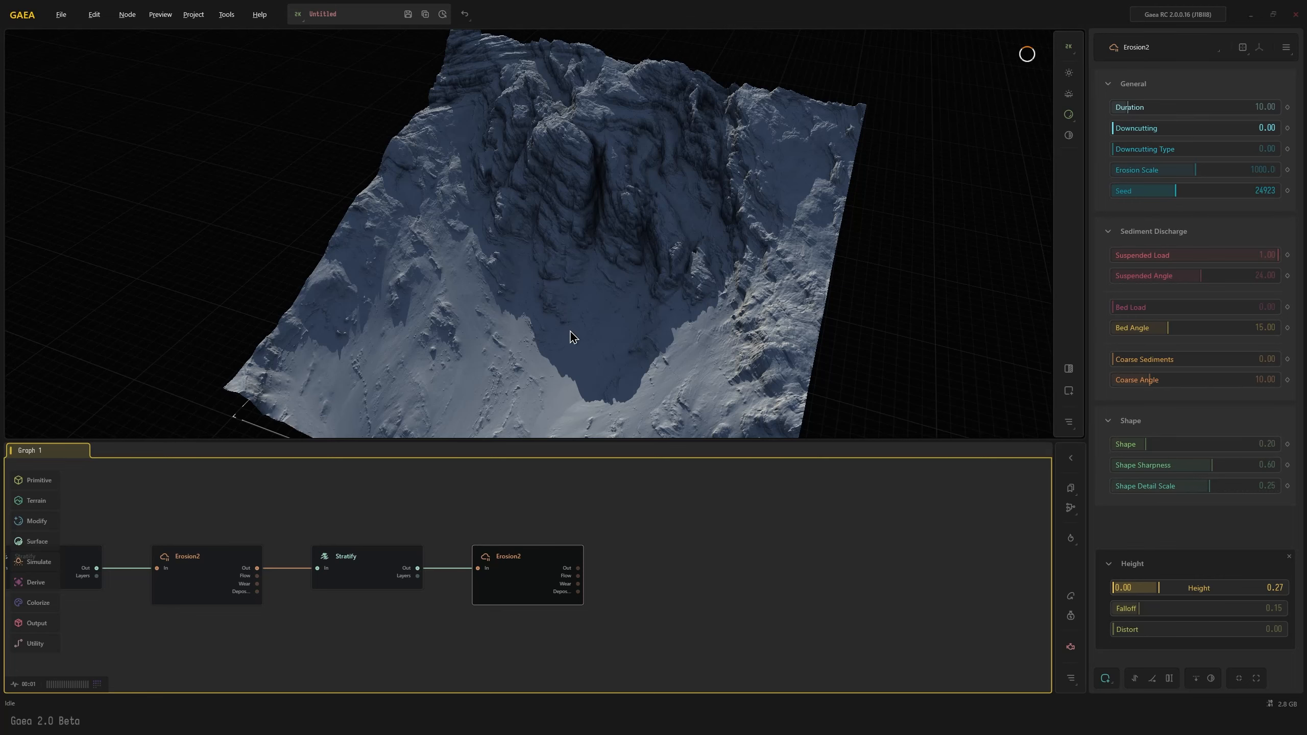
pyautogui.moveTo(571, 333); pyautogui.dragTo(572, 302)
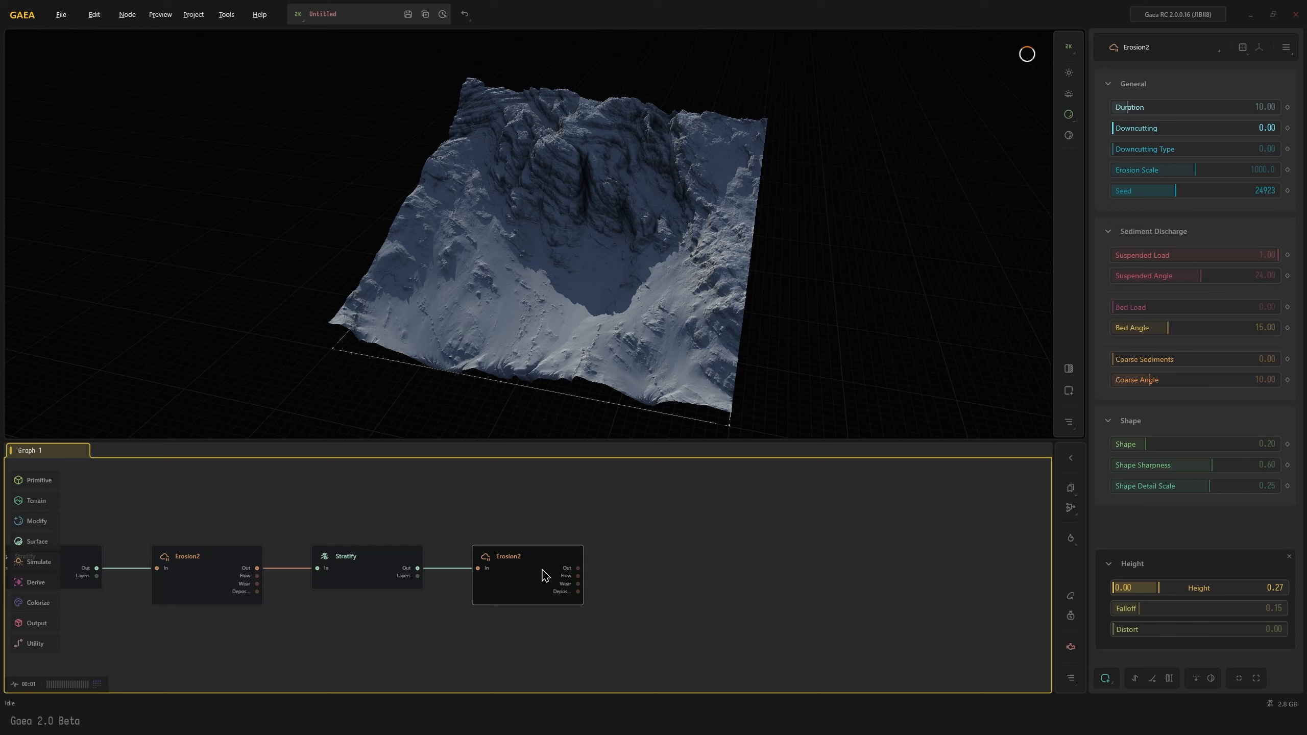
# Connect a Sandstone node after the second Erosion2 node and inspect its layering on the slopes
pyautogui.press('Tab')
pyautogui.write('ss')
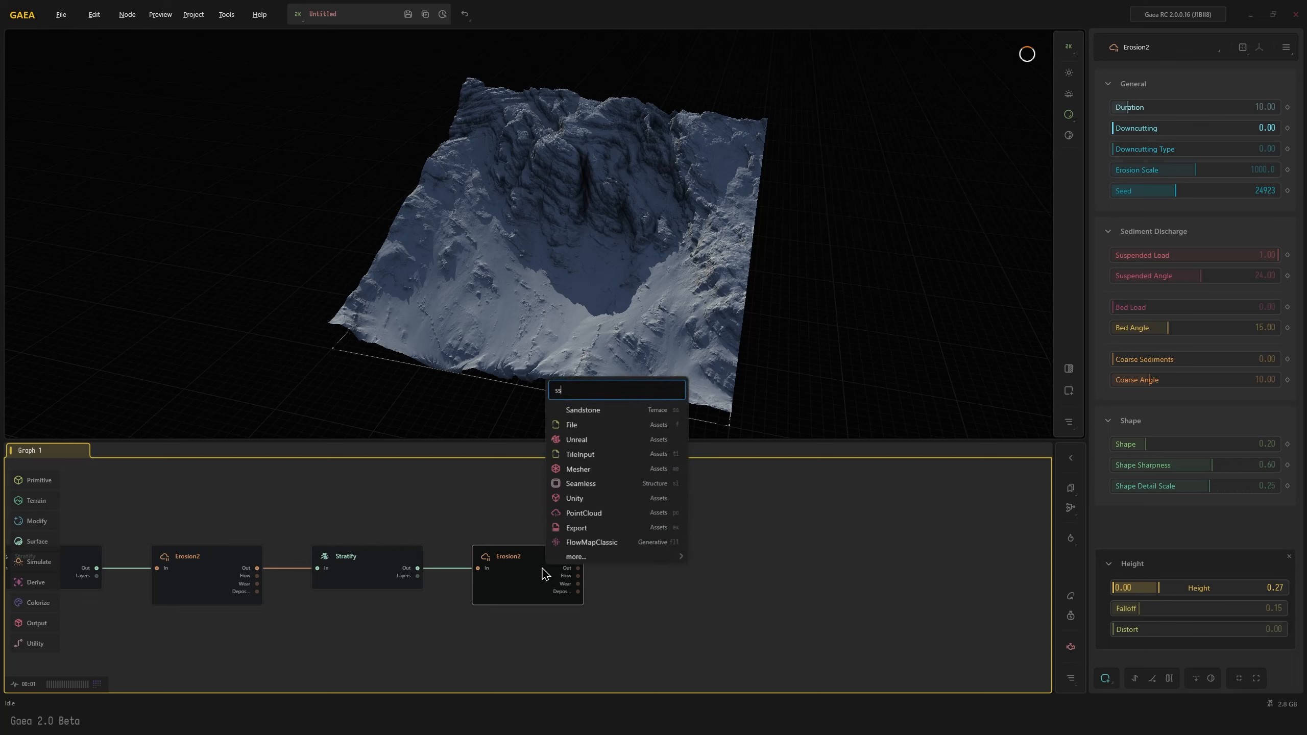
pyautogui.click(586, 410)
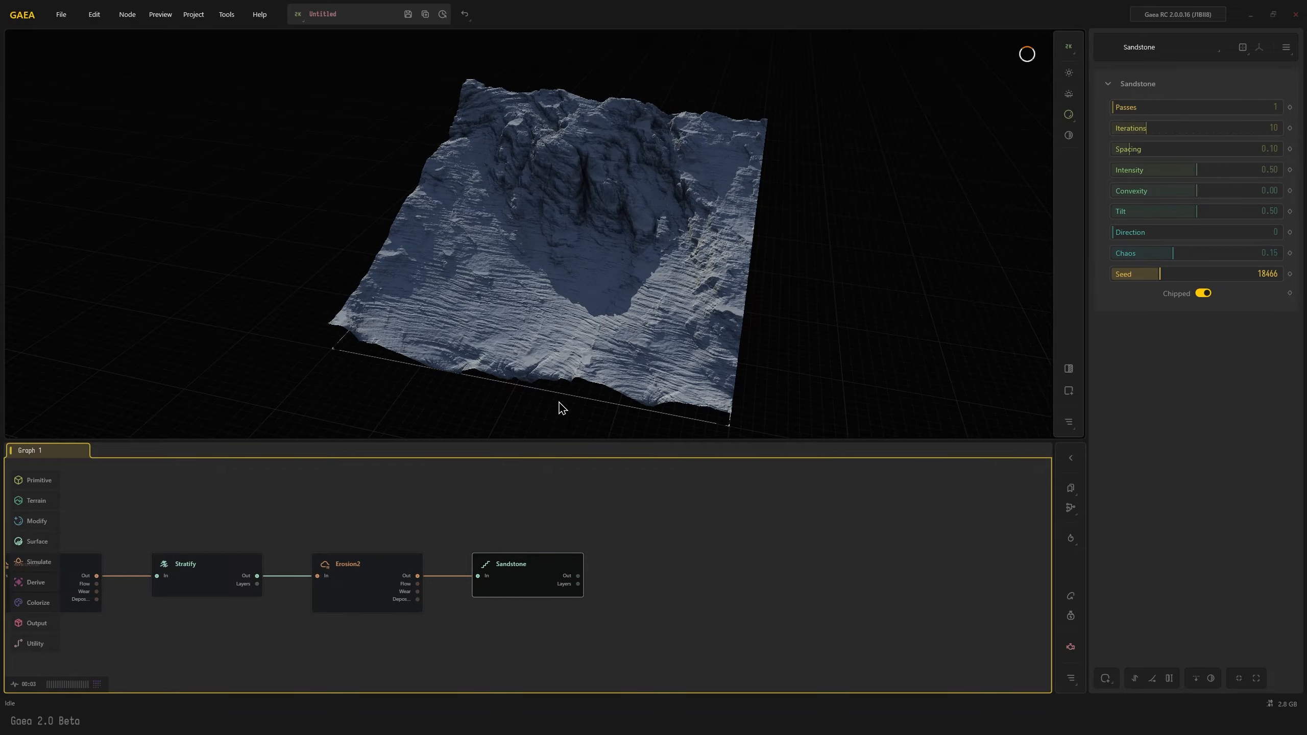
pyautogui.scroll(3, 566, 393)
pyautogui.moveTo(572, 383)
pyautogui.mouseDown()
pyautogui.moveTo(599, 386)
pyautogui.moveTo(525, 384)
pyautogui.moveTo(586, 365)
pyautogui.mouseUp()
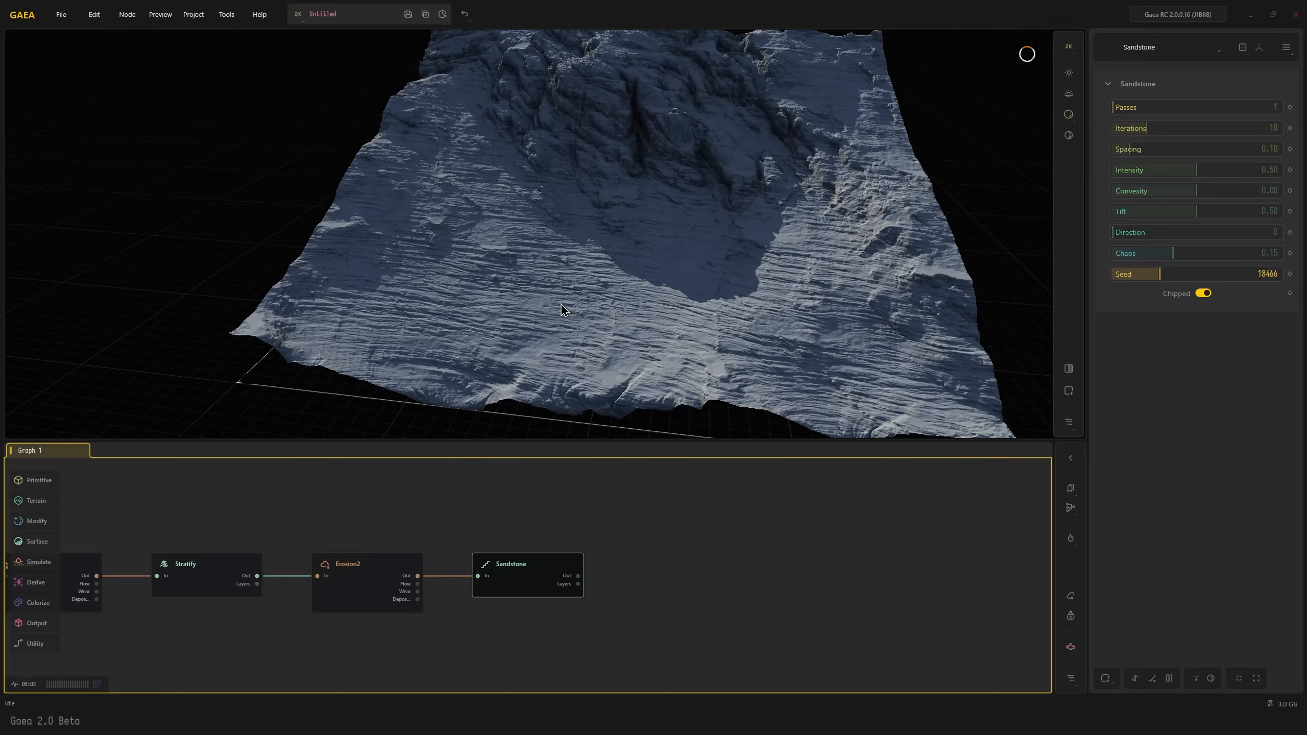
pyautogui.moveTo(562, 304); pyautogui.dragTo(636, 266)
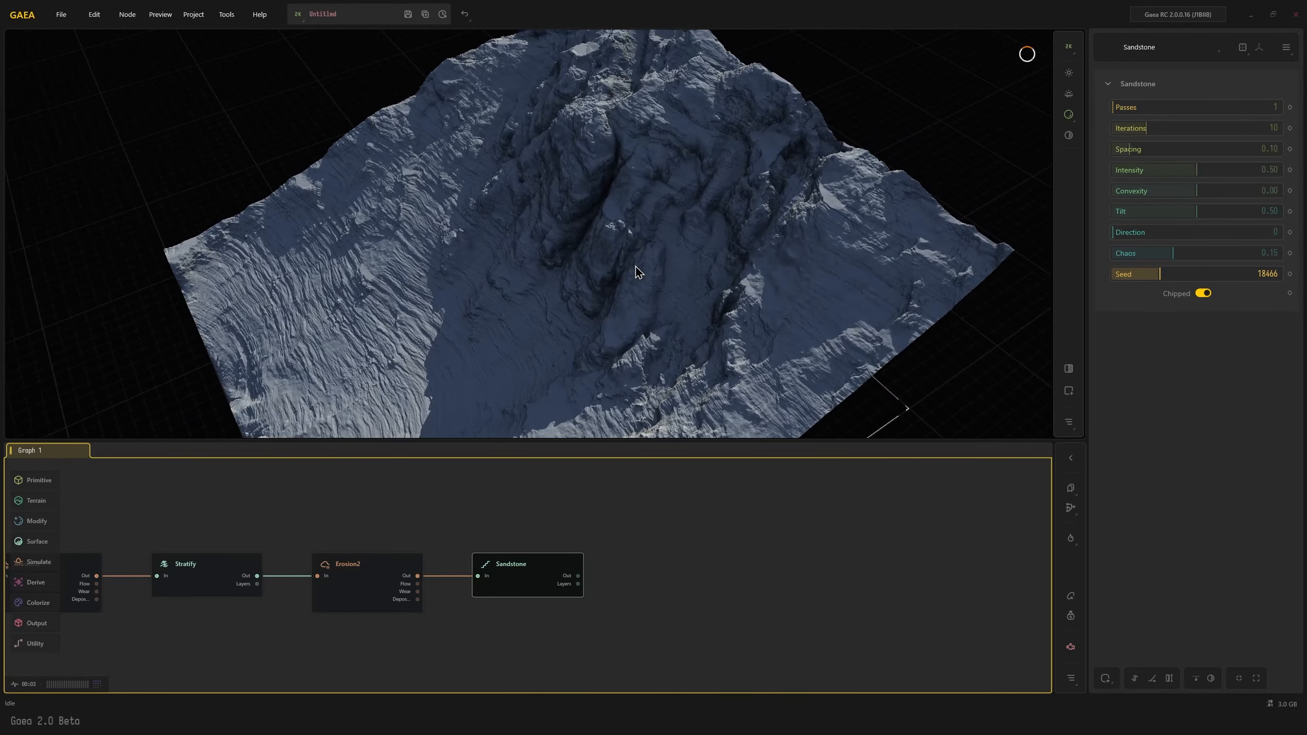
pyautogui.scroll(3, 638, 271)
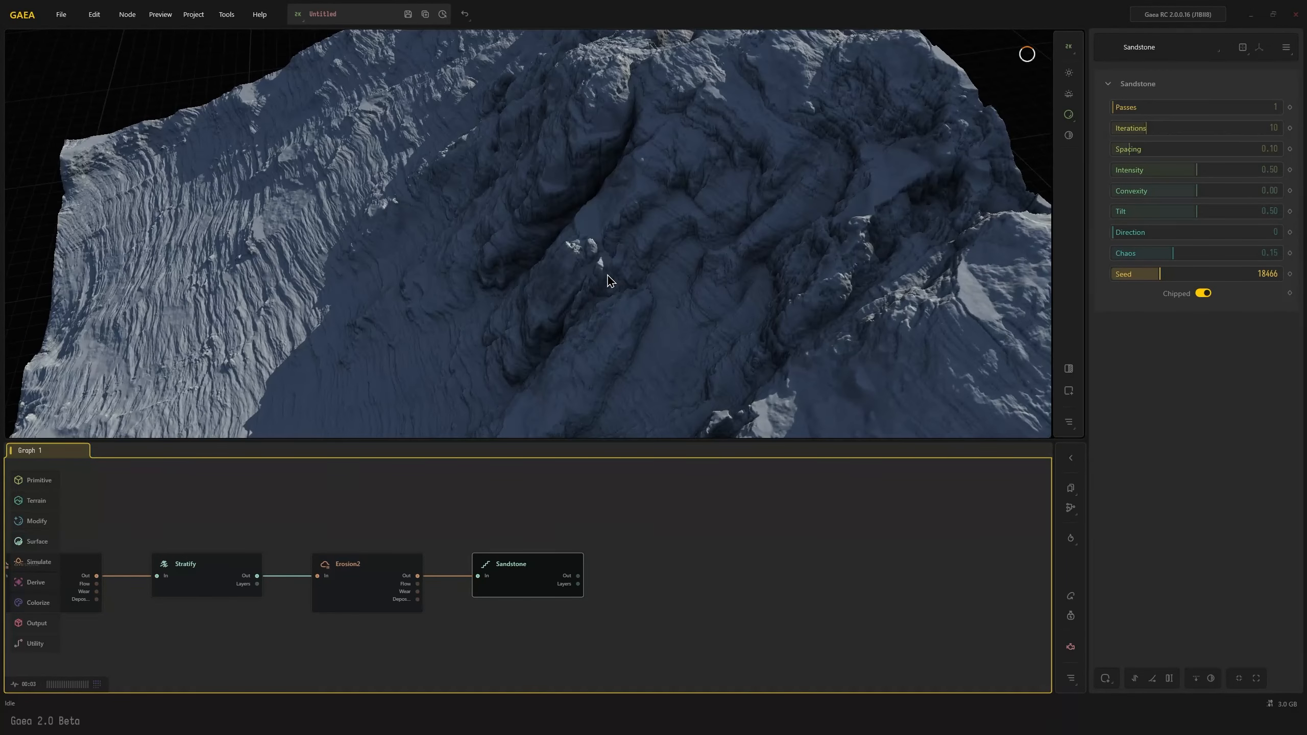
# Reposition the viewport sun to an azimuth of 22.71 and an elevation of 38.15
pyautogui.click(1071, 78)
pyautogui.moveTo(940, 121); pyautogui.dragTo(959, 120)
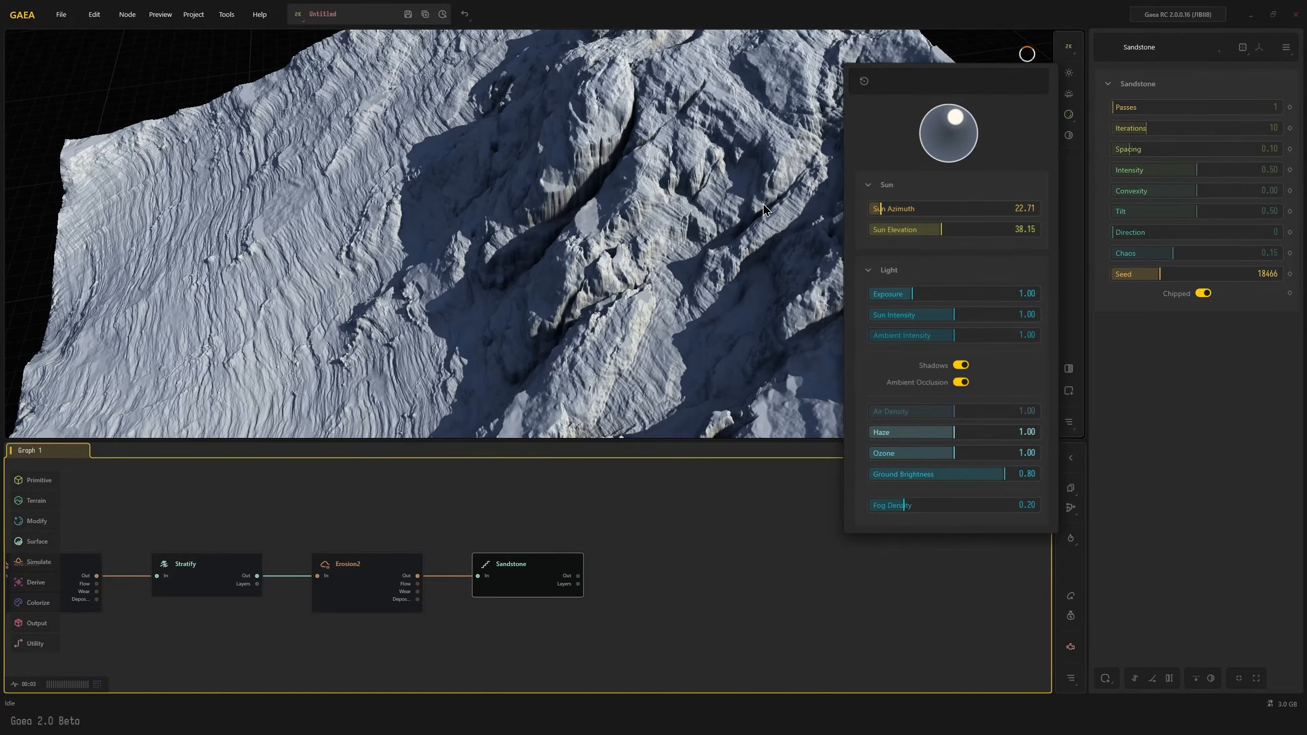
pyautogui.moveTo(437, 242); pyautogui.dragTo(588, 278)
# Compare the terrain at the second Erosion2 node with the Sandstone node, and examine the layered slopes
pyautogui.click(369, 607)
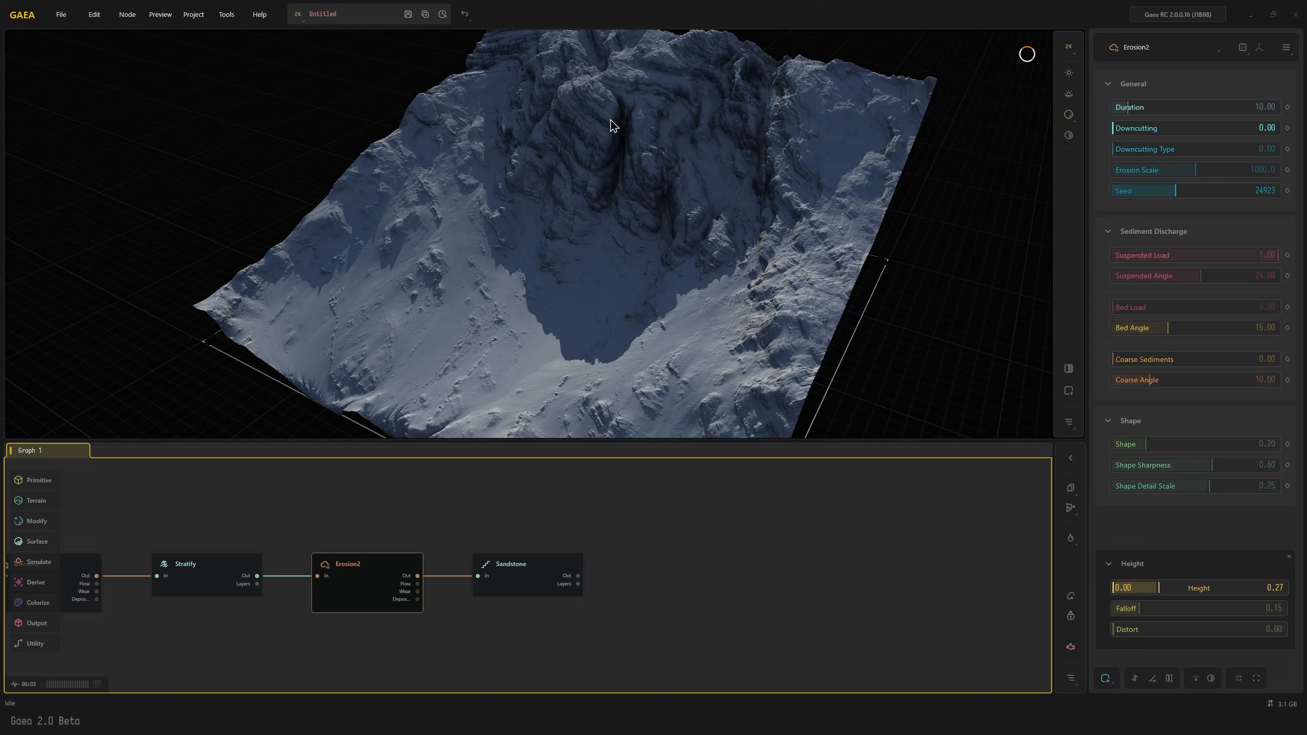
pyautogui.click(509, 565)
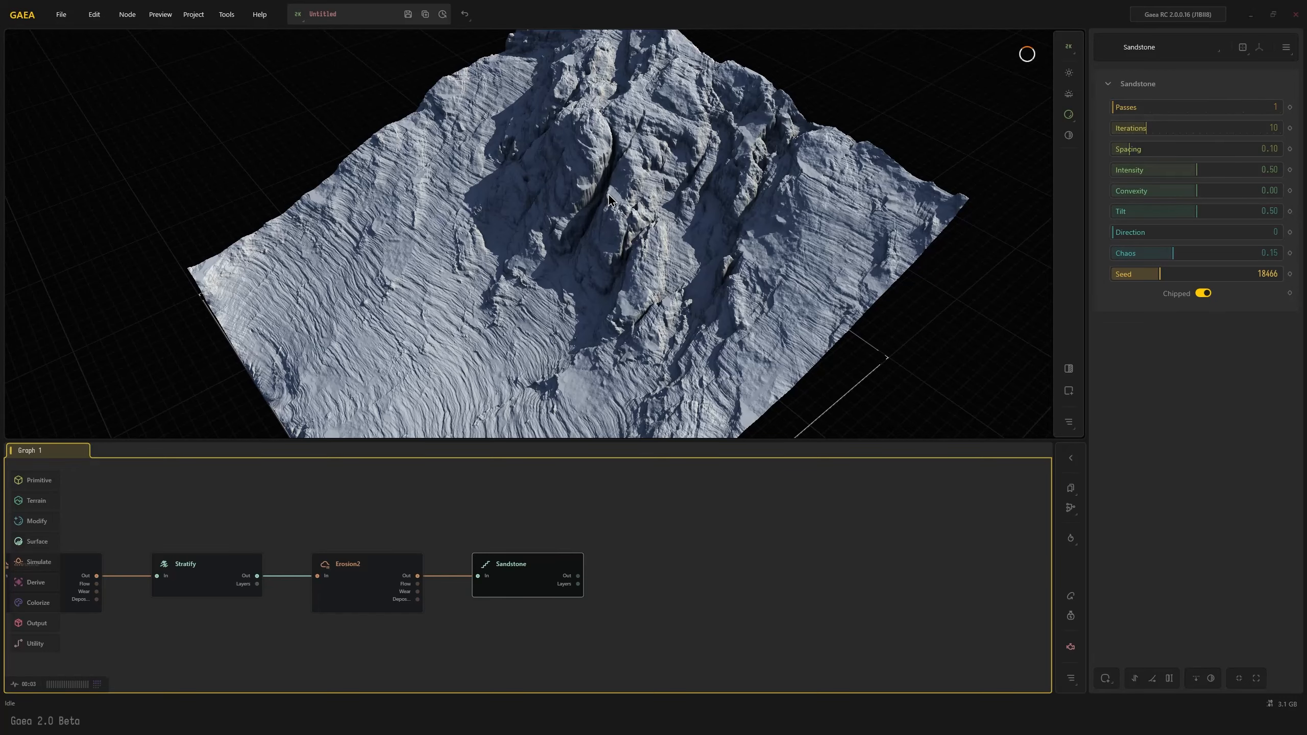
pyautogui.moveTo(611, 185); pyautogui.dragTo(628, 212)
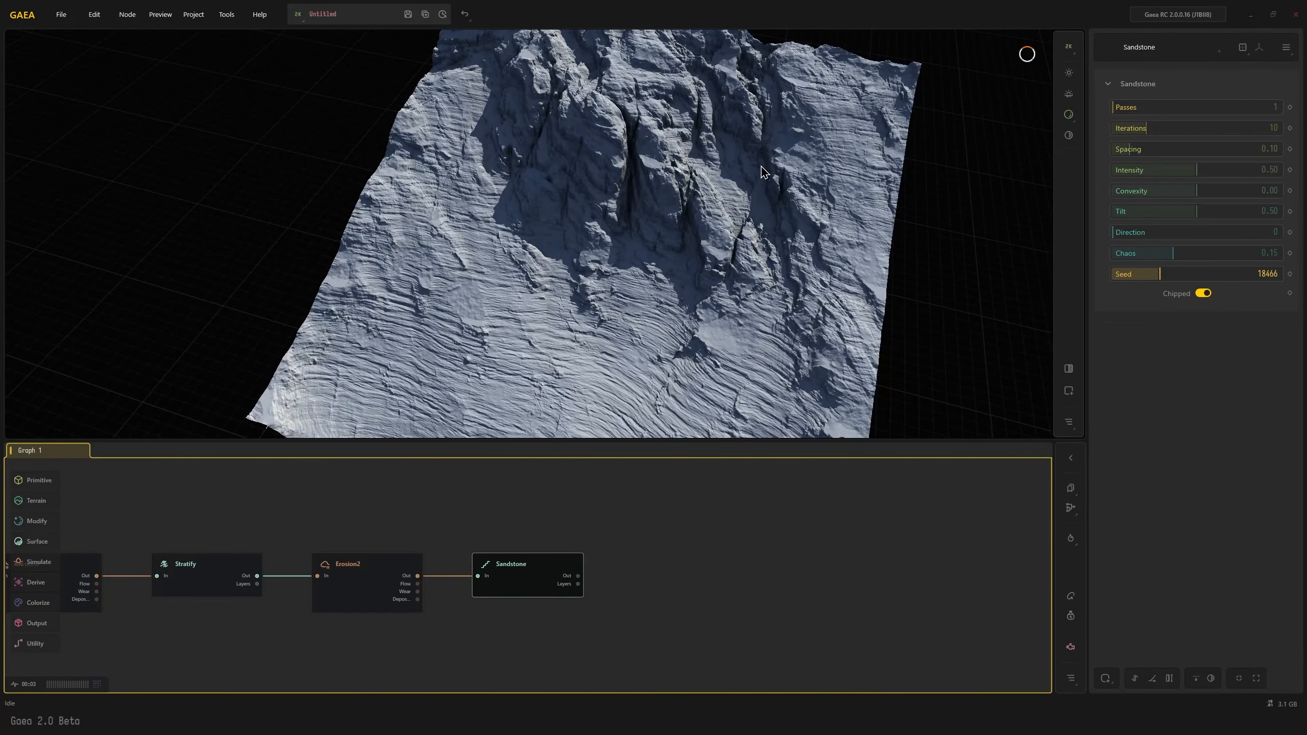
pyautogui.moveTo(638, 339); pyautogui.dragTo(660, 315)
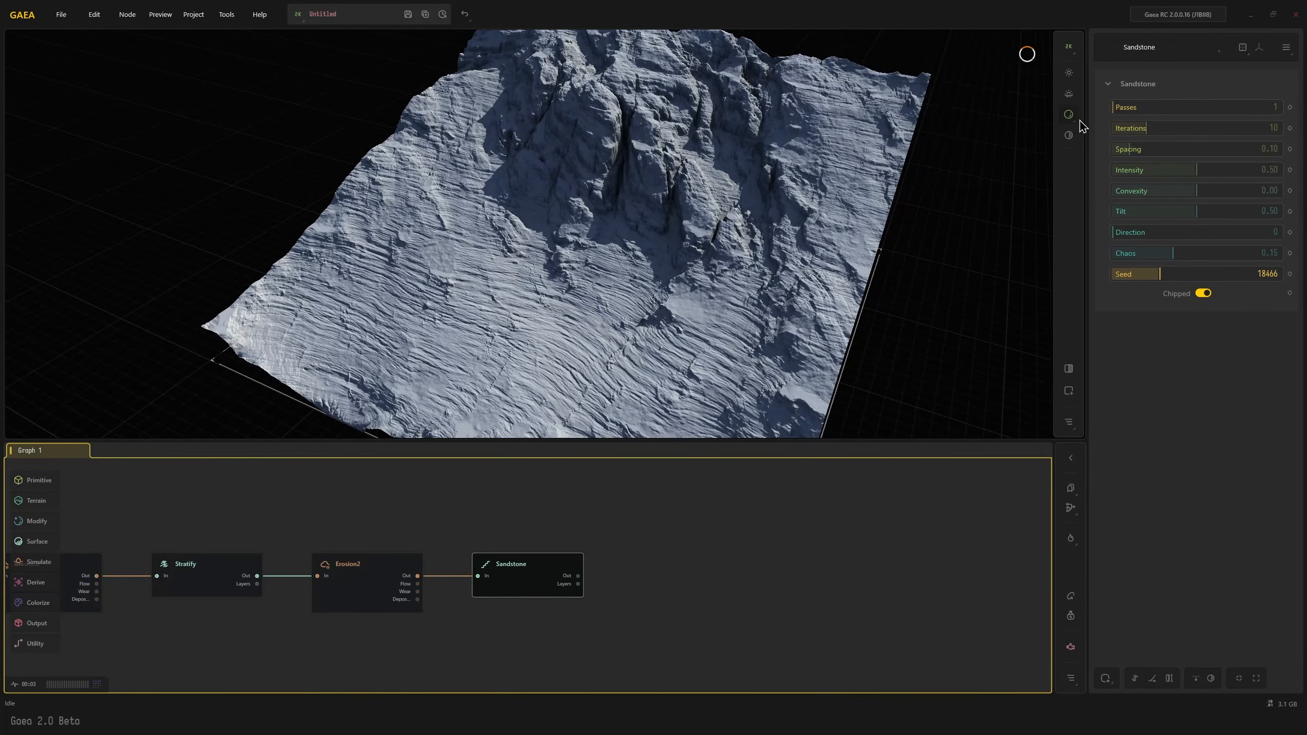
# Set the Sandstone node's Spacing to 0.31 and its Convexity to 0.47
pyautogui.click(1143, 149)
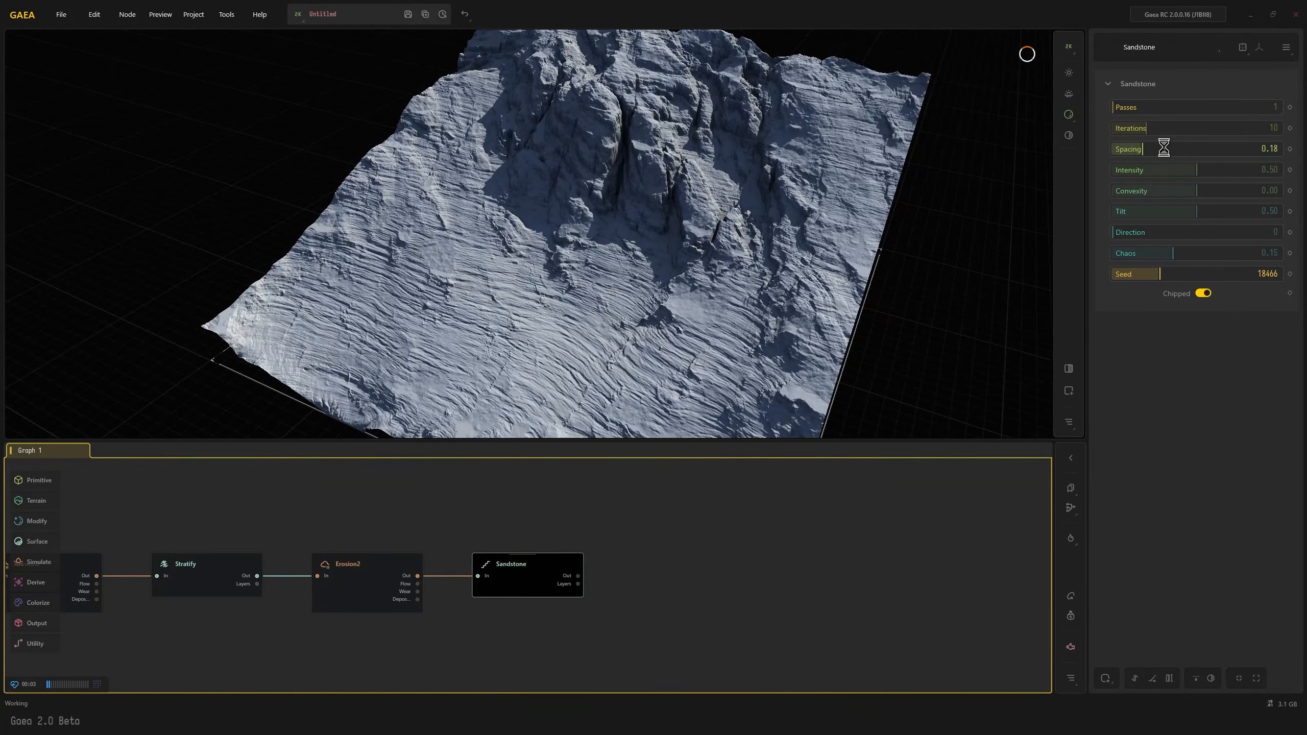
pyautogui.click(1164, 149)
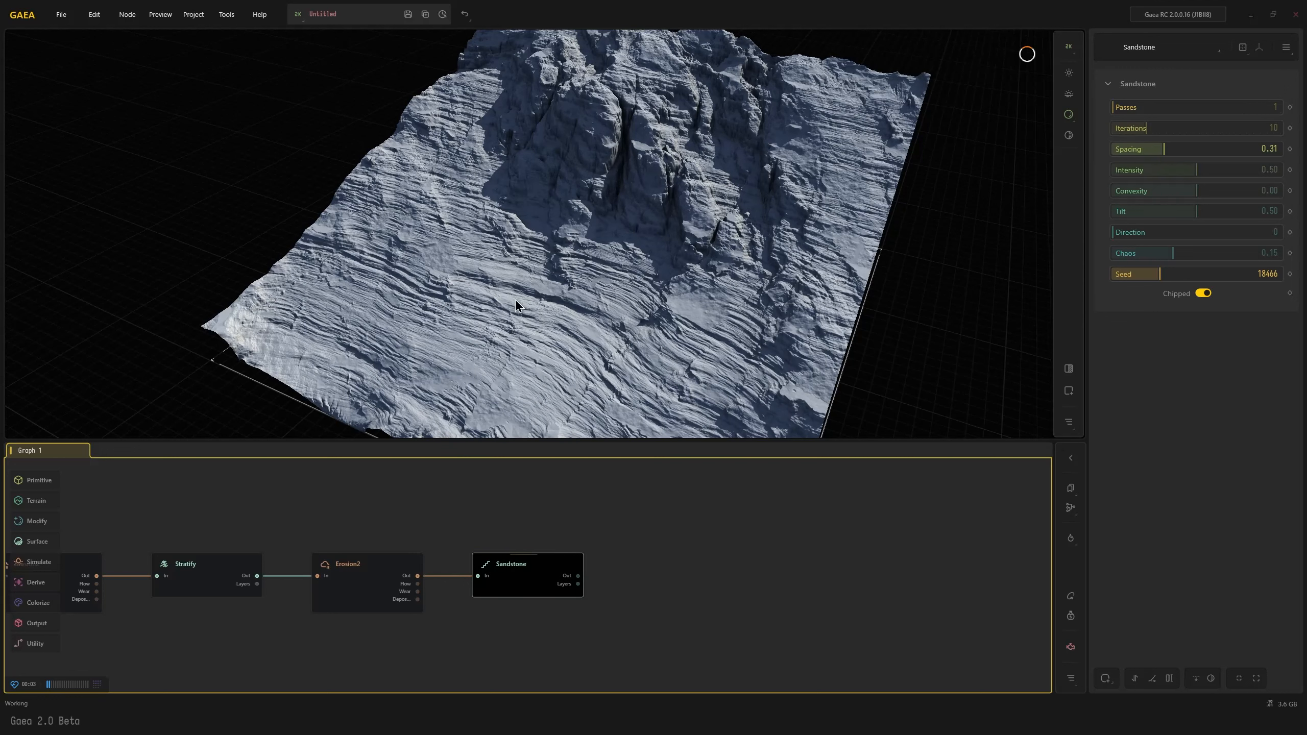
pyautogui.moveTo(491, 304); pyautogui.dragTo(495, 316)
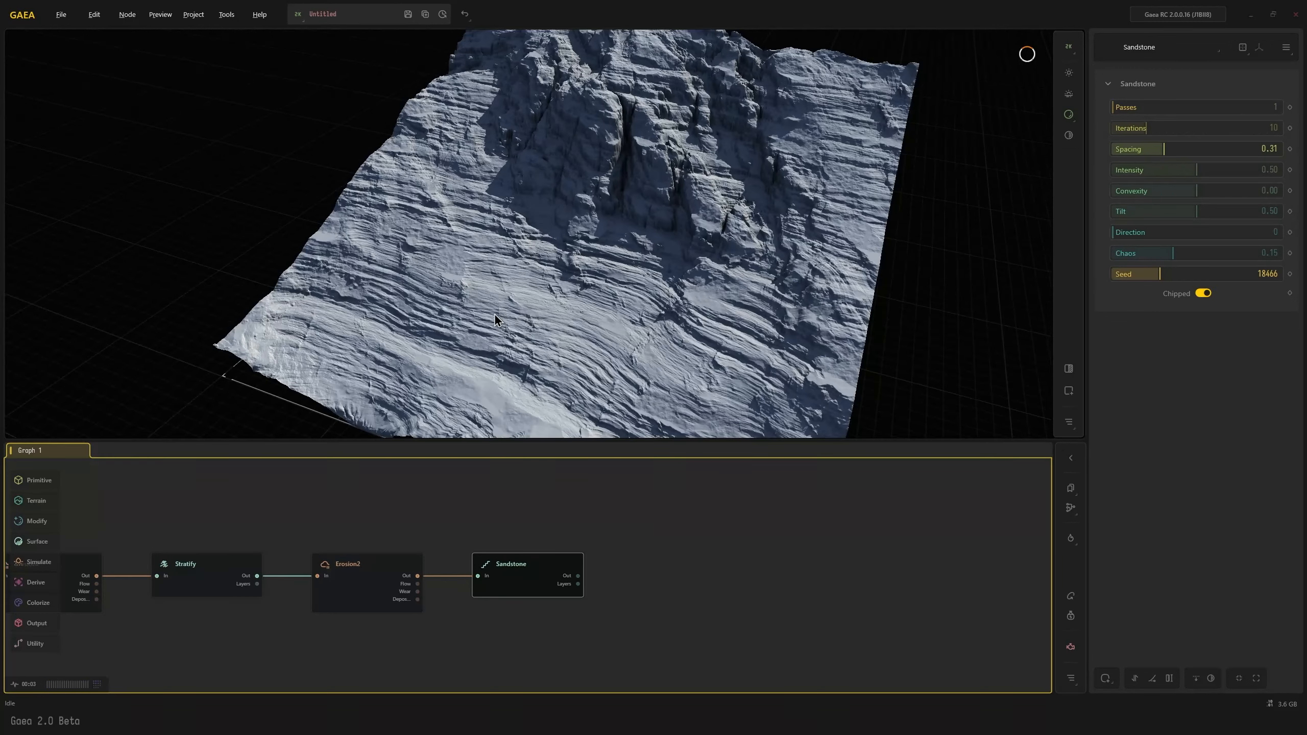
pyautogui.click(1235, 193)
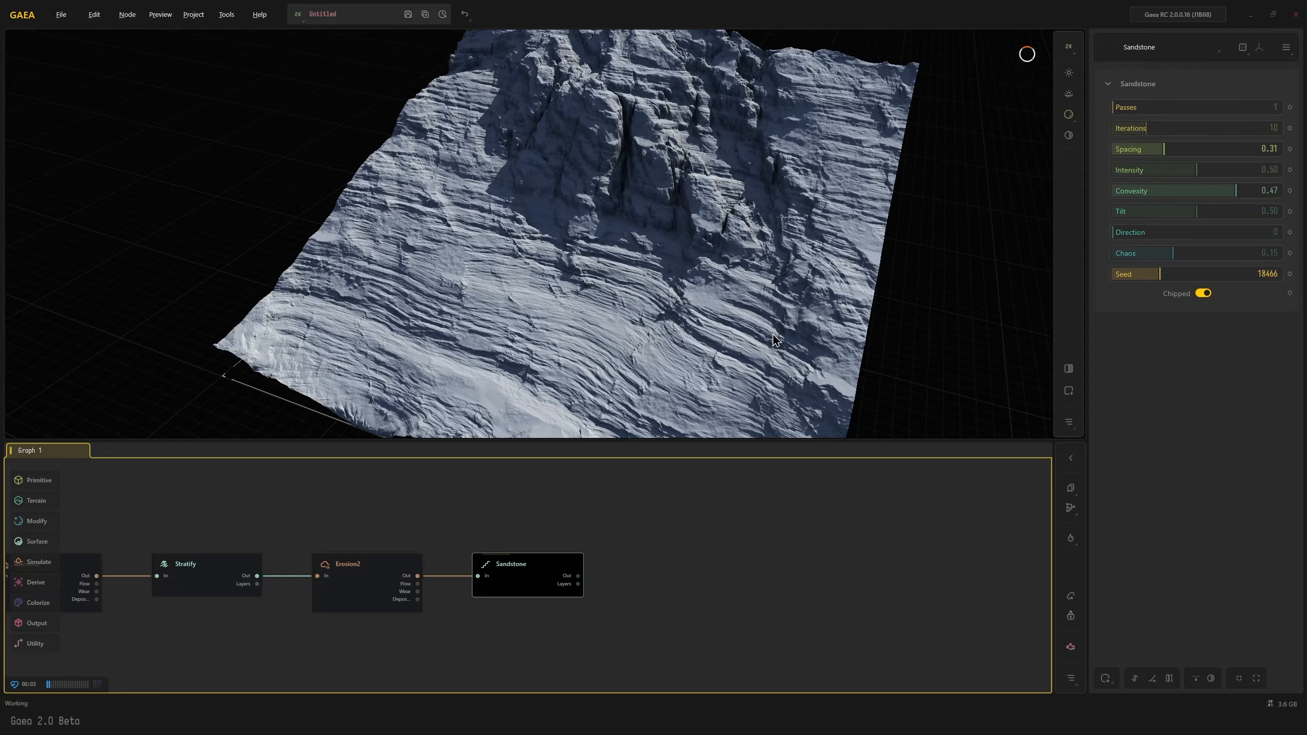
pyautogui.moveTo(595, 333); pyautogui.dragTo(500, 291)
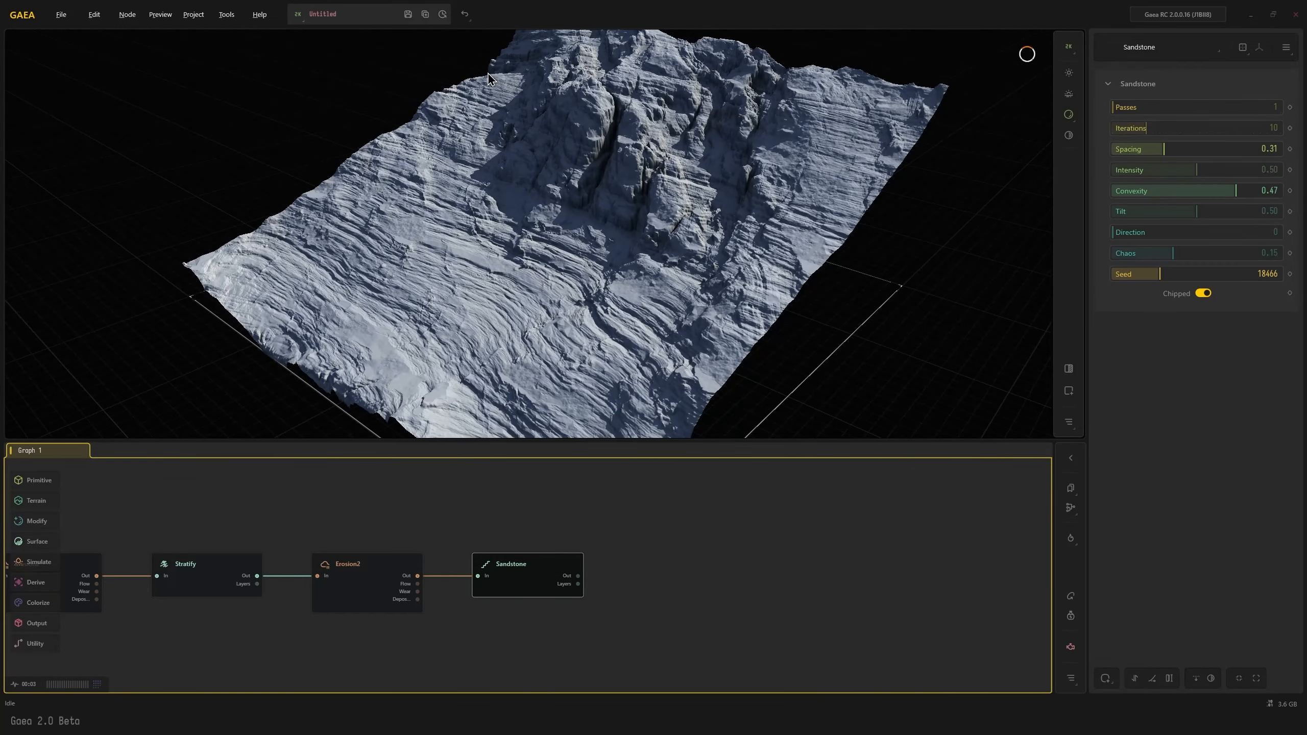
pyautogui.moveTo(485, 114); pyautogui.dragTo(495, 220)
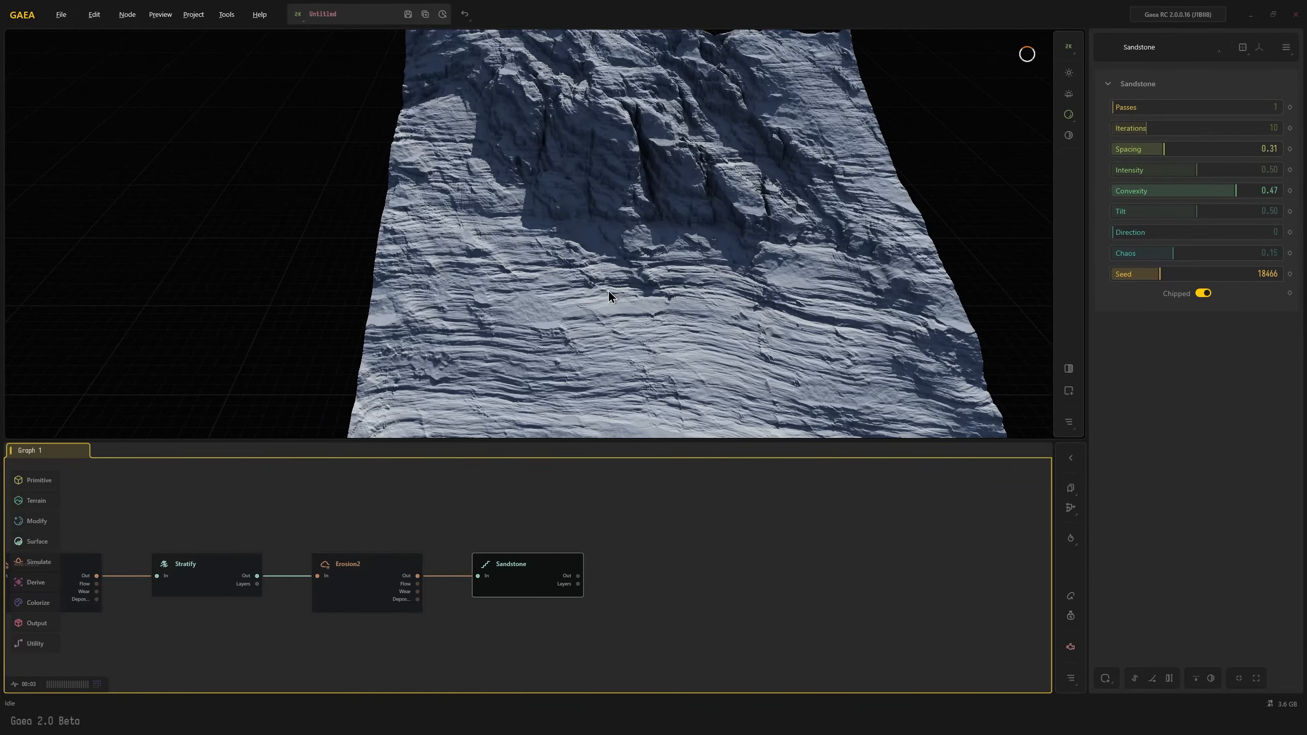
pyautogui.scroll(-5, 608, 290)
pyautogui.moveTo(604, 291)
pyautogui.mouseDown()
pyautogui.moveTo(543, 298)
pyautogui.moveTo(605, 290)
pyautogui.moveTo(587, 286)
pyautogui.mouseUp()
pyautogui.scroll(4, 565, 290)
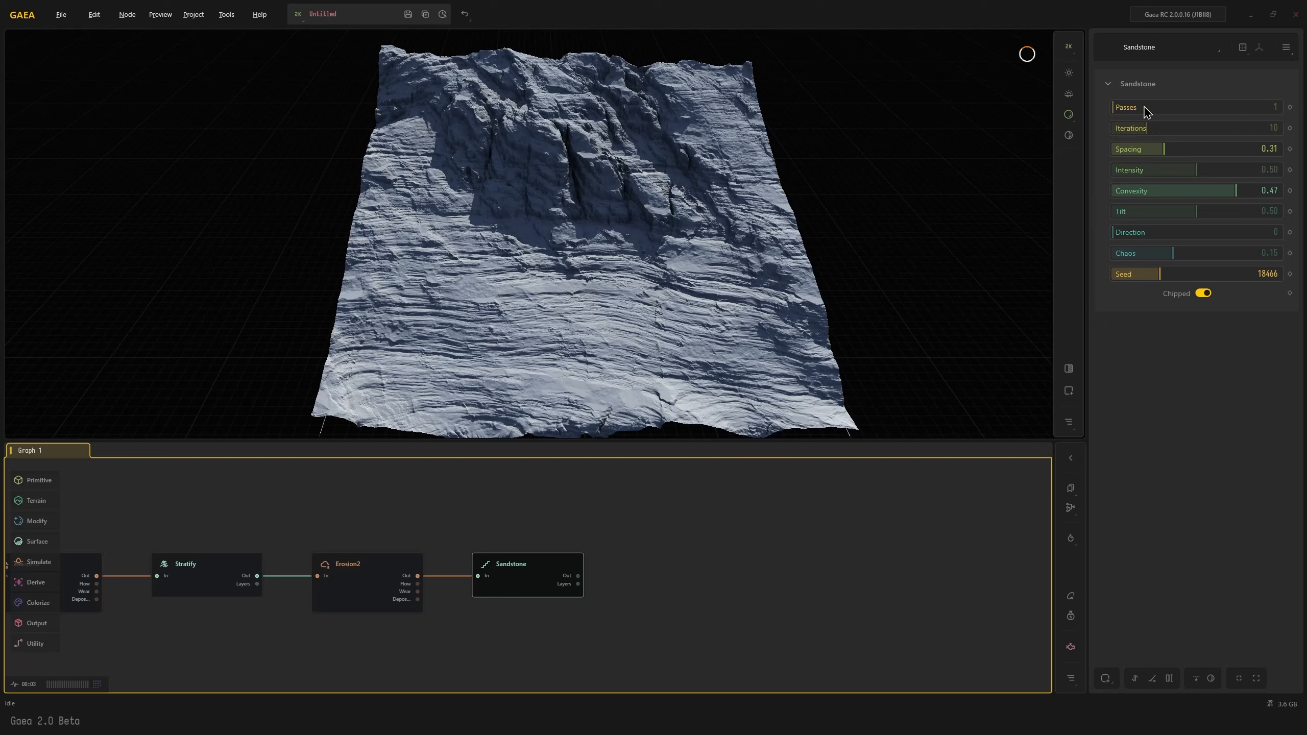
# Set the Sandstone node's Passes to 4
pyautogui.click(1168, 108)
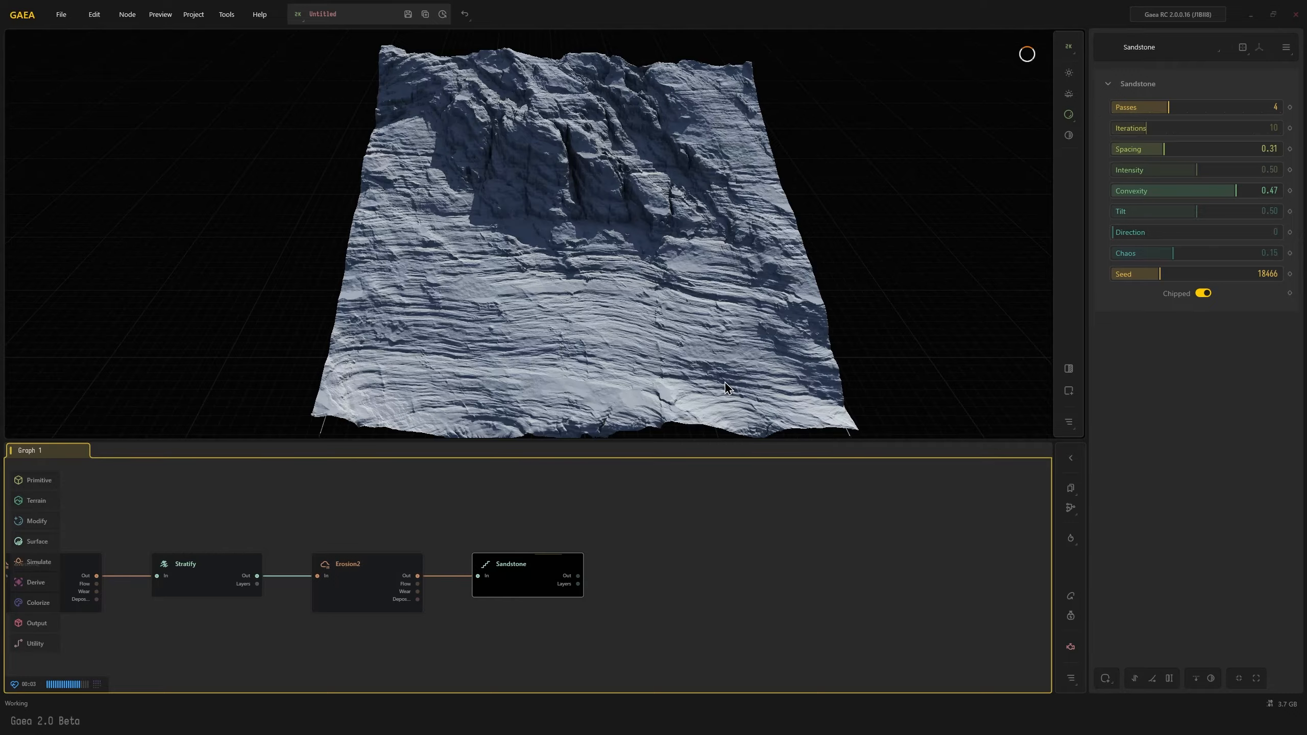
pyautogui.moveTo(658, 376)
pyautogui.mouseDown()
pyautogui.moveTo(596, 385)
pyautogui.moveTo(642, 382)
pyautogui.moveTo(651, 399)
pyautogui.mouseUp()
pyautogui.scroll(3, 626, 380)
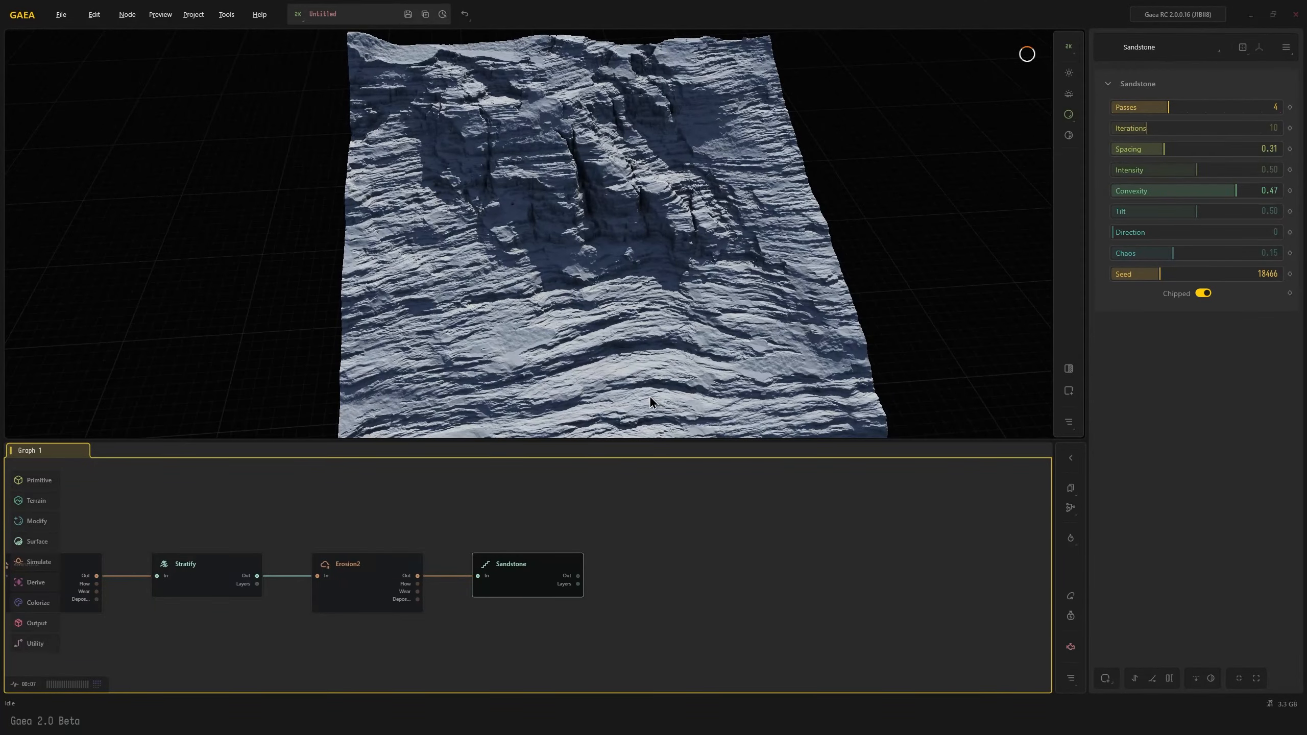
# Compare the four-pass Sandstone result with the second Erosion2 node's terrain from several angles
pyautogui.click(391, 579)
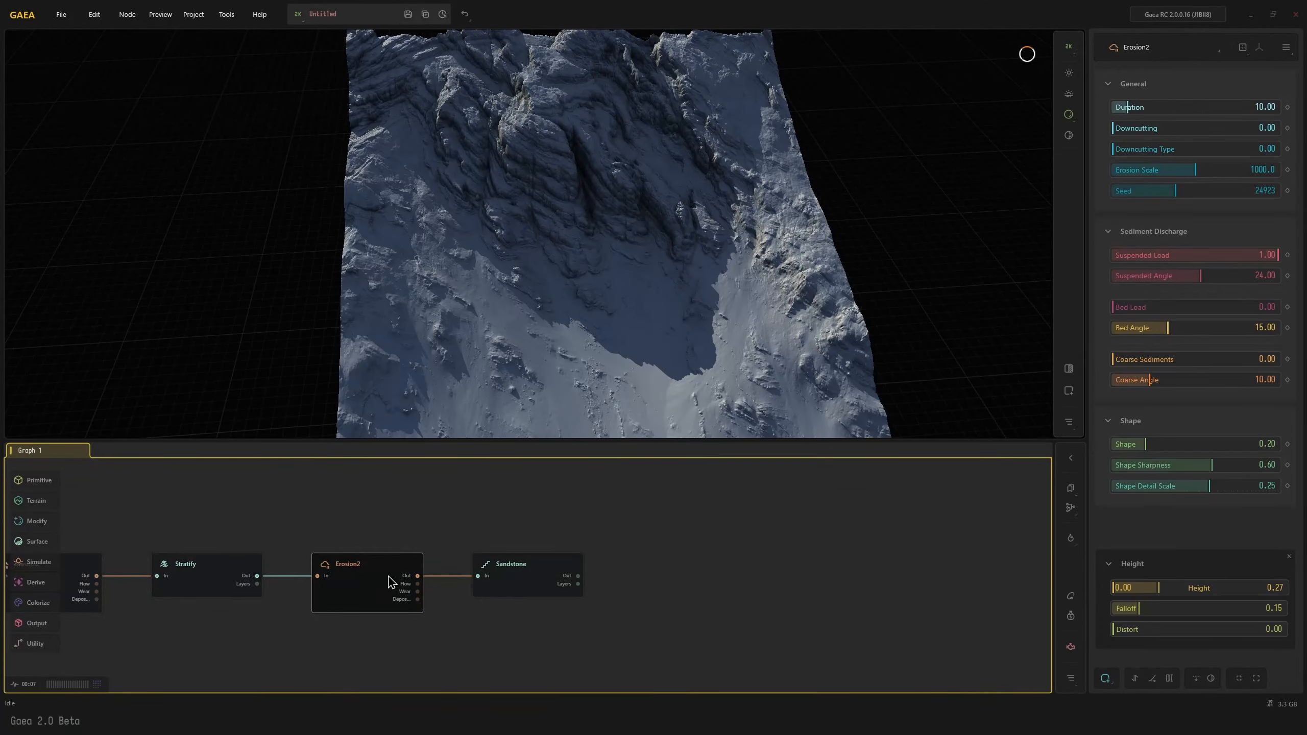
pyautogui.click(527, 578)
pyautogui.moveTo(535, 373); pyautogui.dragTo(531, 325)
pyautogui.moveTo(579, 361); pyautogui.dragTo(603, 382)
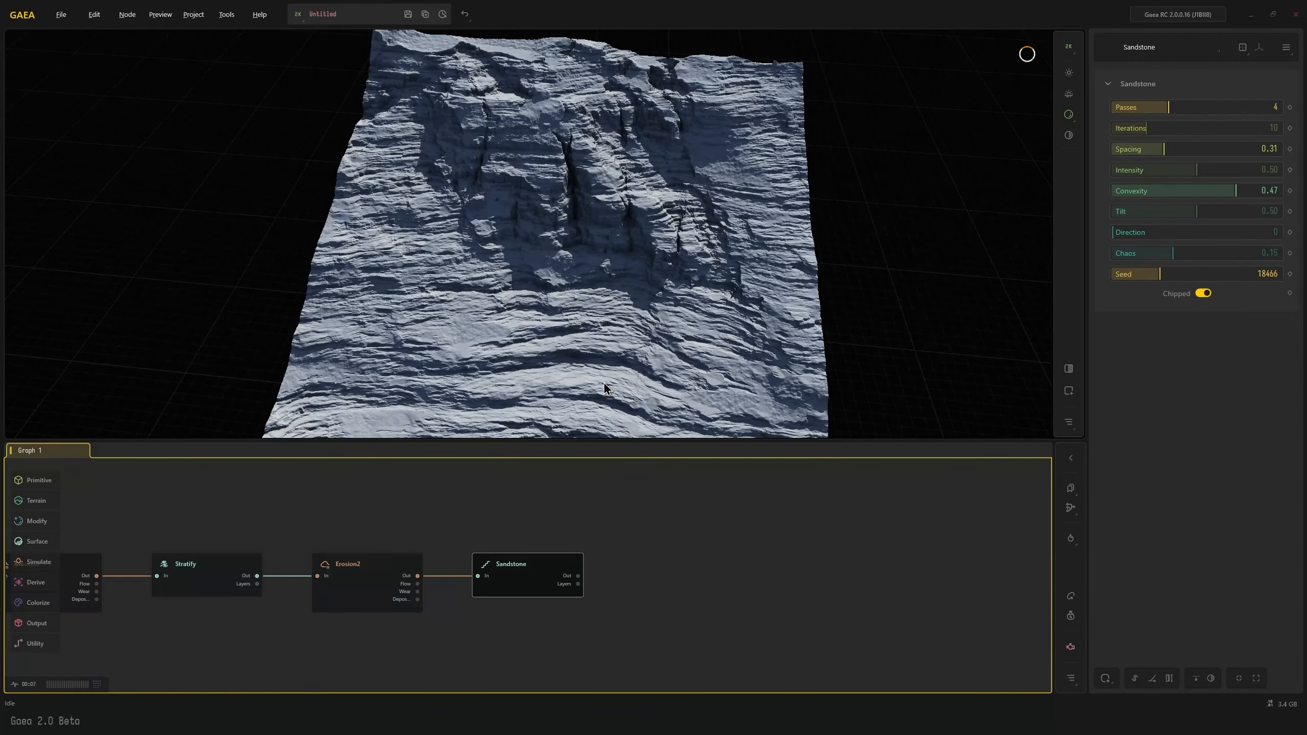
pyautogui.scroll(-3, 605, 380)
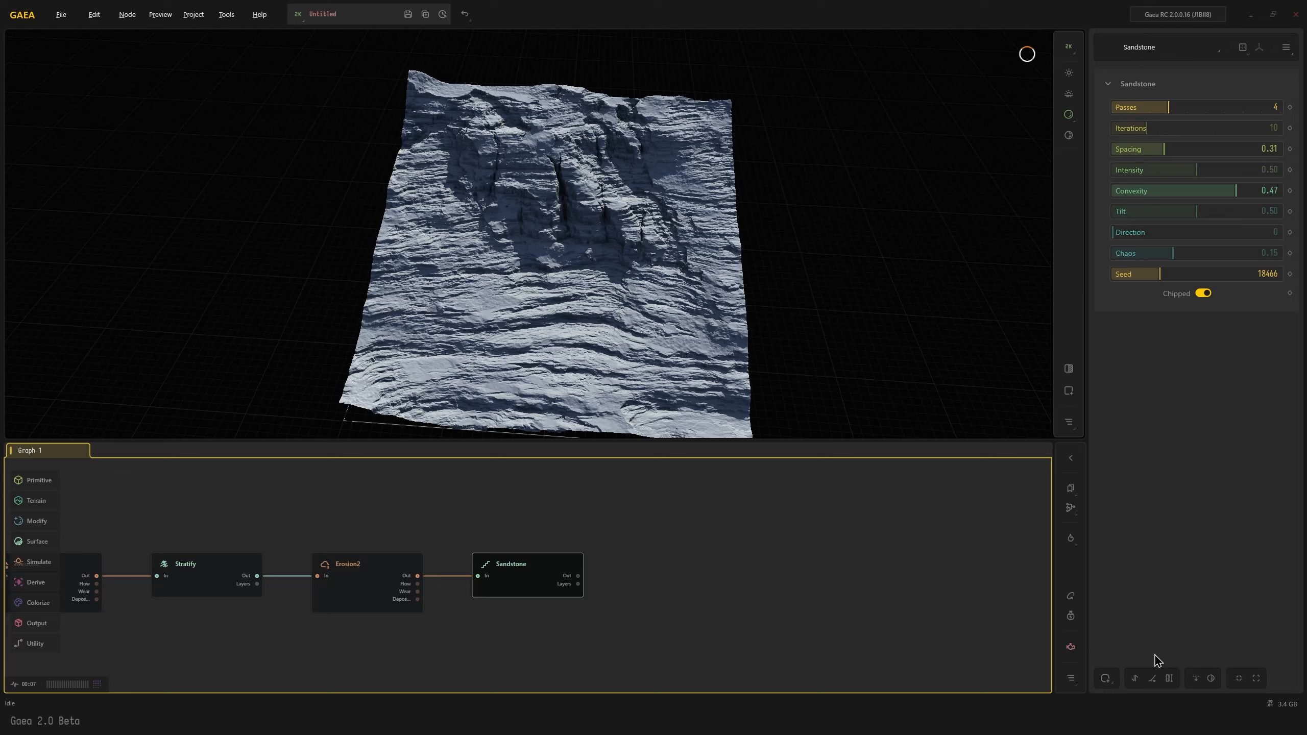
# Mask the Sandstone node by height, with a range of 0.35 to 1.00
pyautogui.click(1104, 680)
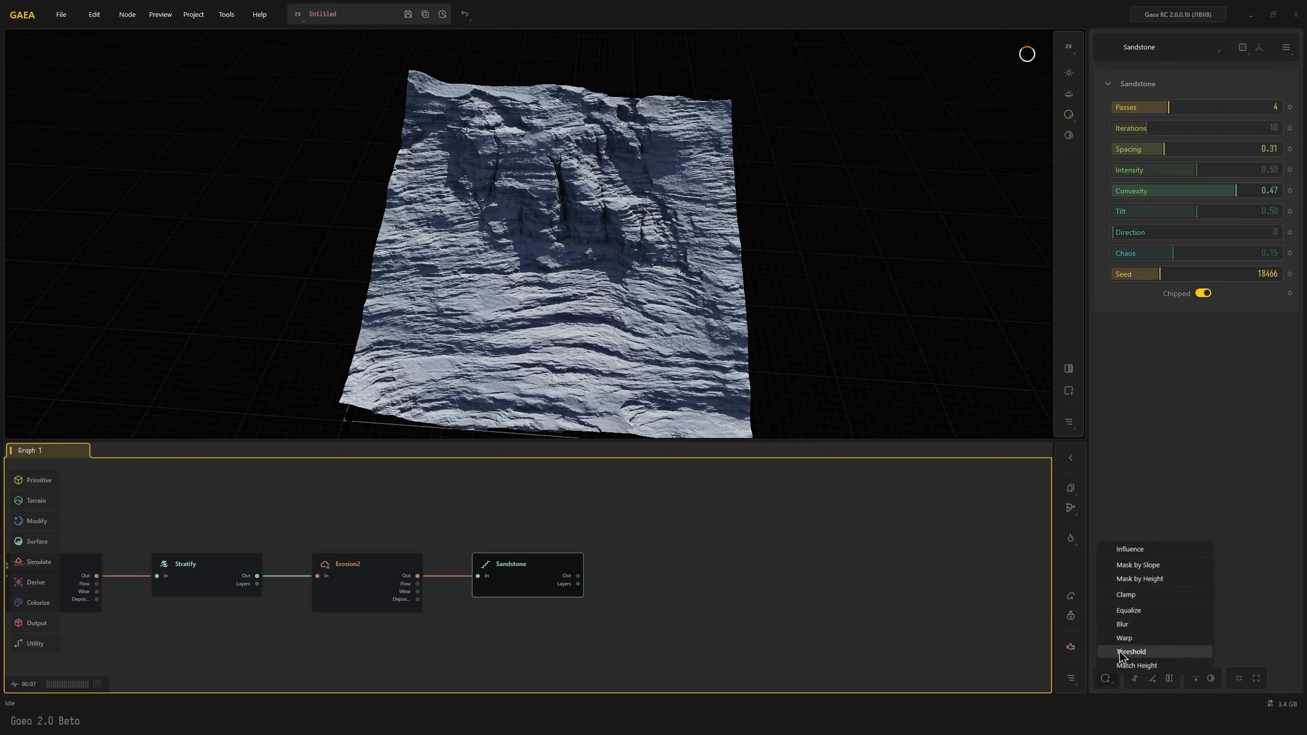
pyautogui.click(1140, 580)
pyautogui.moveTo(1193, 593); pyautogui.dragTo(1144, 588)
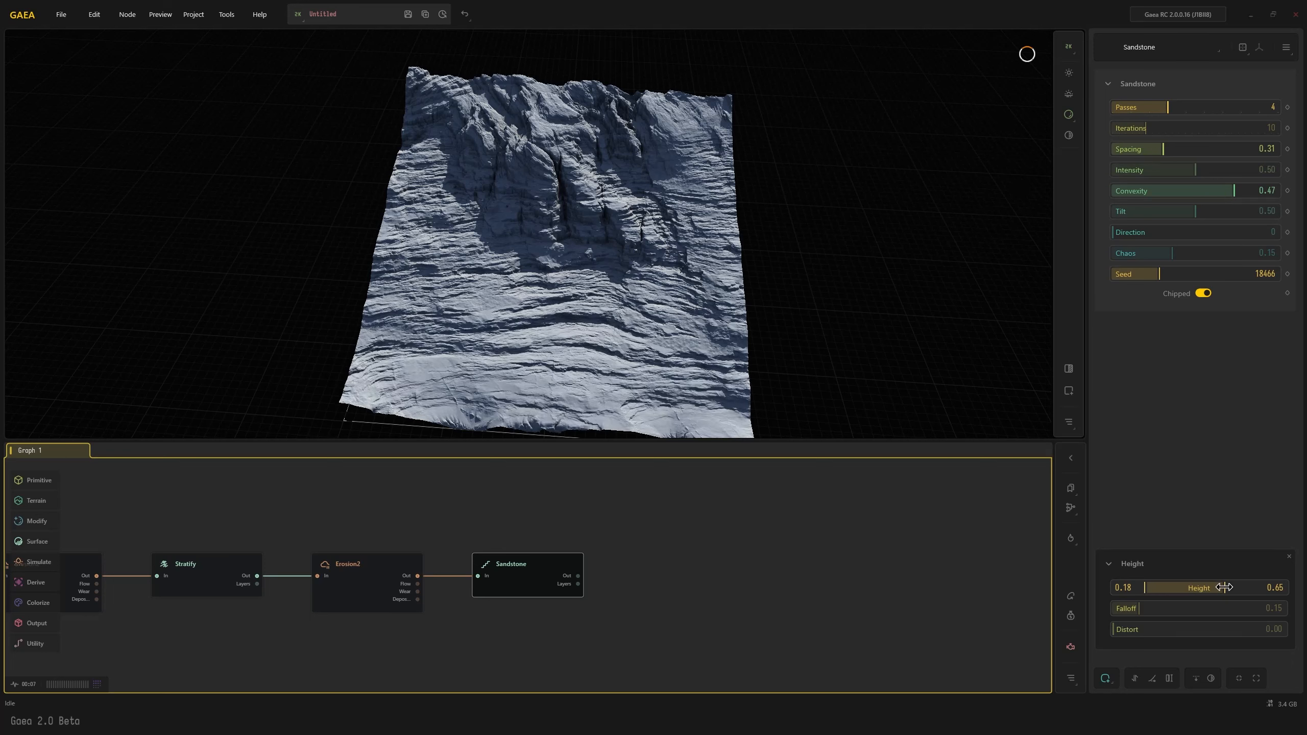
pyautogui.moveTo(1224, 587); pyautogui.dragTo(1301, 586)
pyautogui.moveTo(1145, 588); pyautogui.dragTo(1173, 588)
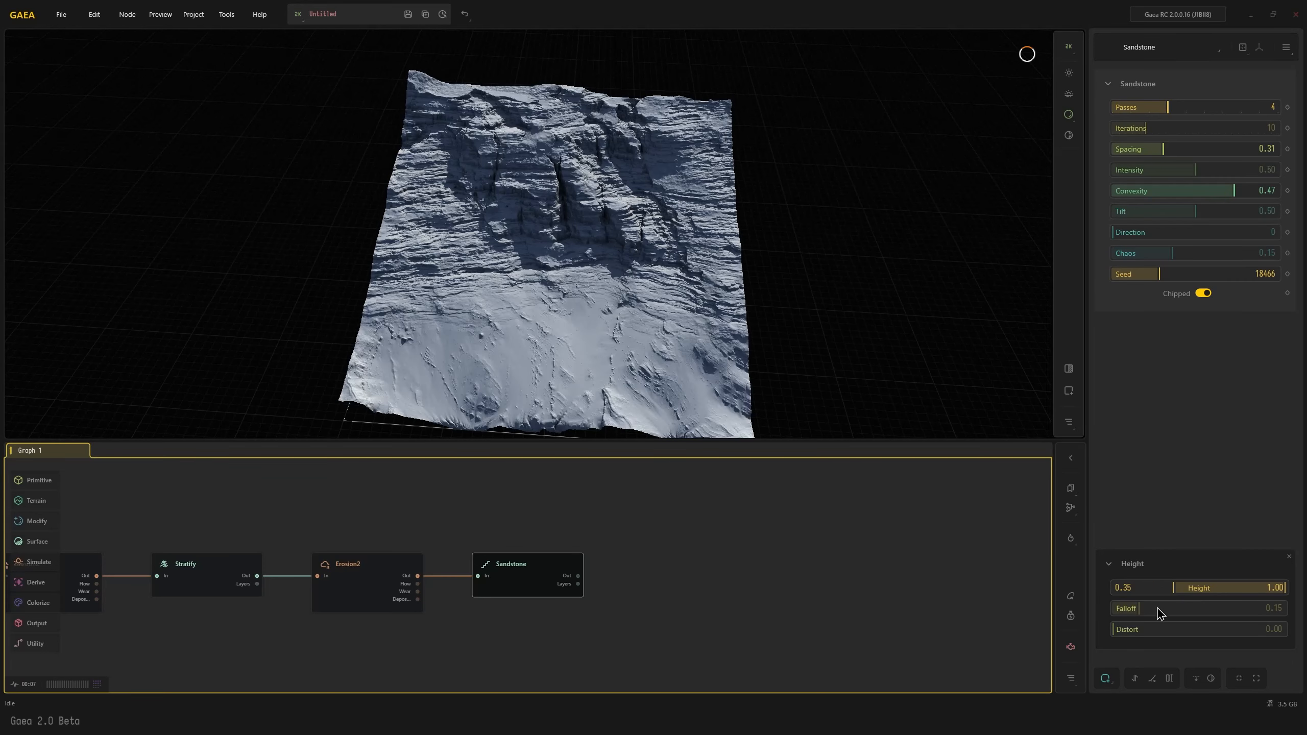
# Adjust the Sandstone height mask, settling on a Falloff of 0.28 and a Distort of 0.26
pyautogui.click(1138, 630)
pyautogui.moveTo(1138, 630); pyautogui.dragTo(1219, 631)
pyautogui.click(1152, 609)
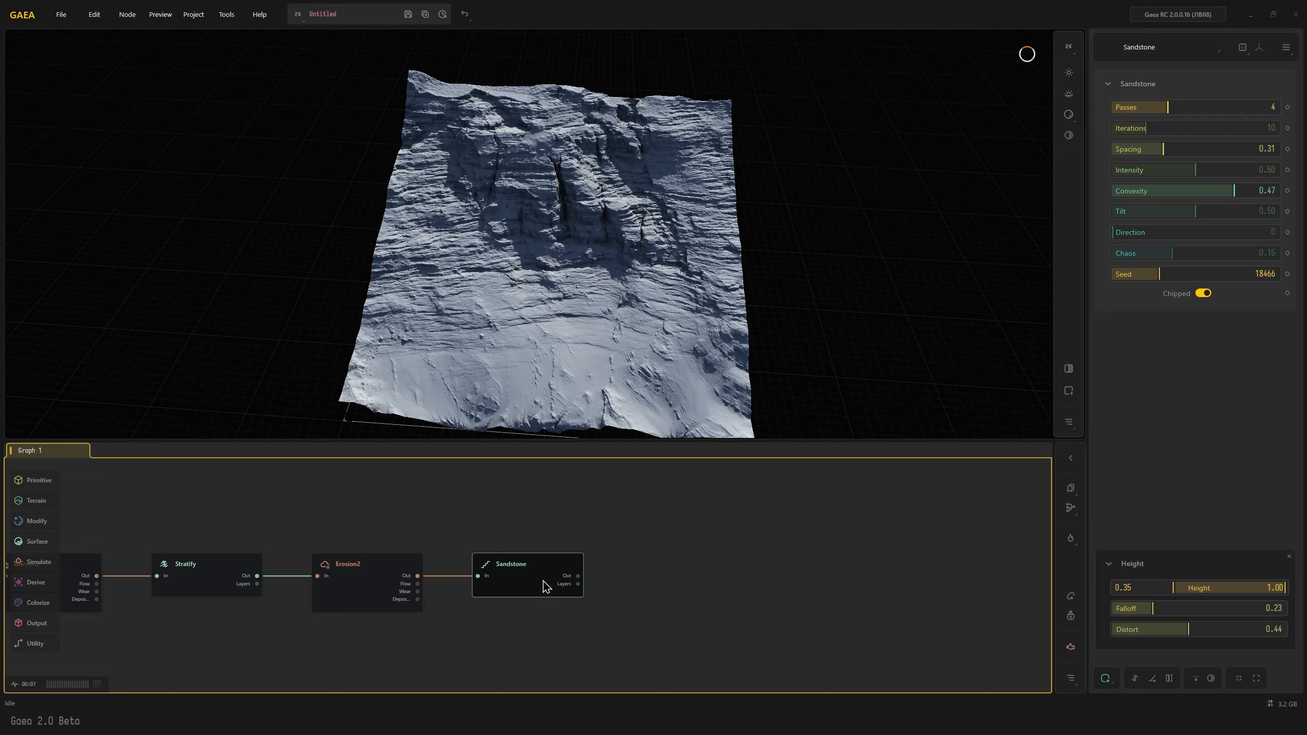
pyautogui.moveTo(545, 587)
pyautogui.click(1158, 629)
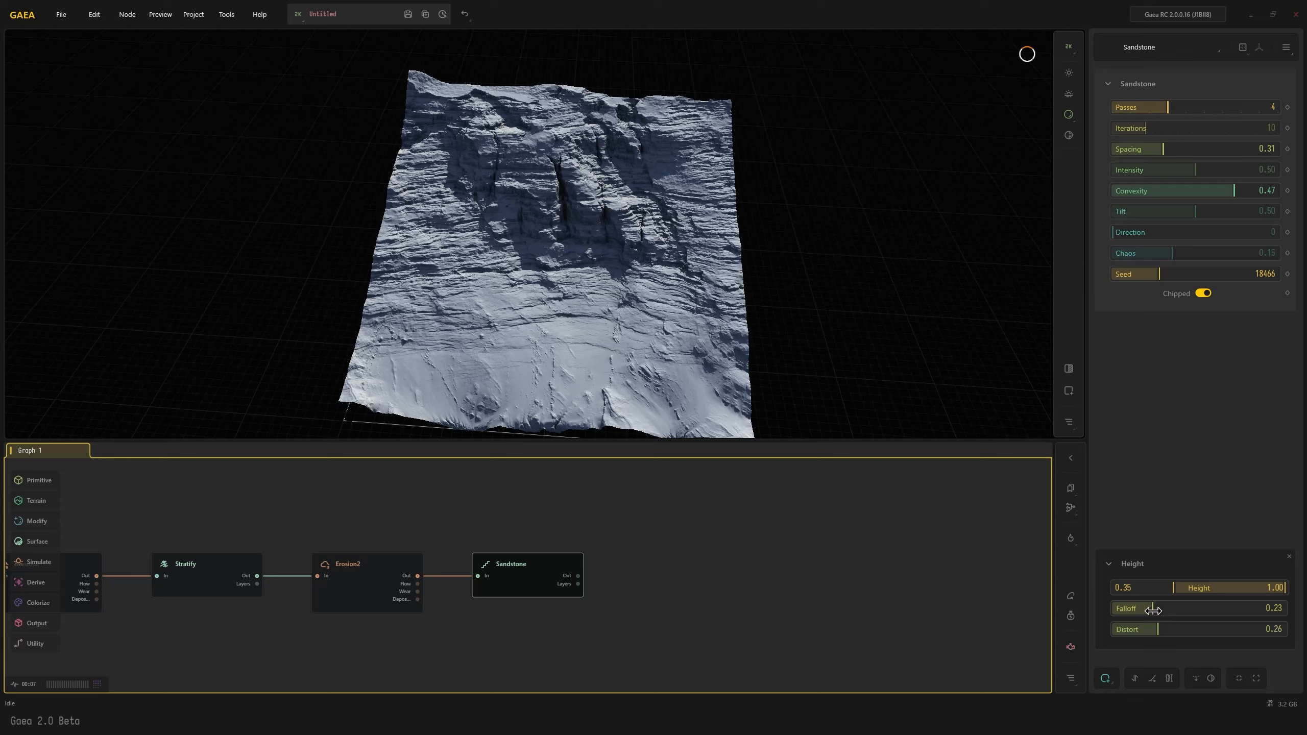
pyautogui.click(1140, 608)
pyautogui.click(1162, 608)
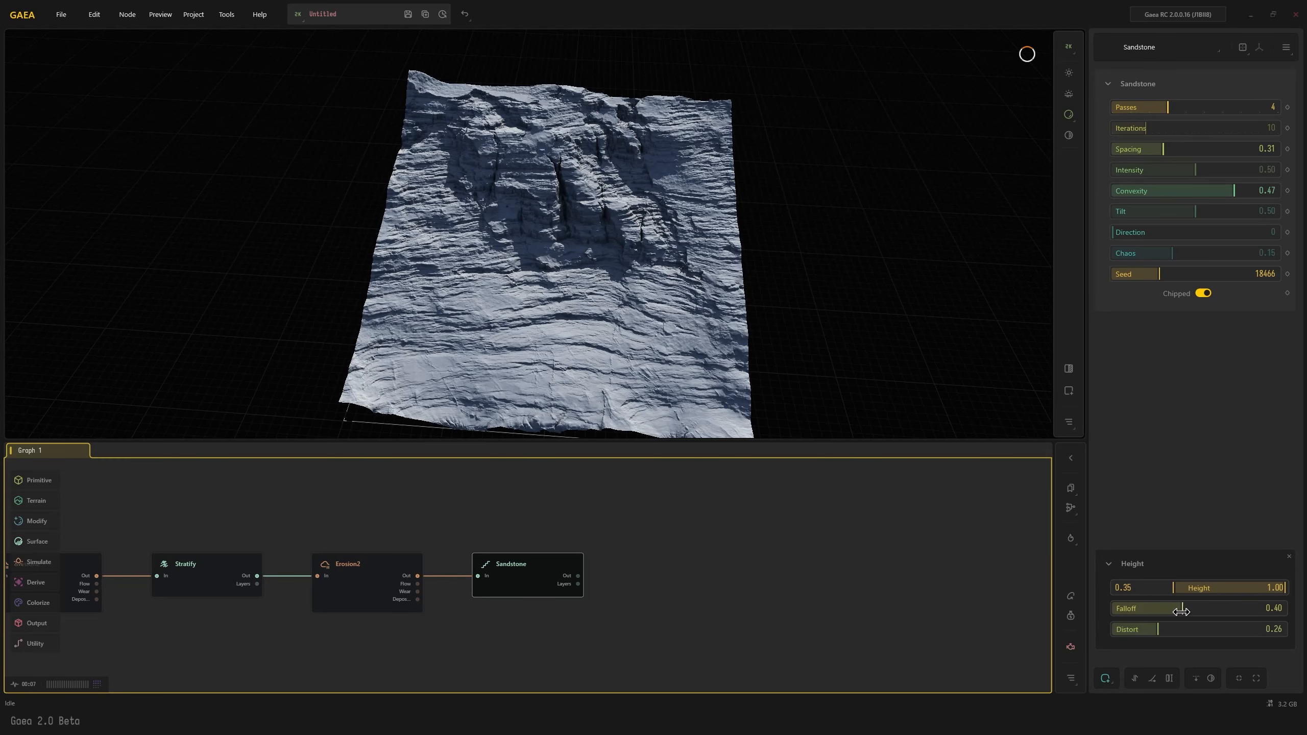
pyautogui.moveTo(1162, 608); pyautogui.dragTo(1162, 609)
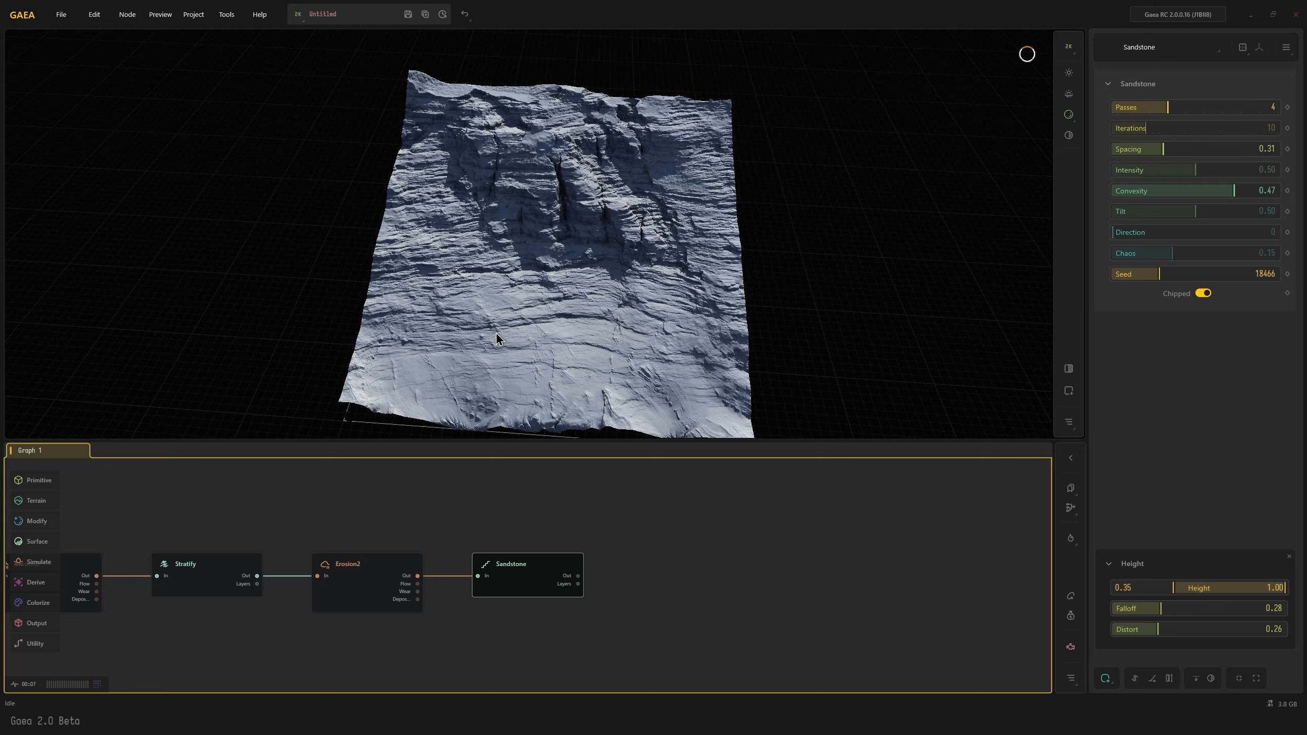
# Compare the second Erosion2 node's terrain with the height-masked Sandstone terrain
pyautogui.moveTo(496, 332); pyautogui.dragTo(508, 298)
pyautogui.click(380, 590)
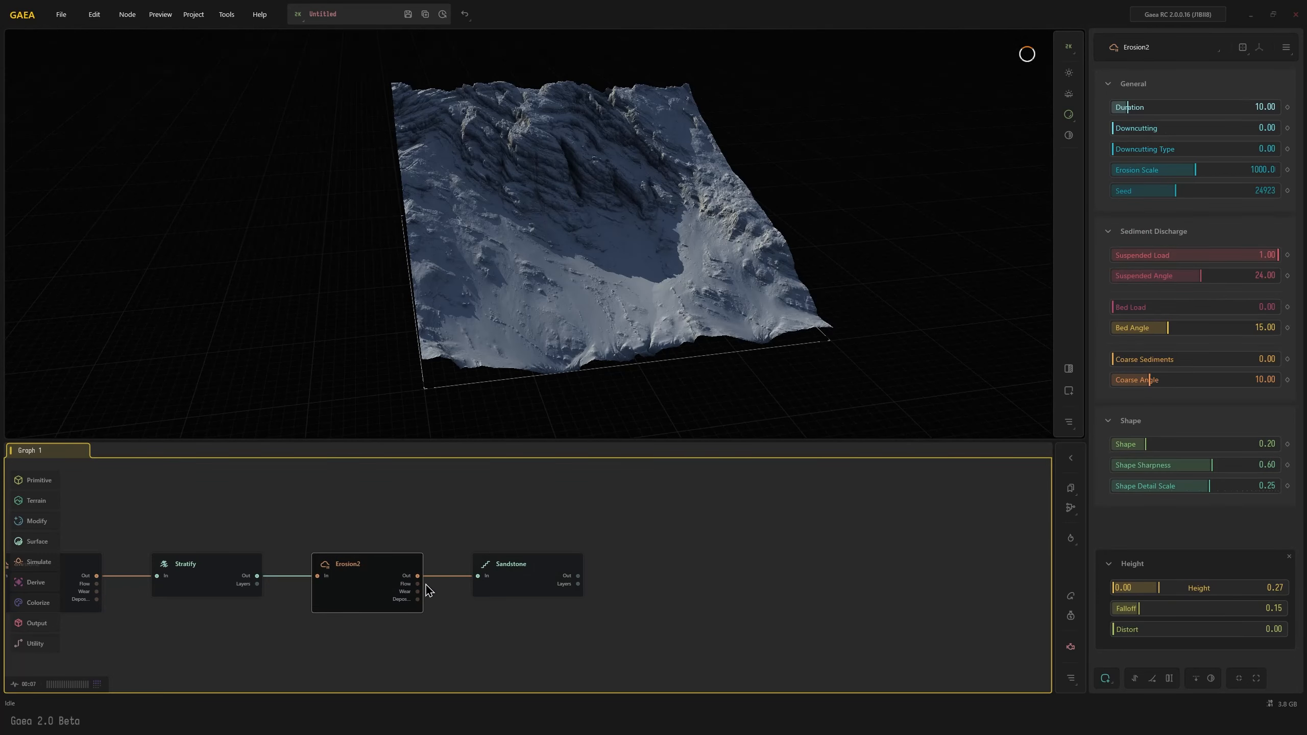
pyautogui.click(549, 575)
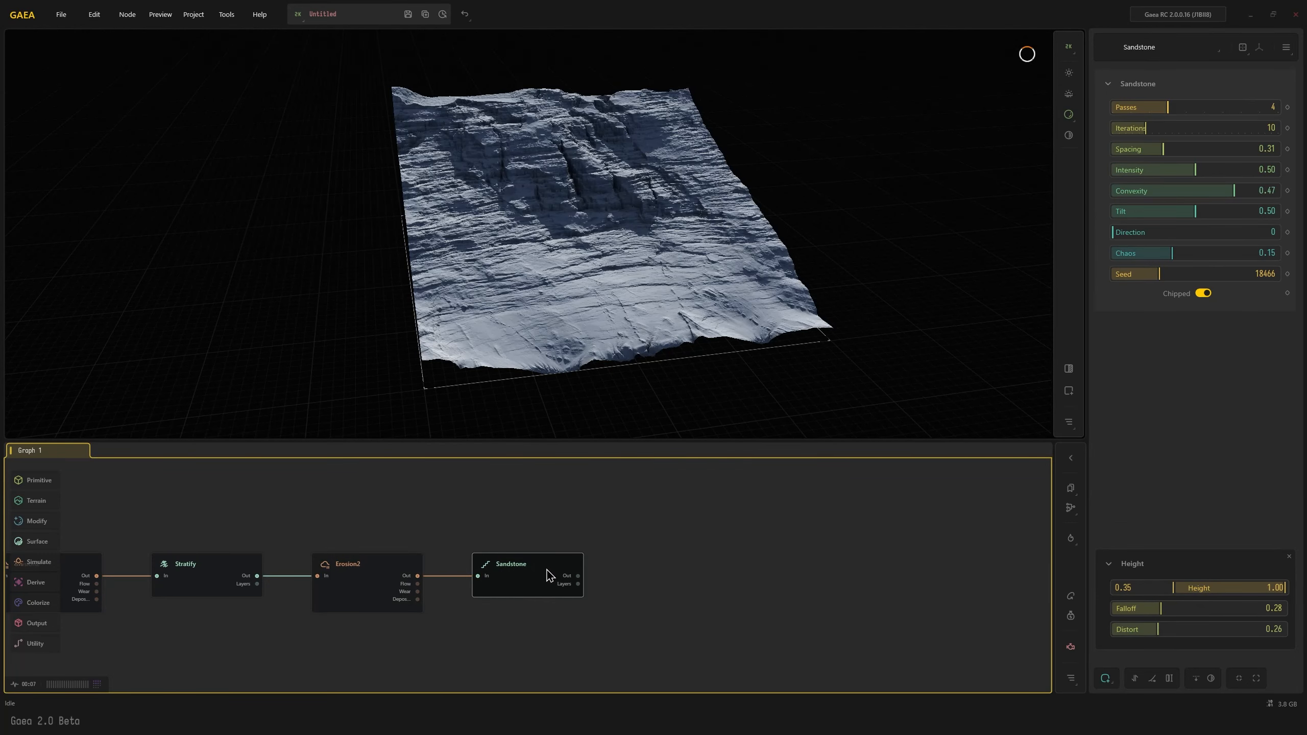
# Connect a third Erosion2 node after the Sandstone node and set its Coarse Sediments to 0.83
pyautogui.press('Tab')
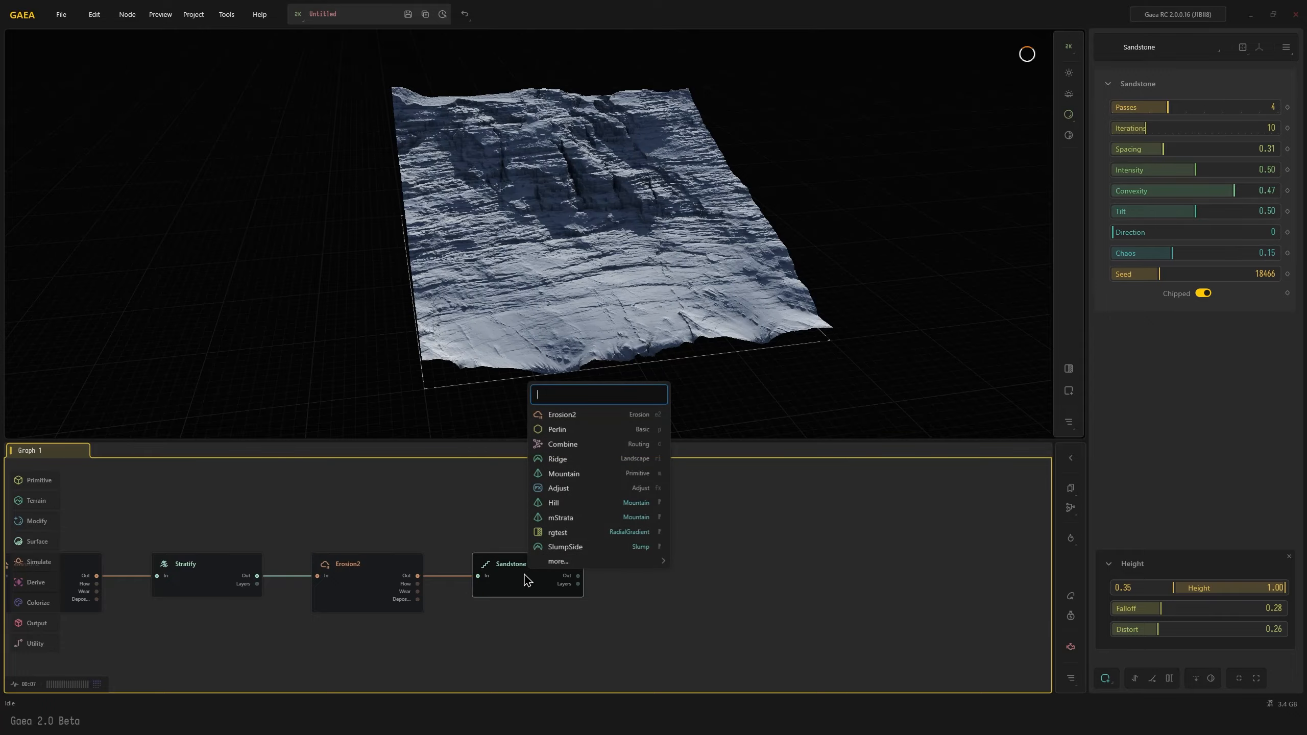
pyautogui.click(561, 415)
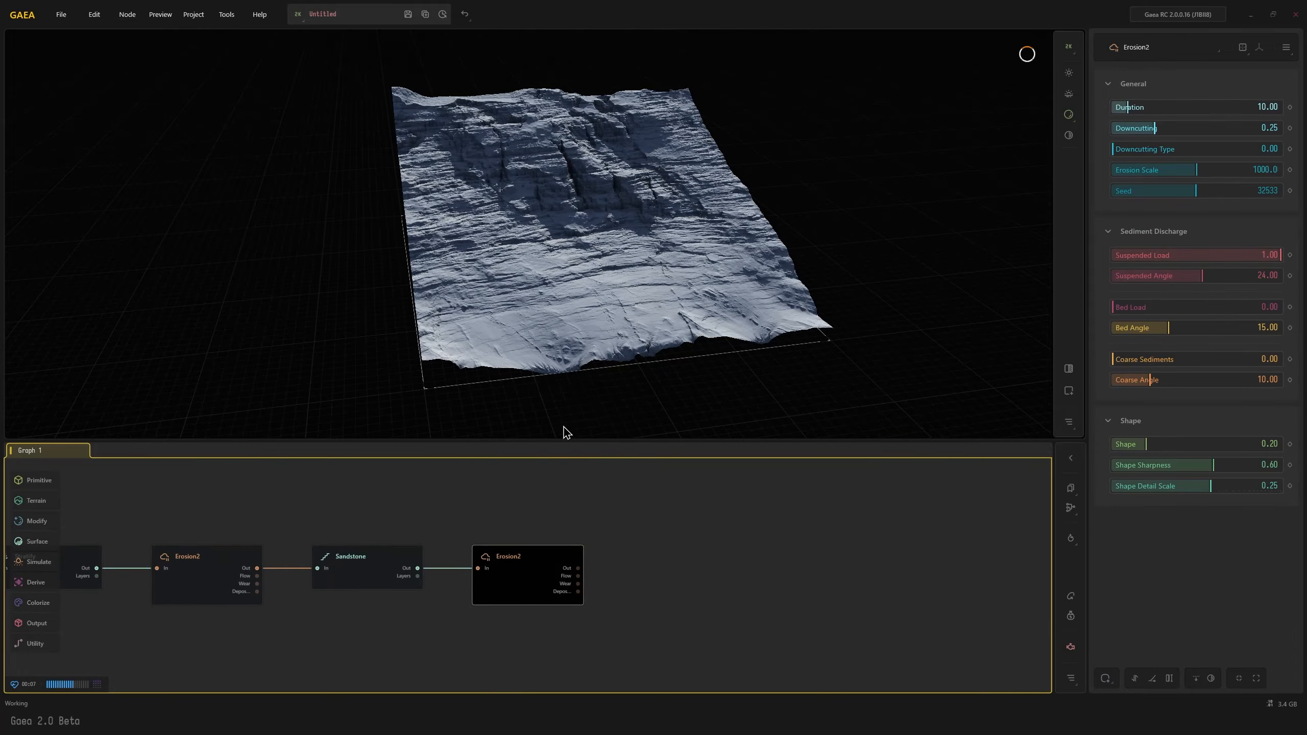
pyautogui.moveTo(590, 318); pyautogui.dragTo(970, 368)
pyautogui.scroll(3, 567, 326)
pyautogui.scroll(-3, 557, 346)
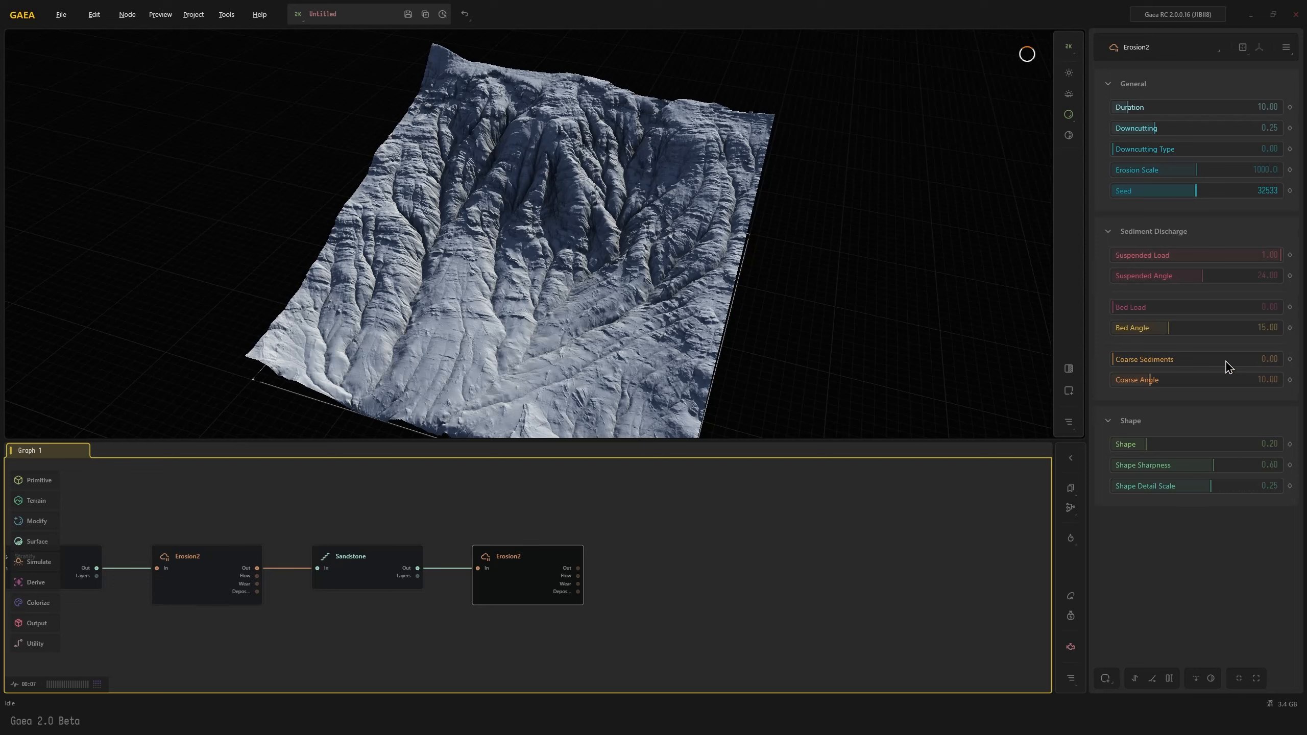
pyautogui.click(1250, 360)
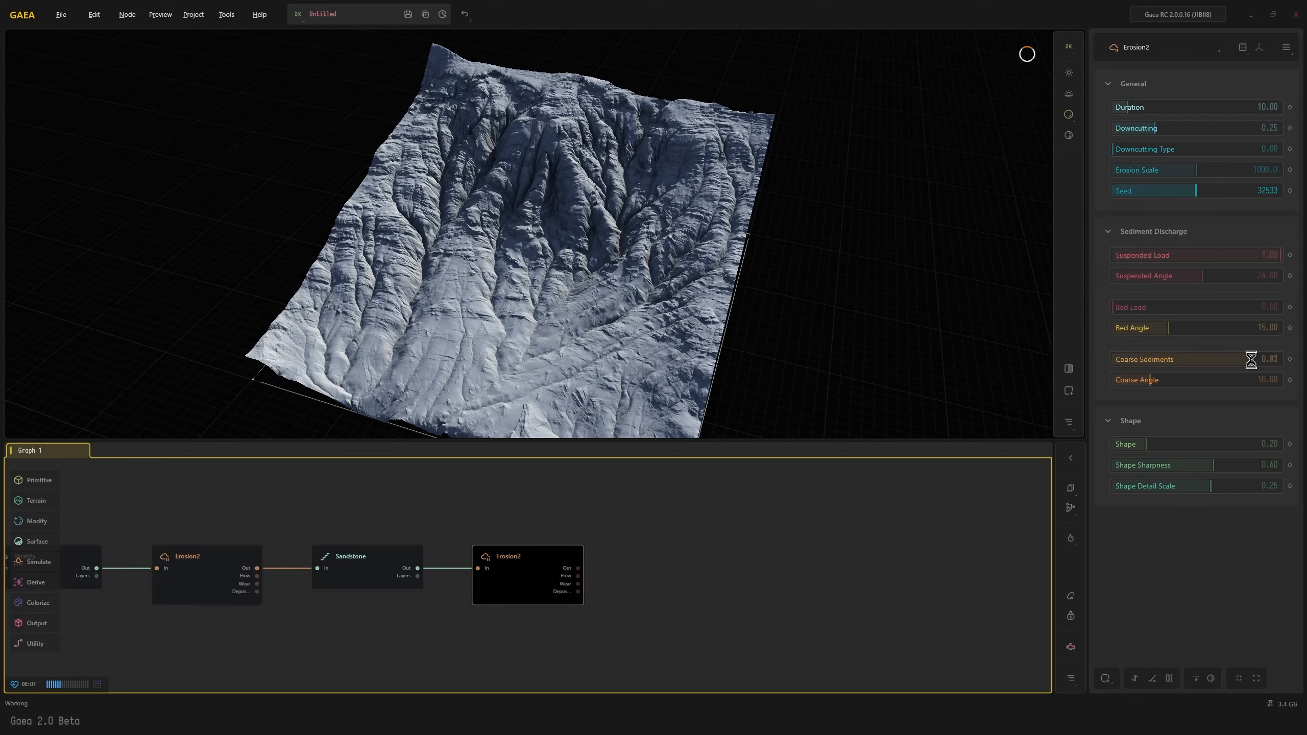
# Set the third Erosion2 node's Bed Load to 0.15 and its Downcutting to 0.00
pyautogui.click(1137, 307)
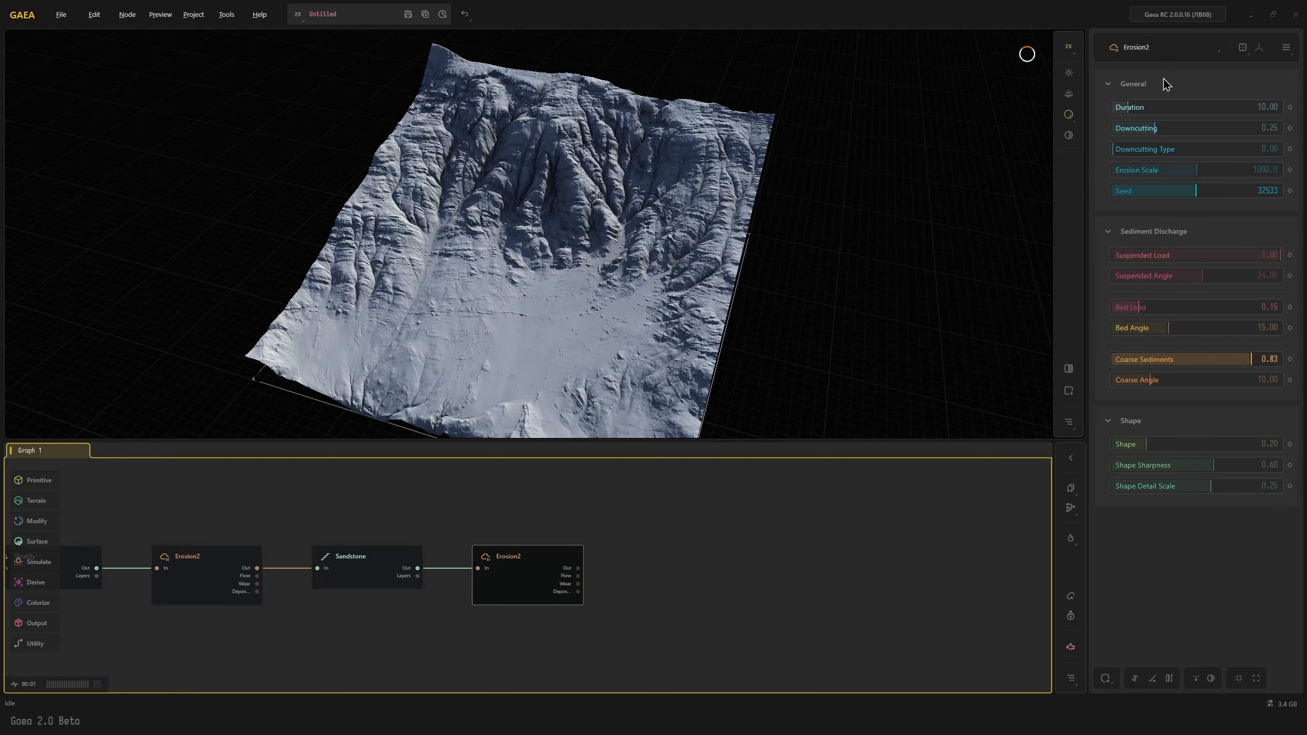
pyautogui.click(1114, 129)
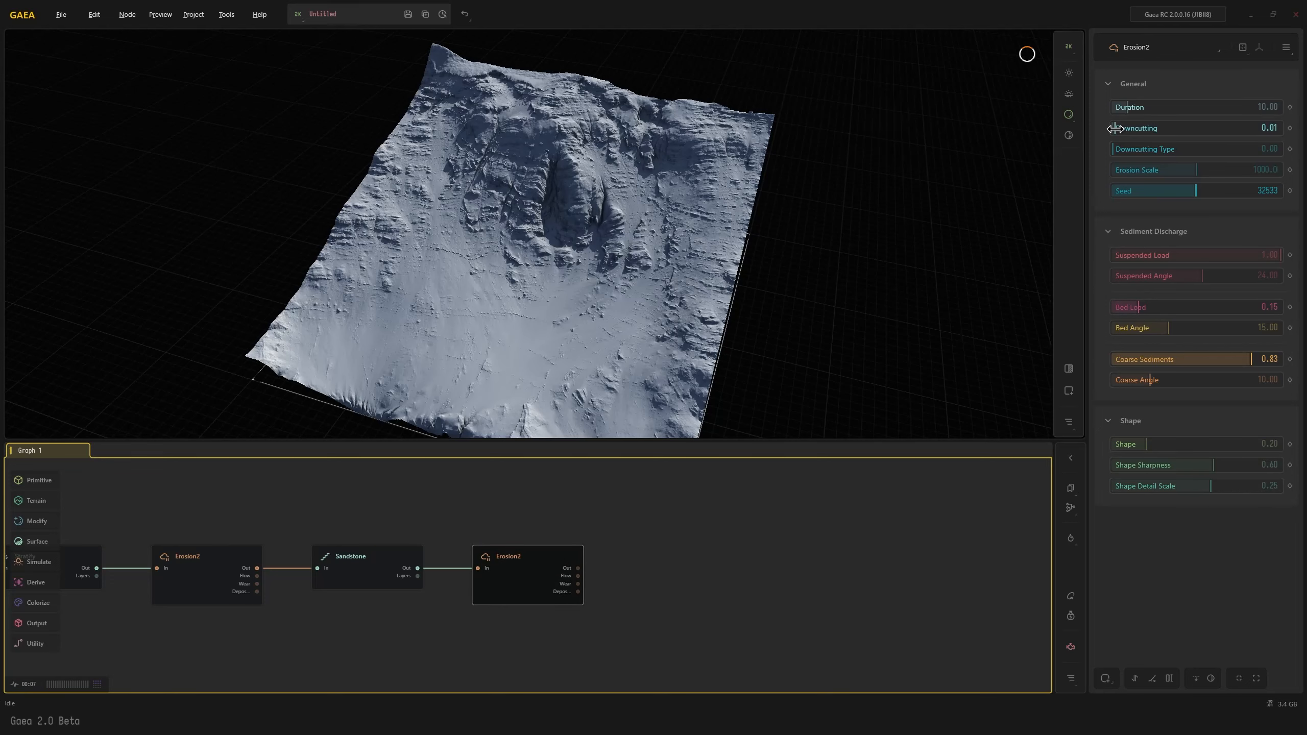
pyautogui.moveTo(1115, 128); pyautogui.dragTo(1024, 128)
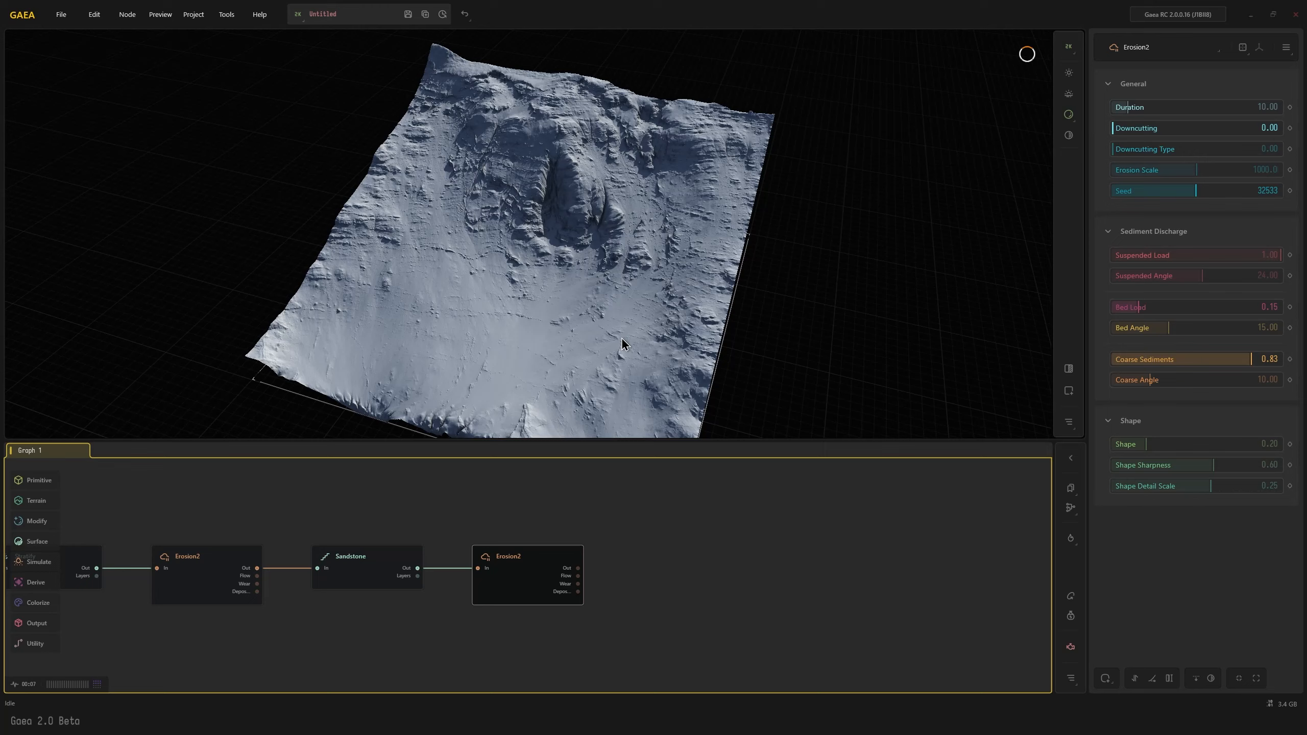
pyautogui.moveTo(621, 336); pyautogui.dragTo(635, 334)
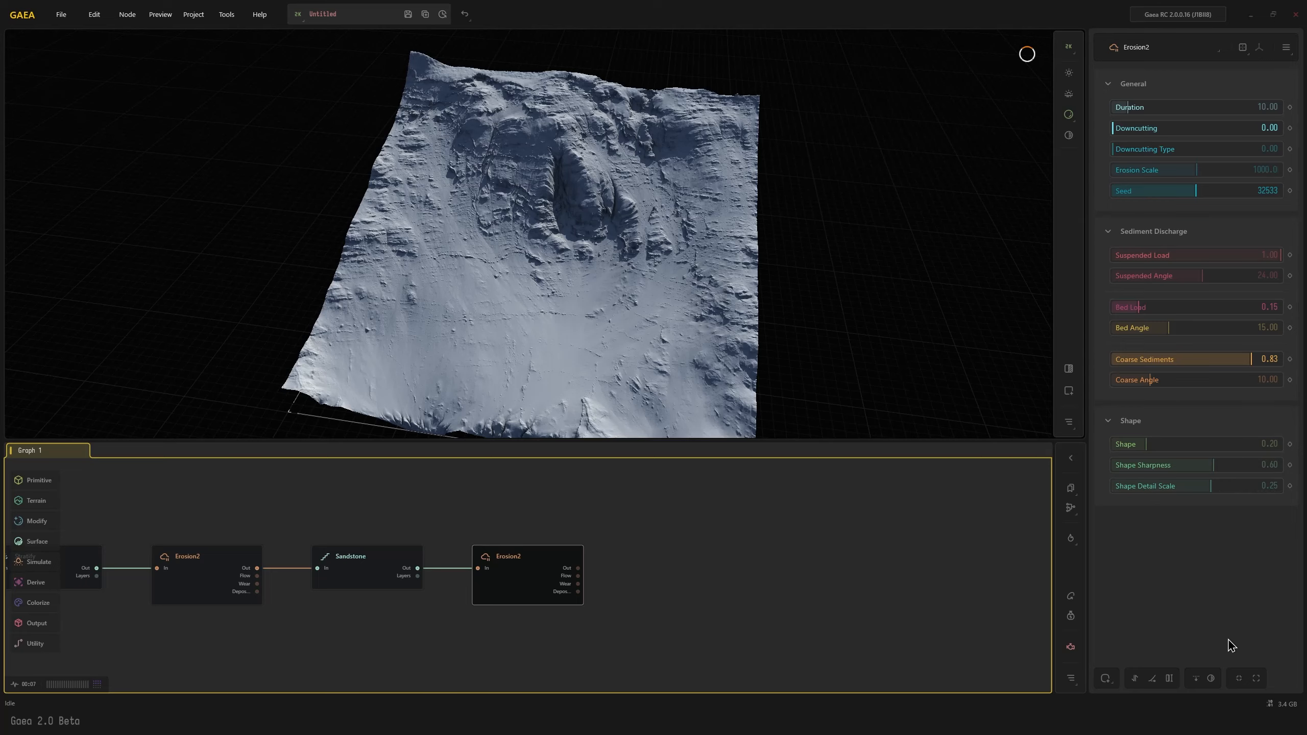
# Turn on the square-frame modifier of the third Erosion2 node and inspect the terrain up close
pyautogui.click(1238, 678)
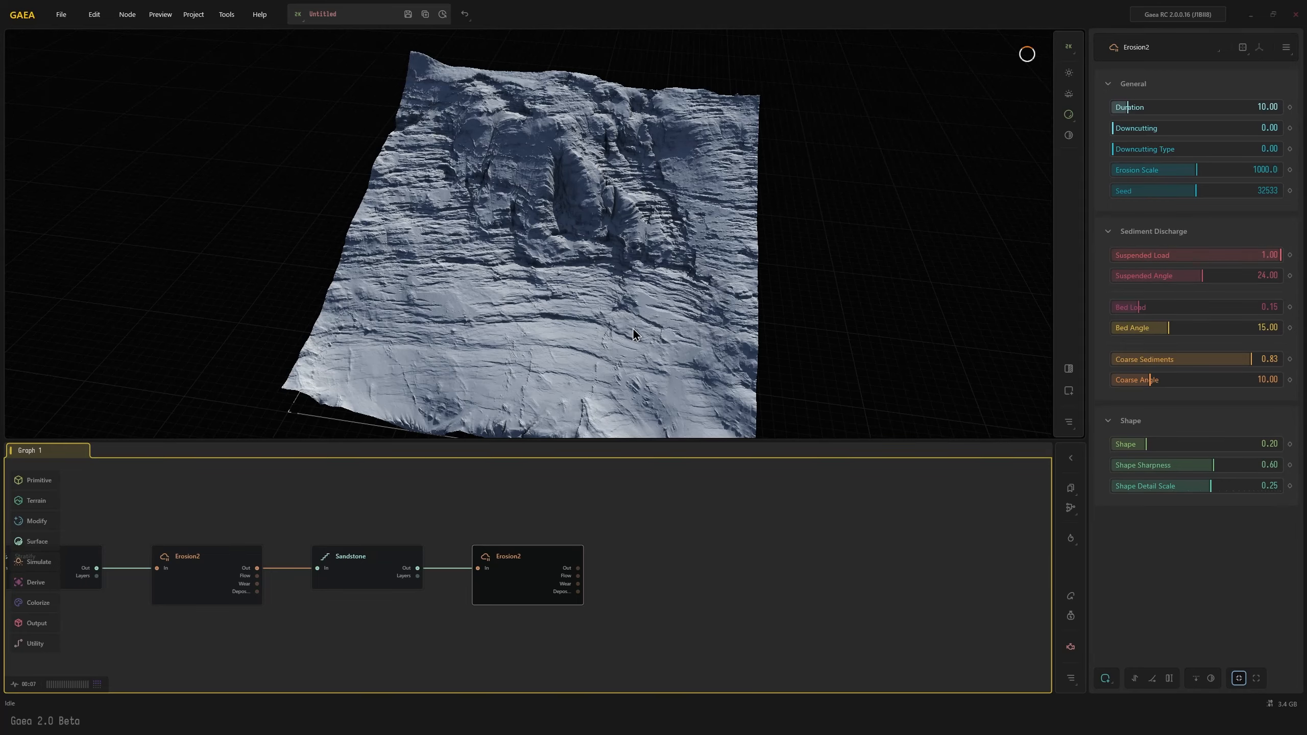
pyautogui.moveTo(633, 327)
pyautogui.mouseDown()
pyautogui.moveTo(639, 352)
pyautogui.moveTo(624, 348)
pyautogui.mouseUp()
pyautogui.scroll(3, 633, 343)
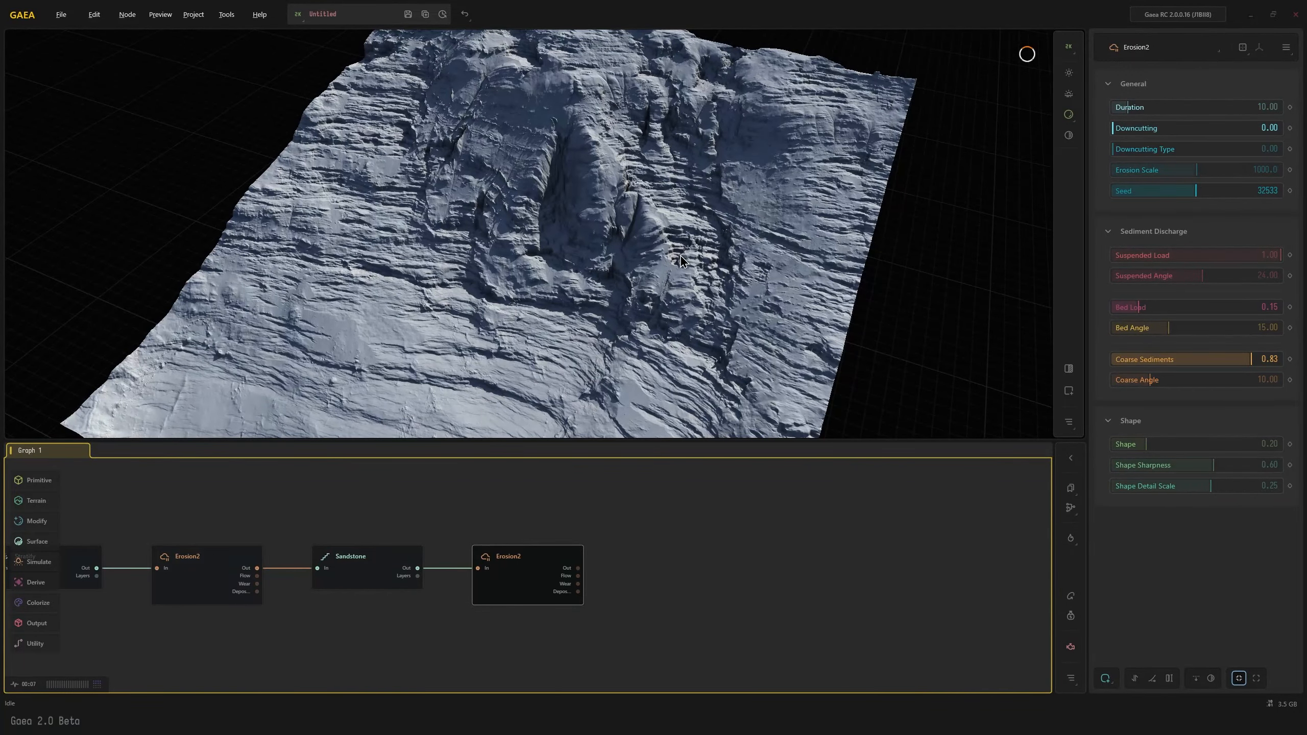
pyautogui.moveTo(679, 246); pyautogui.dragTo(594, 321)
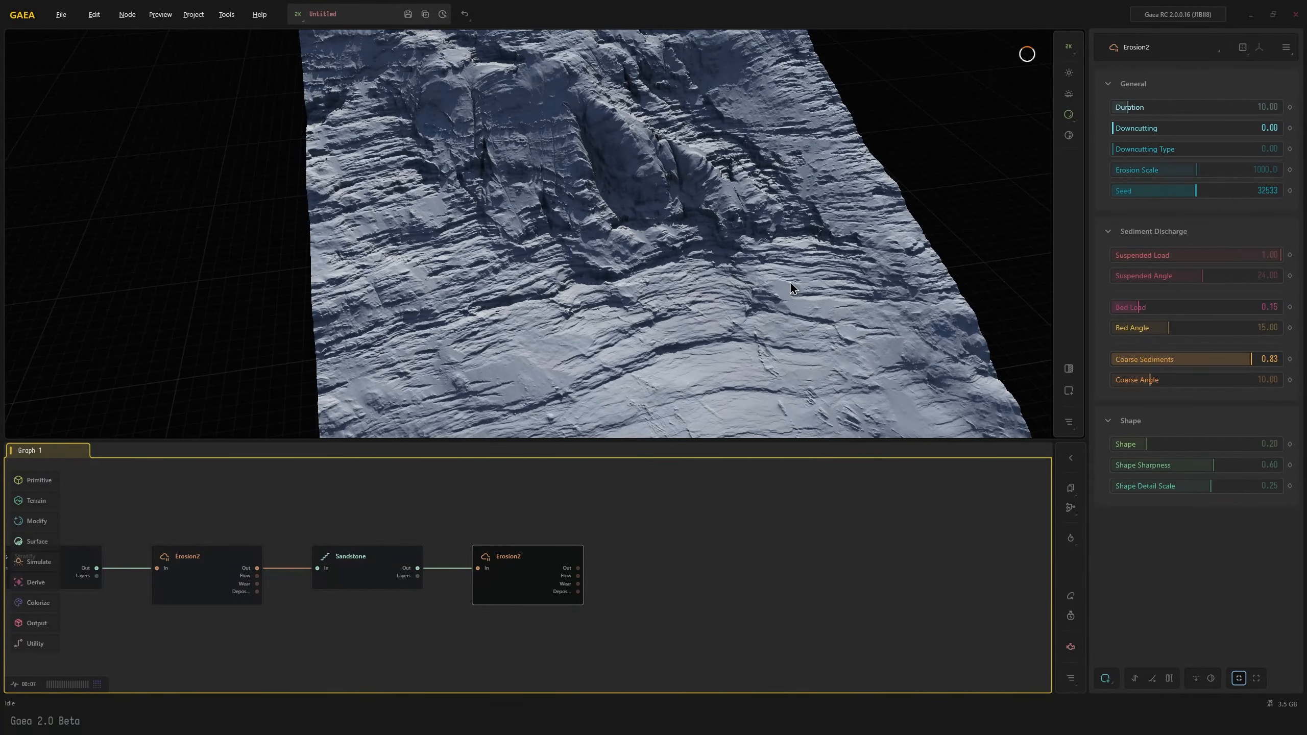
pyautogui.moveTo(790, 281); pyautogui.dragTo(741, 275)
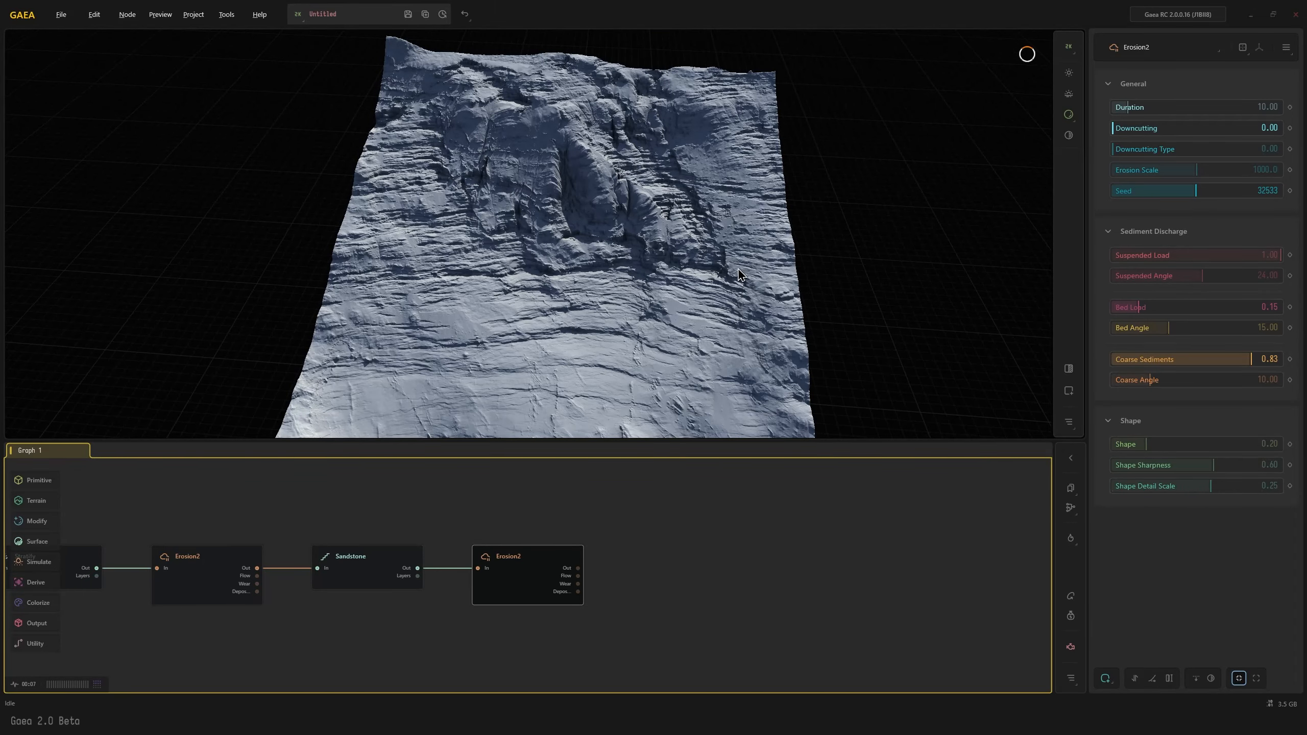
# Set the third Erosion2 node's Duration to 27.98 and inspect the terrain's rock face
pyautogui.click(1158, 108)
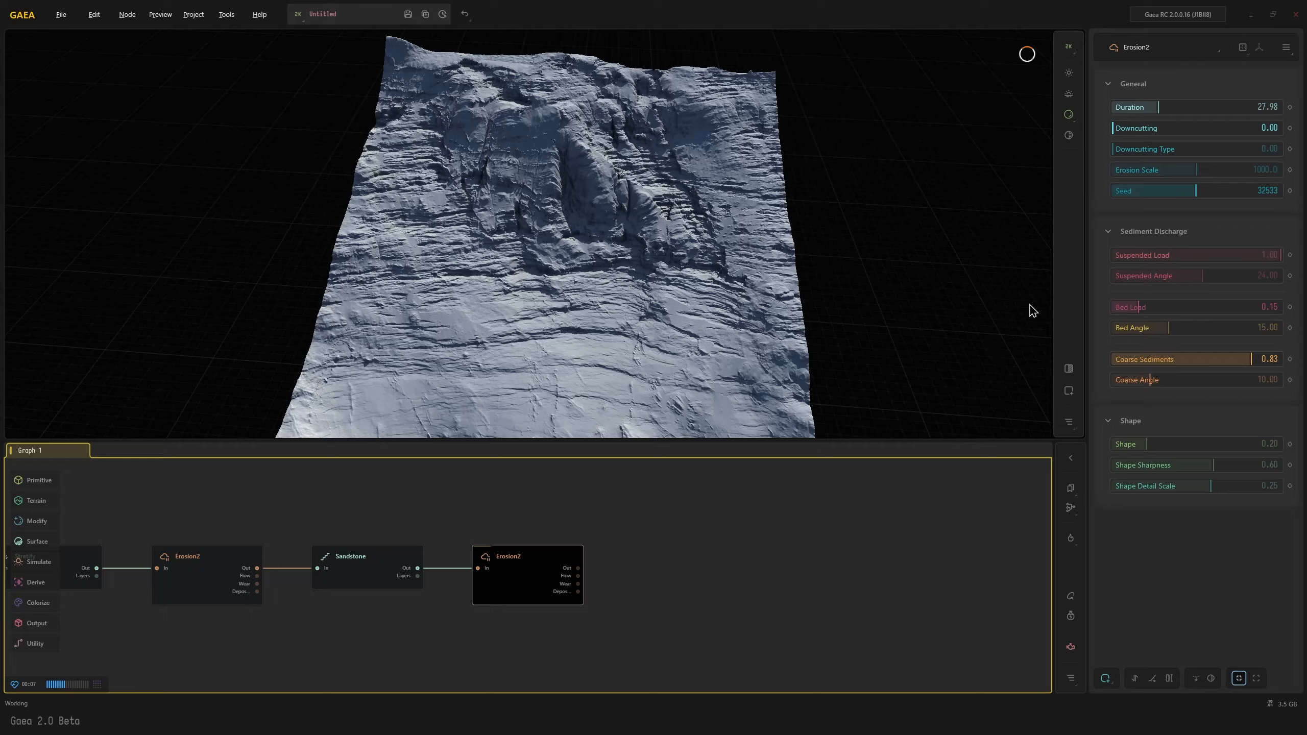
pyautogui.moveTo(810, 338)
pyautogui.mouseDown()
pyautogui.moveTo(692, 301)
pyautogui.moveTo(613, 202)
pyautogui.mouseUp()
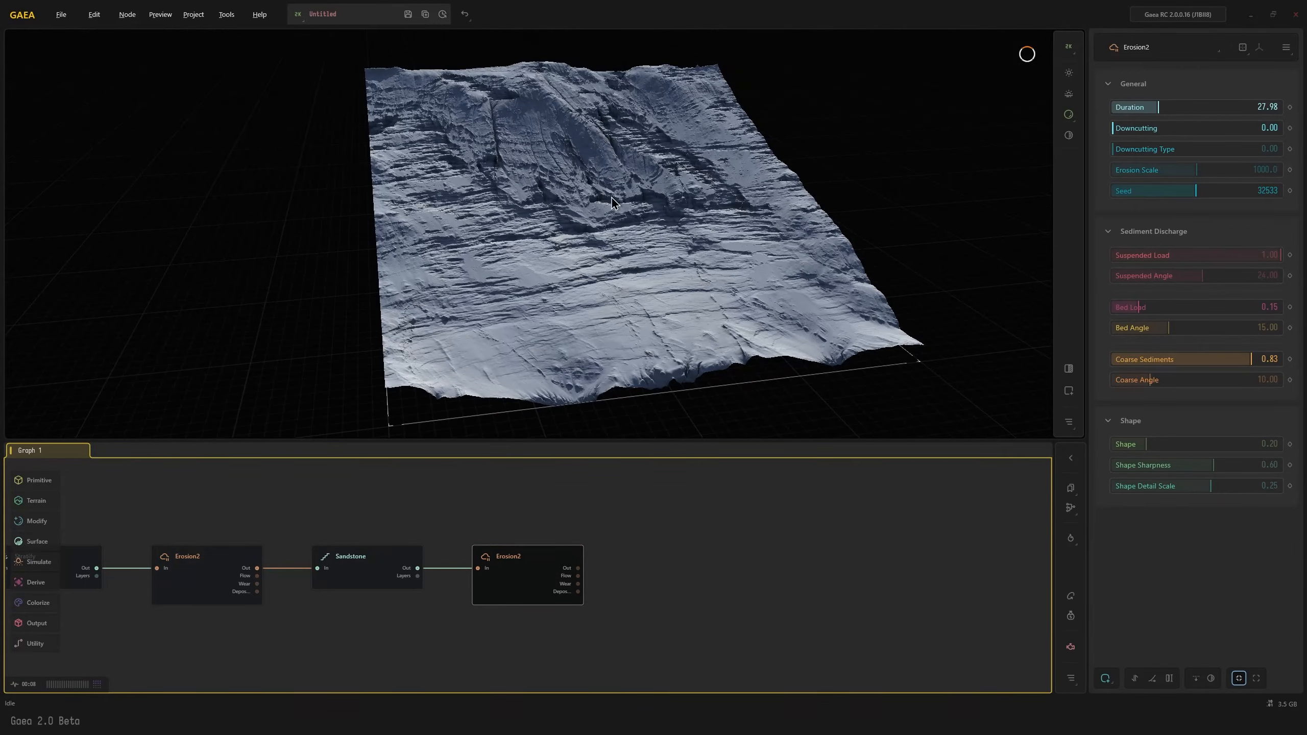
pyautogui.moveTo(748, 165); pyautogui.dragTo(720, 211)
pyautogui.scroll(5, 702, 238)
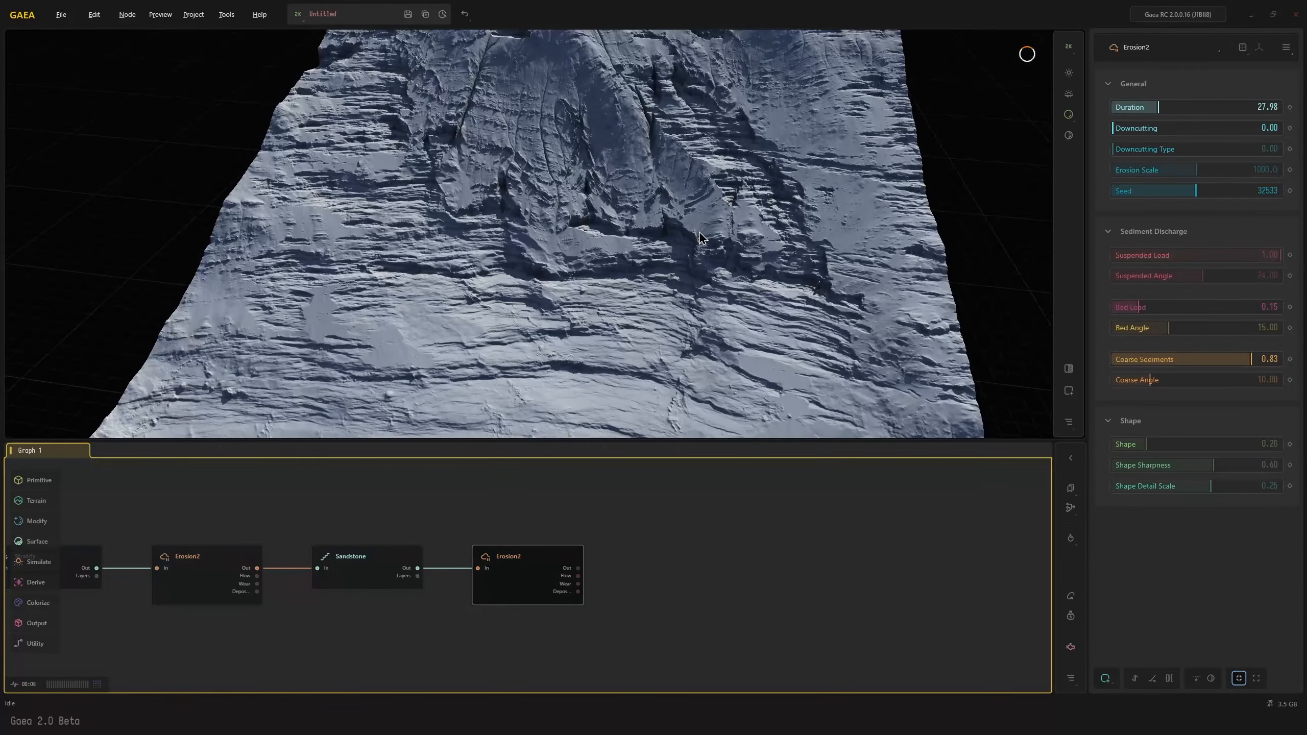
pyautogui.scroll(-3, 663, 205)
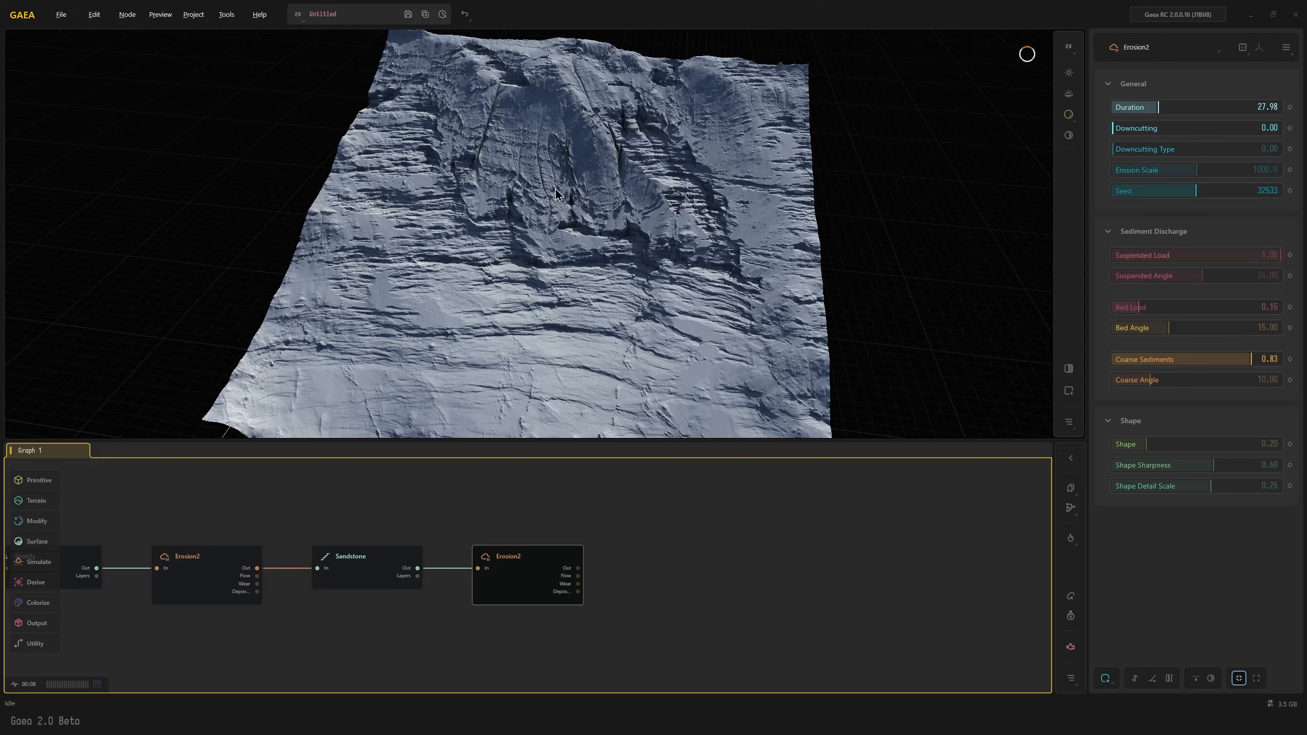
# Mask the third Erosion2 node by height, with a range of 0.00 to 0.37 and a Falloff of 0.05
pyautogui.click(1104, 678)
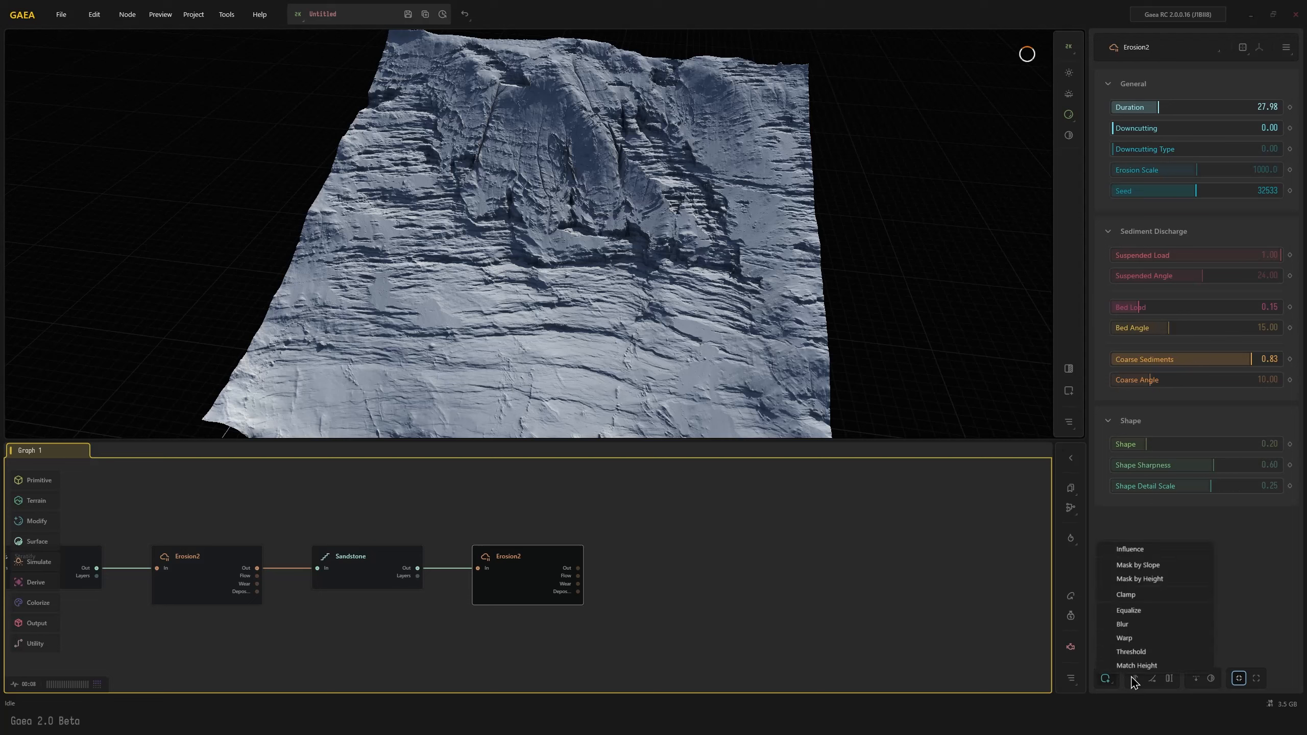
pyautogui.click(1138, 578)
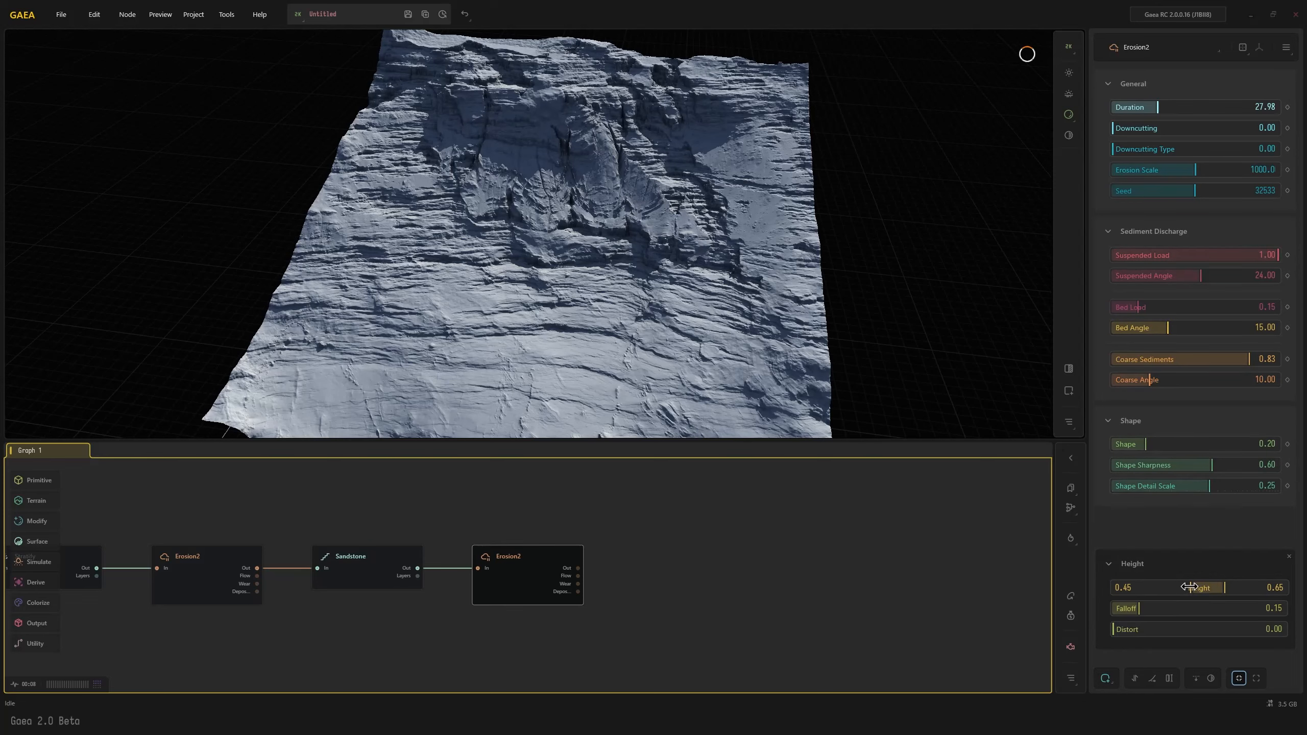
pyautogui.click(1106, 678)
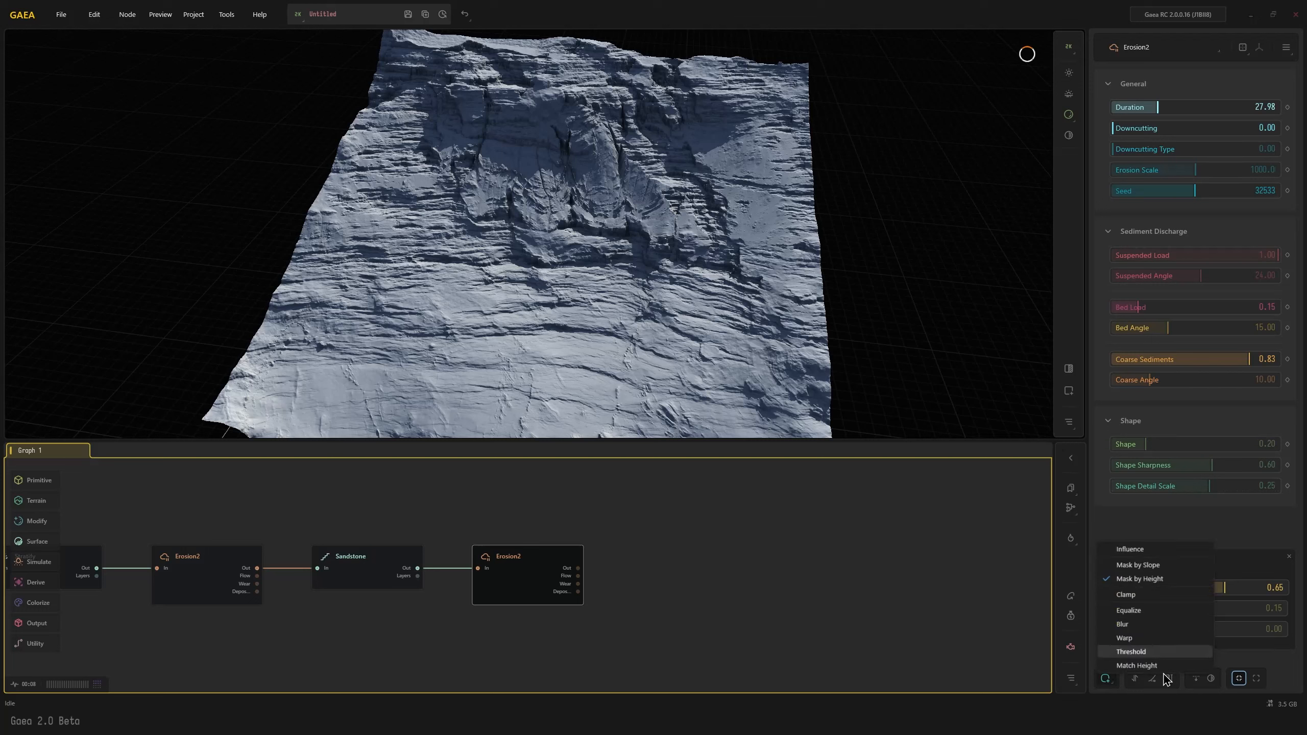
pyautogui.click(1187, 528)
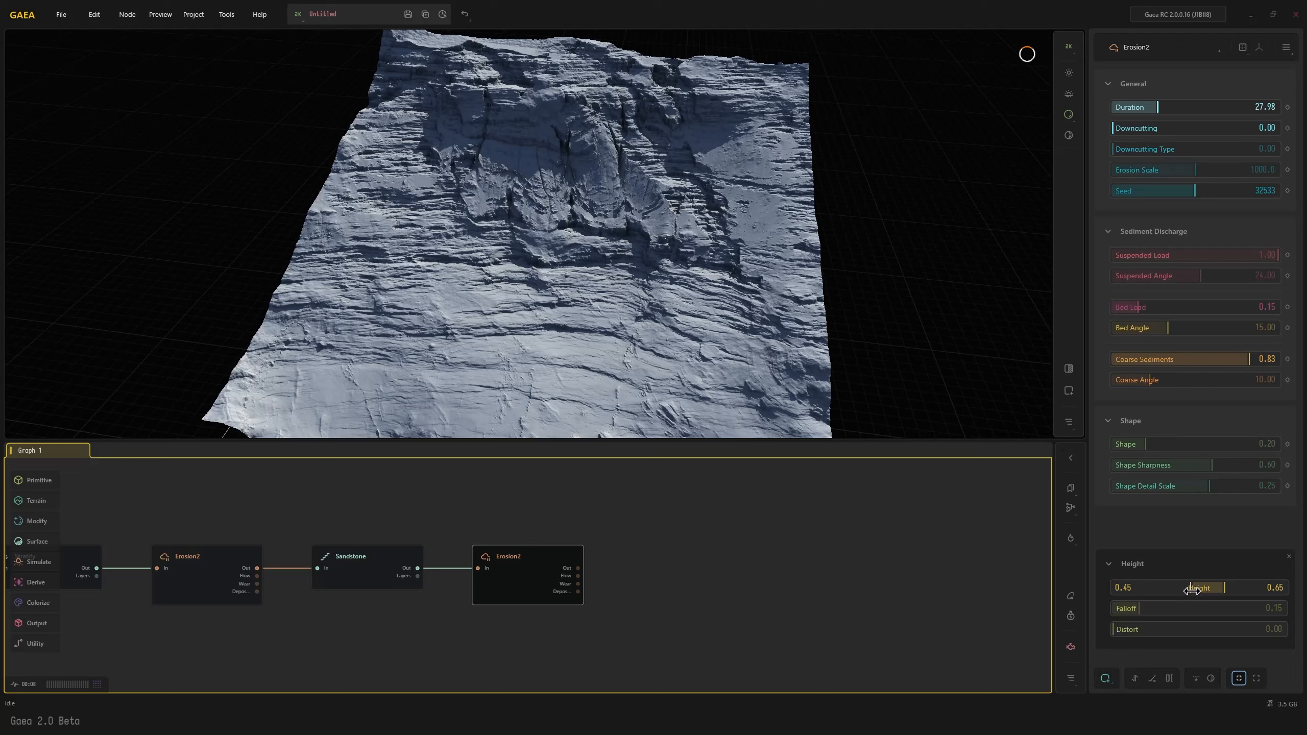
pyautogui.moveTo(1191, 590); pyautogui.dragTo(1112, 588)
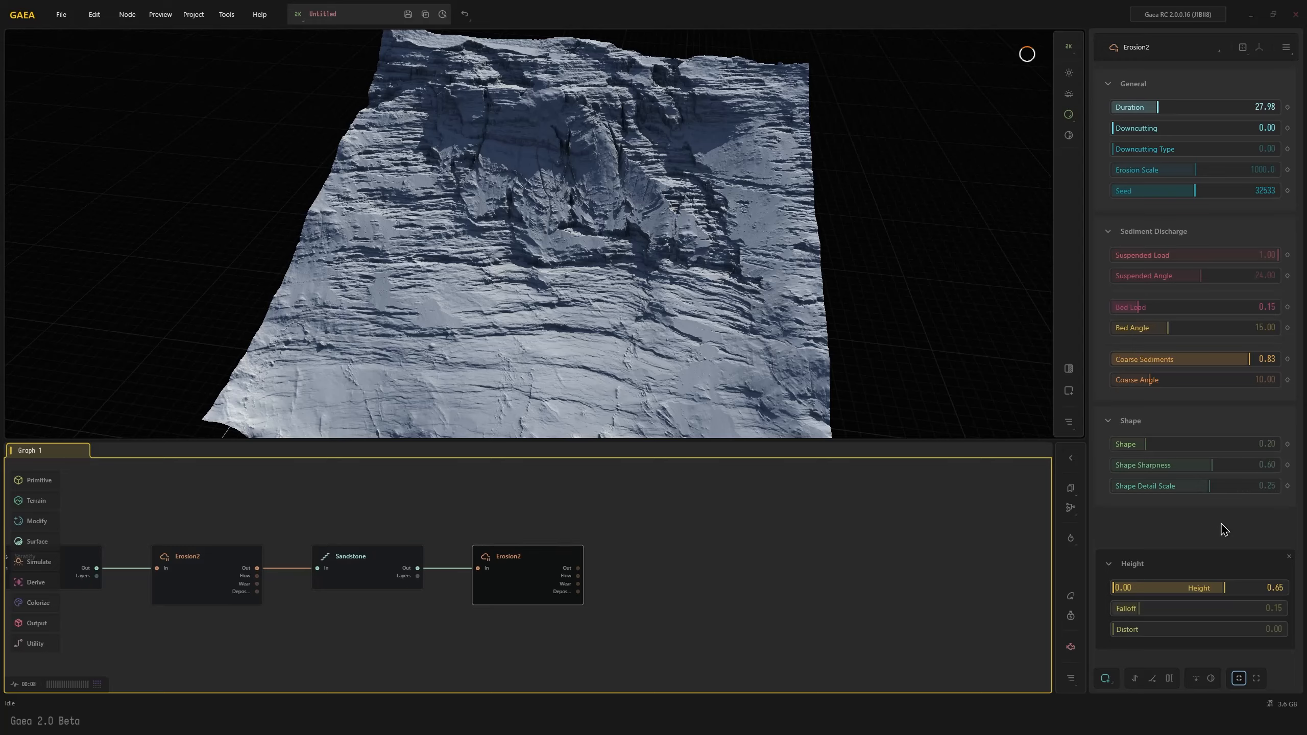
pyautogui.moveTo(745, 370); pyautogui.dragTo(754, 370)
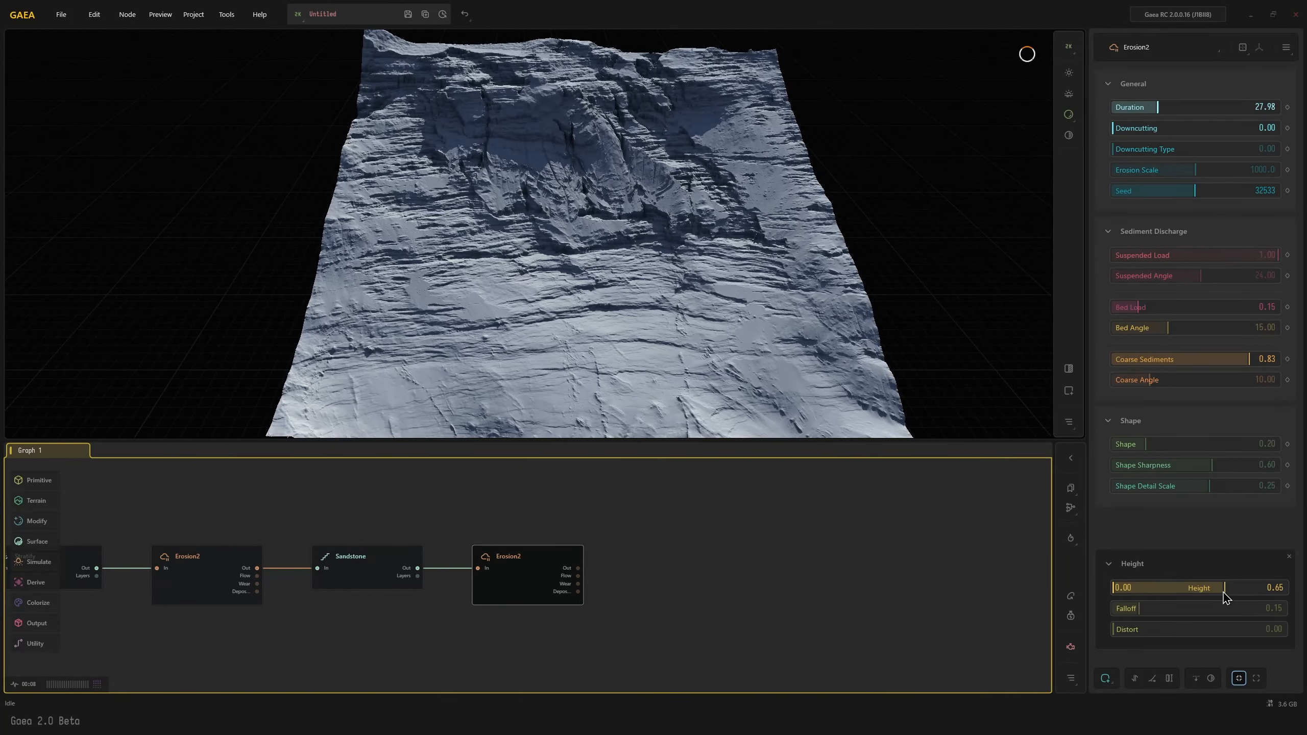
pyautogui.moveTo(1138, 609); pyautogui.dragTo(1123, 610)
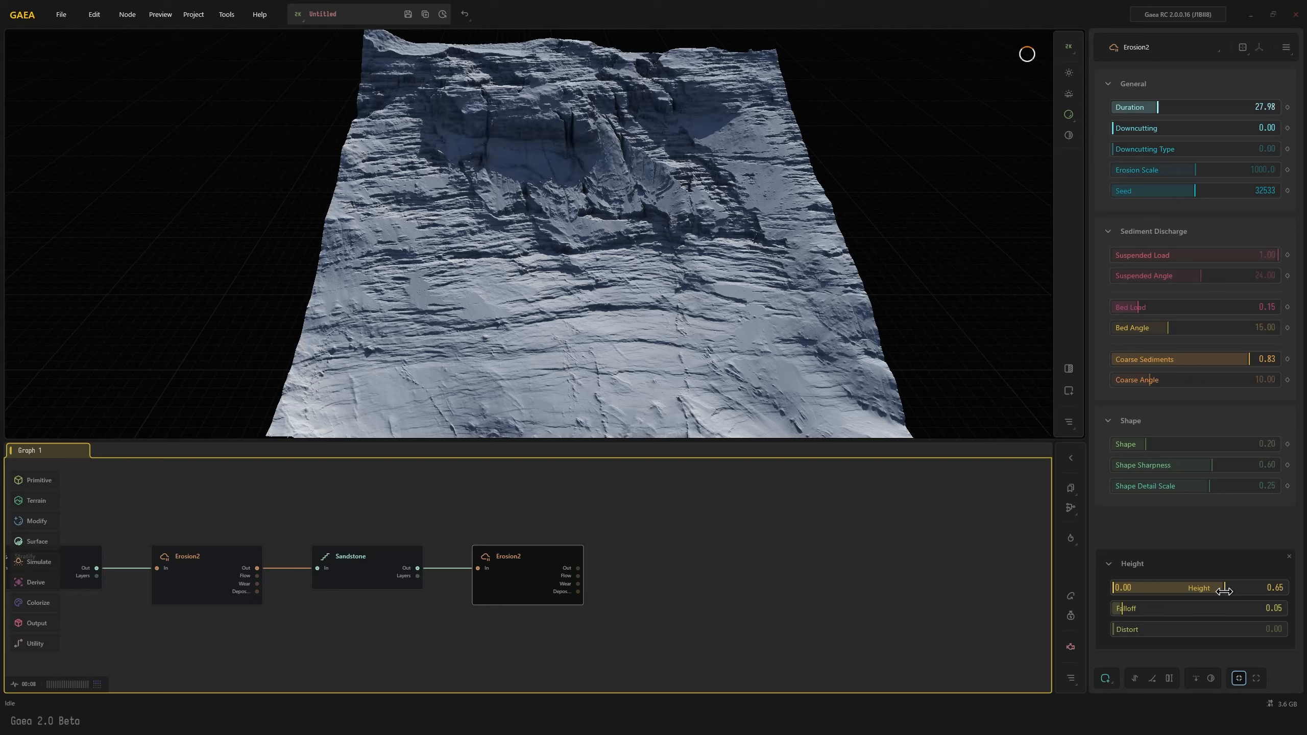
pyautogui.moveTo(1224, 591); pyautogui.dragTo(1177, 591)
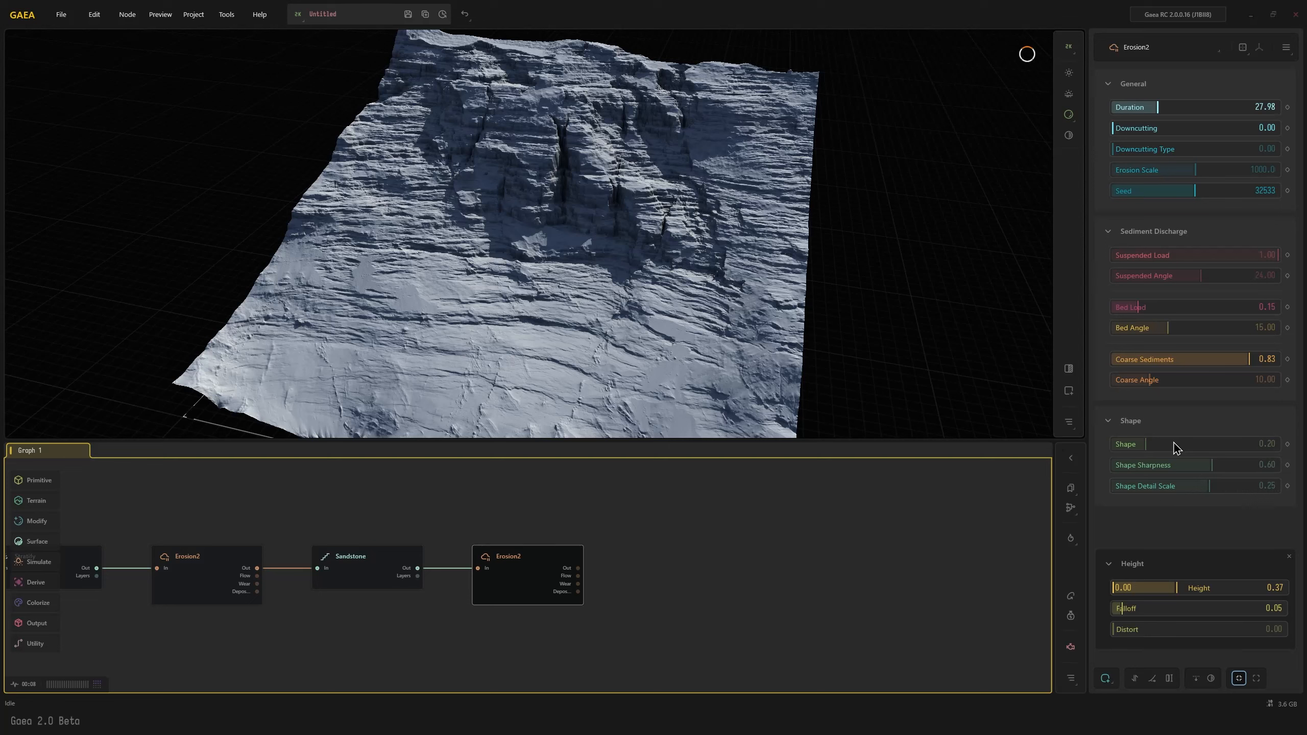
# Set the third Erosion2 node's Duration to 11.58, Bed Load to 0.45 and Erosion Scale to 1509.2
pyautogui.click(1196, 106)
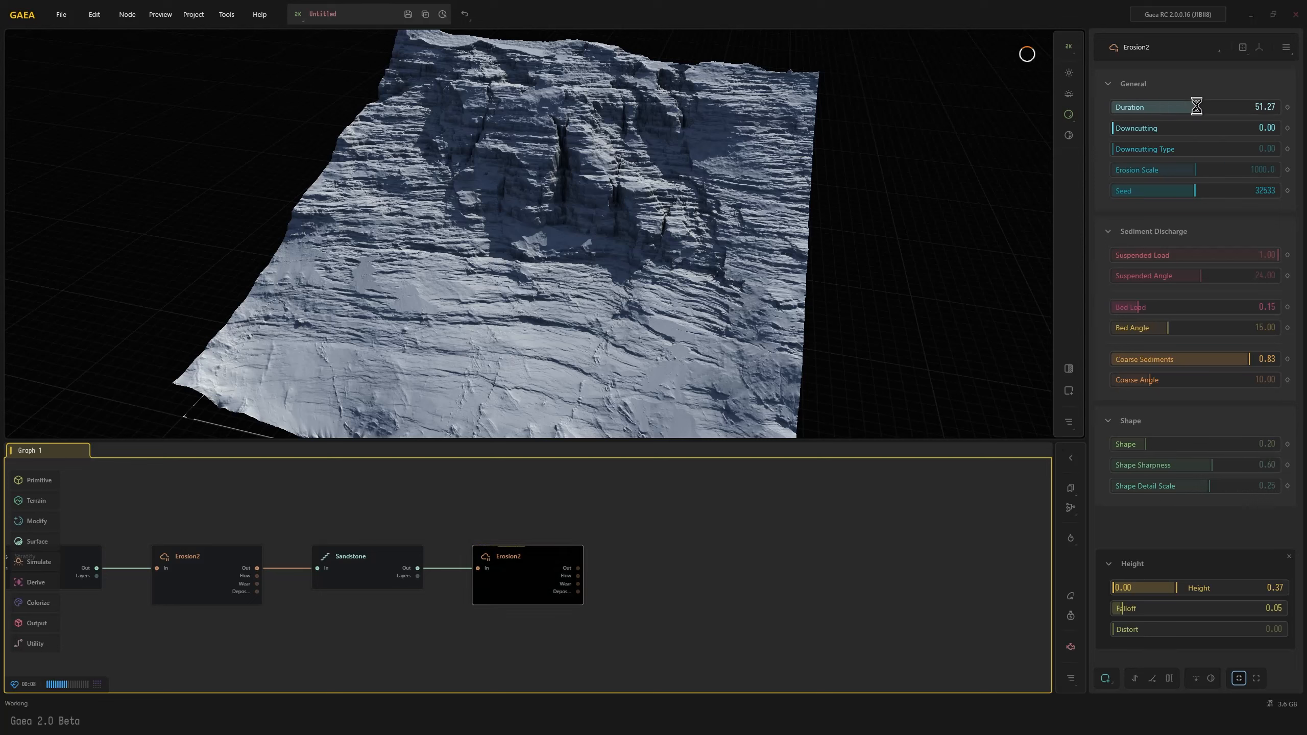
pyautogui.click(1130, 110)
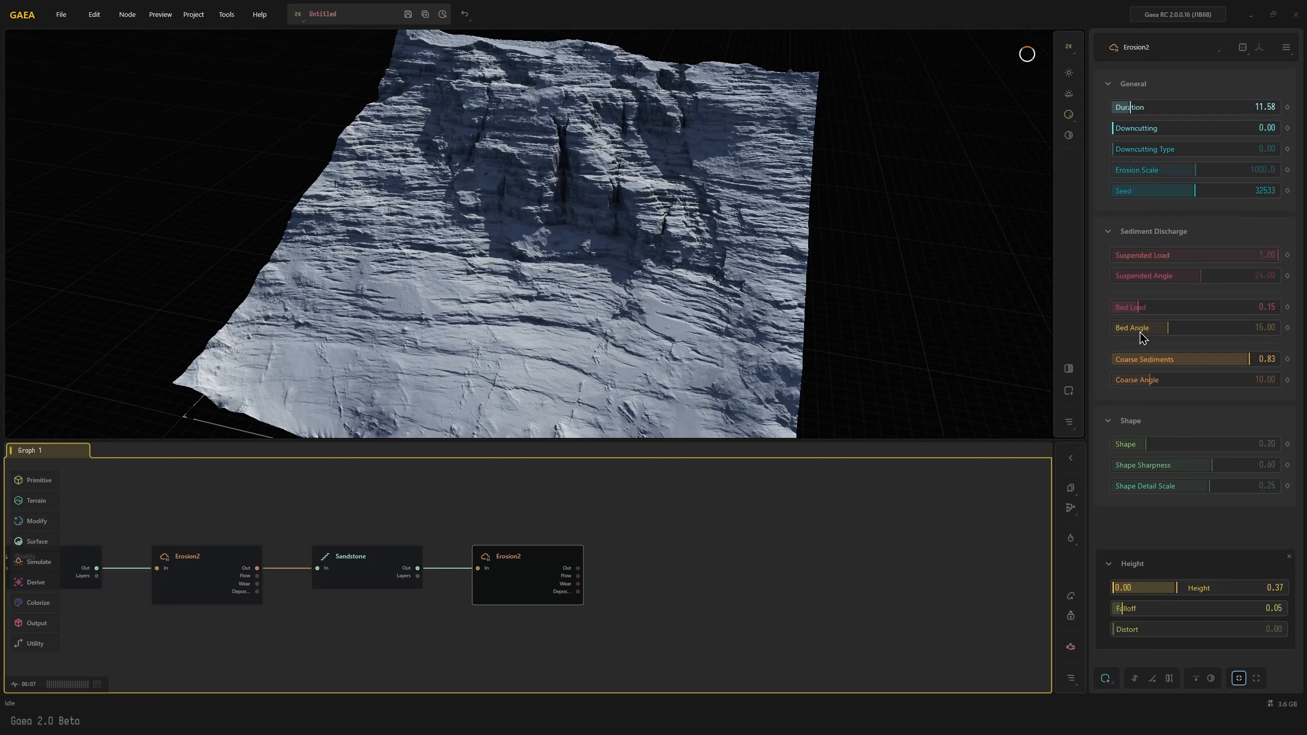
pyautogui.click(1161, 307)
pyautogui.click(1186, 308)
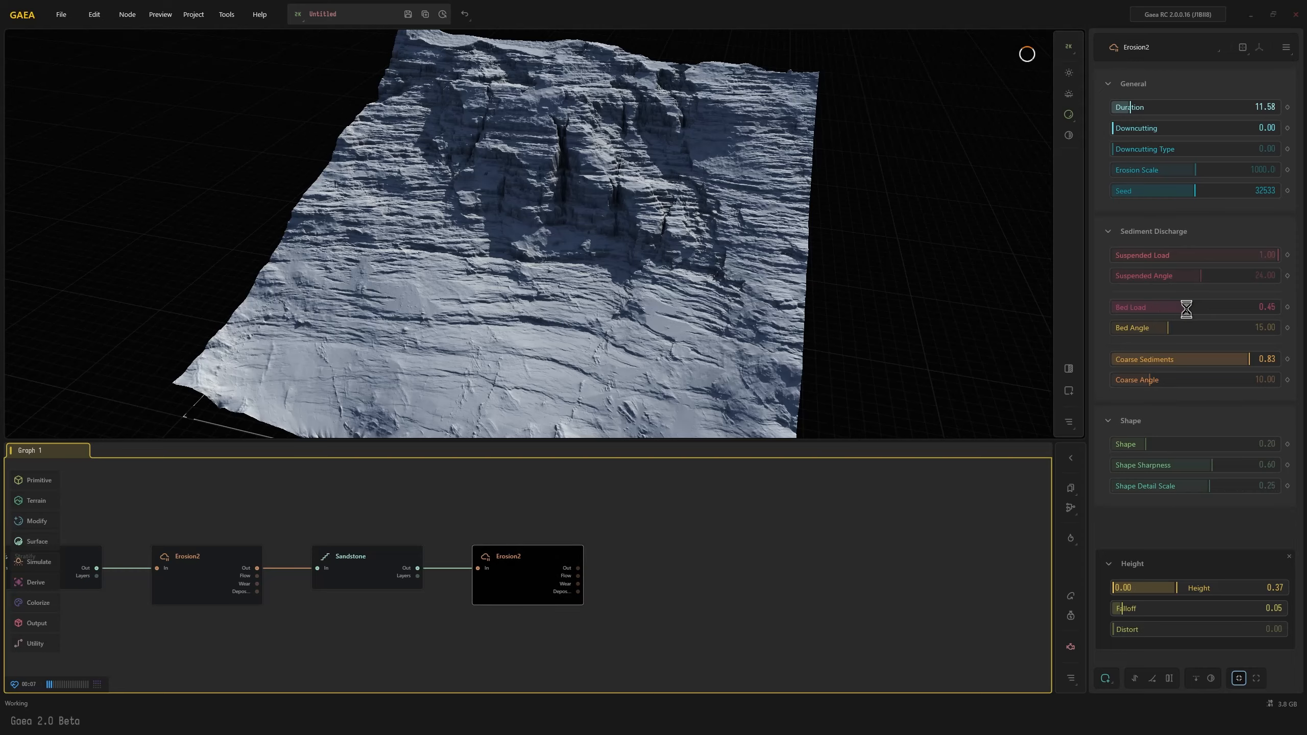
pyautogui.click(1223, 171)
pyautogui.click(1237, 171)
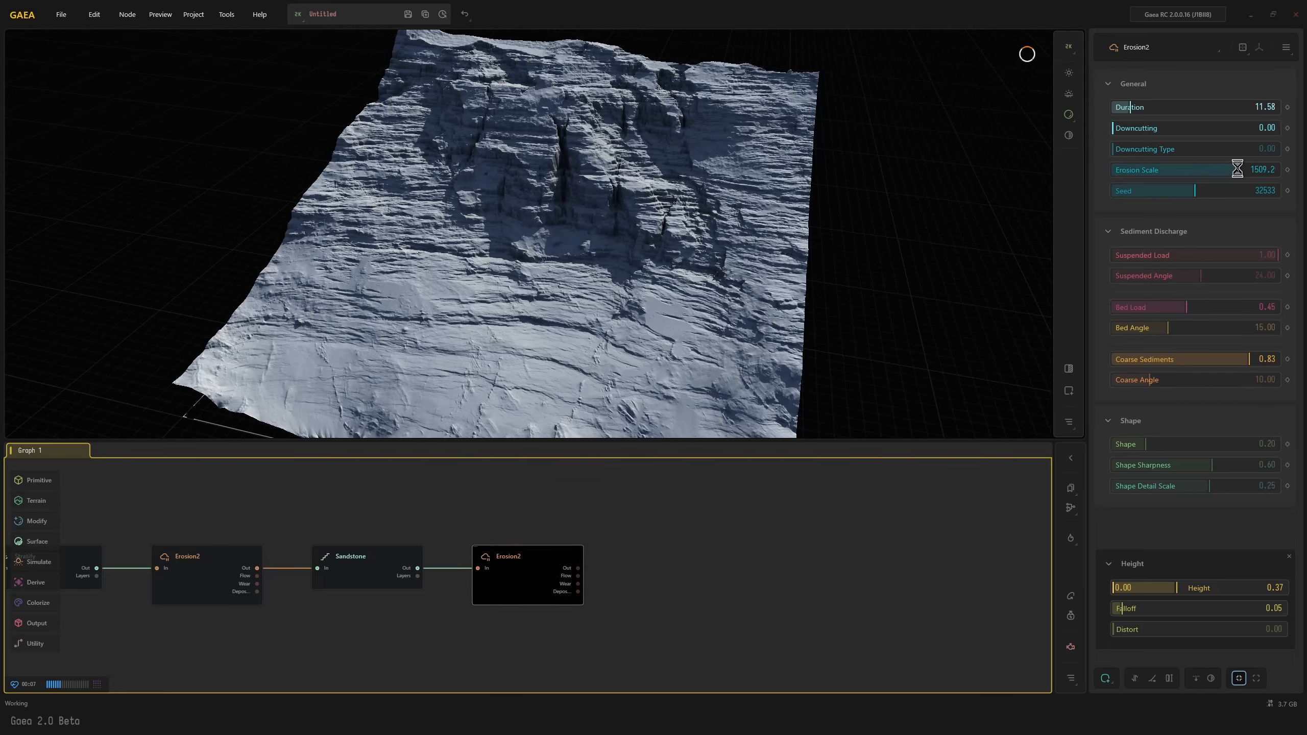
pyautogui.moveTo(517, 305); pyautogui.dragTo(523, 346)
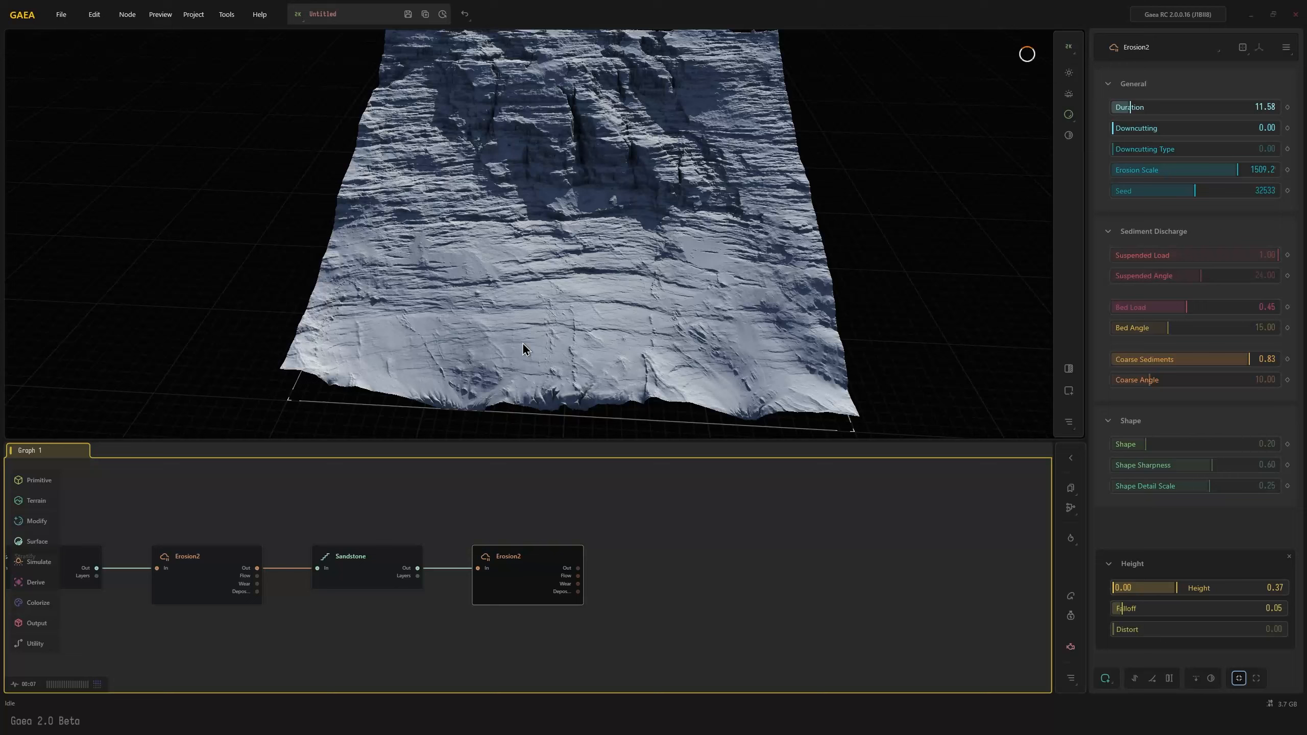
pyautogui.moveTo(479, 256); pyautogui.dragTo(563, 302)
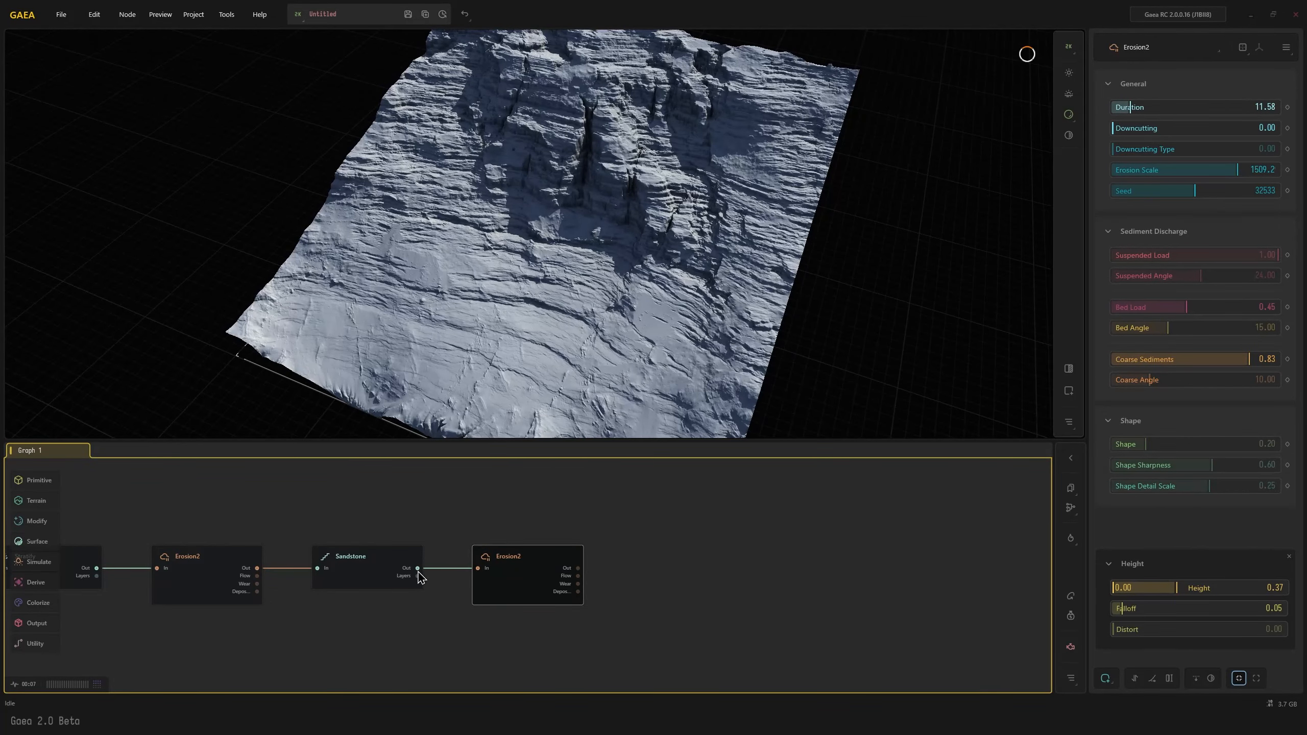
# Raise the upper limit of the third Erosion2 node's height mask to 0.48
pyautogui.click(399, 575)
pyautogui.click(536, 580)
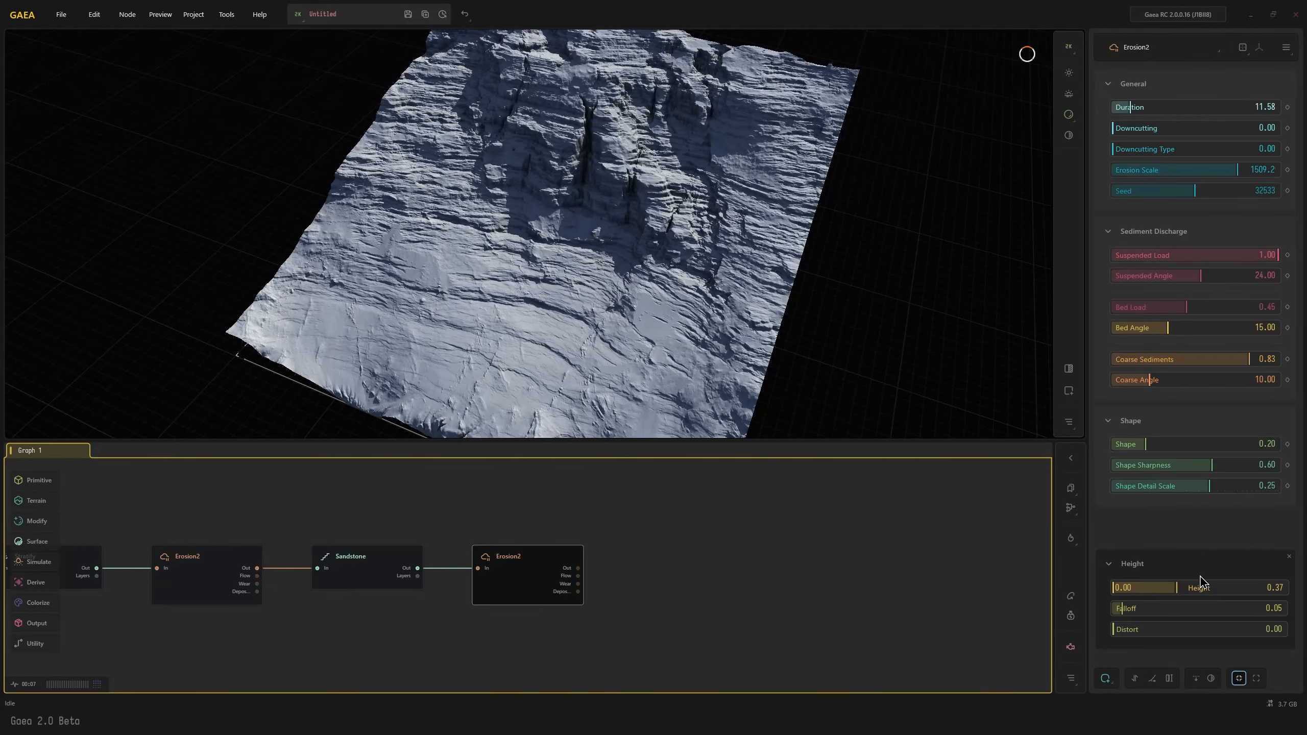
pyautogui.moveTo(1177, 587); pyautogui.dragTo(1193, 587)
pyautogui.moveTo(689, 311); pyautogui.dragTo(649, 298)
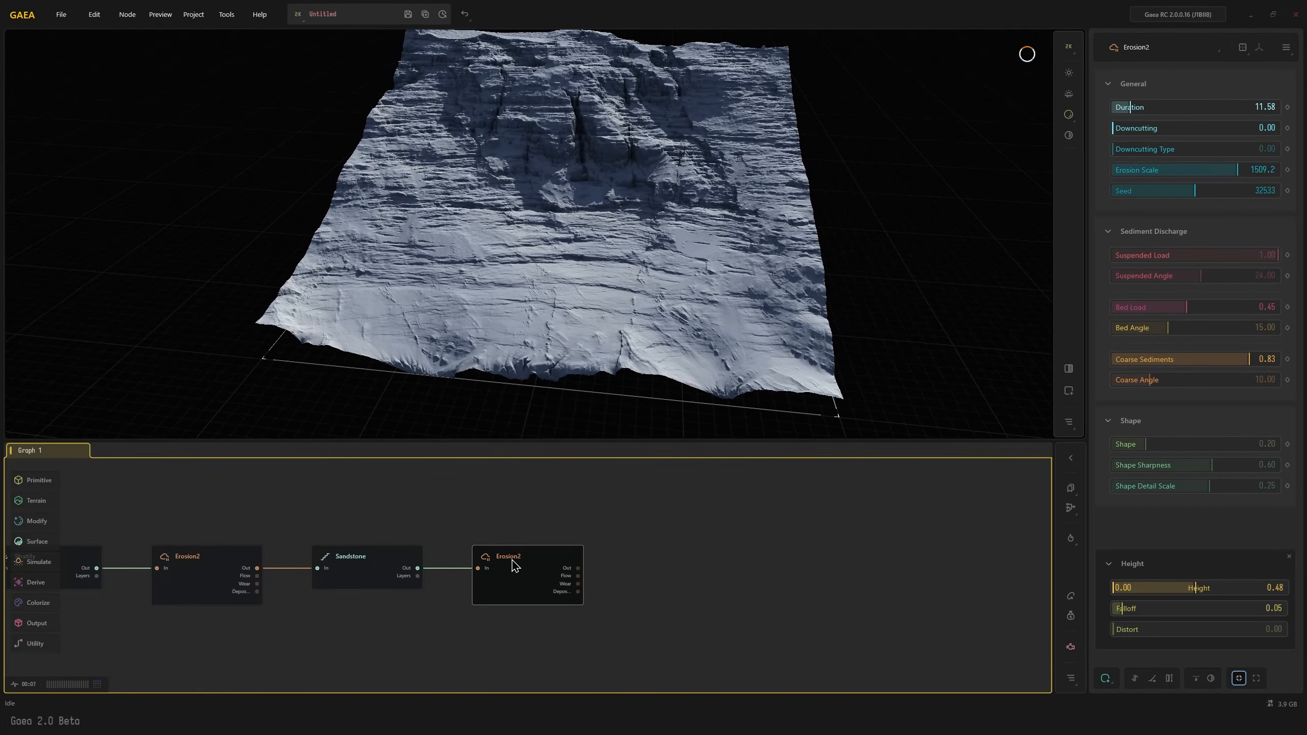
# Add a fourth Erosion2 node connected after the third Erosion2 node
pyautogui.moveTo(521, 573); pyautogui.dragTo(512, 572)
pyautogui.press('Tab')
pyautogui.write('e2')
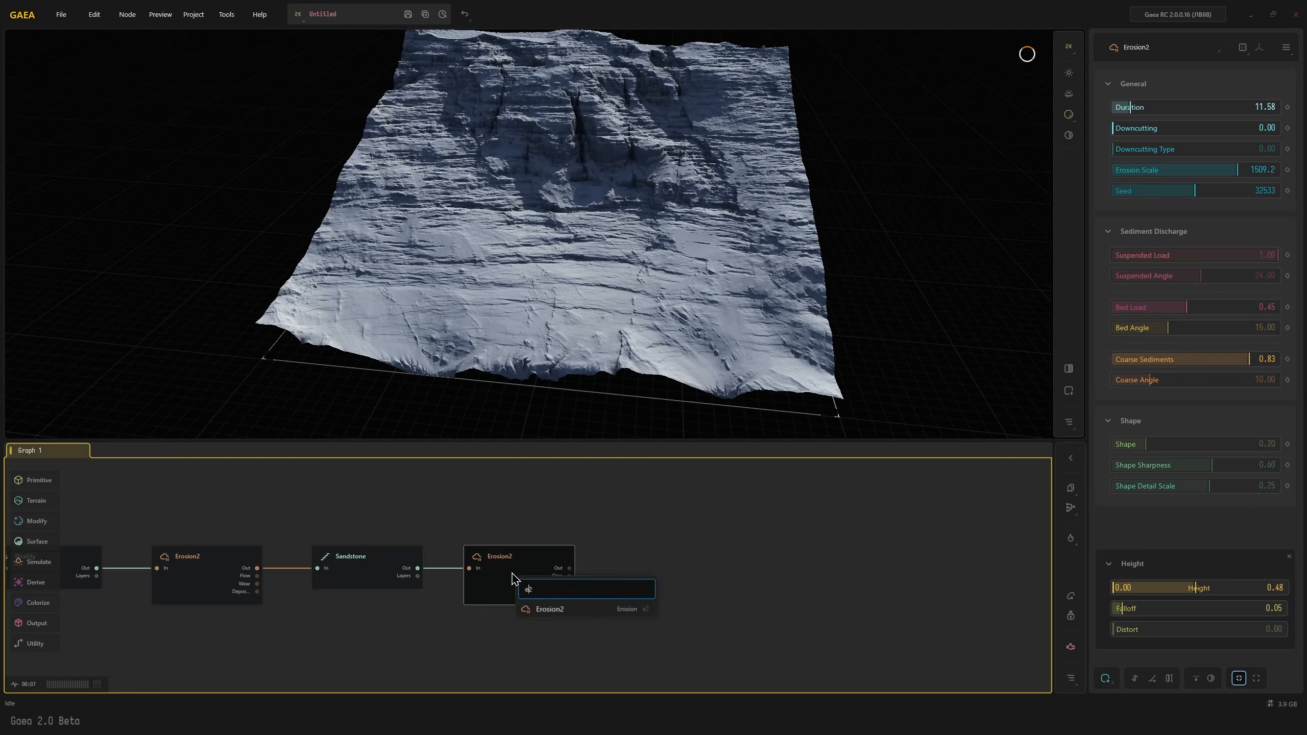
pyautogui.click(555, 606)
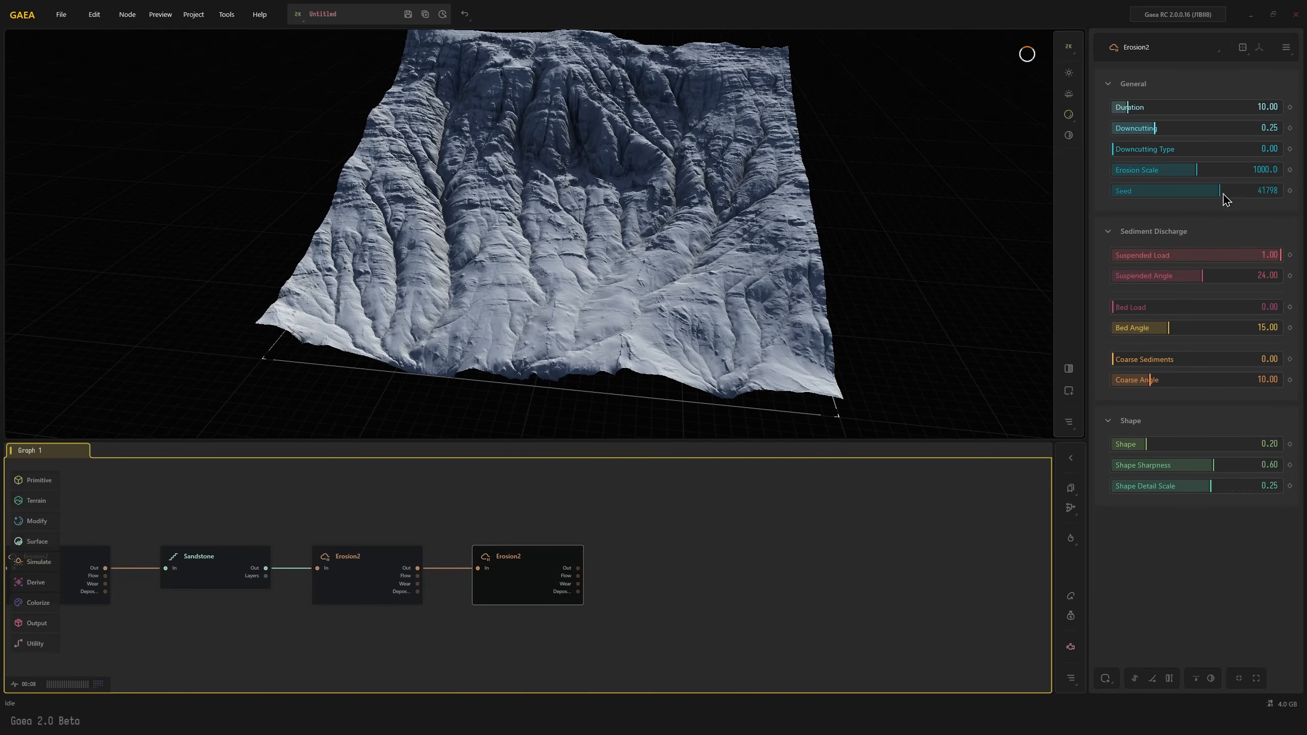
# Set the fourth Erosion2 node's Downcutting to 0.00, Erosion Scale to 1620.9, Bed Load to 0.66, Shape Sharpness to 0.03 and Shape Detail Scale to 0.01
pyautogui.moveTo(1155, 129); pyautogui.dragTo(1072, 129)
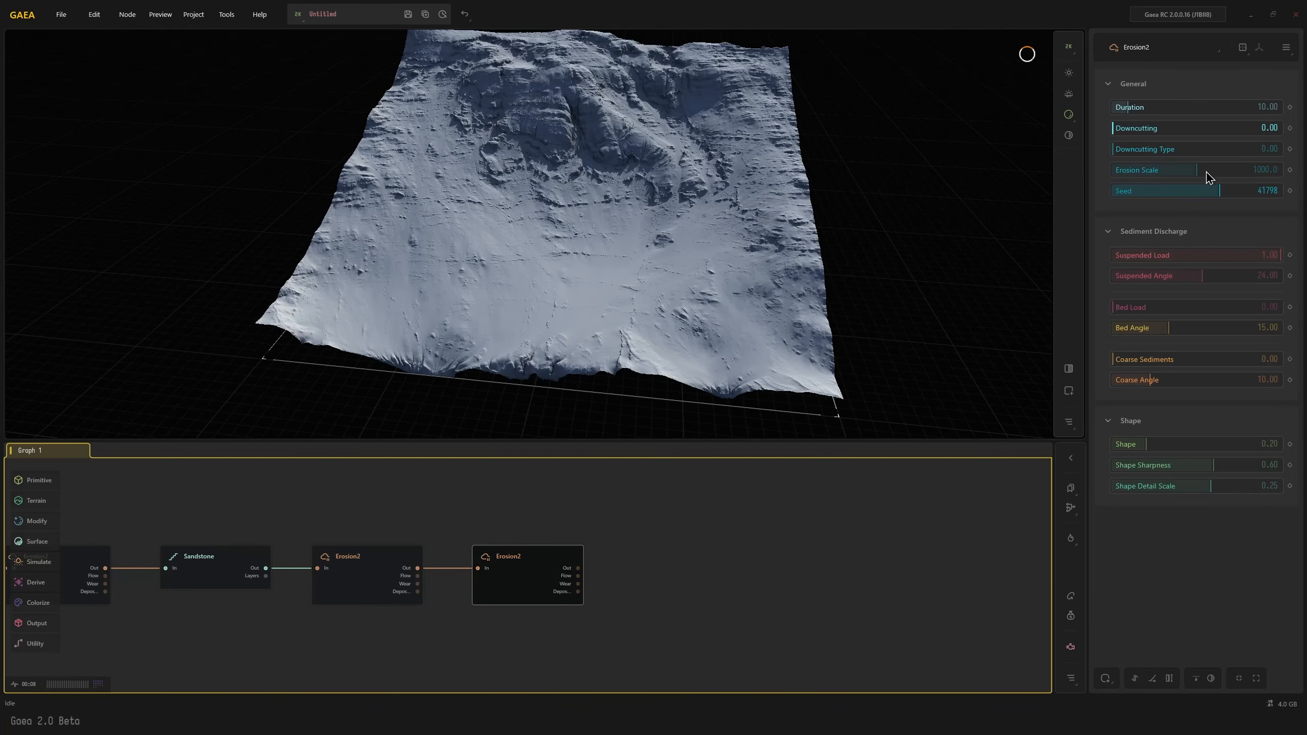
pyautogui.click(1249, 172)
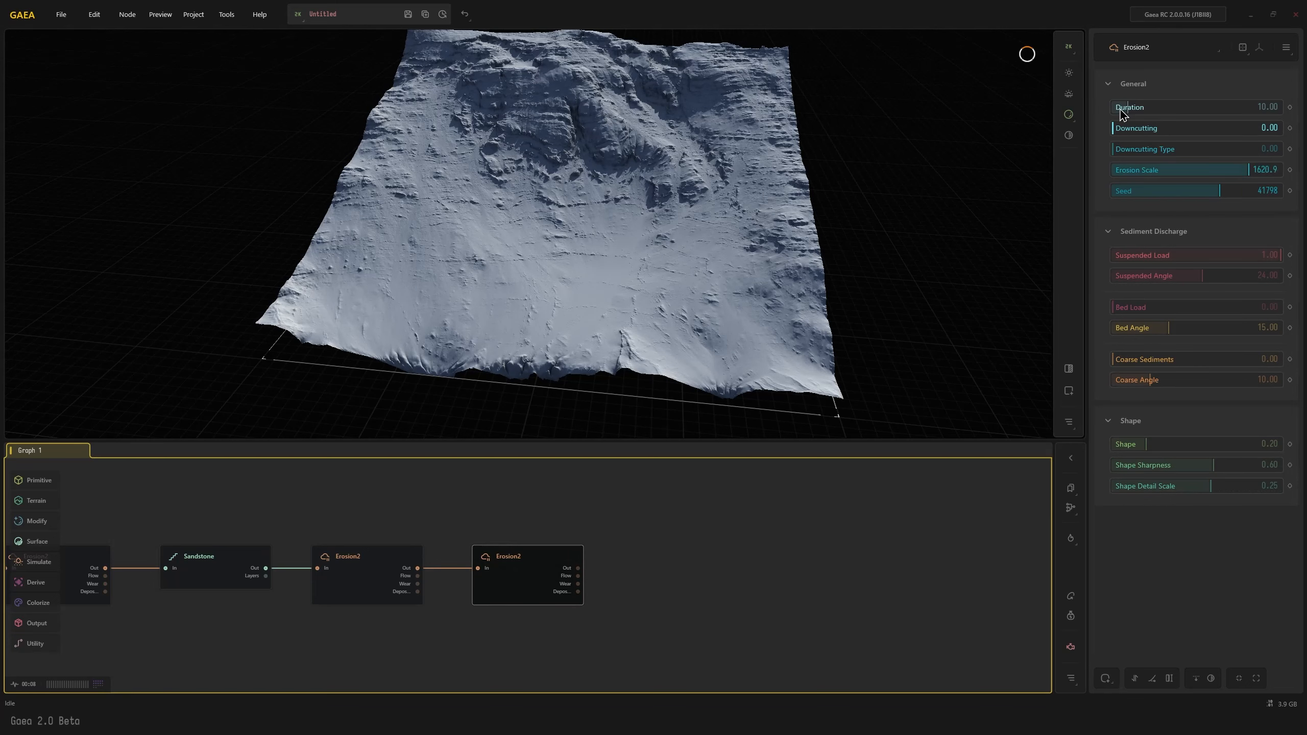
pyautogui.click(1224, 307)
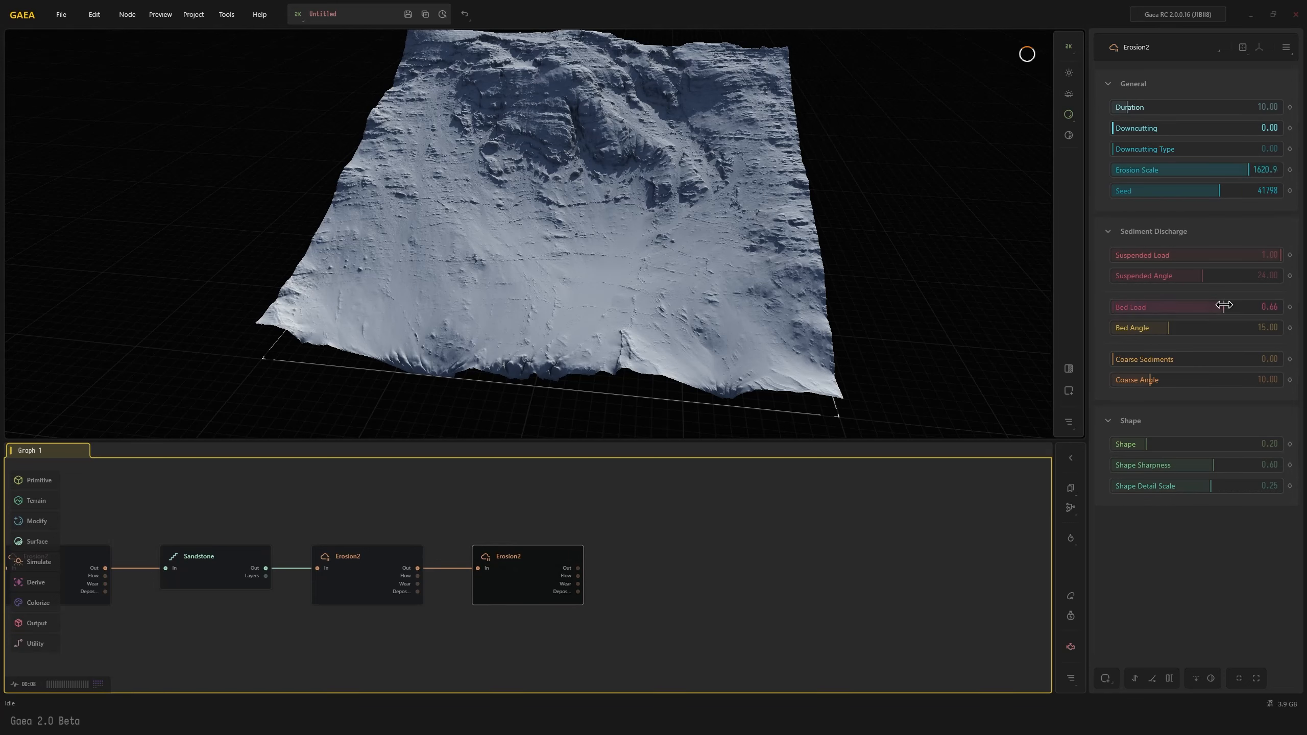
pyautogui.click(1119, 466)
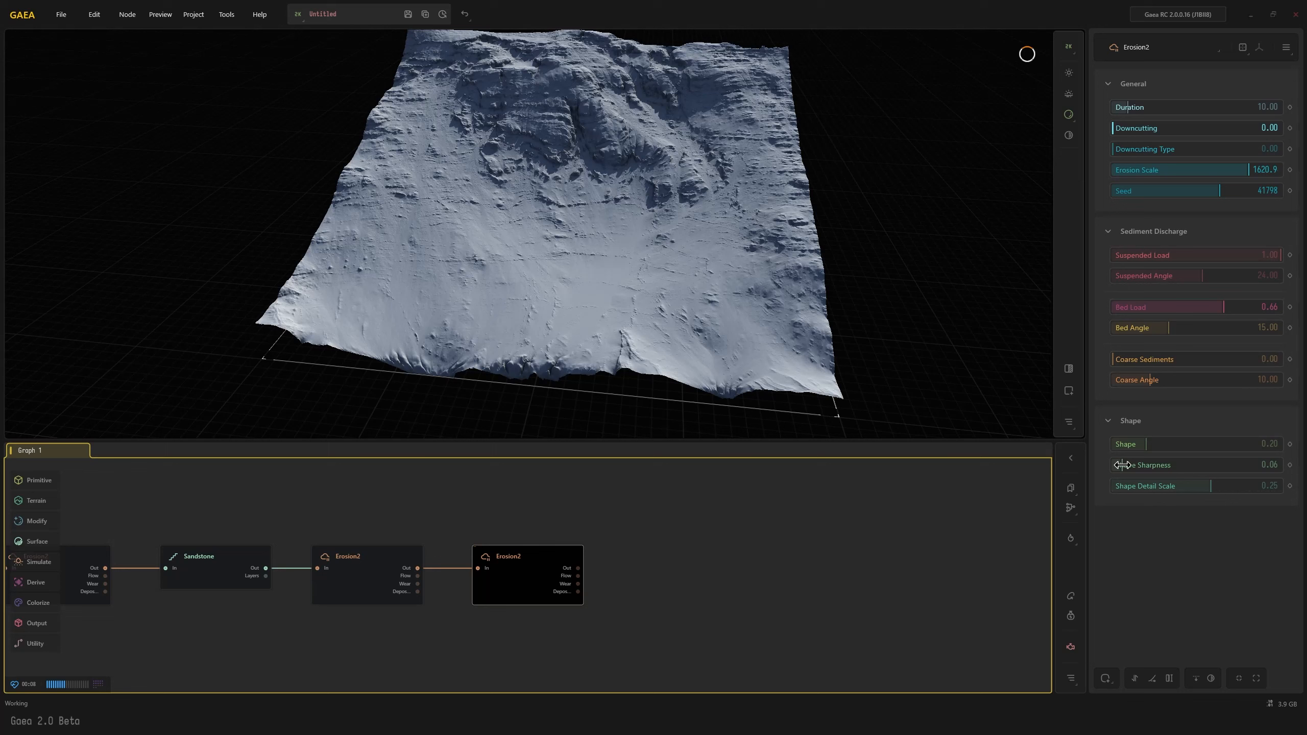
pyautogui.click(1117, 486)
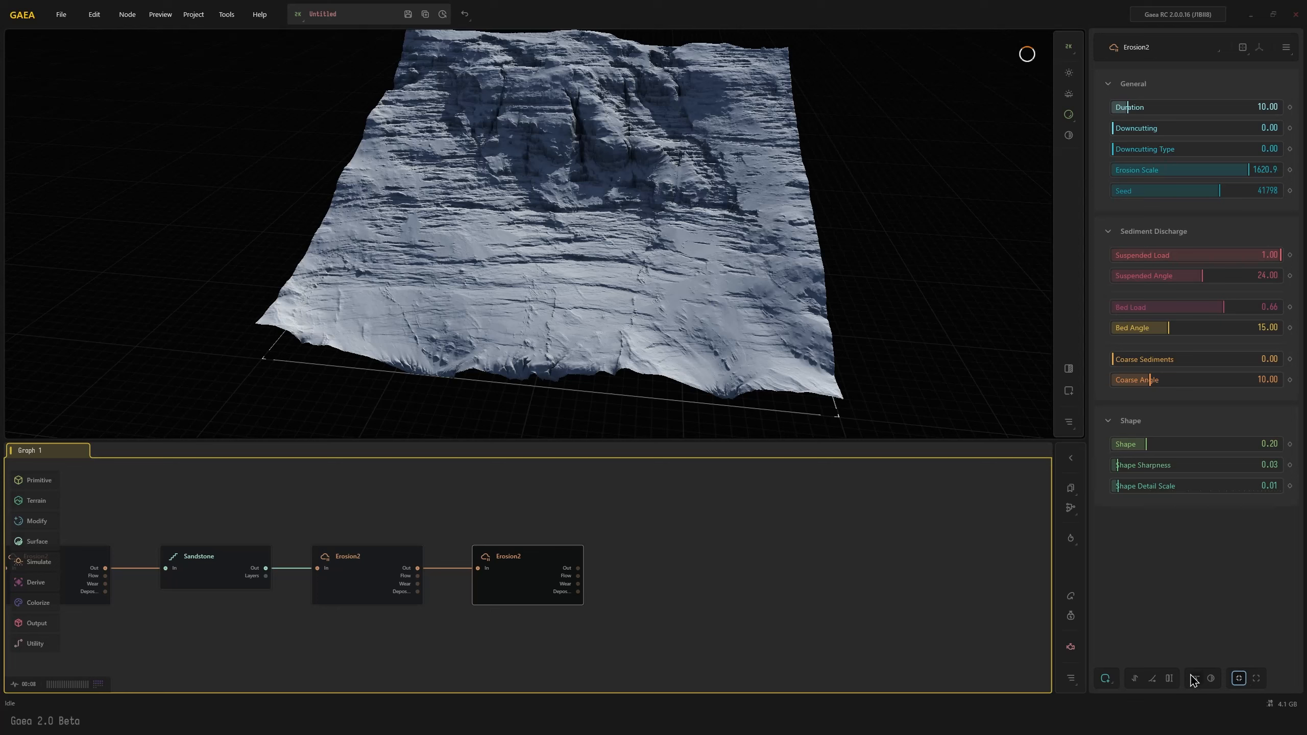
# Mask the fourth Erosion2 node by height, with a range of 0.00 to 0.38
pyautogui.click(1106, 680)
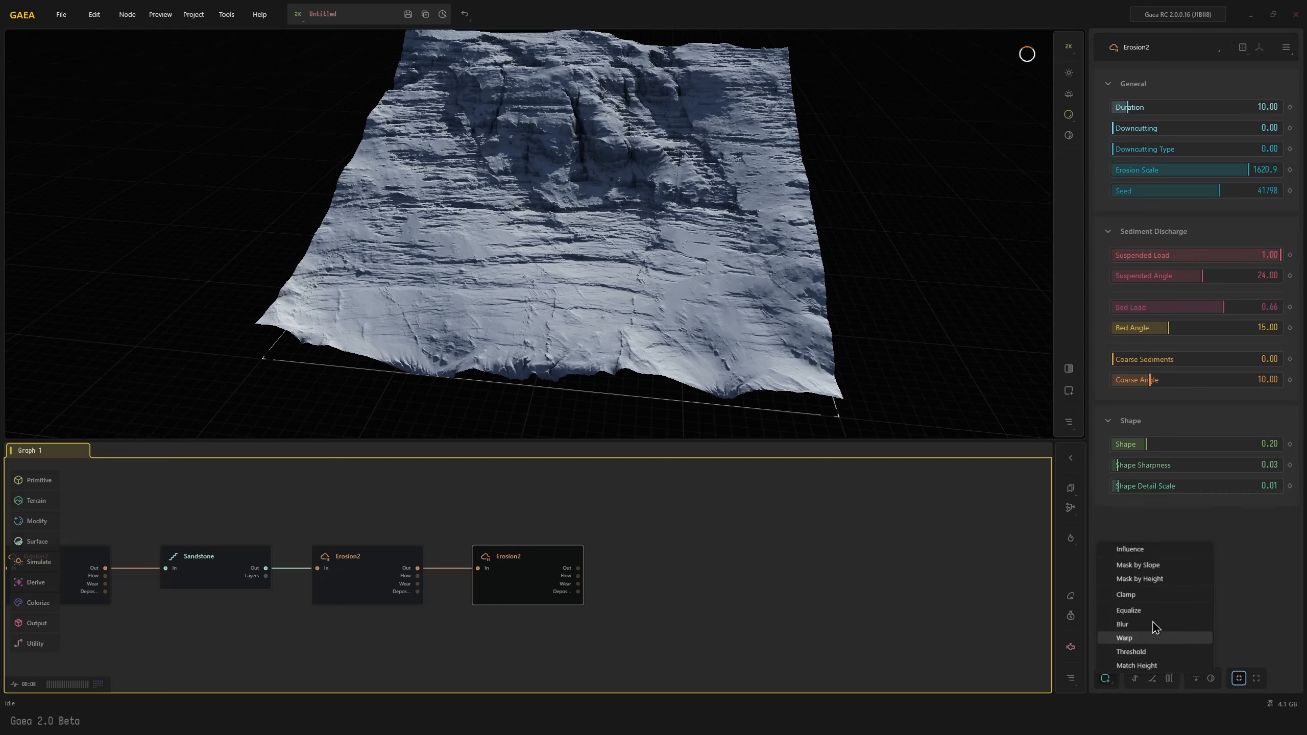
pyautogui.click(1155, 578)
pyautogui.moveTo(1216, 597); pyautogui.dragTo(1178, 587)
pyautogui.scroll(2, 698, 254)
pyautogui.scroll(-3, 680, 286)
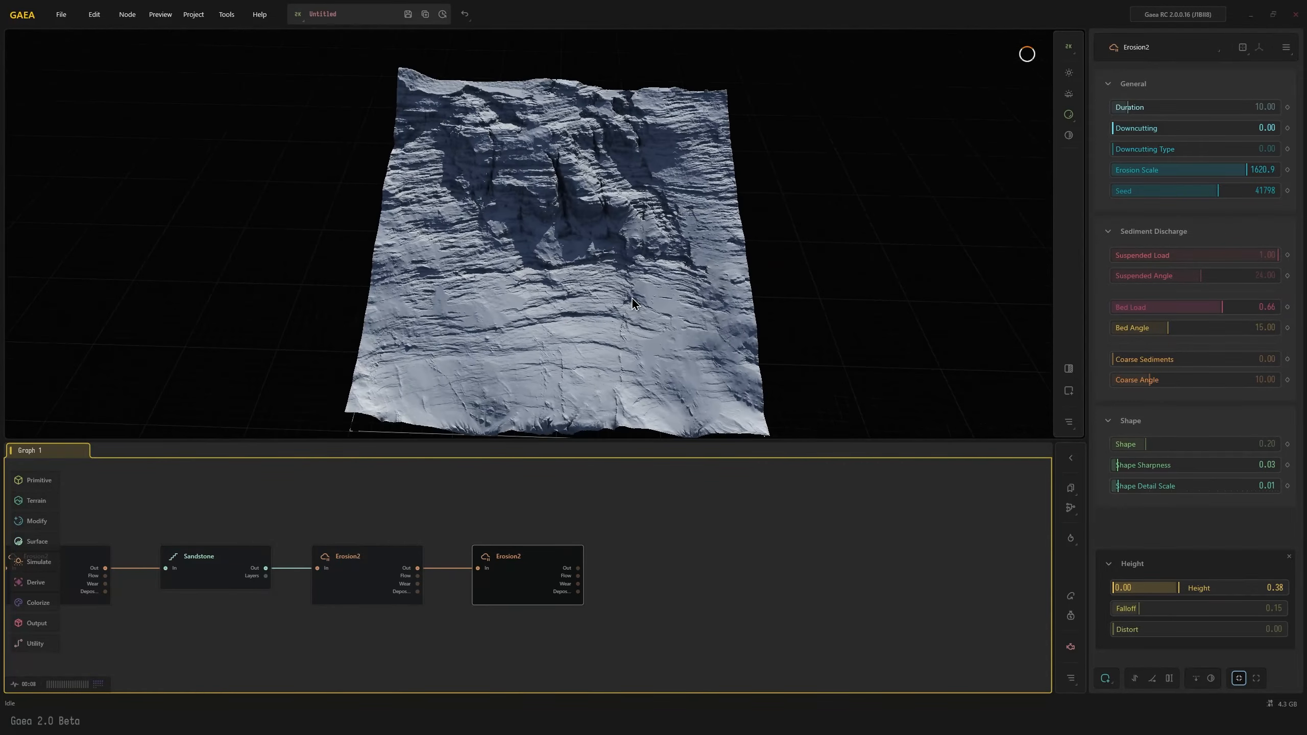
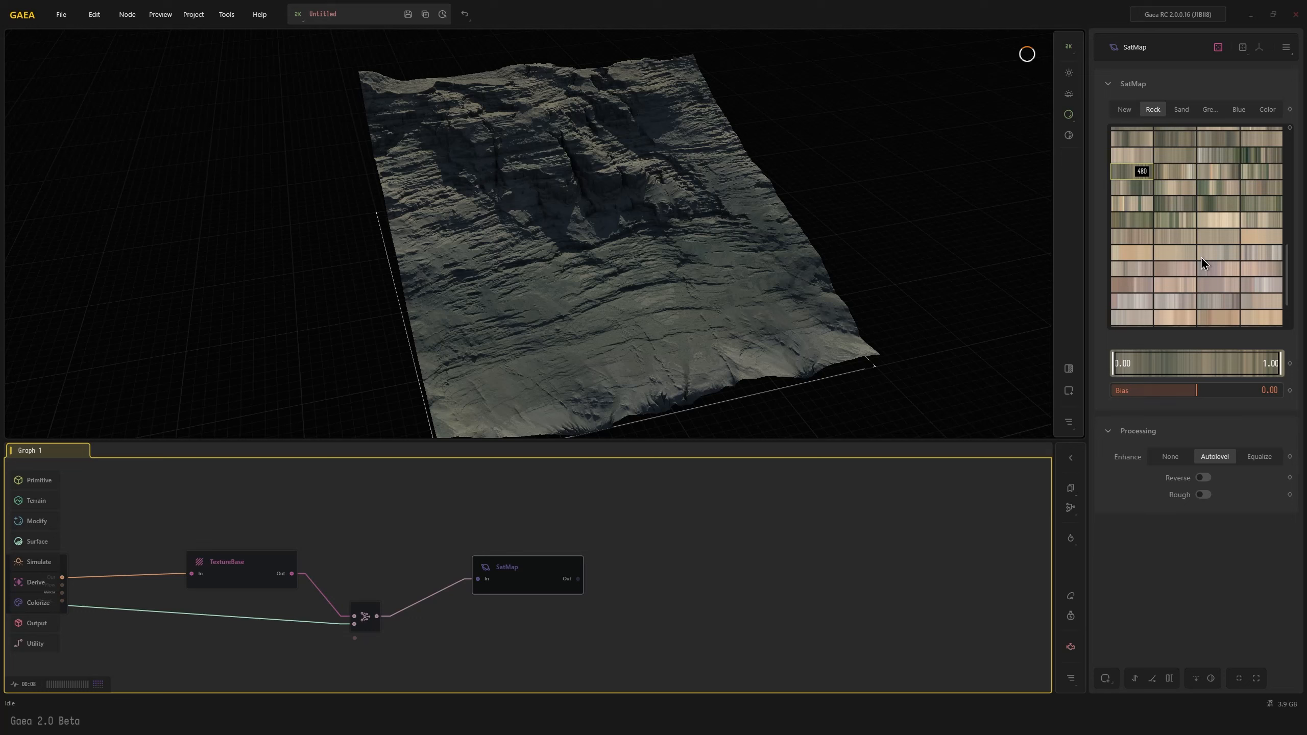
# Apply Rock color map 530 to the SatMap node and inspect the coloring on the terrain
pyautogui.click(1213, 303)
pyautogui.scroll(-2, 1214, 302)
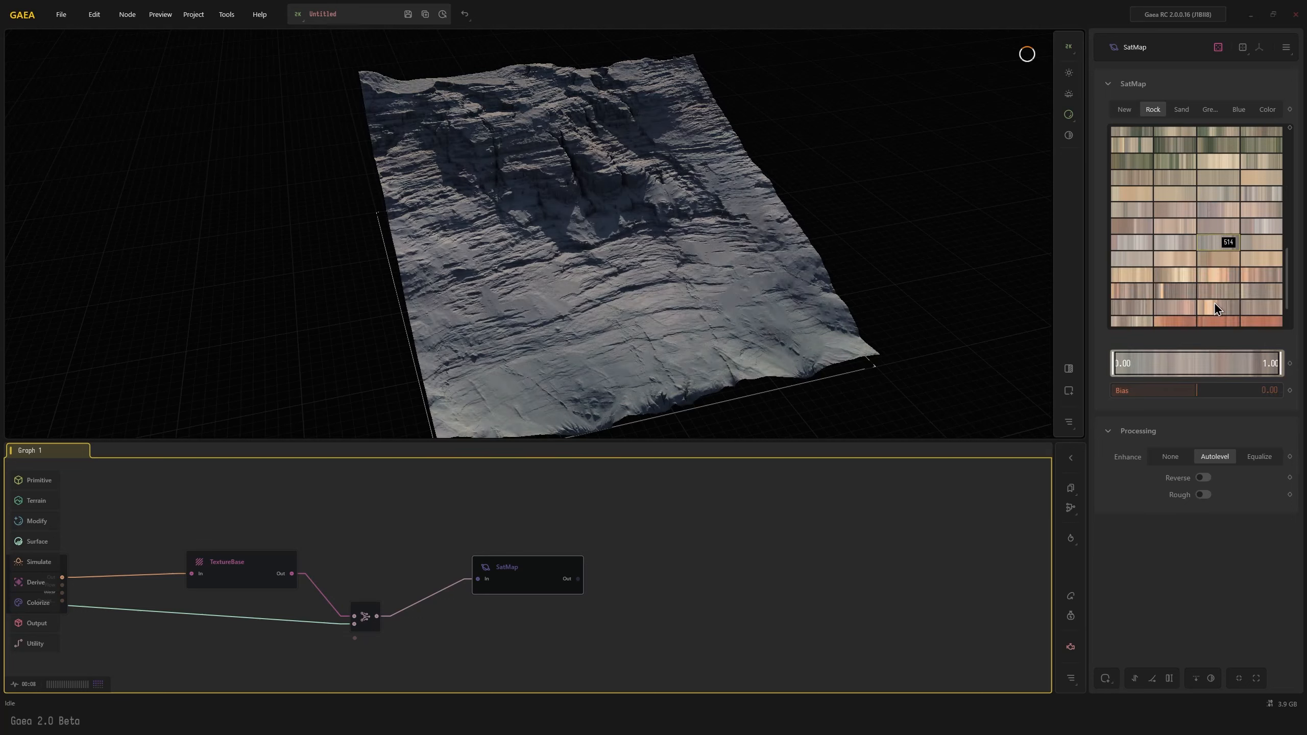
pyautogui.click(1214, 303)
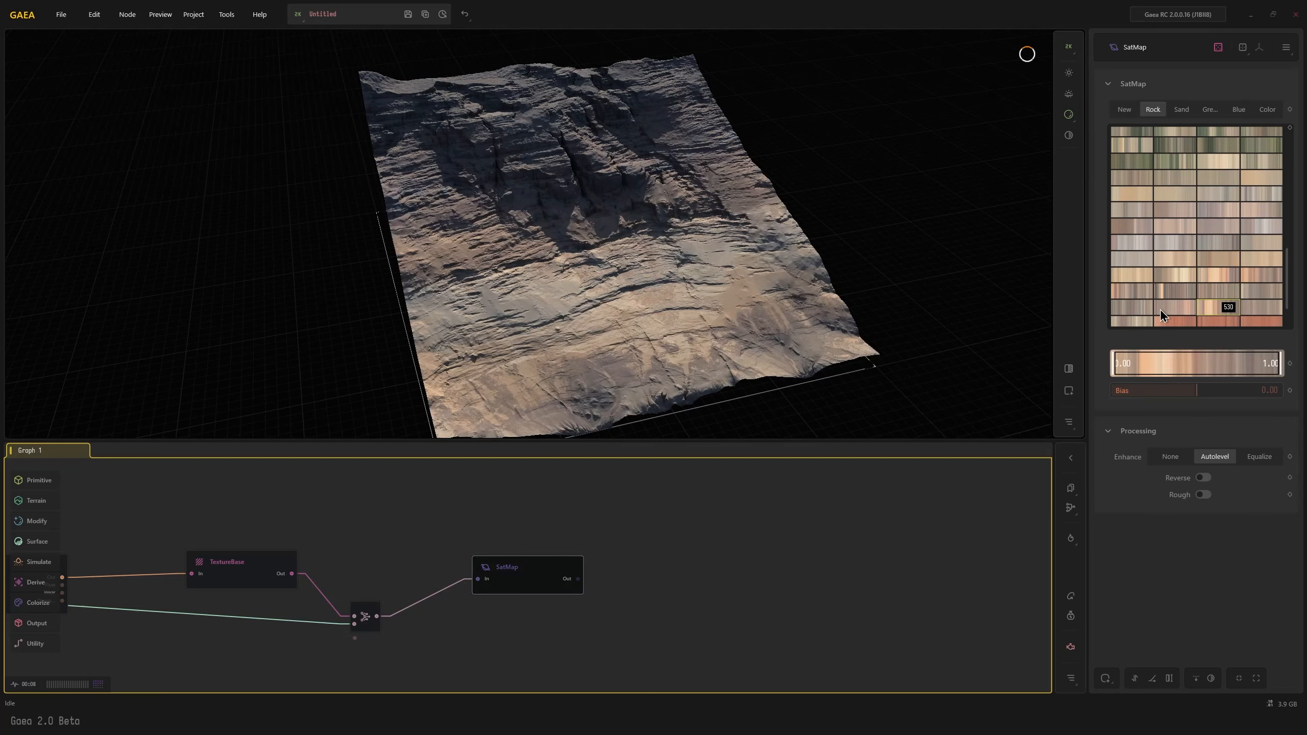
pyautogui.moveTo(683, 341); pyautogui.dragTo(558, 123)
pyautogui.scroll(2, 561, 327)
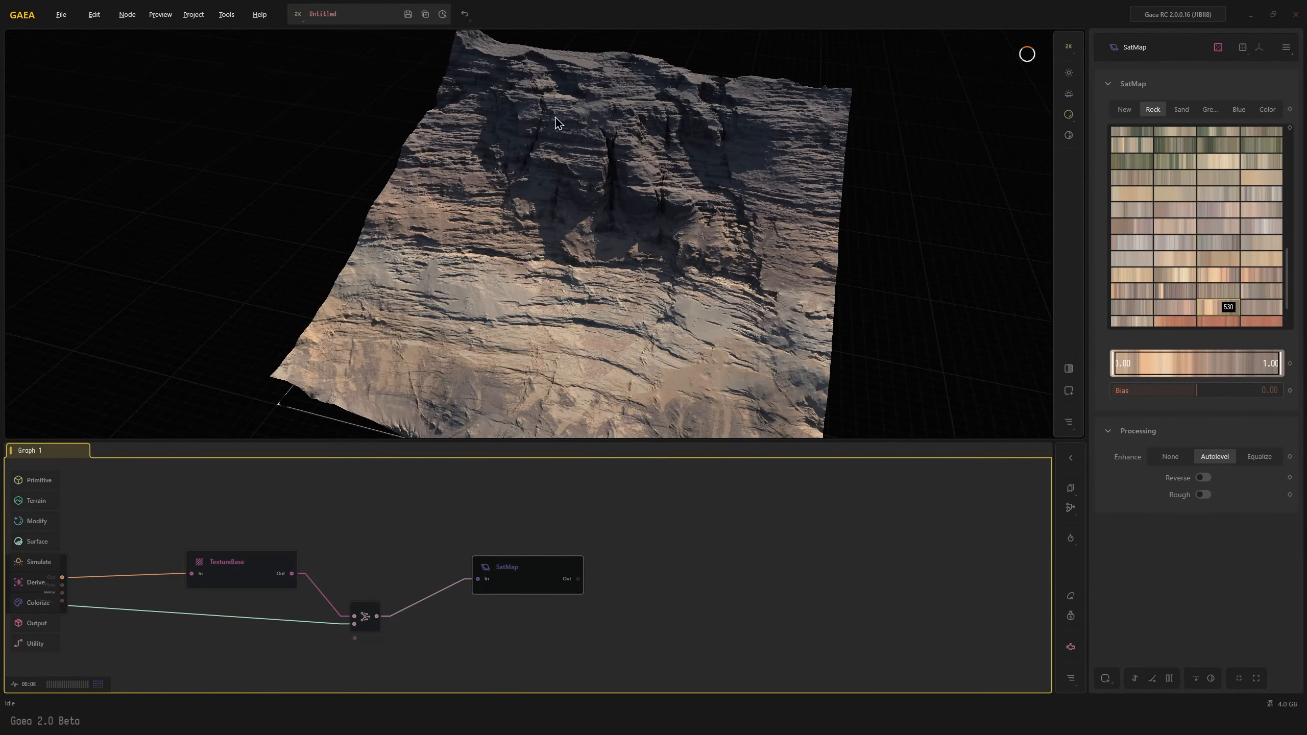
pyautogui.moveTo(641, 318); pyautogui.dragTo(721, 310)
pyautogui.moveTo(842, 262); pyautogui.dragTo(689, 348)
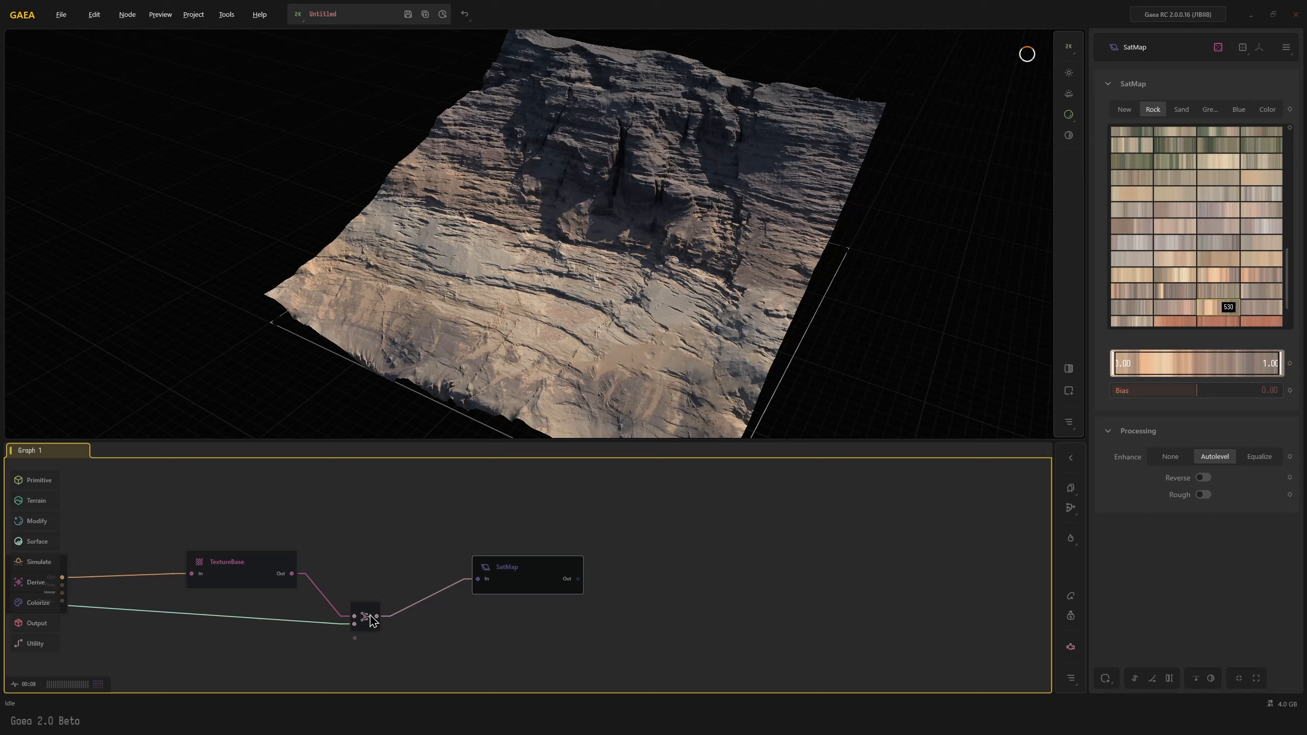
# Add an Adjust node connected to the Layers output of the Sandstone node and inspect its layer mask
pyautogui.moveTo(358, 616); pyautogui.dragTo(552, 577, button='middle')
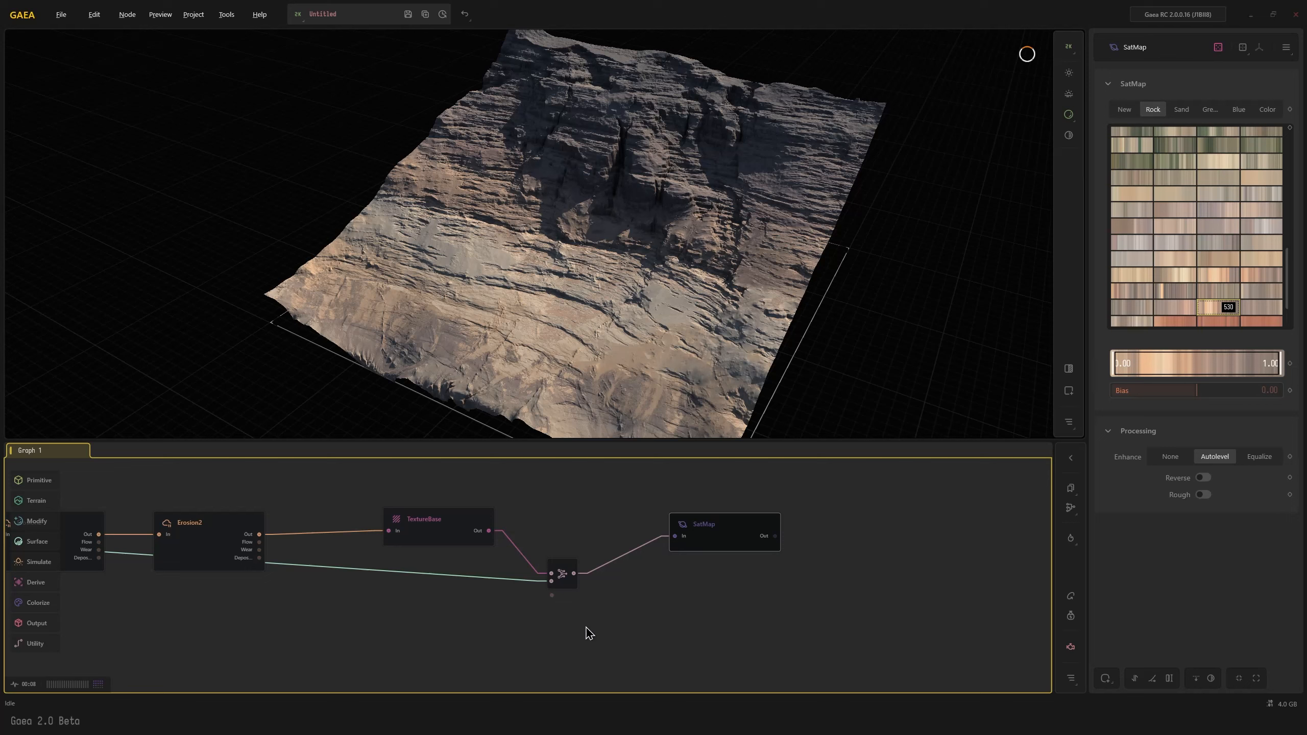
pyautogui.moveTo(433, 609); pyautogui.dragTo(647, 543, button='middle')
pyautogui.moveTo(223, 491); pyautogui.dragTo(298, 527, button='middle')
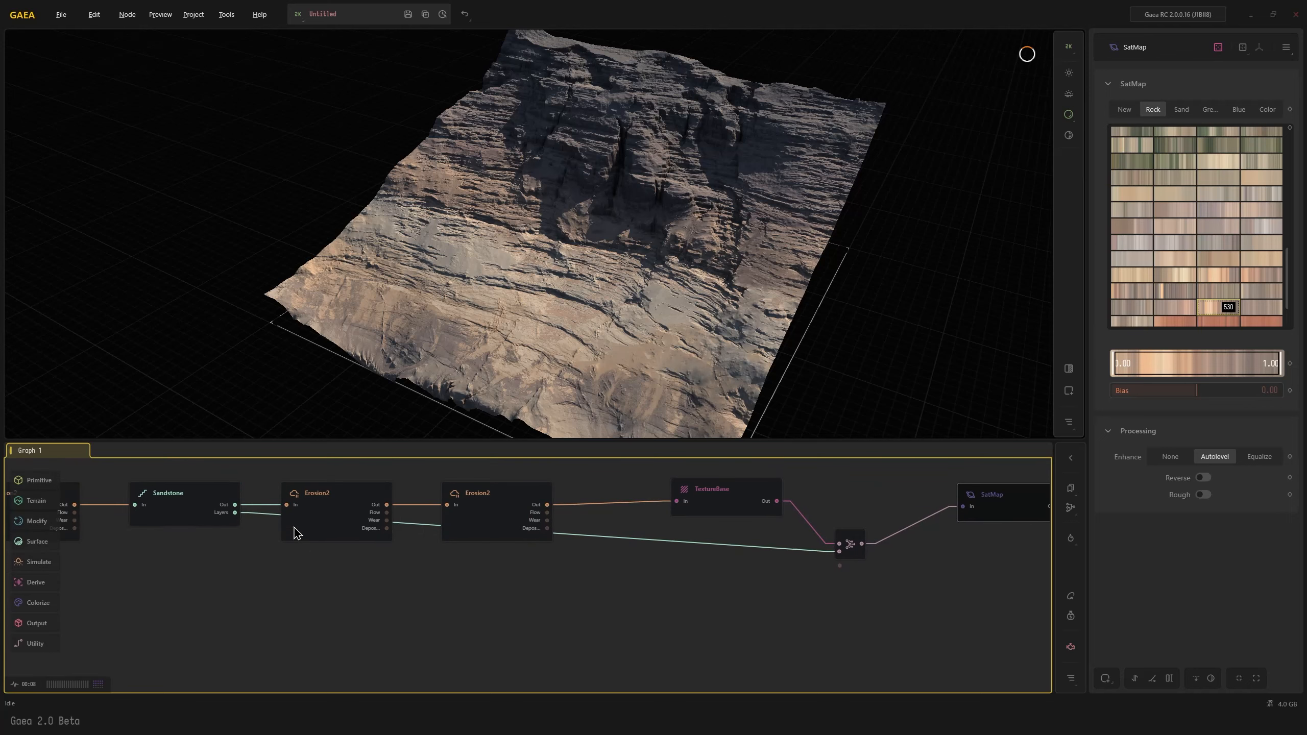
pyautogui.moveTo(238, 514); pyautogui.dragTo(503, 607)
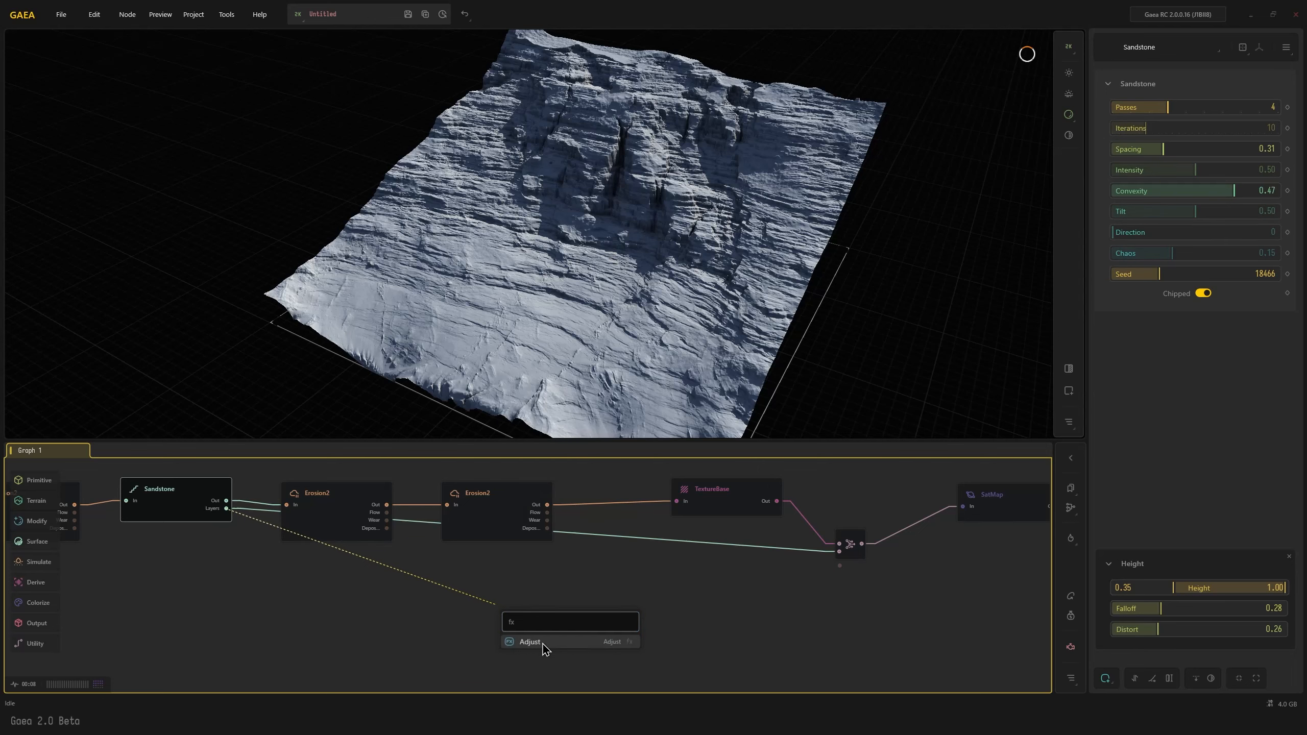
pyautogui.click(545, 650)
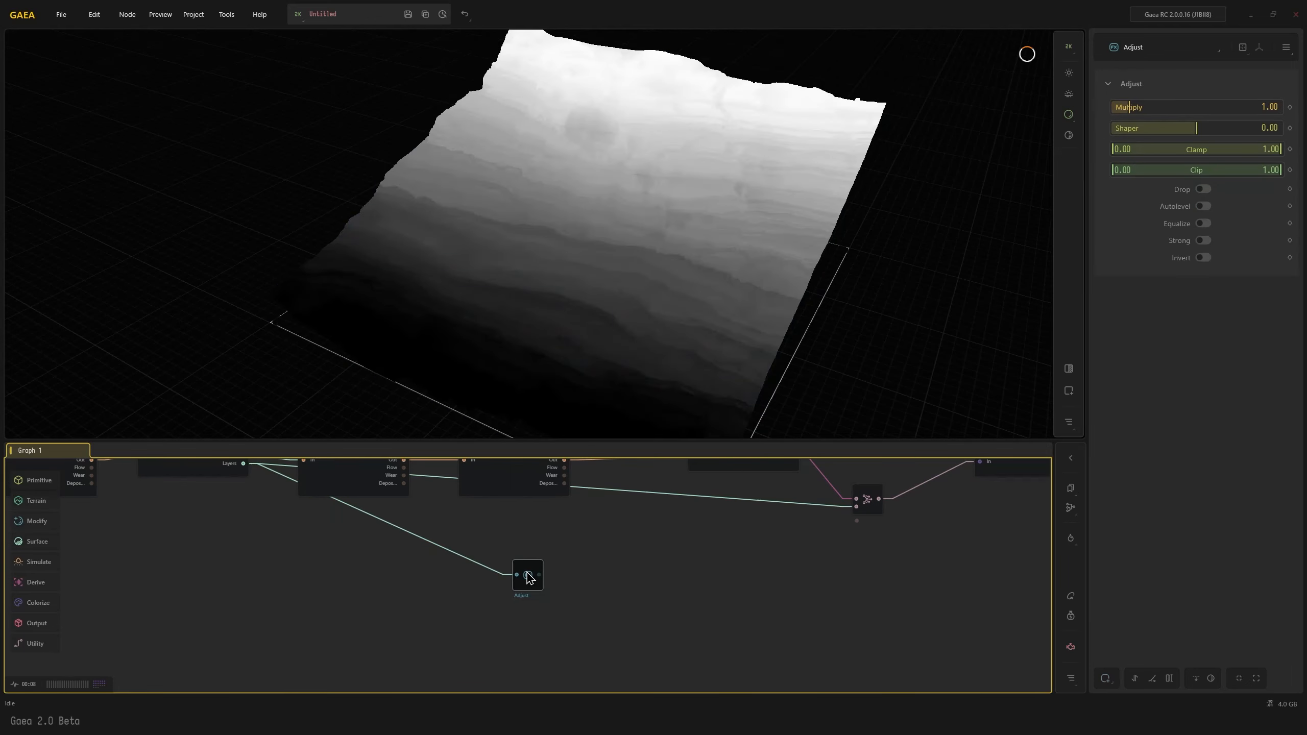
pyautogui.moveTo(595, 329); pyautogui.dragTo(607, 246)
pyautogui.scroll(5, 547, 247)
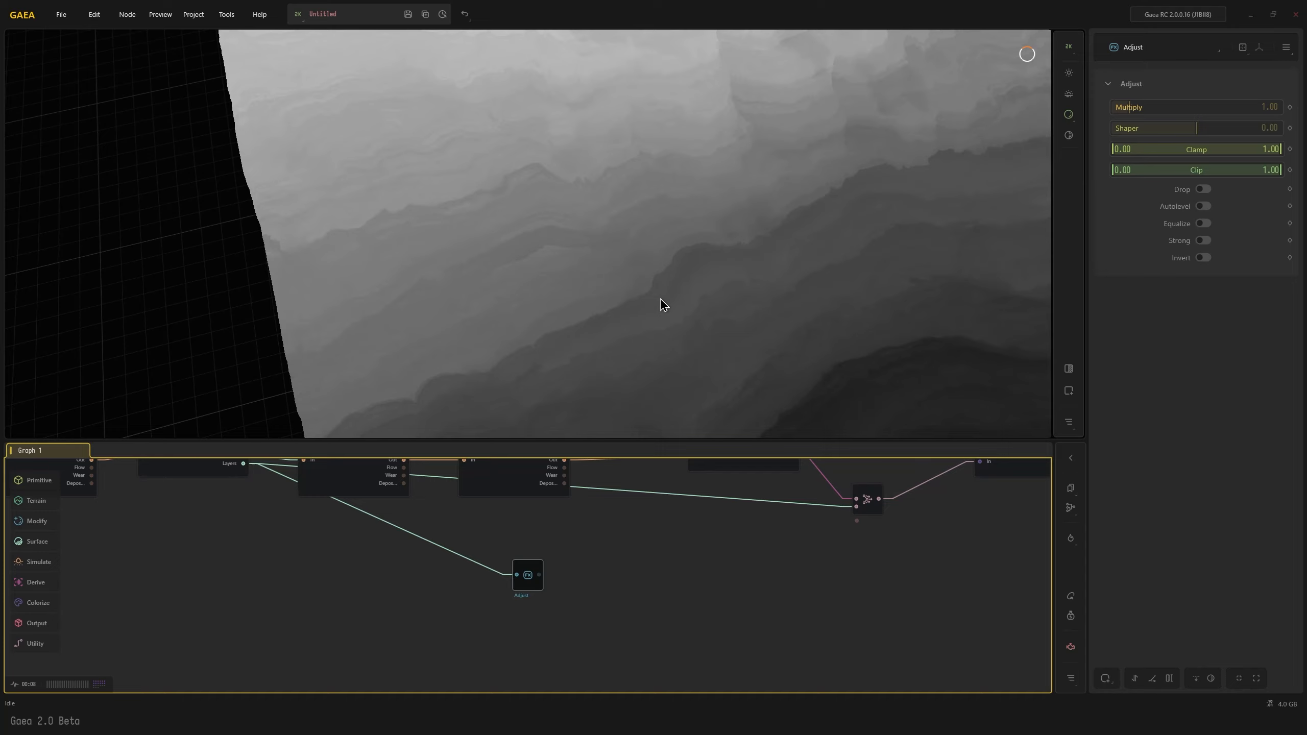
pyautogui.scroll(-3, 598, 329)
pyautogui.scroll(-2, 598, 338)
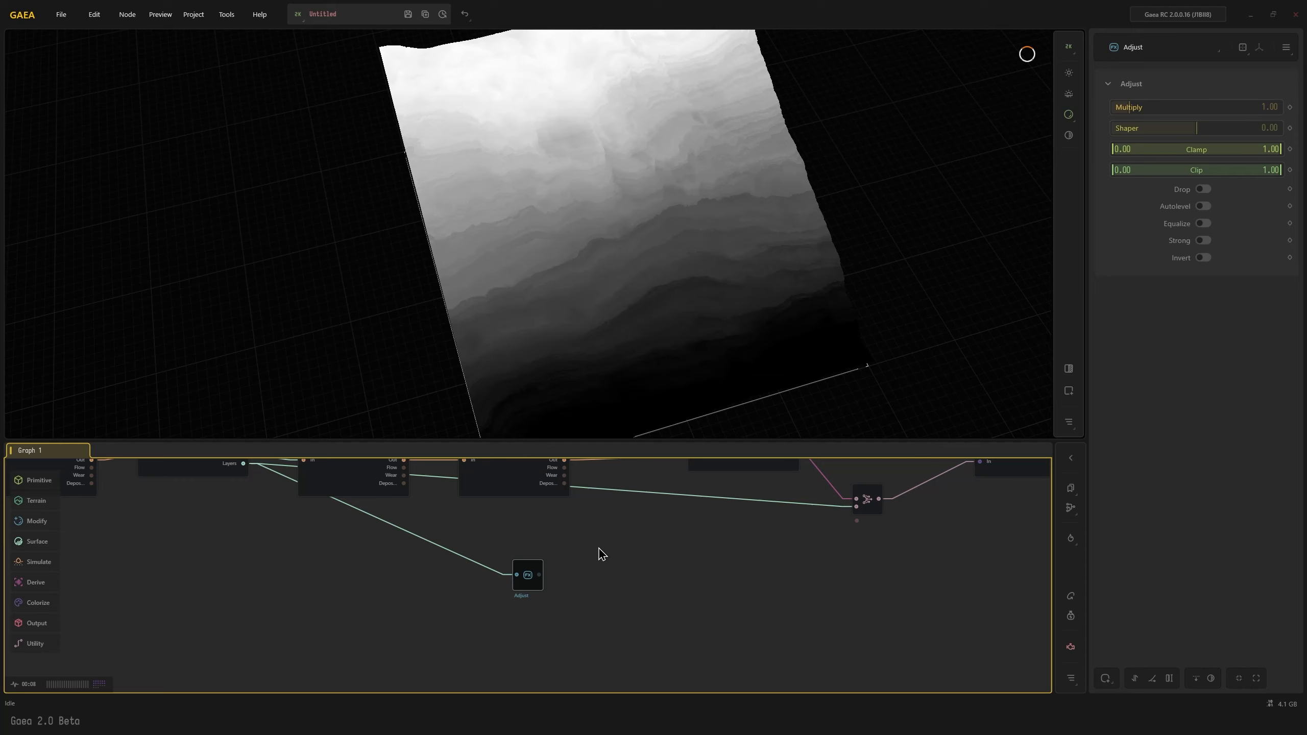
# Add a Fold node after the Adjust node and set its Folds to 3.06
pyautogui.moveTo(547, 582); pyautogui.dragTo(603, 559)
pyautogui.write('fold')
pyautogui.press('Return')
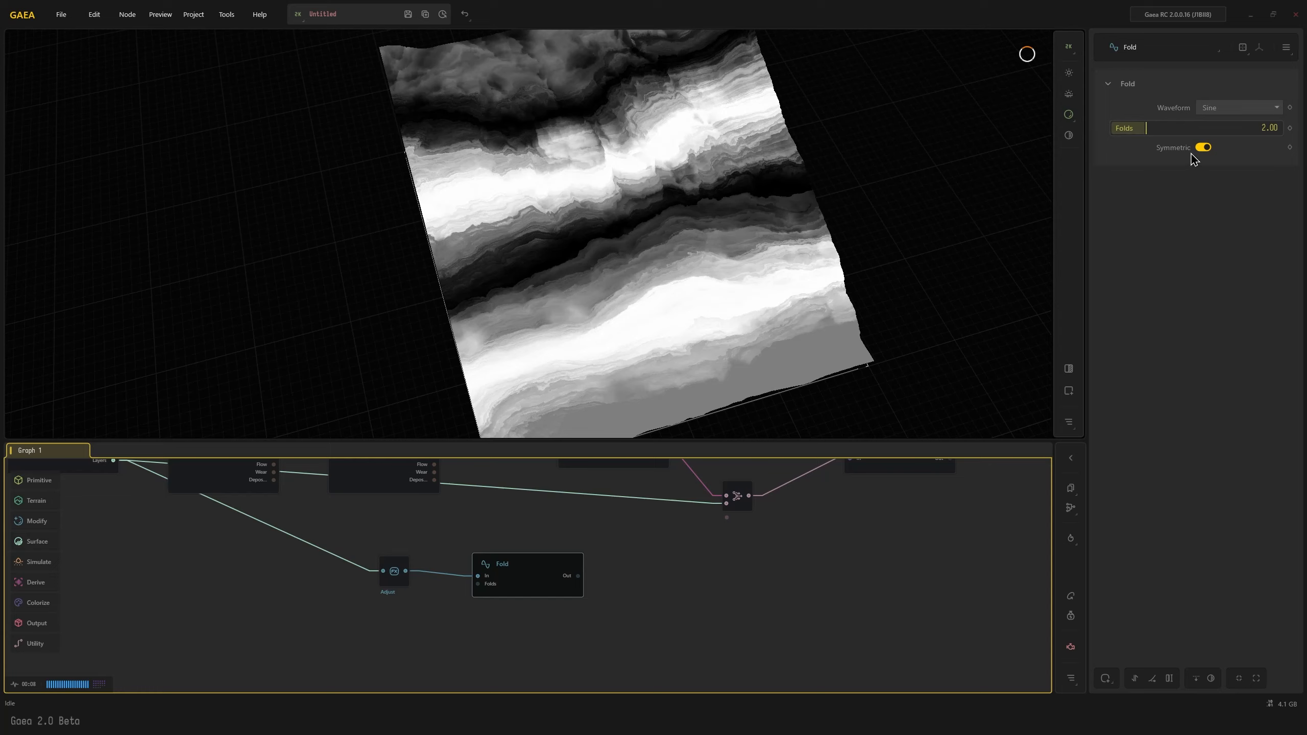
pyautogui.moveTo(1173, 129)
pyautogui.mouseDown()
pyautogui.moveTo(1208, 129)
pyautogui.moveTo(1150, 129)
pyautogui.moveTo(1164, 129)
pyautogui.mouseUp()
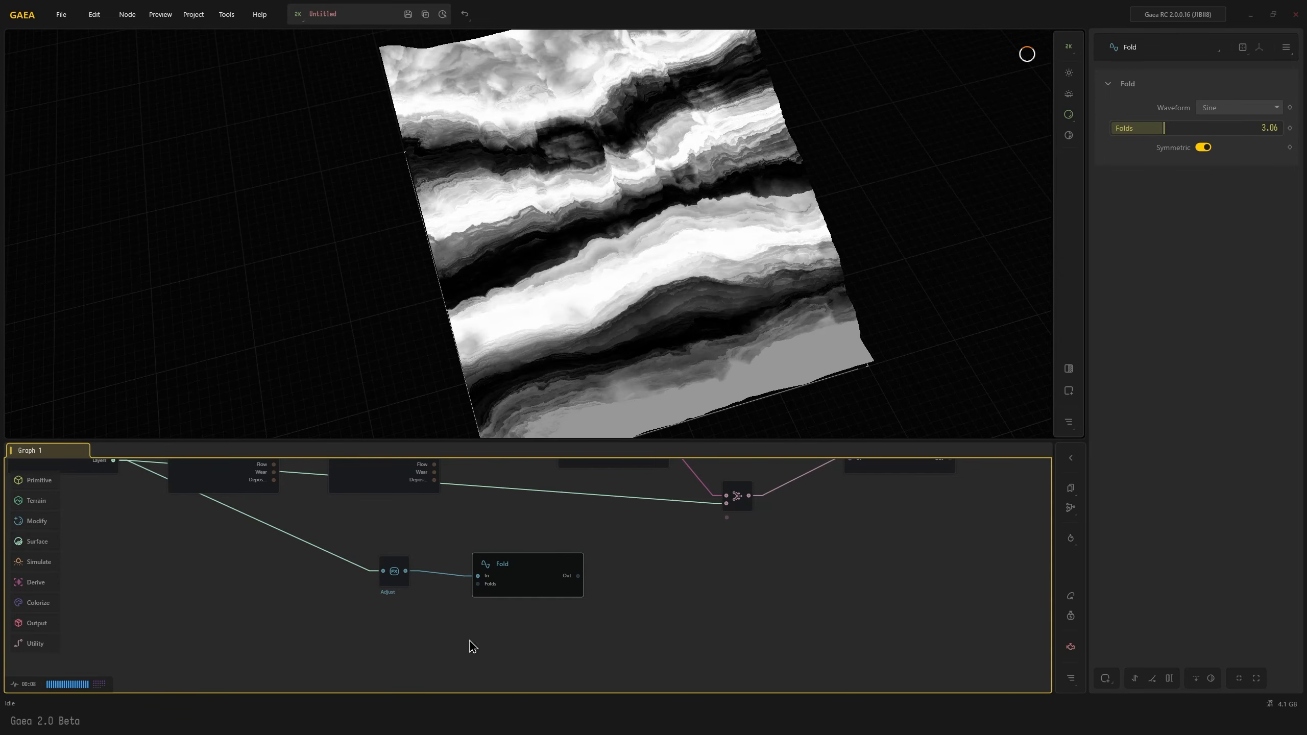
# Connect the Fold node's output to the Combine node's second input in place of the Sandstone layers, and preview the SatMap
pyautogui.moveTo(691, 574); pyautogui.dragTo(693, 623, button='middle')
pyautogui.moveTo(580, 625); pyautogui.dragTo(728, 552)
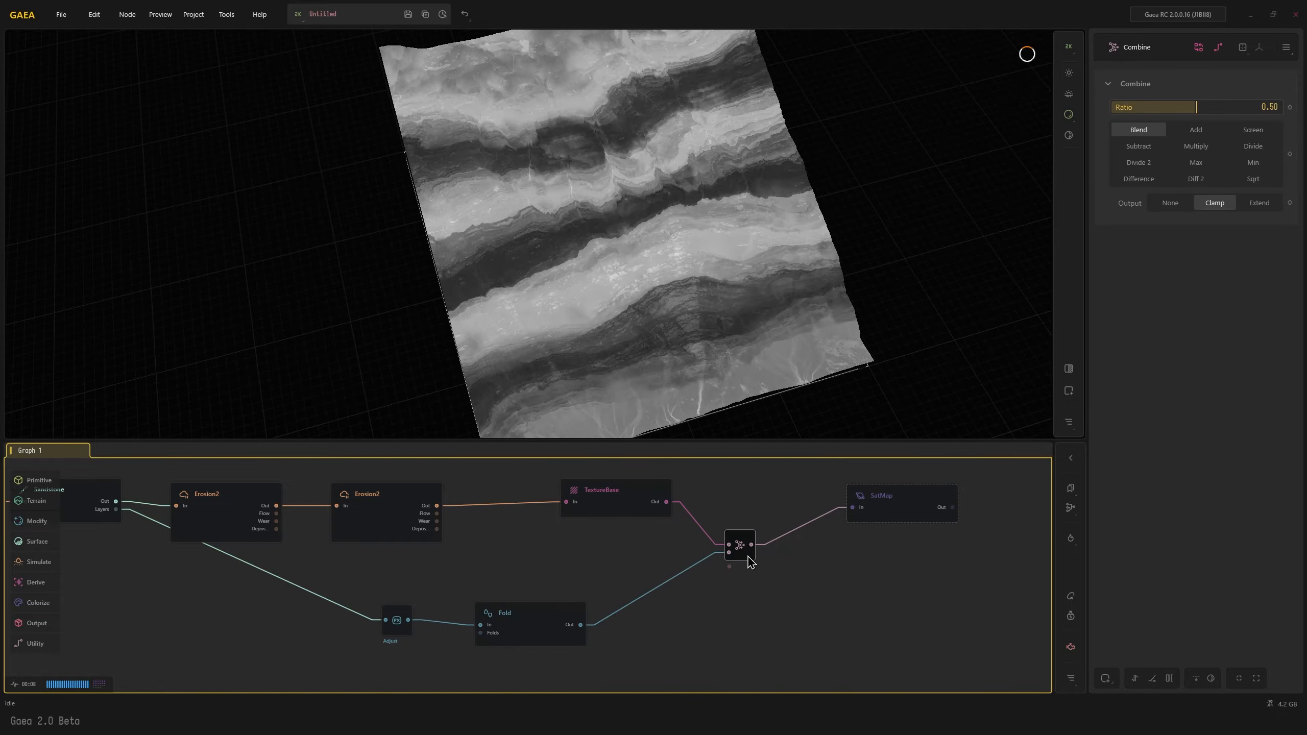
pyautogui.click(911, 507)
pyautogui.moveTo(746, 366); pyautogui.dragTo(710, 301)
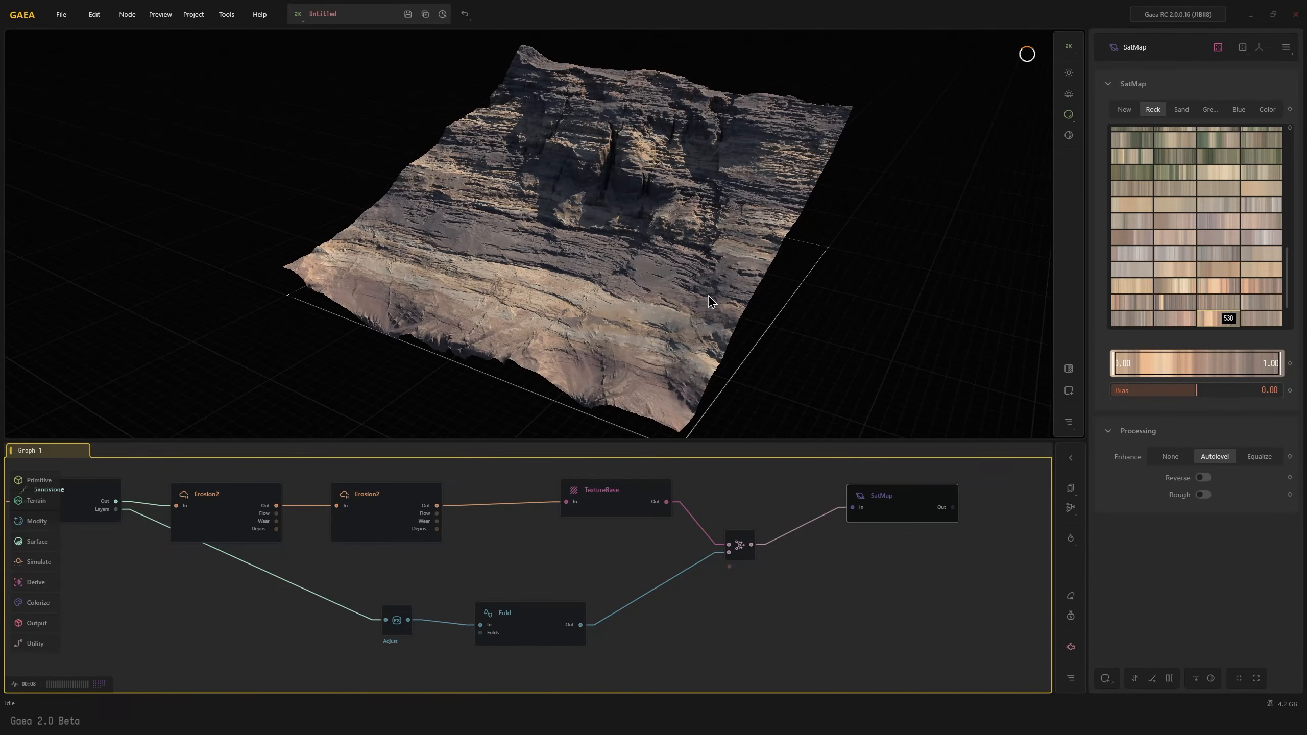
# Set the Fold node's Folds to 1.39 and preview the effect on the SatMap coloring
pyautogui.moveTo(509, 629); pyautogui.dragTo(509, 632)
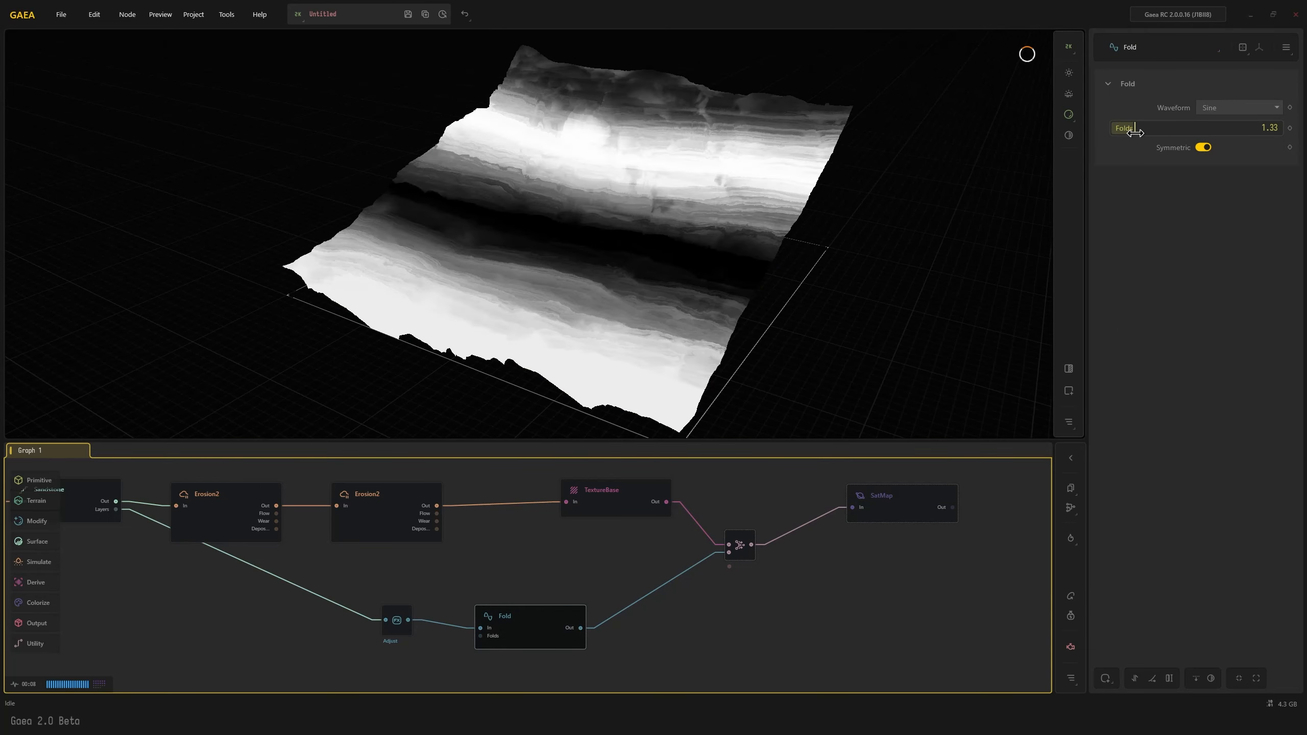
pyautogui.moveTo(1129, 130); pyautogui.dragTo(1137, 131)
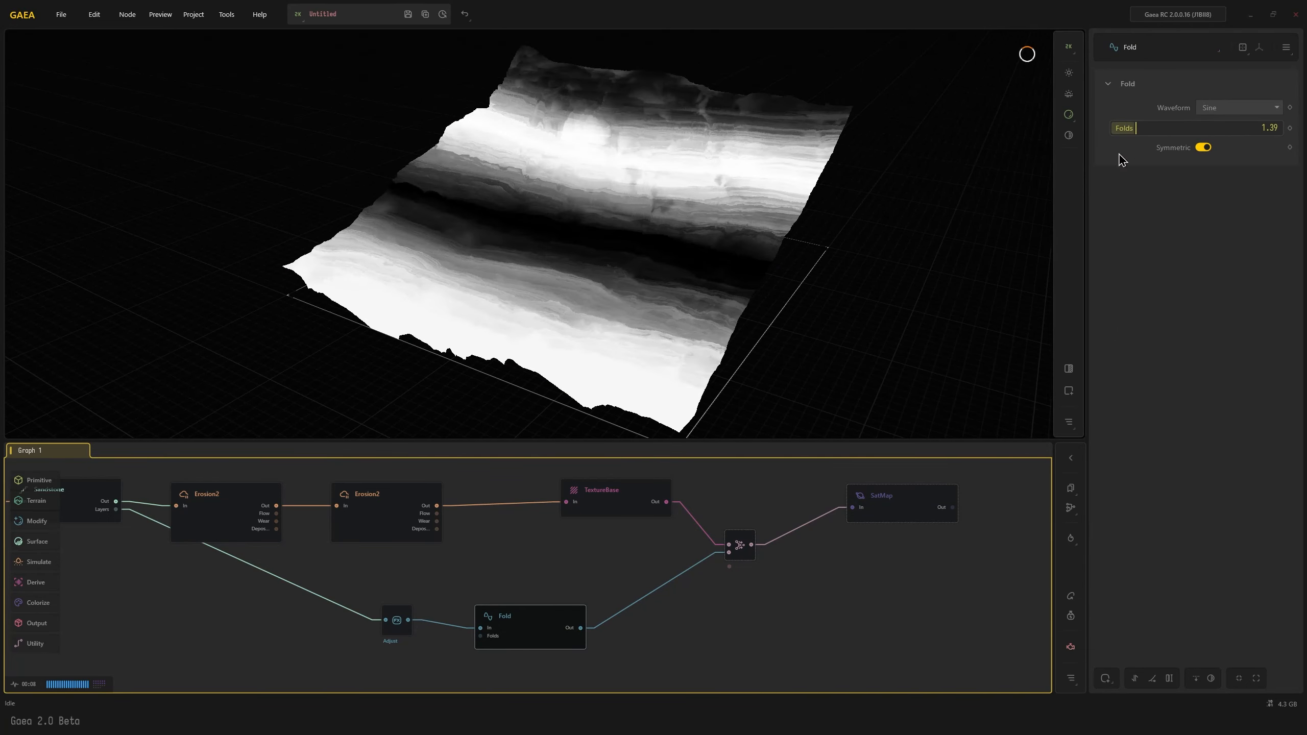
pyautogui.click(739, 545)
pyautogui.click(909, 509)
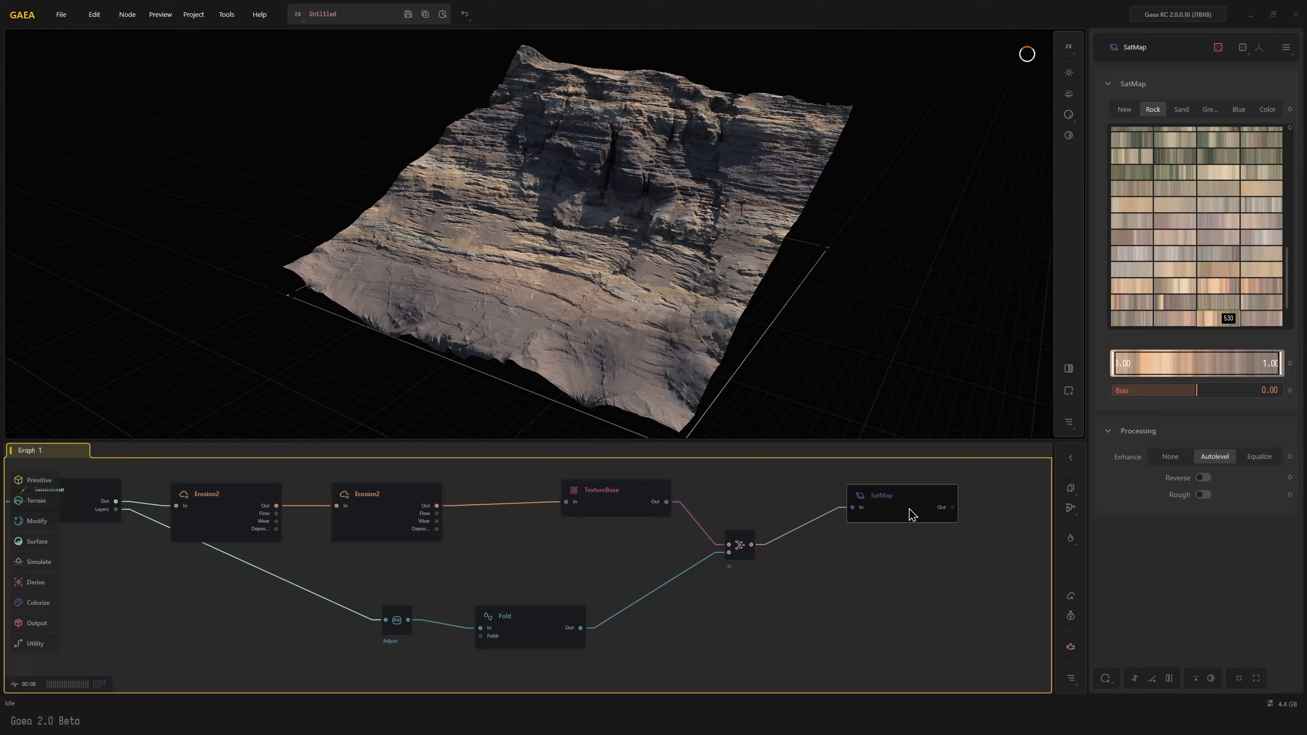
pyautogui.moveTo(676, 346)
pyautogui.mouseDown()
pyautogui.moveTo(694, 408)
pyautogui.moveTo(664, 360)
pyautogui.mouseUp()
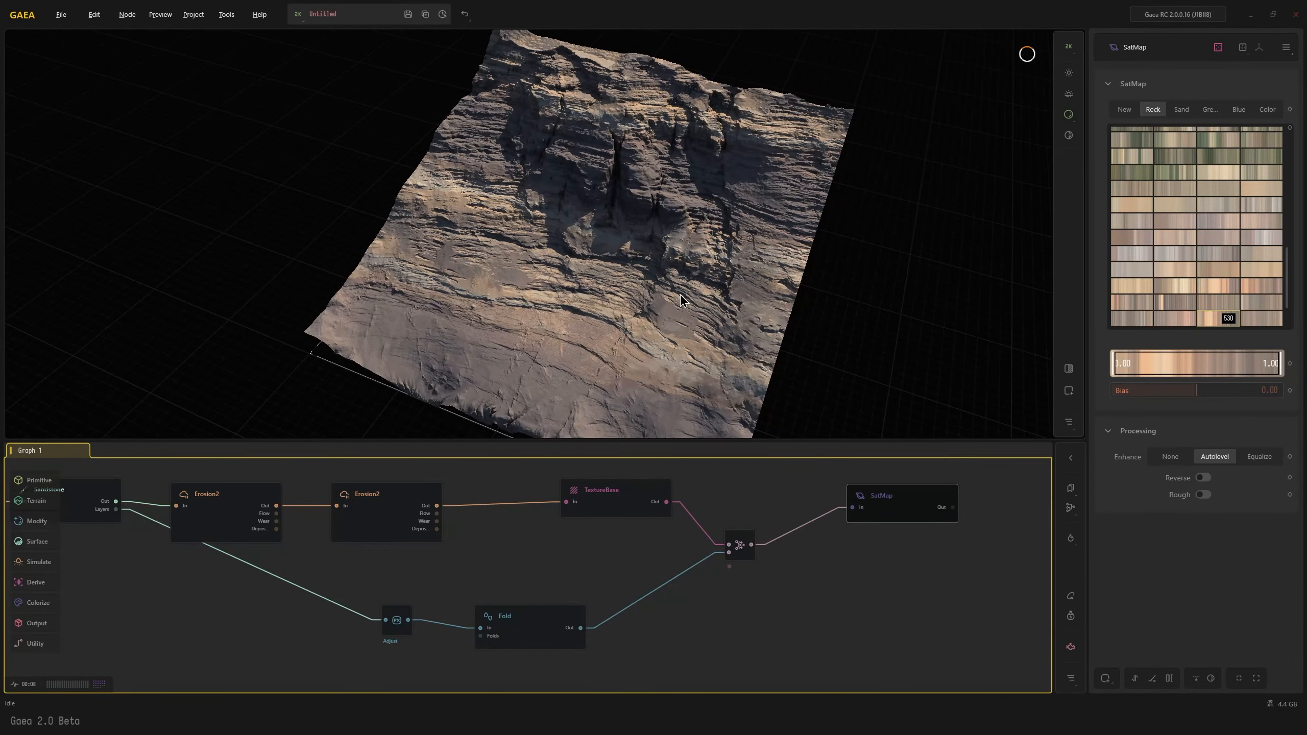
# Add a ColorErosion node connected to the SatMap node's output
pyautogui.moveTo(926, 589); pyautogui.dragTo(535, 575, button='middle')
pyautogui.moveTo(585, 525); pyautogui.dragTo(677, 533)
pyautogui.write('cx')
pyautogui.click(715, 569)
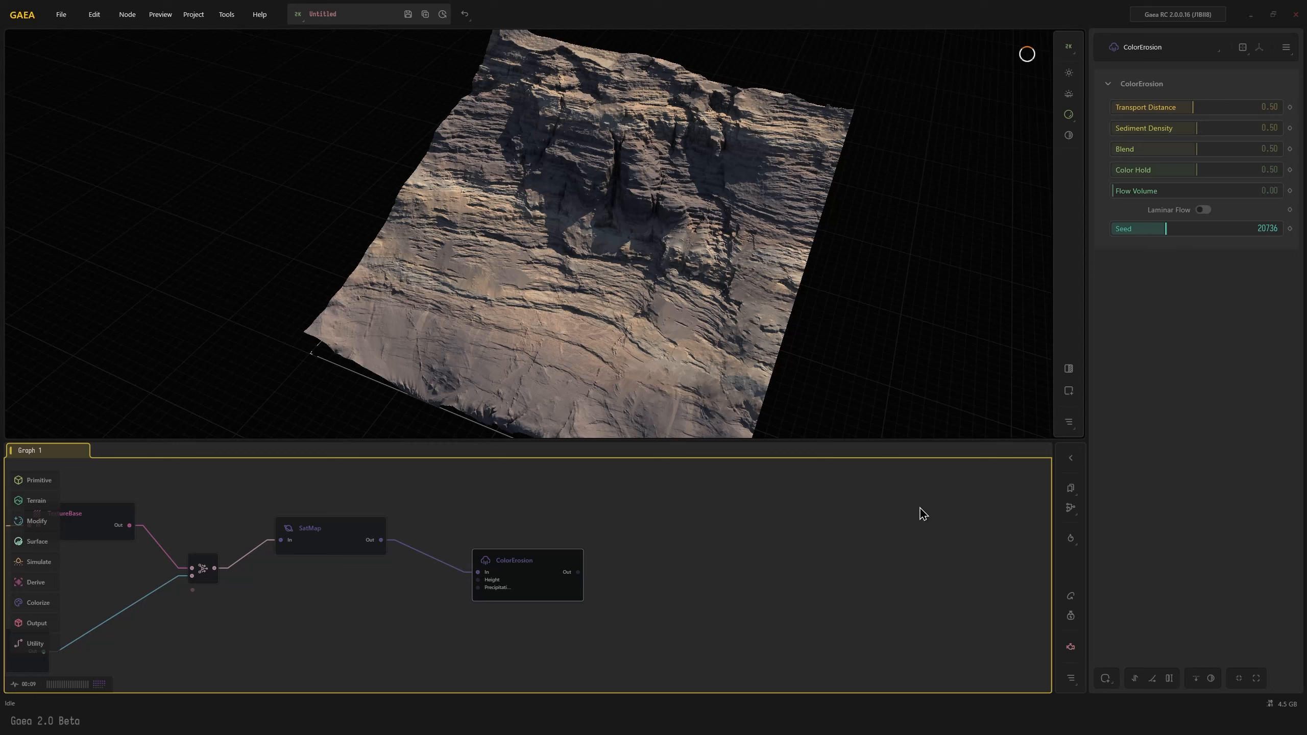
# Set the ColorErosion node's Flow Volume to 0.62, Color Hold to 1.00 and Sediment Density to 0.91
pyautogui.moveTo(1174, 191); pyautogui.dragTo(1217, 190)
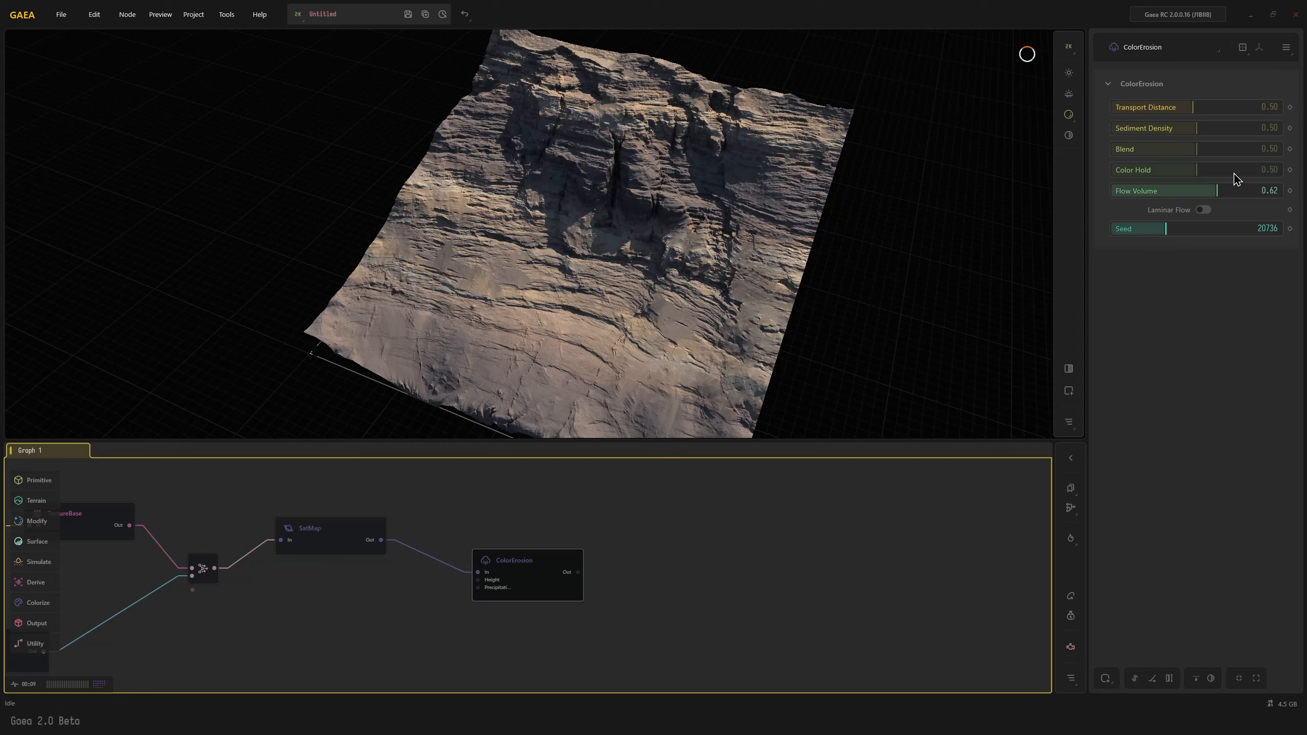
pyautogui.click(1265, 170)
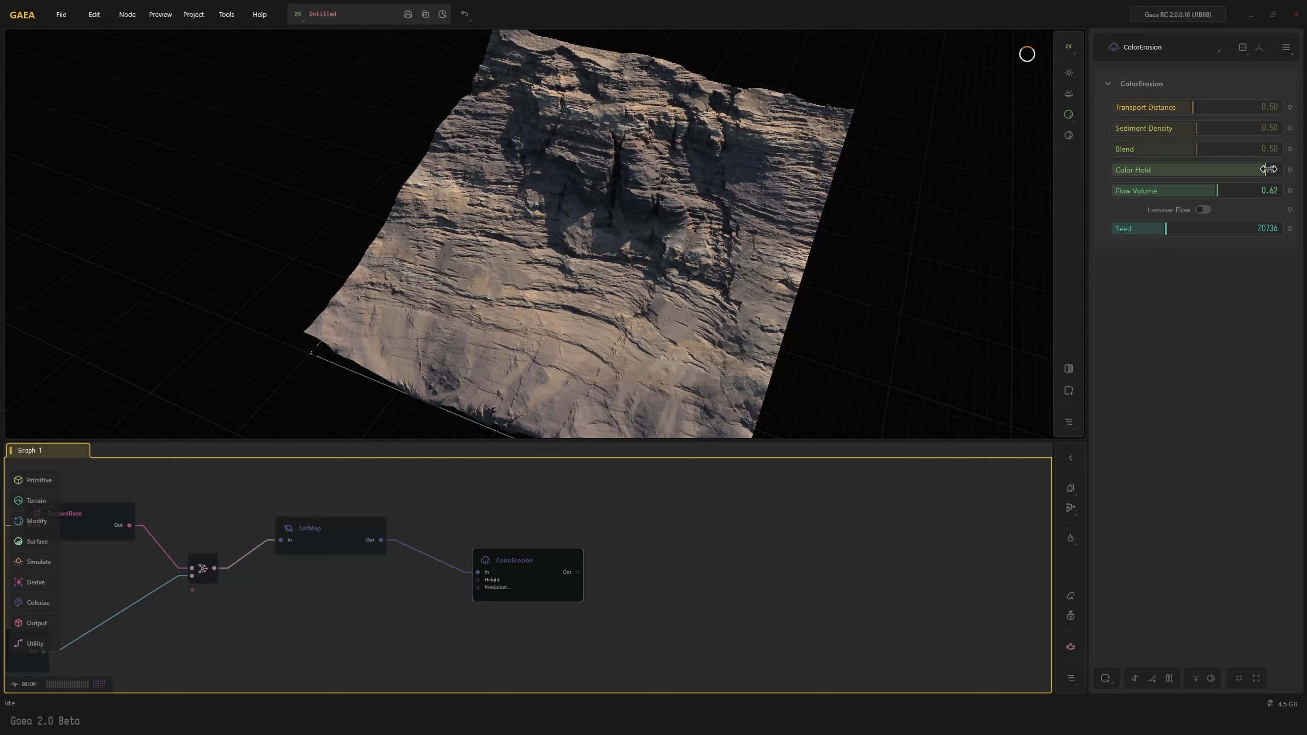
pyautogui.click(1280, 170)
pyautogui.click(1265, 127)
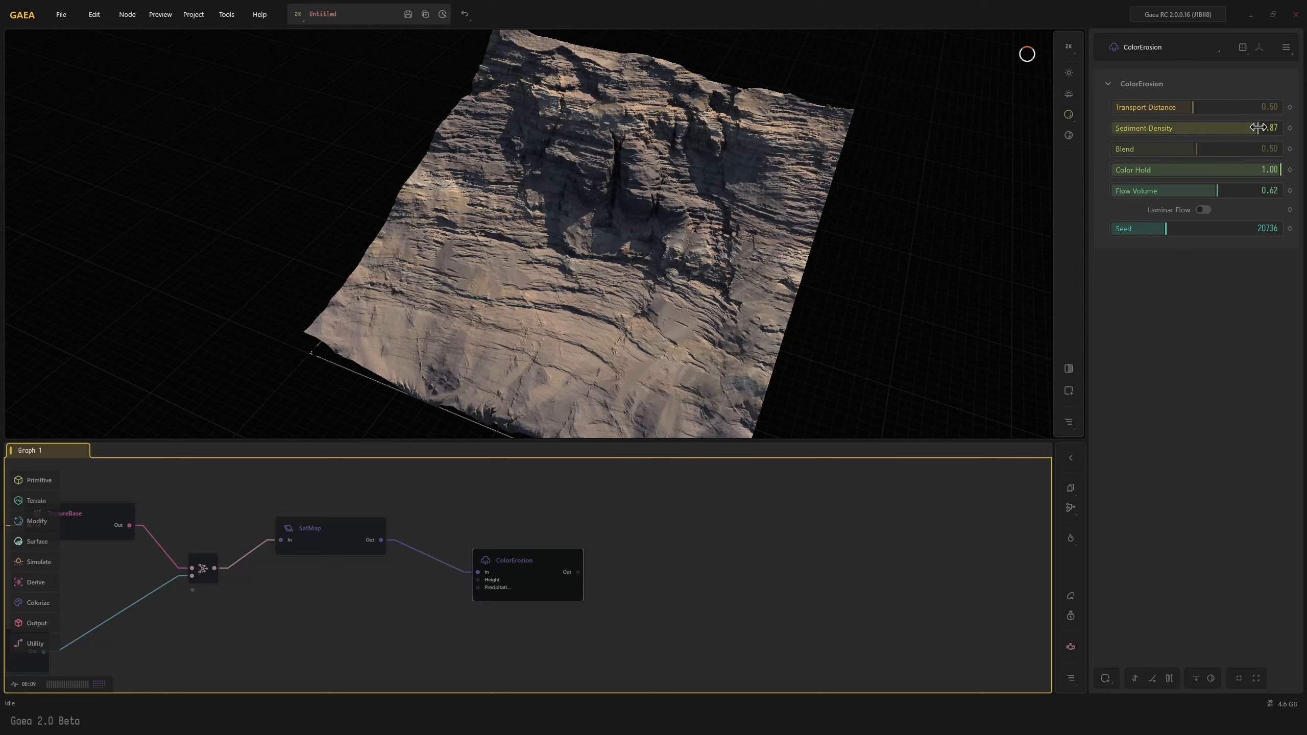
pyautogui.click(1265, 127)
pyautogui.moveTo(695, 291); pyautogui.dragTo(619, 293)
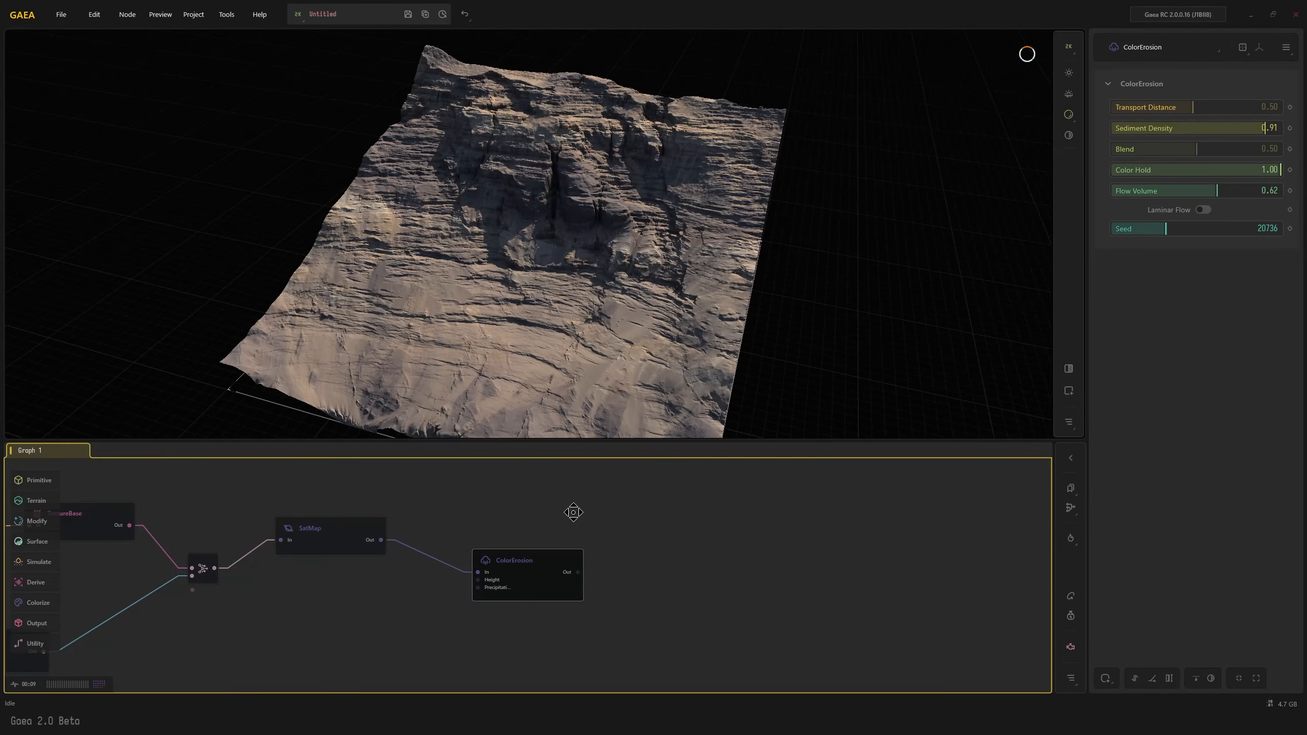
# Add a second SatMap node fed by the Combine node's output
pyautogui.moveTo(572, 512); pyautogui.dragTo(583, 560, button='middle')
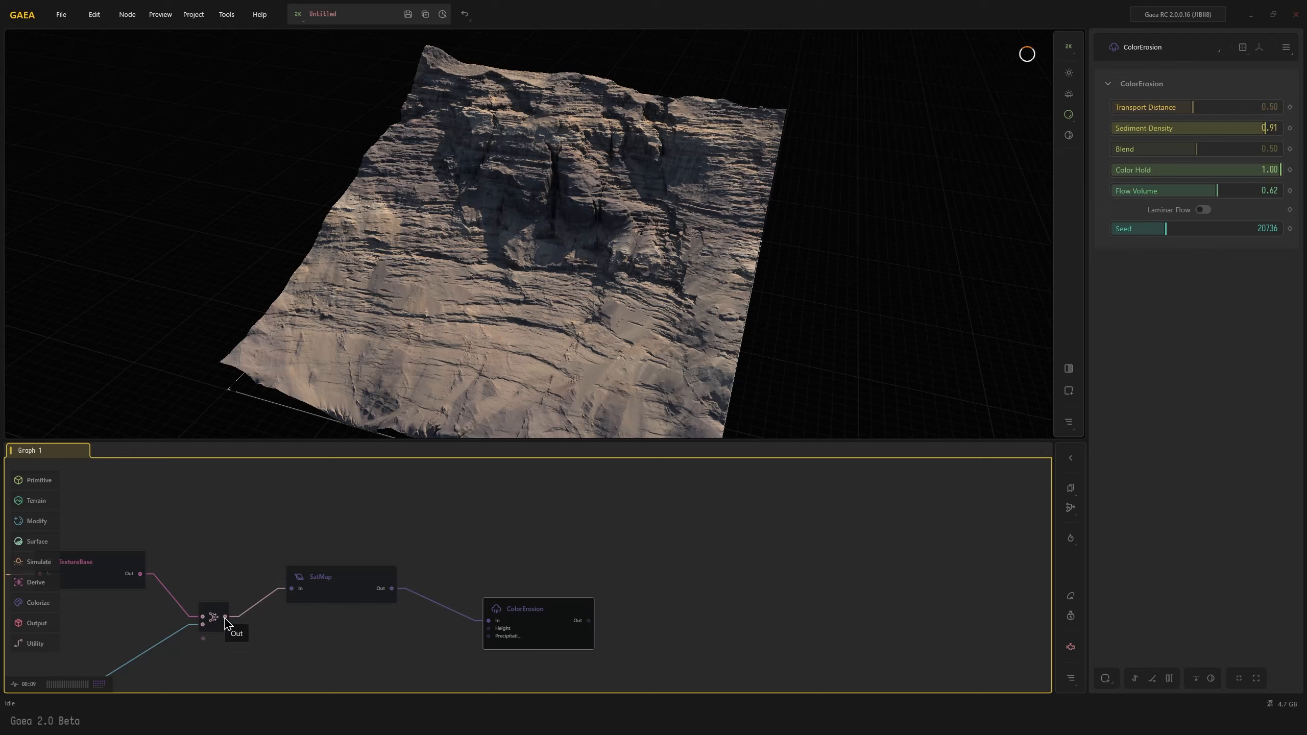
pyautogui.moveTo(224, 616); pyautogui.dragTo(571, 487)
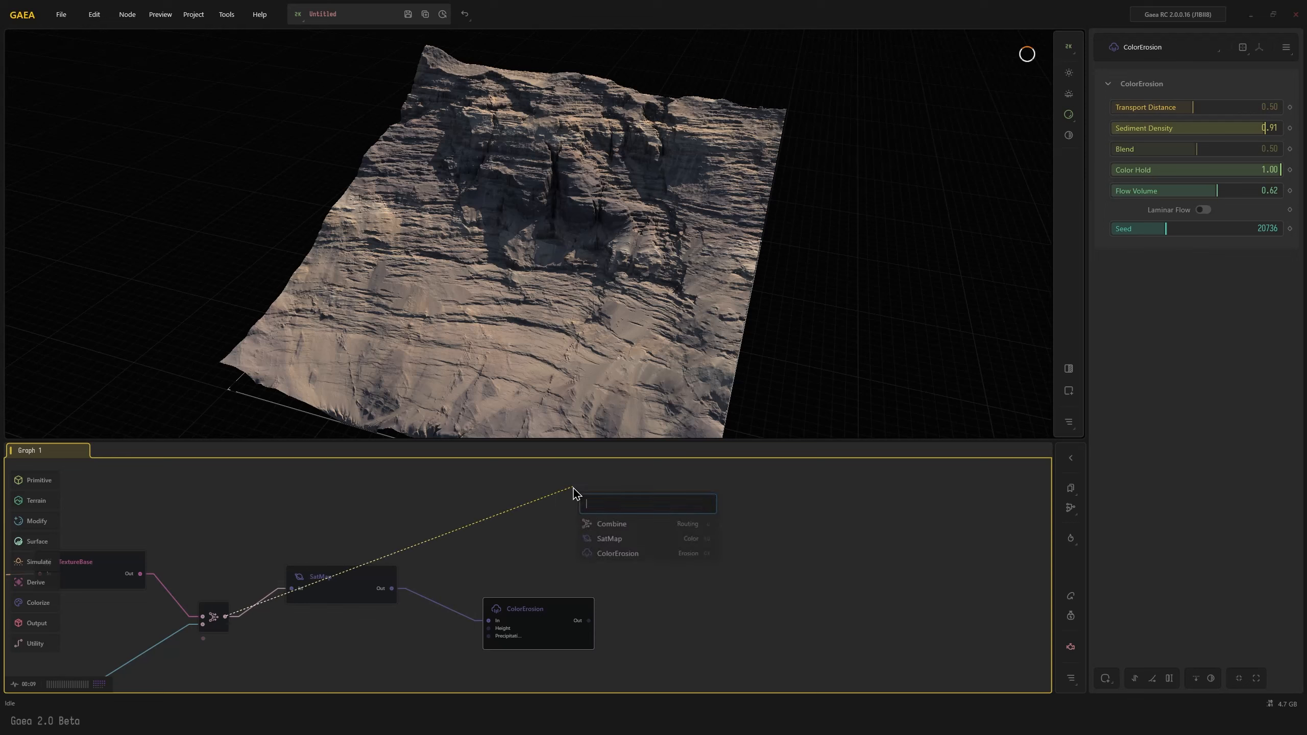
pyautogui.write('a')
pyautogui.click(603, 526)
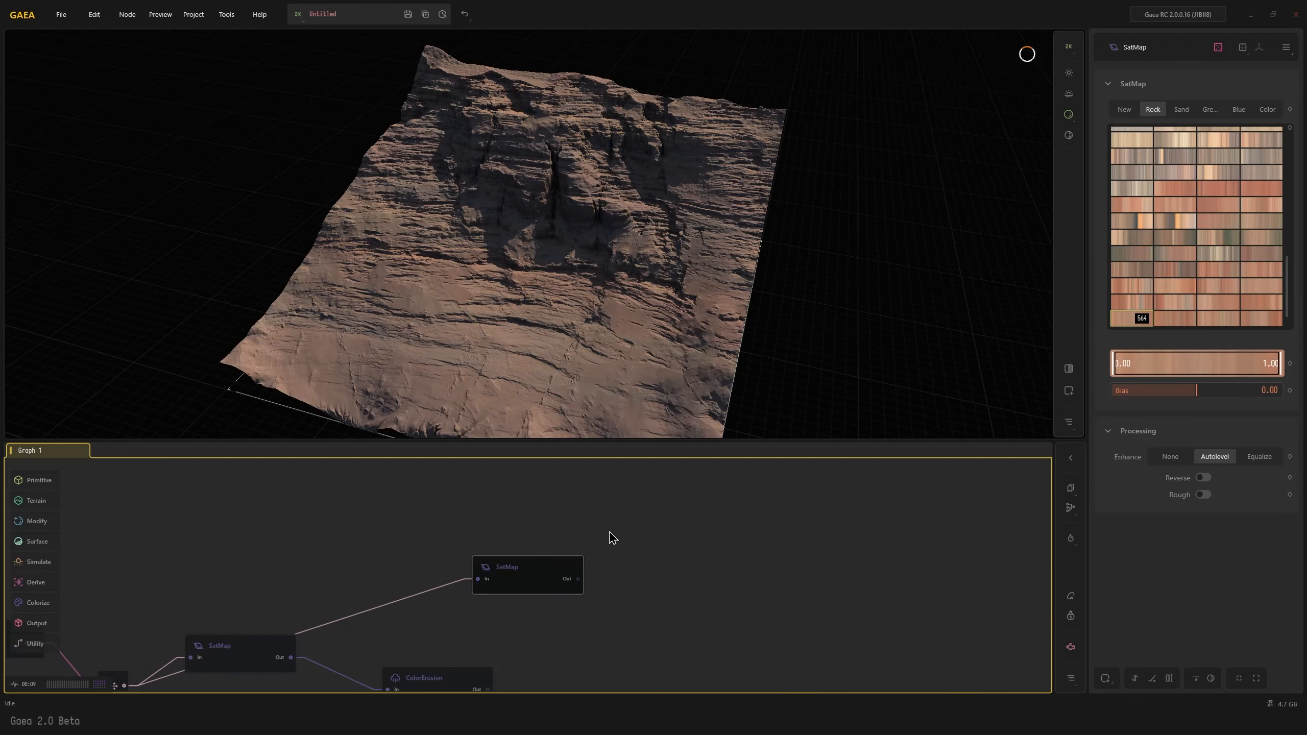
pyautogui.moveTo(487, 578); pyautogui.dragTo(468, 583)
pyautogui.moveTo(539, 615); pyautogui.dragTo(524, 481, button='middle')
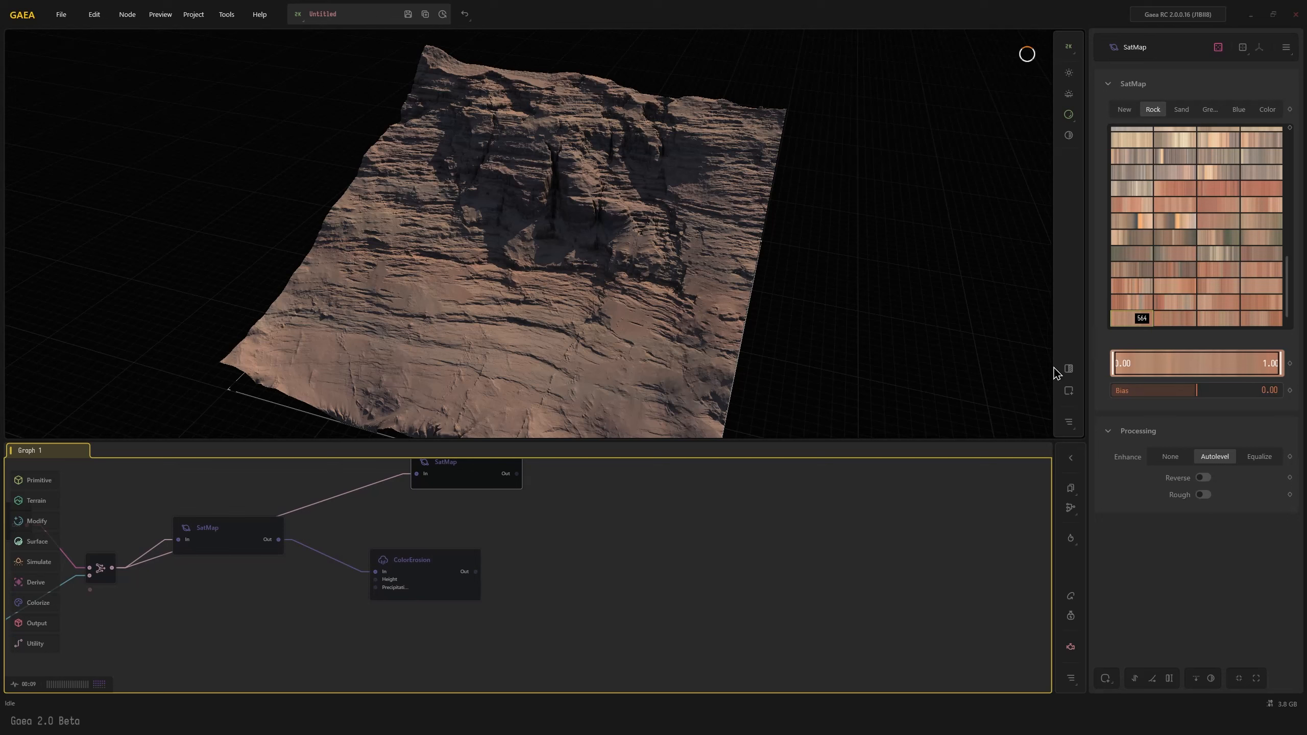
# Apply the reddish Rock color map 562 to the second SatMap and place the node beneath the ColorErosion node
pyautogui.click(1178, 254)
pyautogui.click(1219, 289)
pyautogui.click(1217, 312)
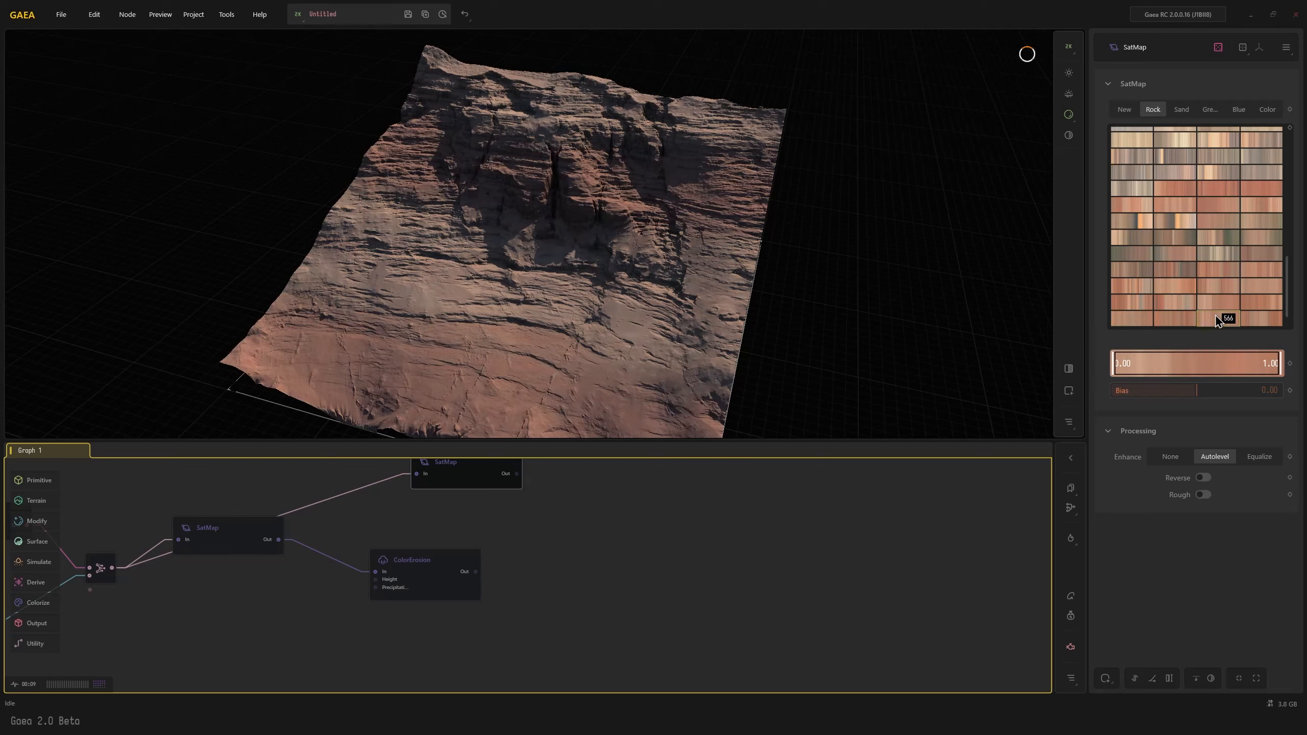
pyautogui.click(1218, 303)
pyautogui.scroll(-2, 1218, 302)
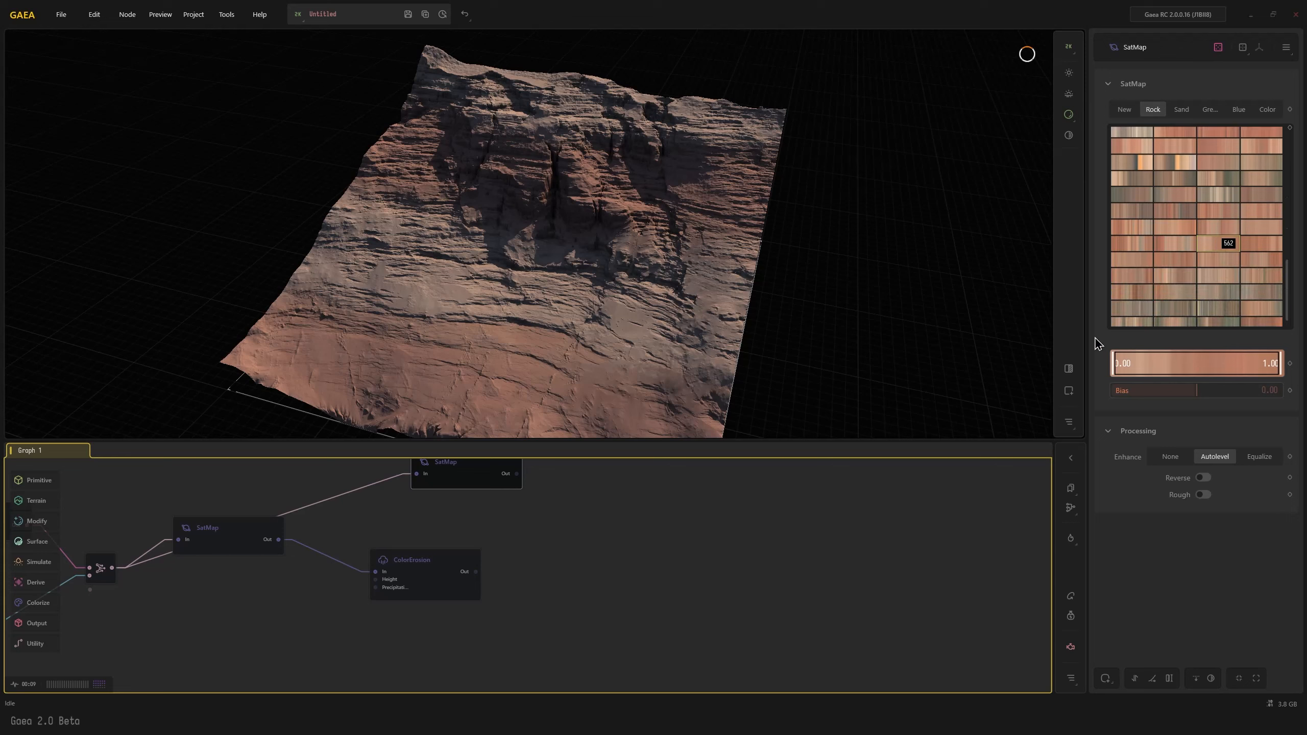
pyautogui.moveTo(453, 481); pyautogui.dragTo(406, 641)
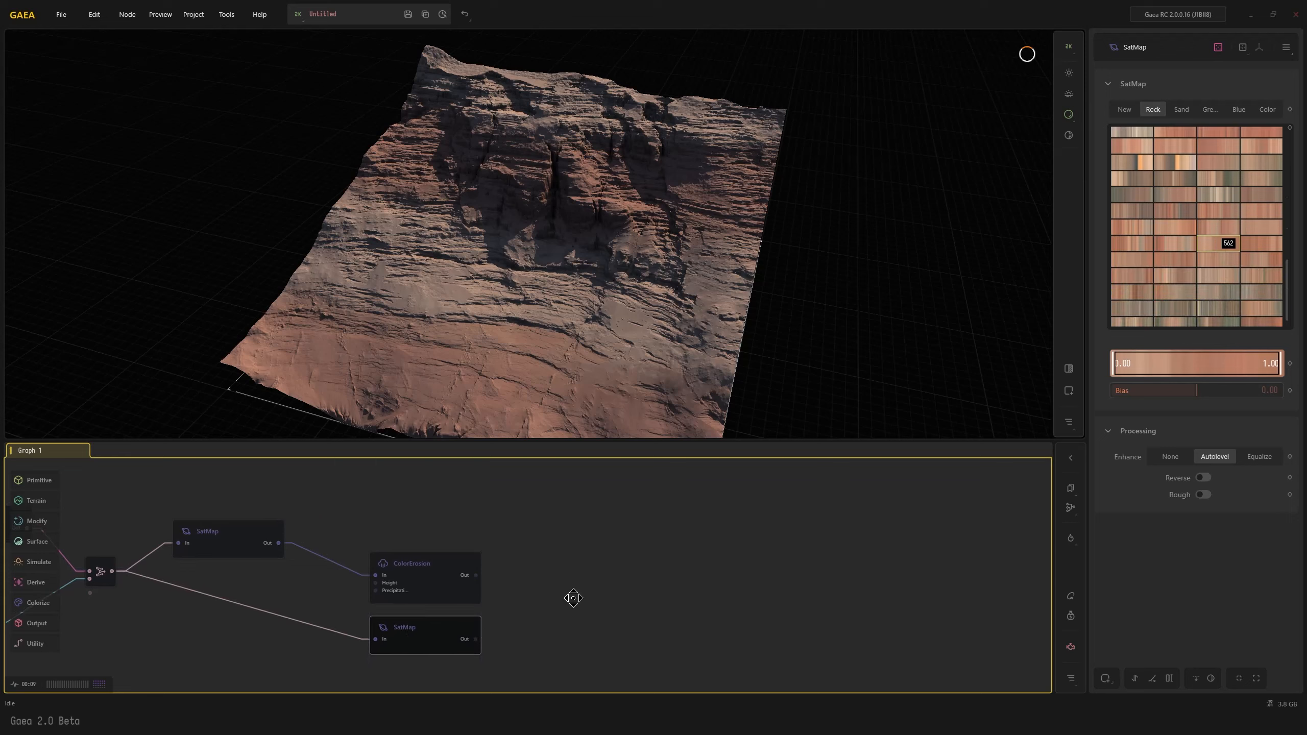
# Add a Mixer node with the ColorErosion output as its ground layer
pyautogui.moveTo(575, 599); pyautogui.dragTo(616, 580, button='middle')
pyautogui.click(488, 558)
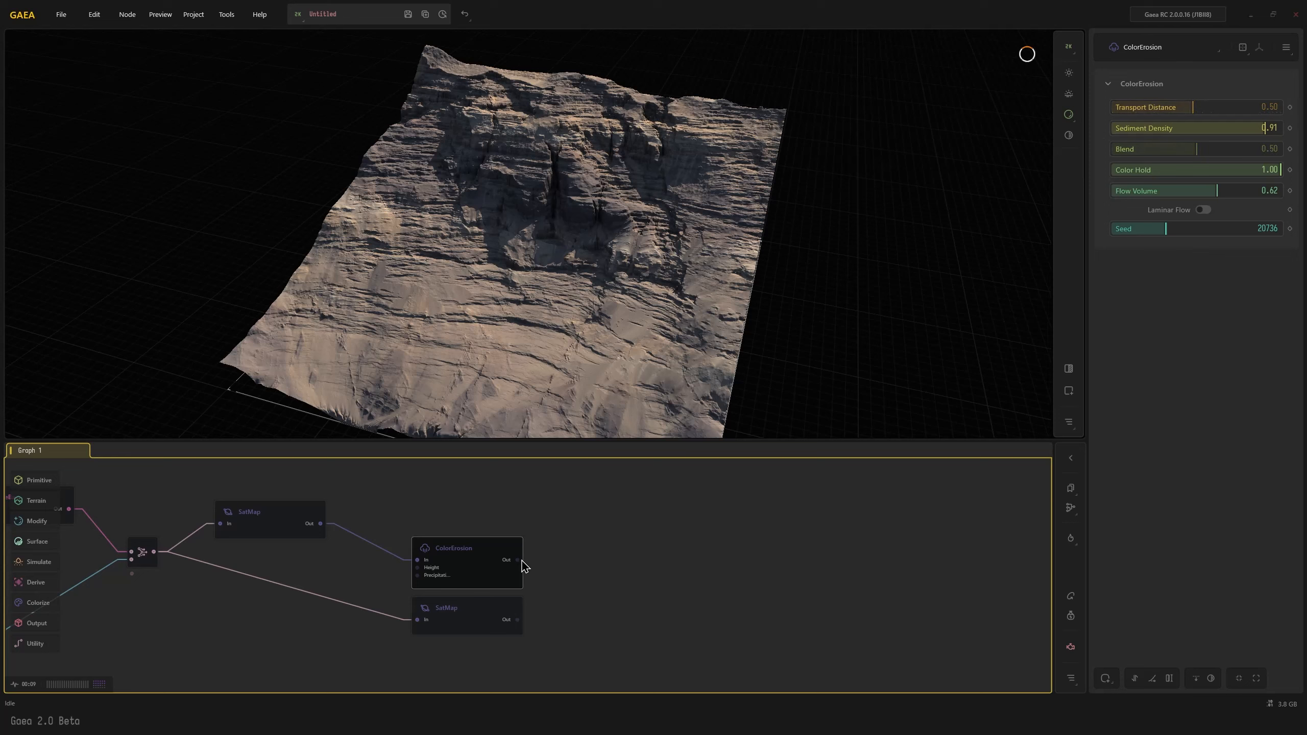
pyautogui.moveTo(518, 560); pyautogui.dragTo(644, 536)
pyautogui.write('mix')
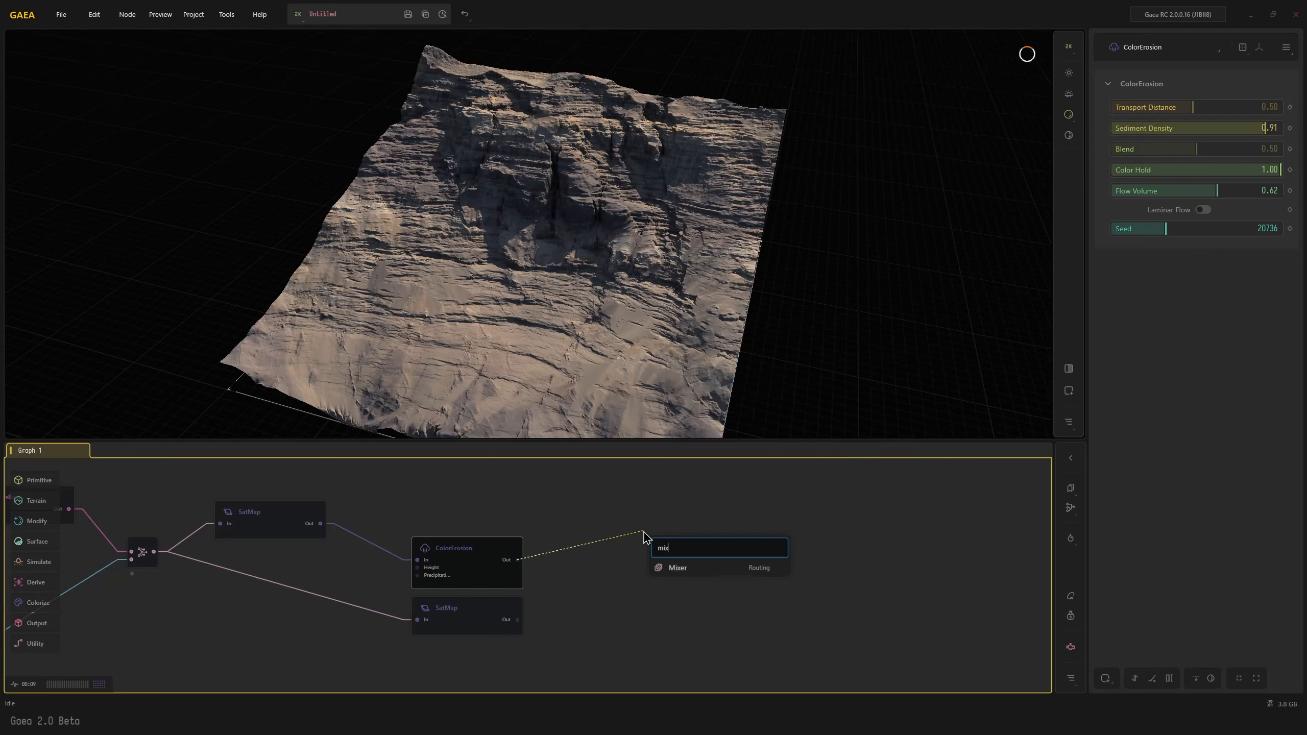
pyautogui.press('Return')
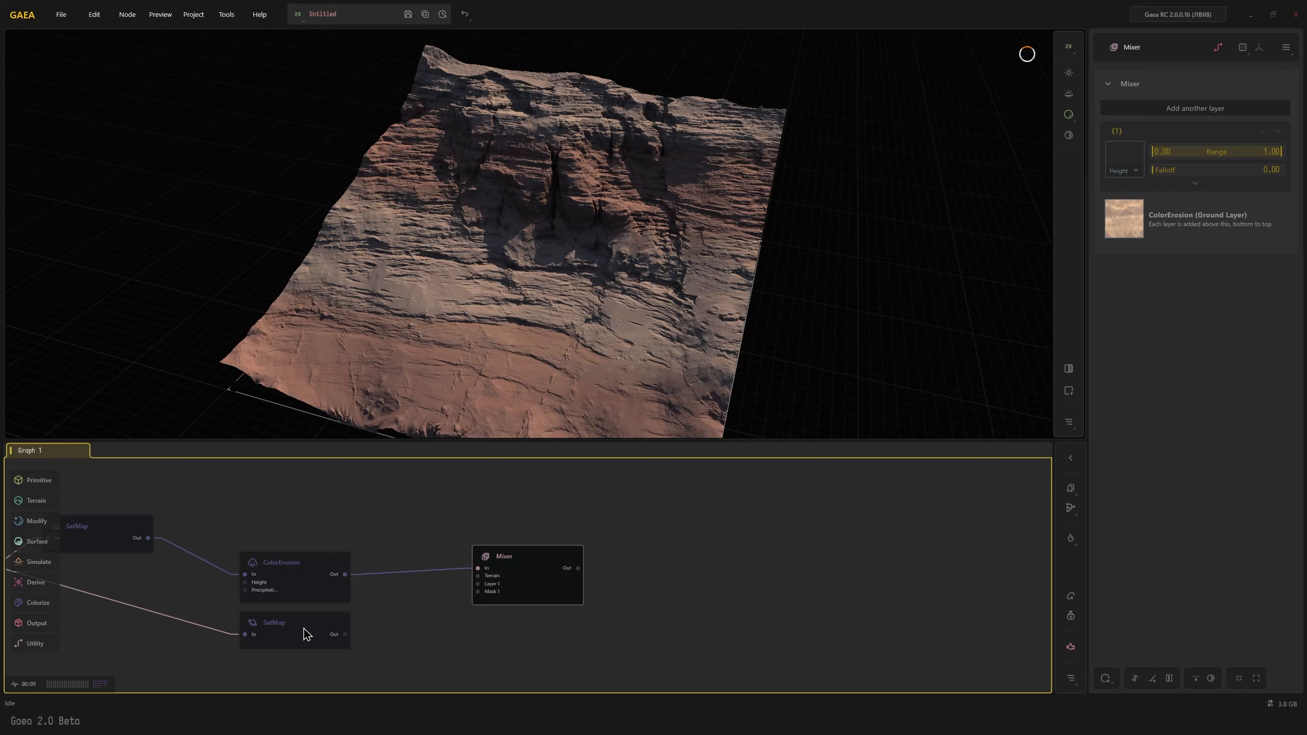
# Connect the second SatMap to the Mixer's Layer 1 and raise that layer's lower height range limit to 0.39
pyautogui.click(343, 634)
pyautogui.moveTo(343, 634); pyautogui.dragTo(478, 582)
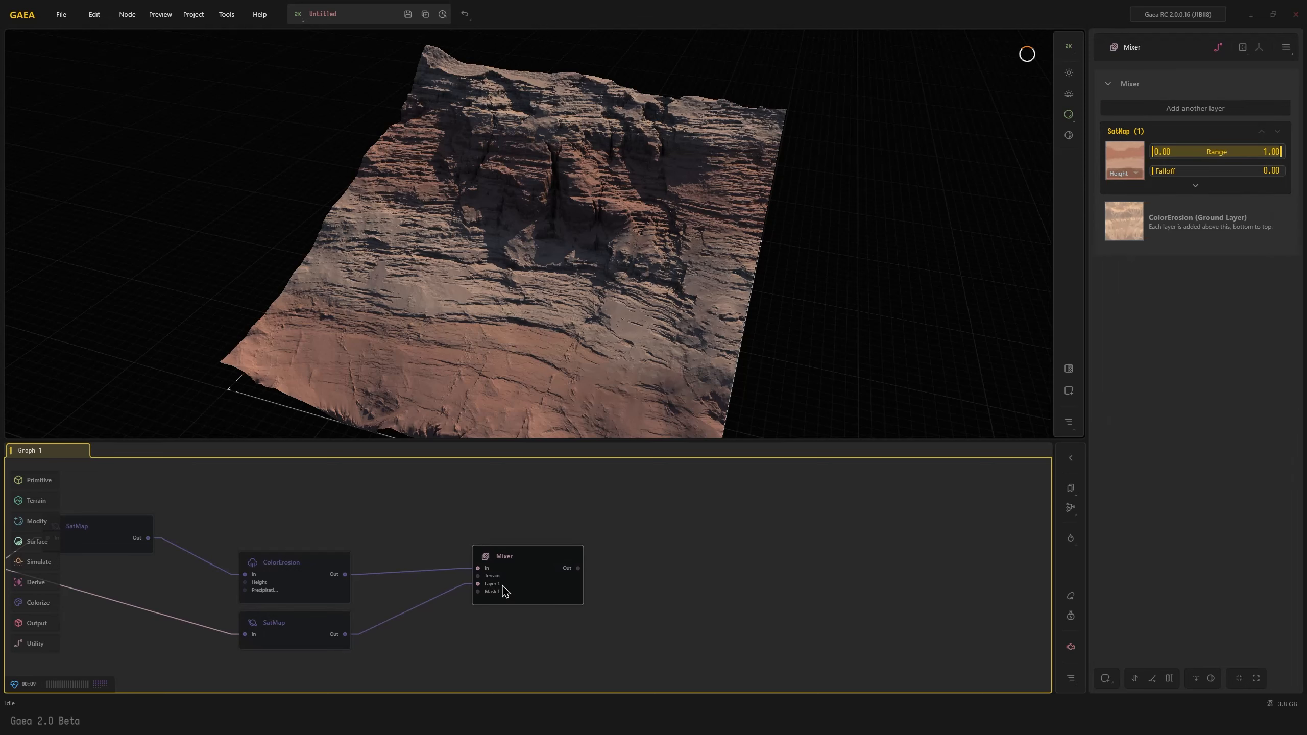
pyautogui.moveTo(1171, 155); pyautogui.dragTo(1202, 150)
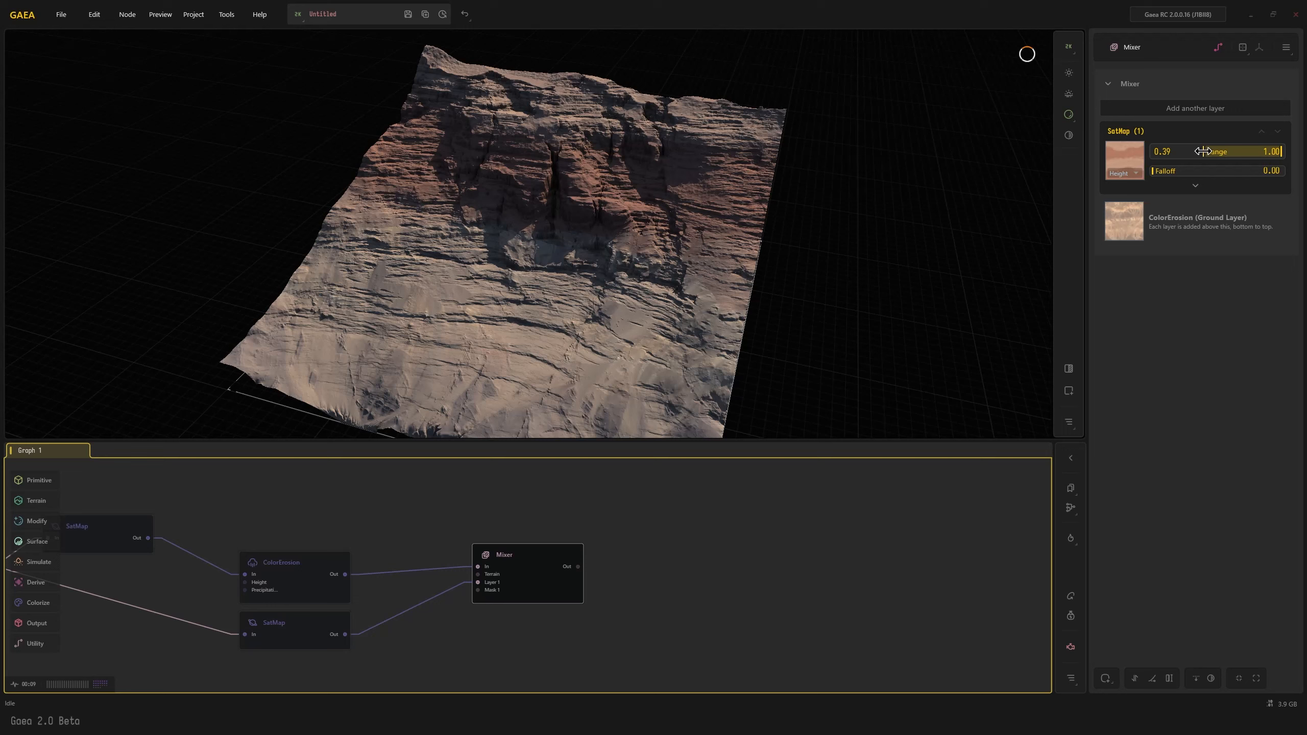
# Set the Mixer's SatMap layer falloff to 0.12 and its warp to 0.41 with a size of 0.40
pyautogui.click(1166, 170)
pyautogui.click(1195, 185)
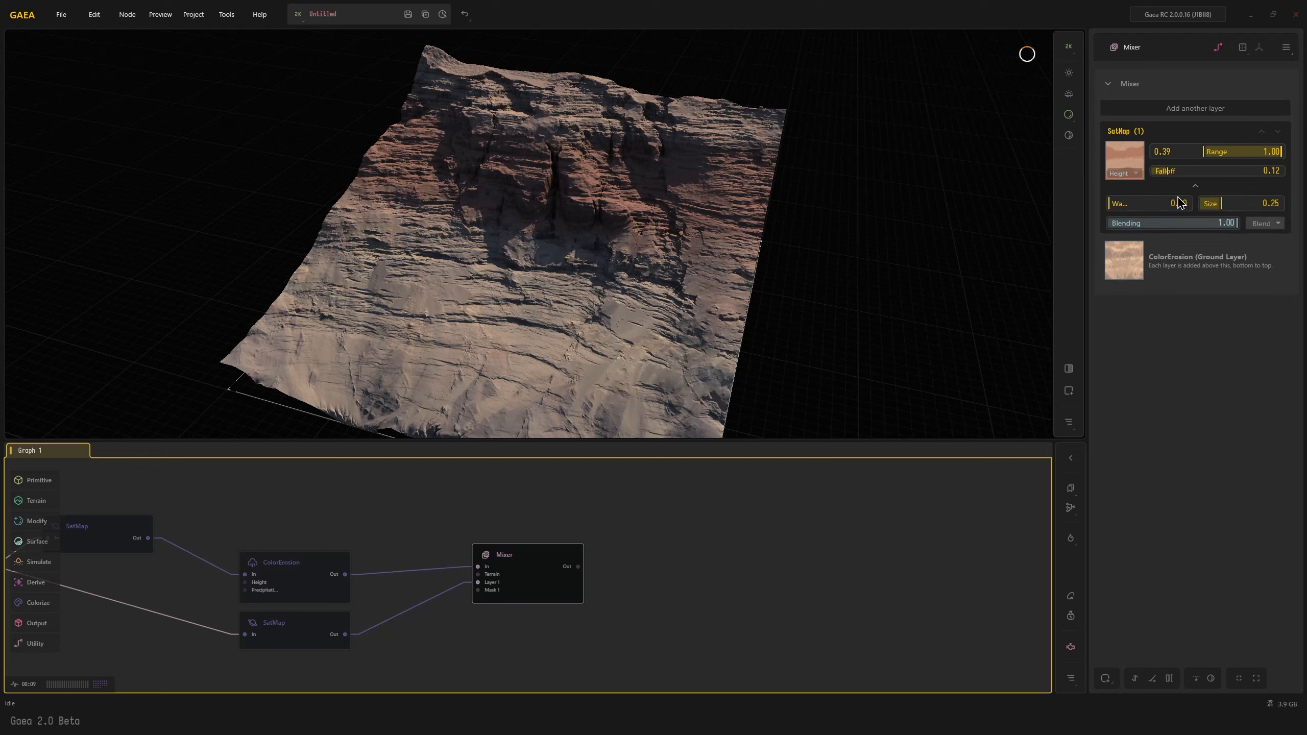
pyautogui.moveTo(1130, 200); pyautogui.dragTo(1141, 201)
pyautogui.click(1234, 202)
pyautogui.moveTo(582, 248); pyautogui.dragTo(576, 186)
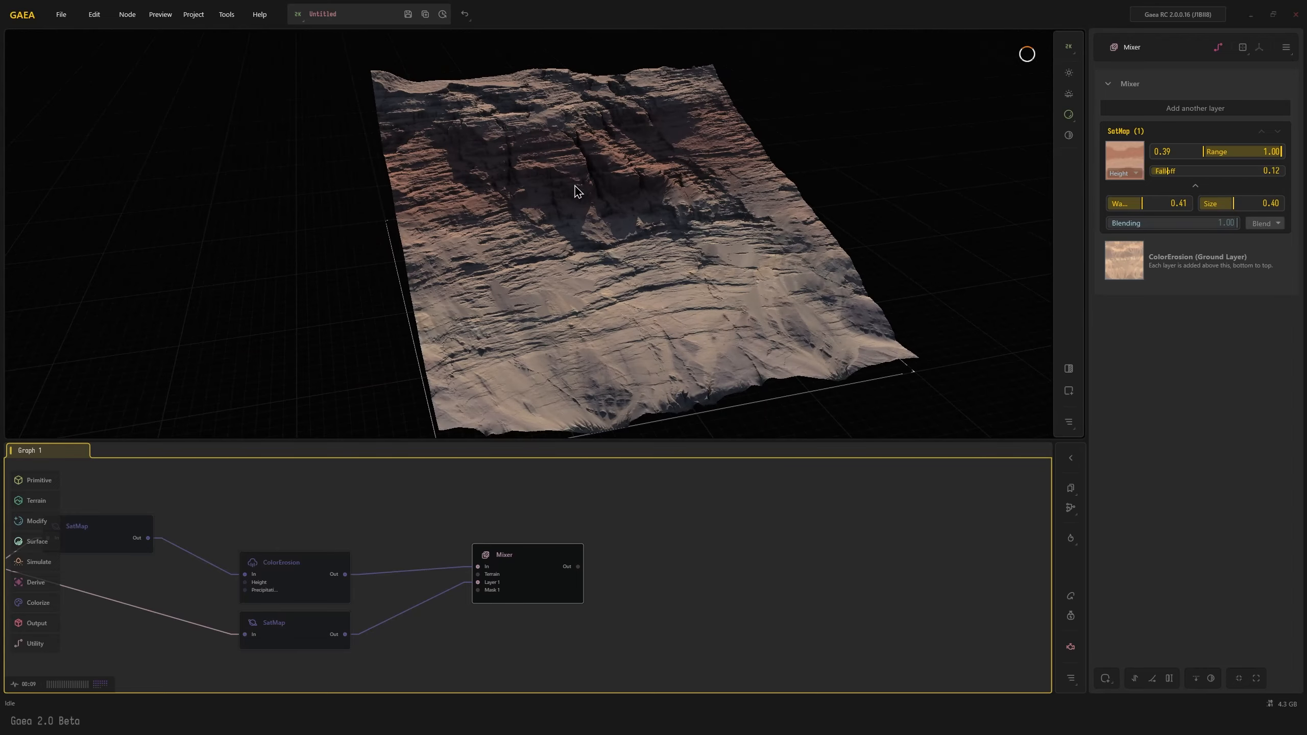
pyautogui.moveTo(575, 307); pyautogui.dragTo(559, 315)
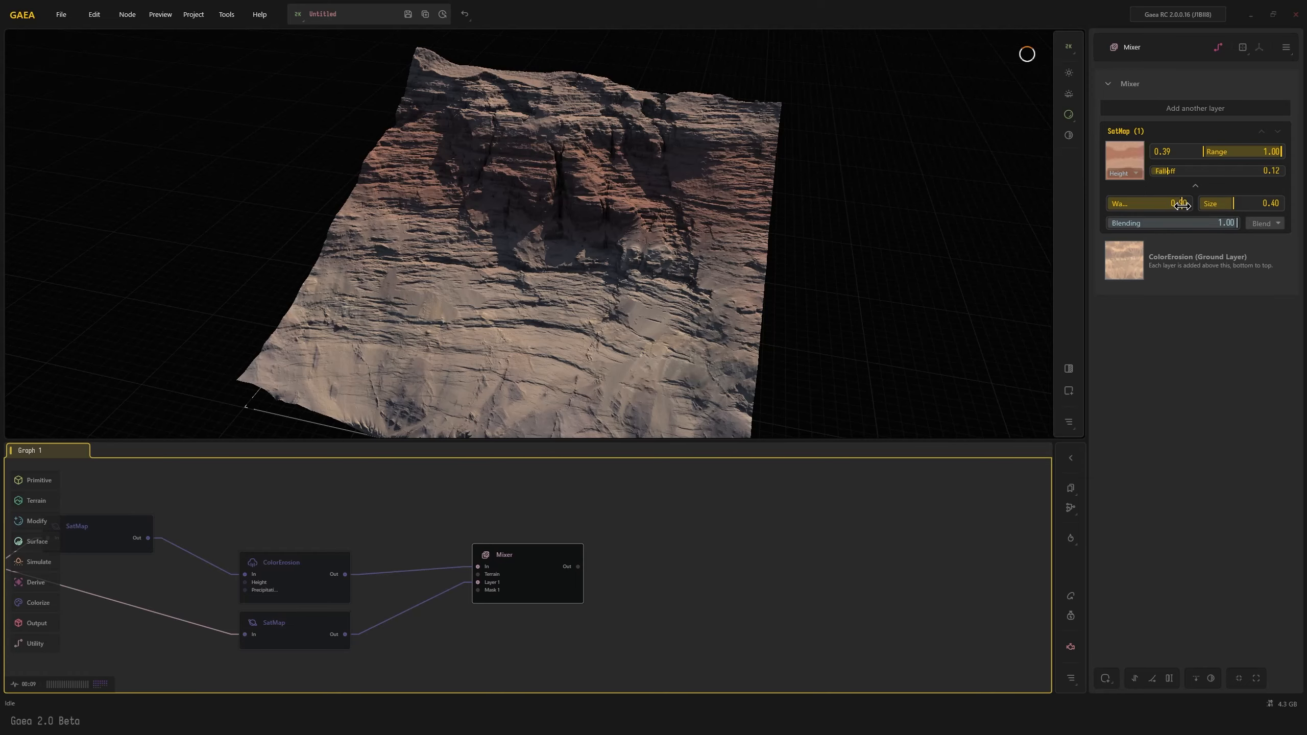
# Raise the Mixer layer's warp to 1.00 and its size to 0.88, and check the blended colors on the terrain
pyautogui.moveTo(1180, 205); pyautogui.dragTo(1271, 204)
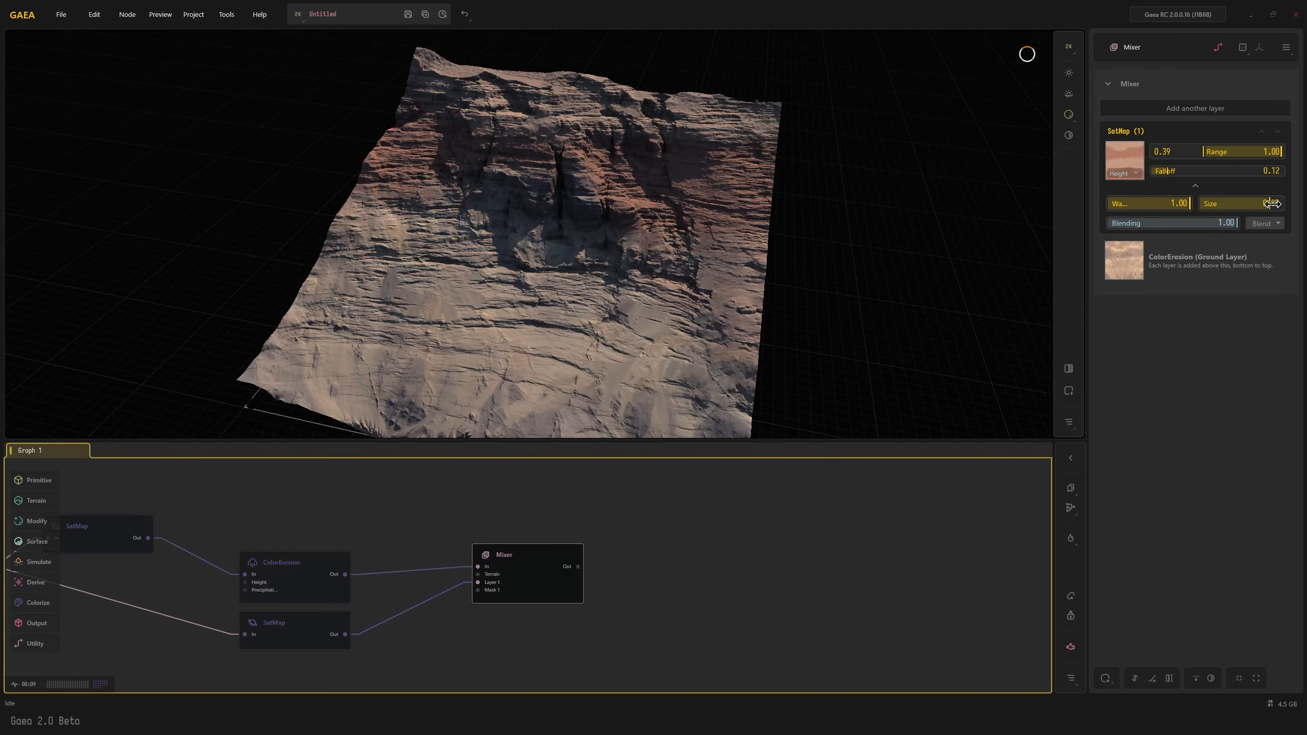
pyautogui.moveTo(576, 240); pyautogui.dragTo(566, 283)
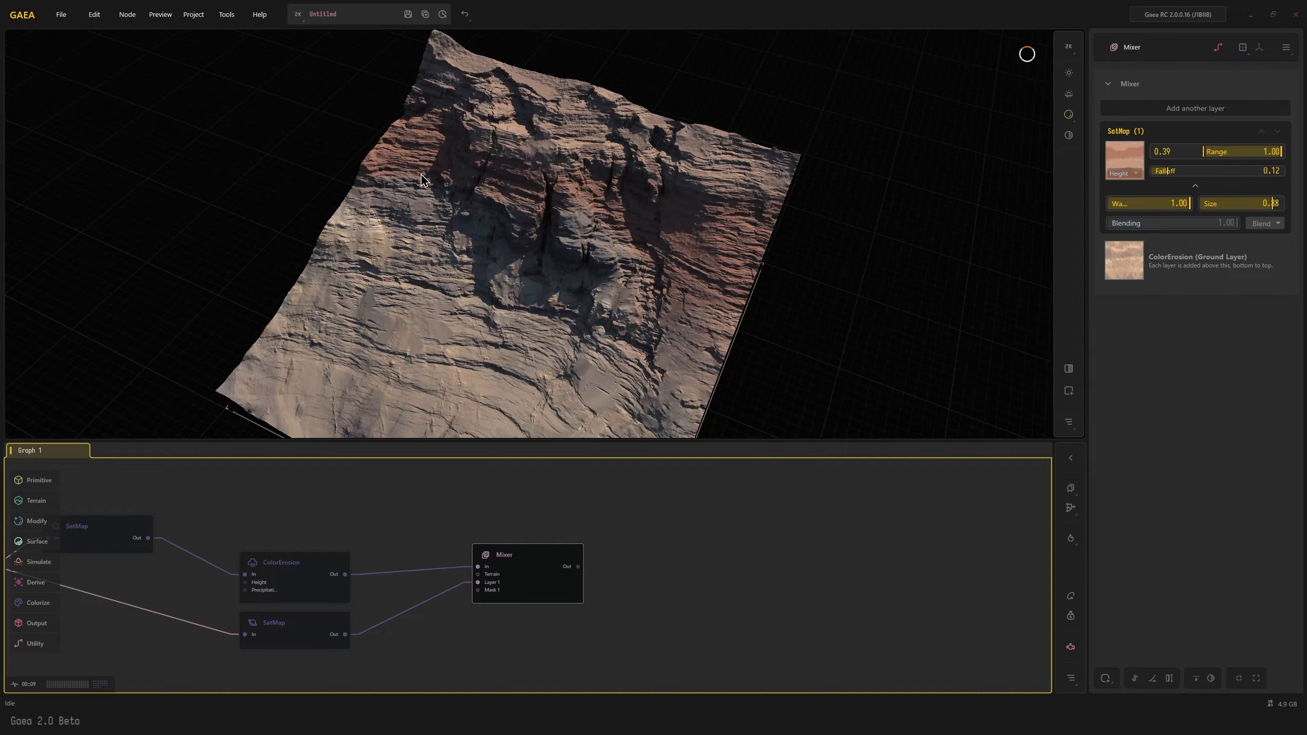
pyautogui.moveTo(625, 323); pyautogui.dragTo(565, 215)
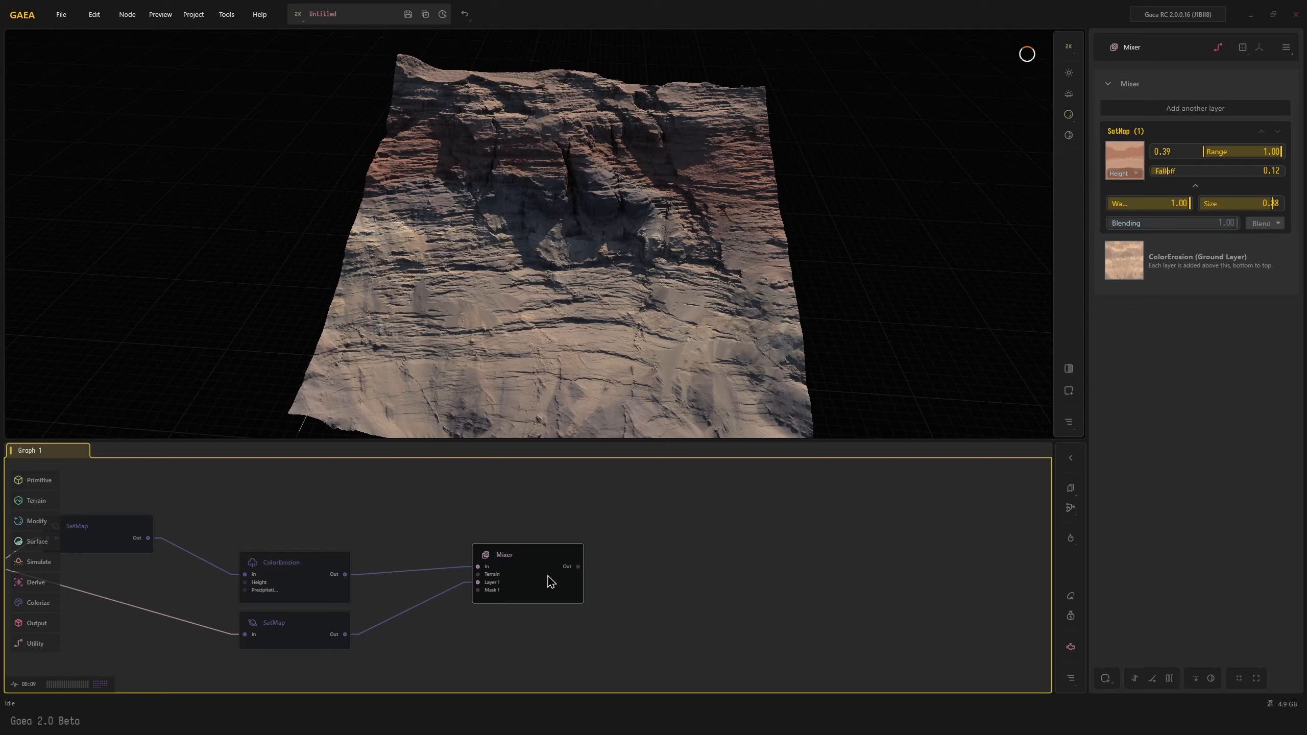
# Add a second ColorErosion node fed by the Mixer's output
pyautogui.moveTo(719, 596); pyautogui.dragTo(604, 575, button='middle')
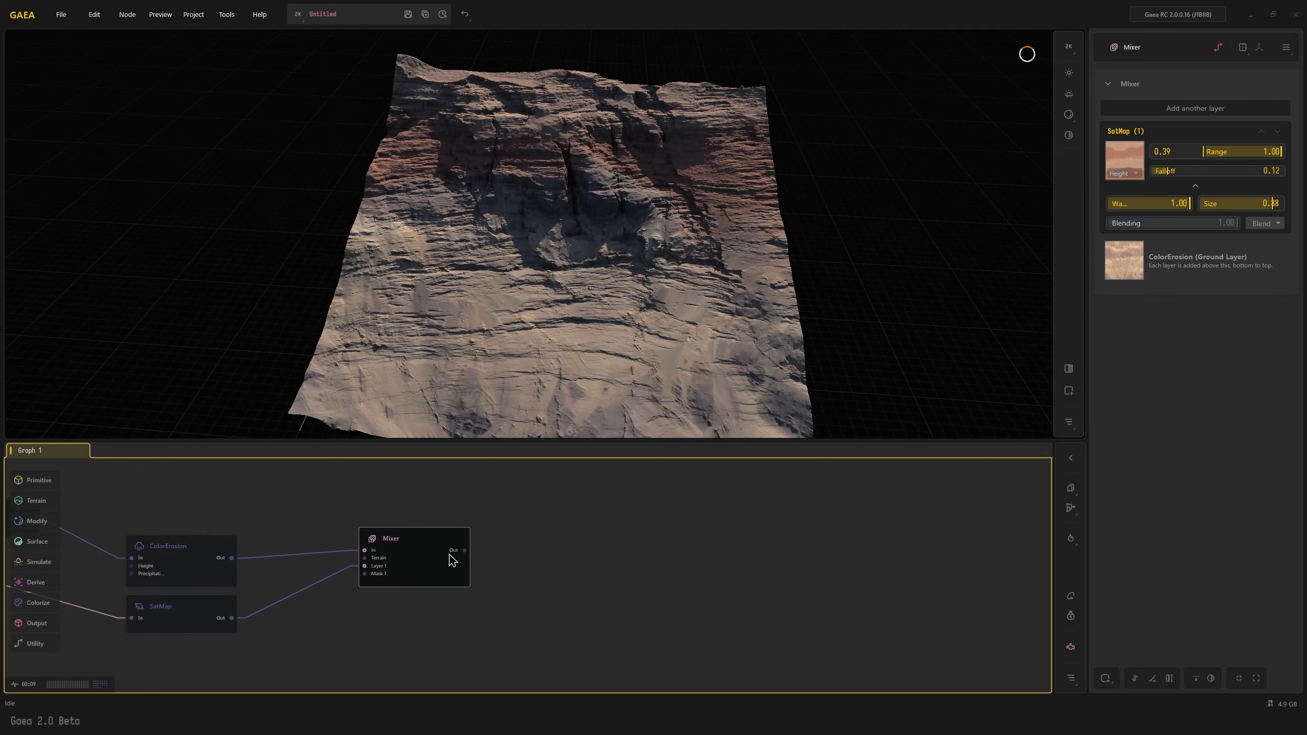
pyautogui.moveTo(464, 550); pyautogui.dragTo(524, 550)
pyautogui.moveTo(643, 571); pyautogui.dragTo(597, 593, button='middle')
# Set the new ColorErosion's Color Hold to 0.91, Sediment Density to 0.91, Blend to 0.90 and Flow Volume to 0.25, and inspect the terrain
pyautogui.click(1266, 169)
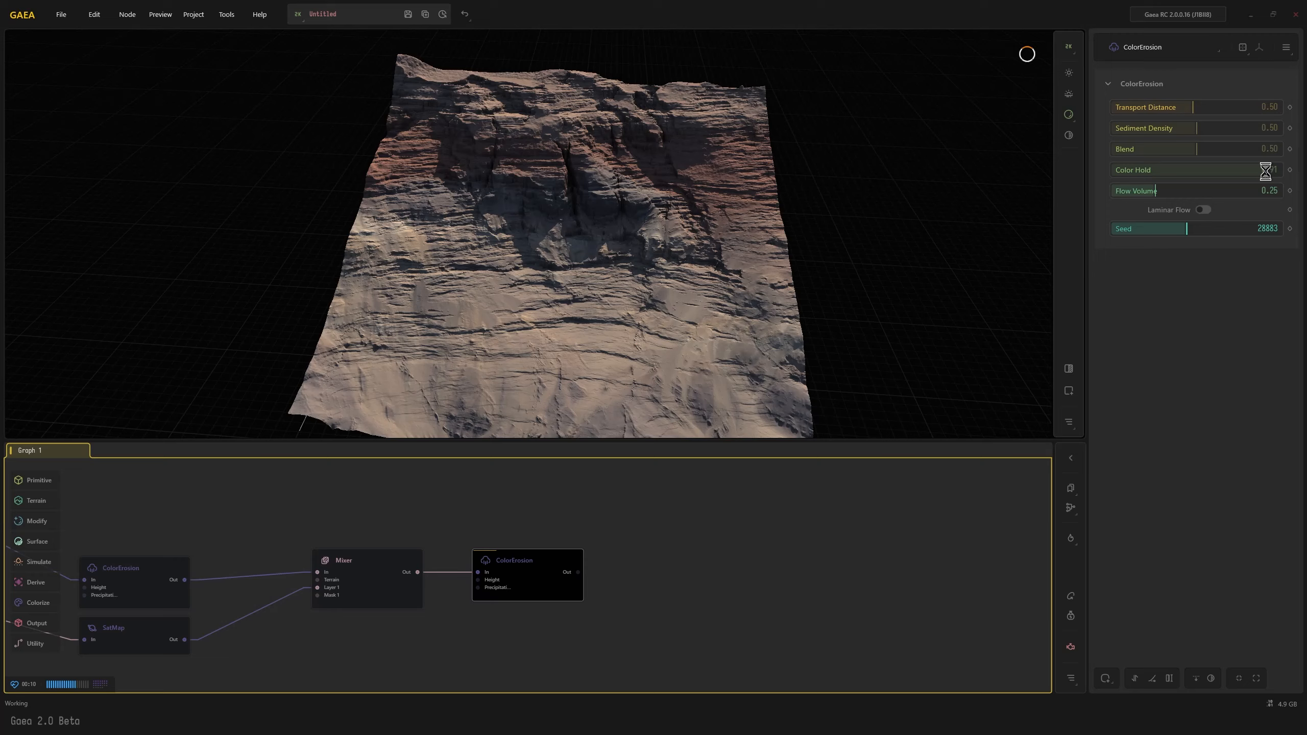
pyautogui.click(1264, 127)
pyautogui.click(1263, 147)
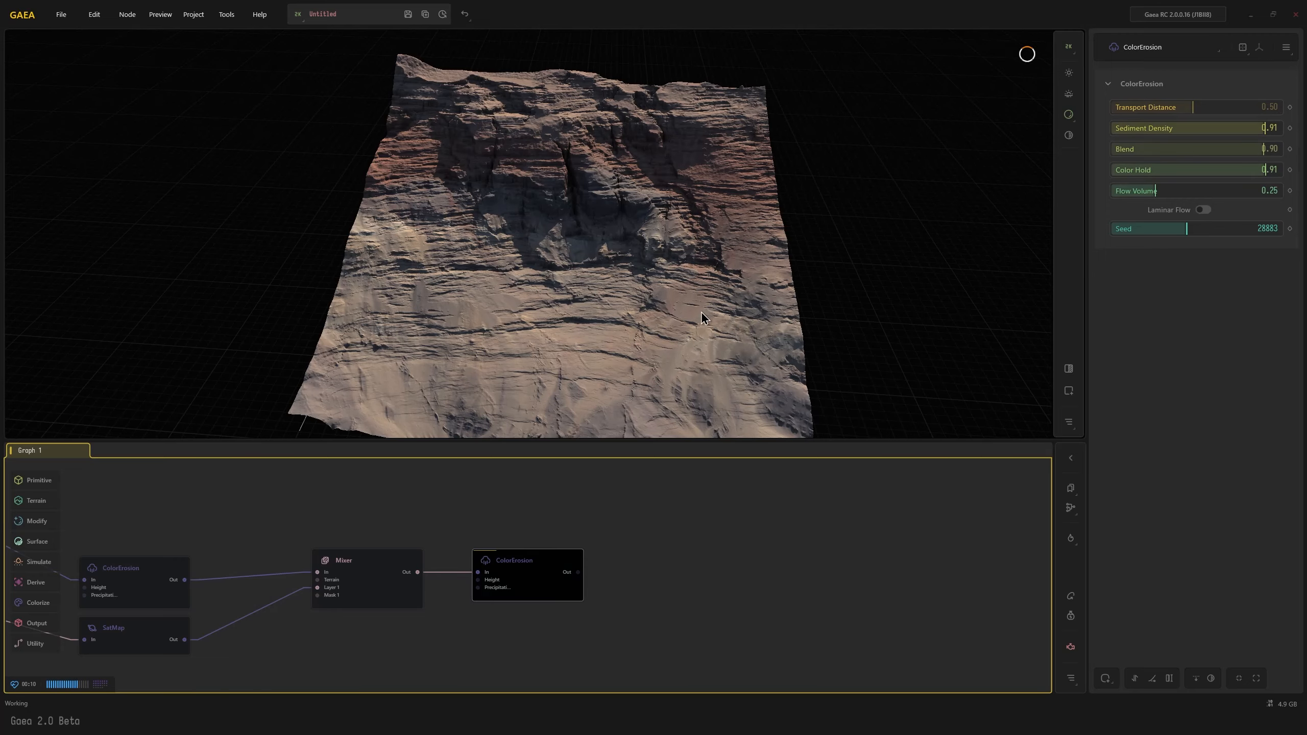
pyautogui.moveTo(655, 314); pyautogui.dragTo(684, 224)
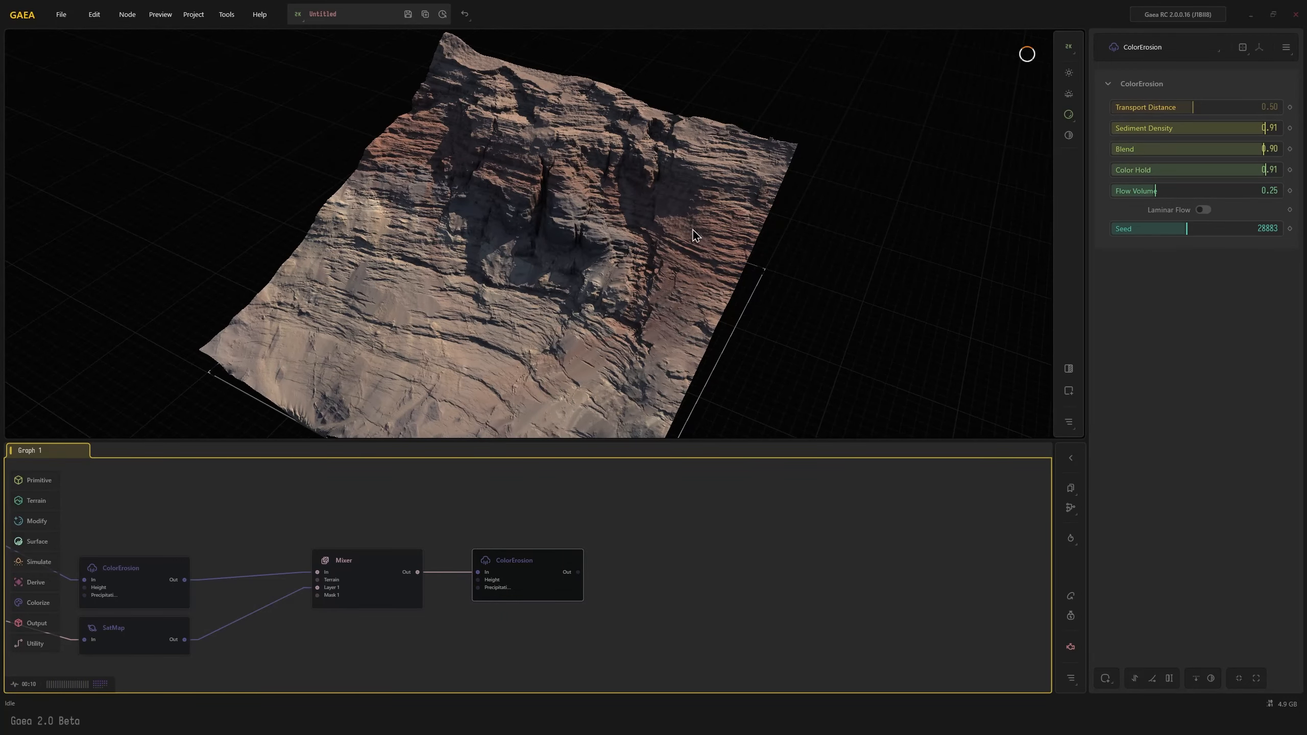
pyautogui.moveTo(562, 371); pyautogui.dragTo(577, 329)
pyautogui.scroll(5, 564, 299)
pyautogui.scroll(-5, 577, 316)
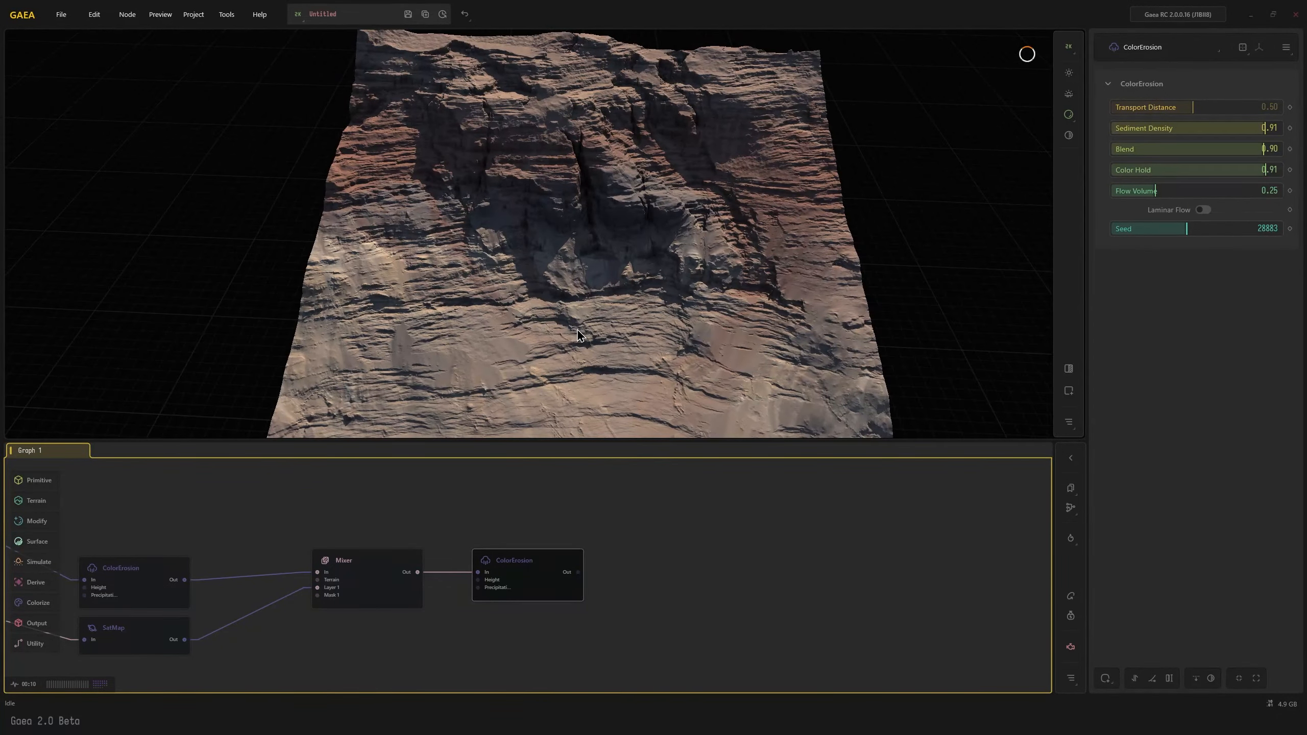
pyautogui.scroll(5, 577, 328)
pyautogui.scroll(-5, 582, 334)
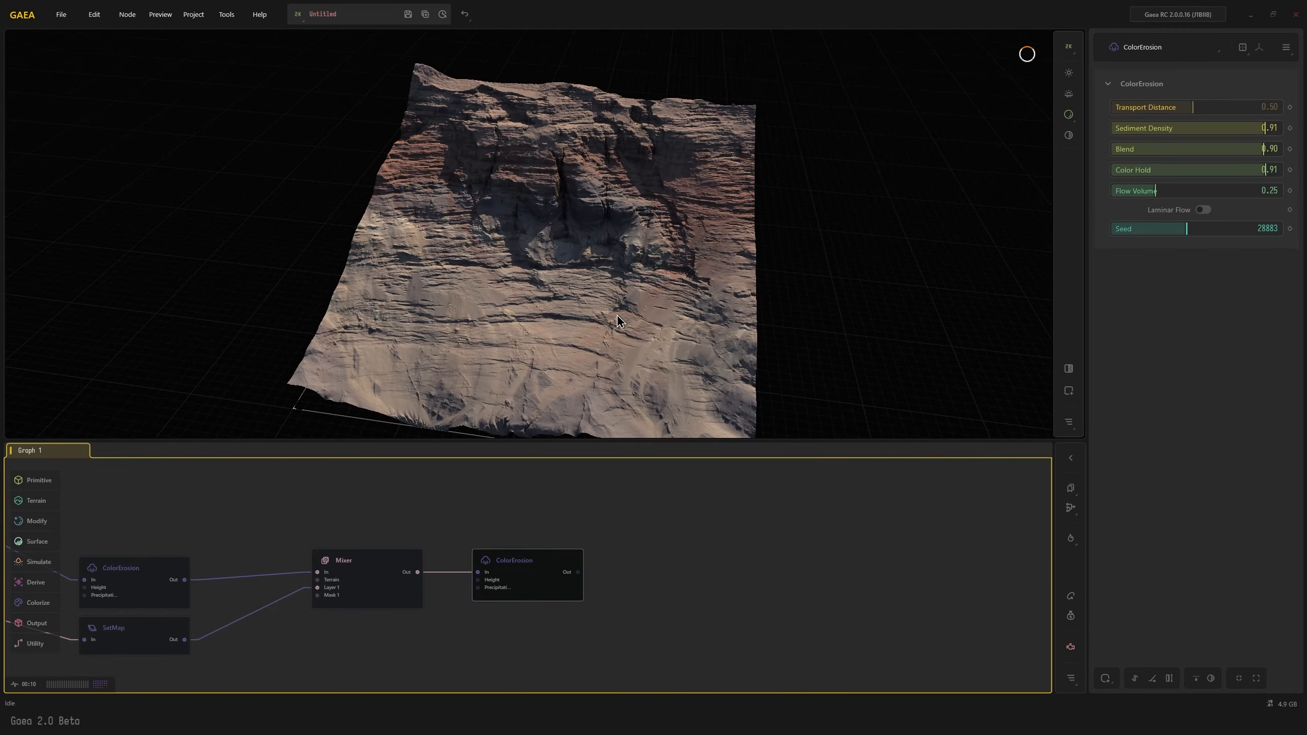
# Add a Weathering node after the ColorErosion node that follows the Mixer
pyautogui.rightClick(544, 568)
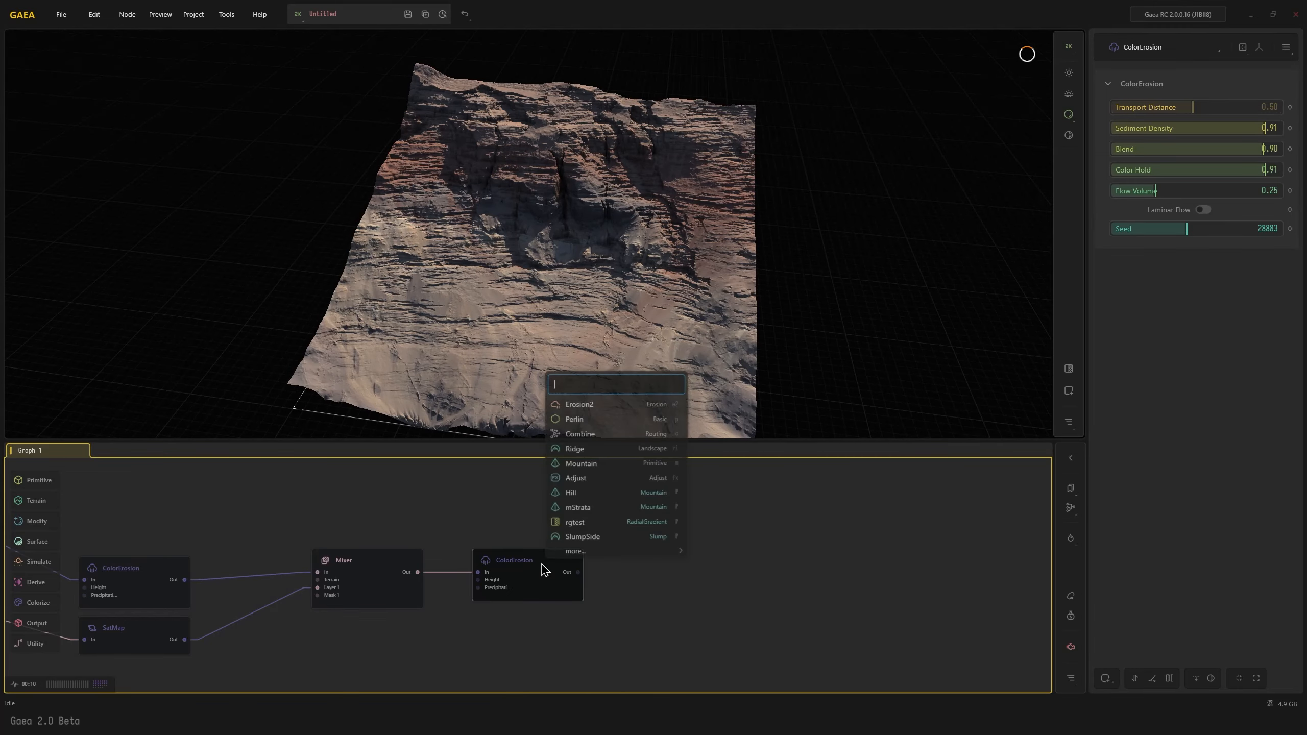
pyautogui.write('wea')
pyautogui.click(591, 599)
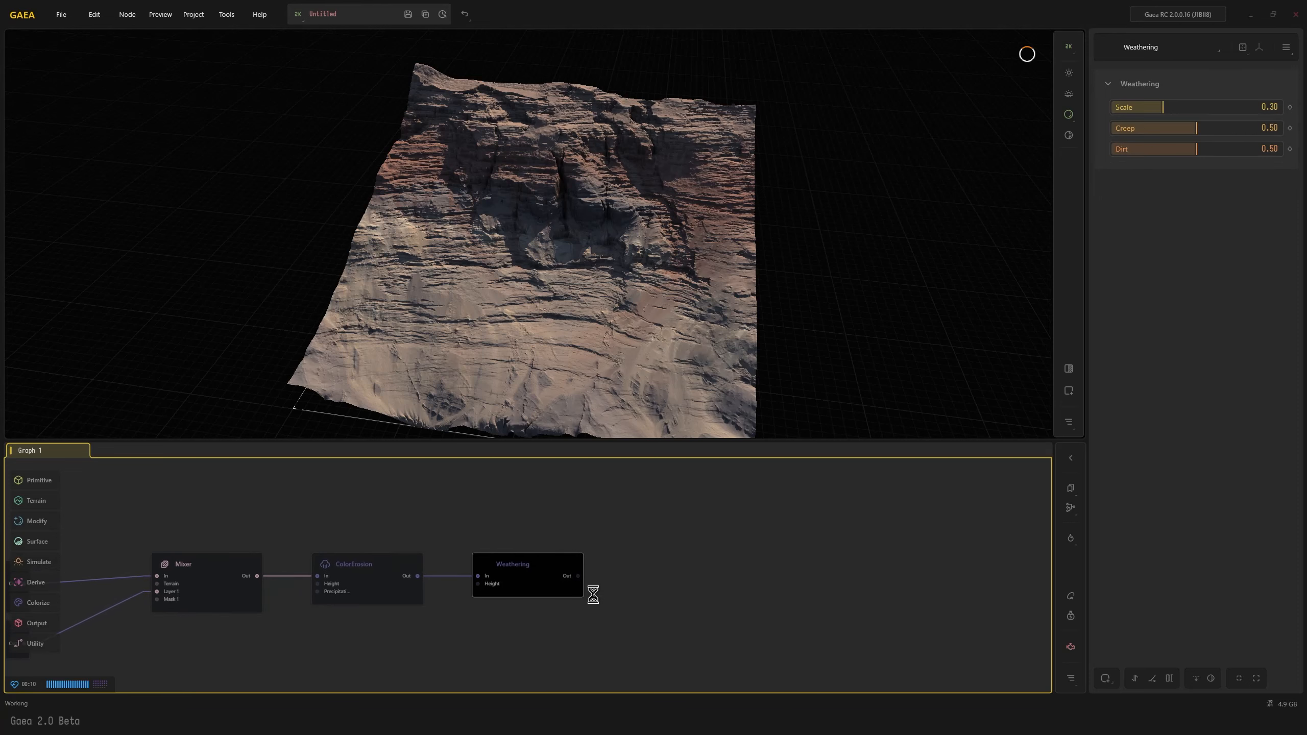
# Set the Weathering node's Creep to 0.06 and Scale to 0.05
pyautogui.moveTo(584, 432); pyautogui.dragTo(589, 444)
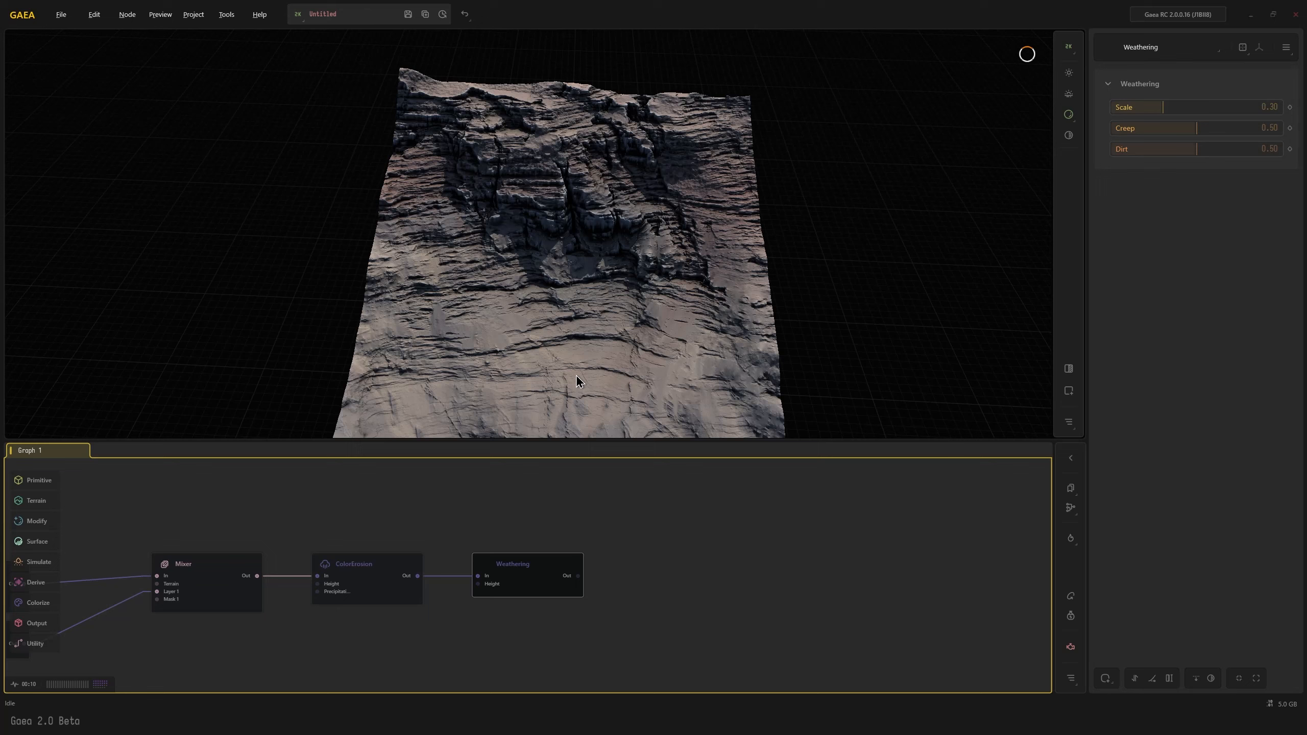
pyautogui.click(1123, 129)
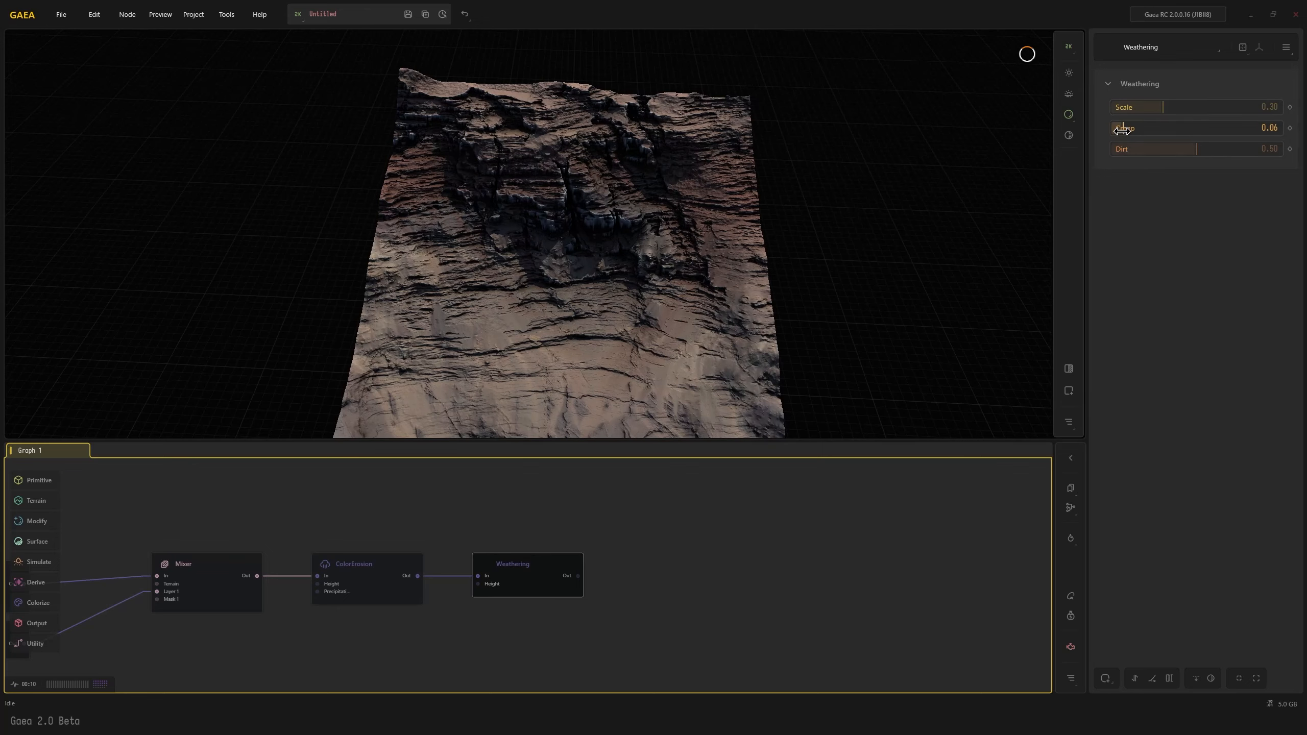
pyautogui.moveTo(645, 351); pyautogui.dragTo(615, 351)
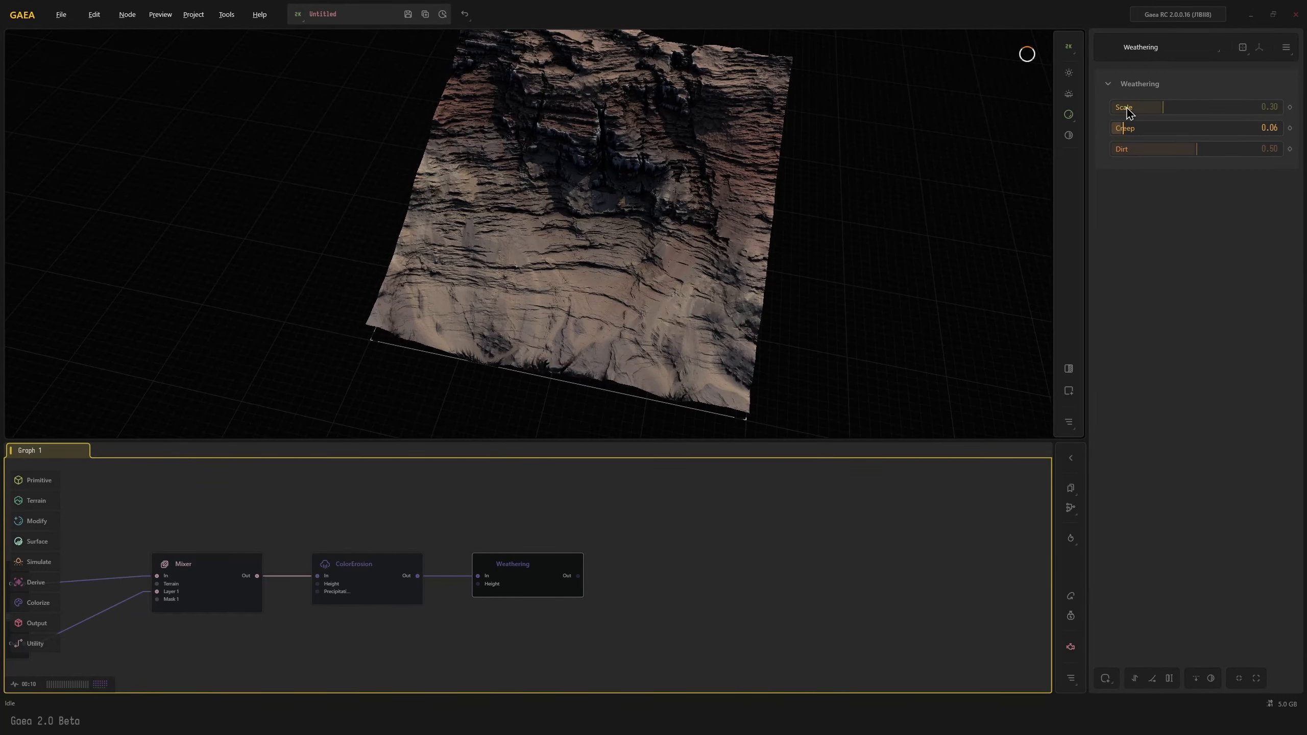
pyautogui.moveTo(1126, 109); pyautogui.dragTo(1120, 105)
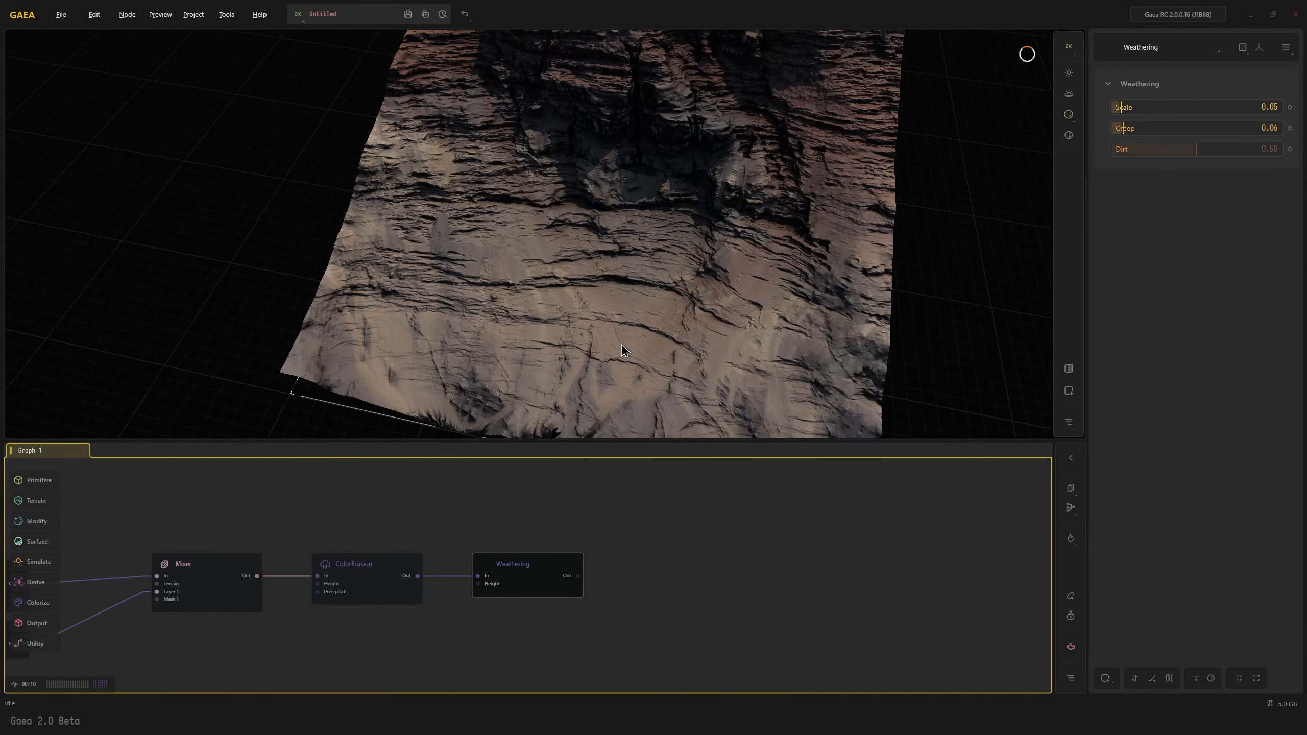
# Try a Weathering Creep of 0.37, return it to 0.06 and compare the terrain
pyautogui.click(1141, 128)
pyautogui.moveTo(1141, 129); pyautogui.dragTo(1188, 131)
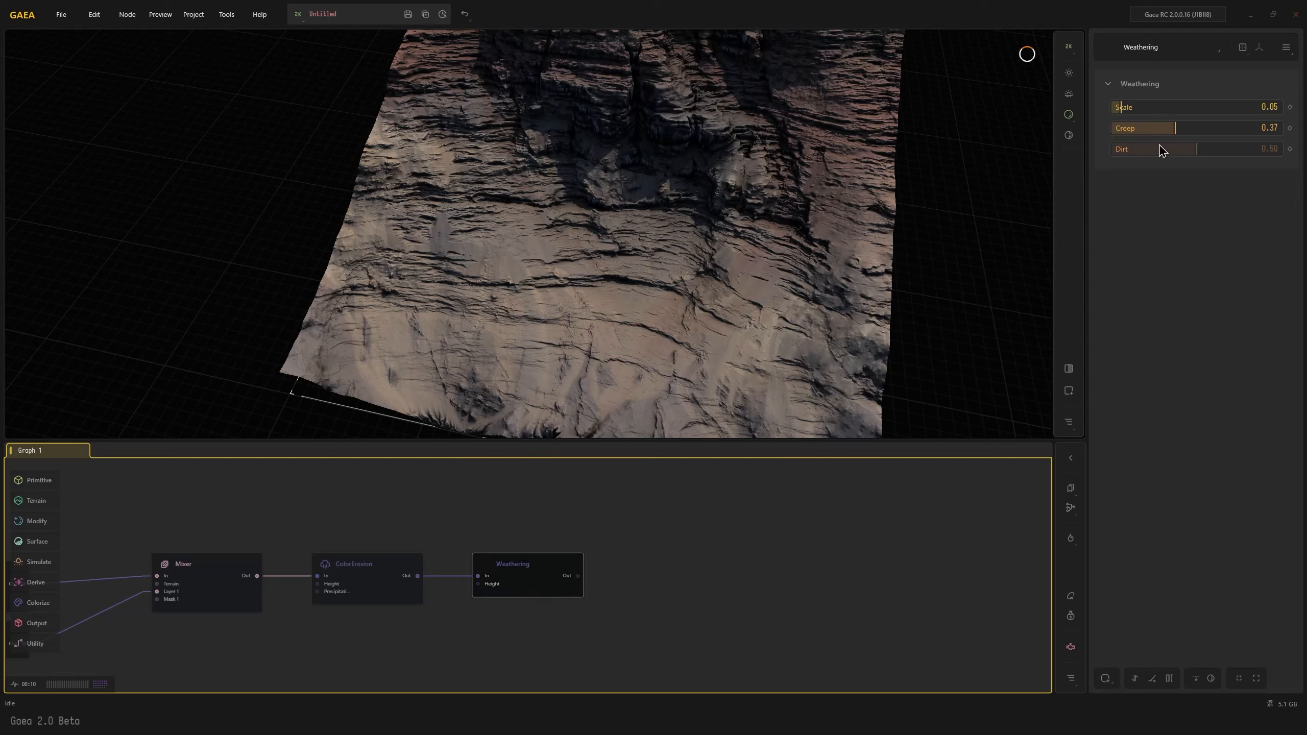
pyautogui.click(1122, 126)
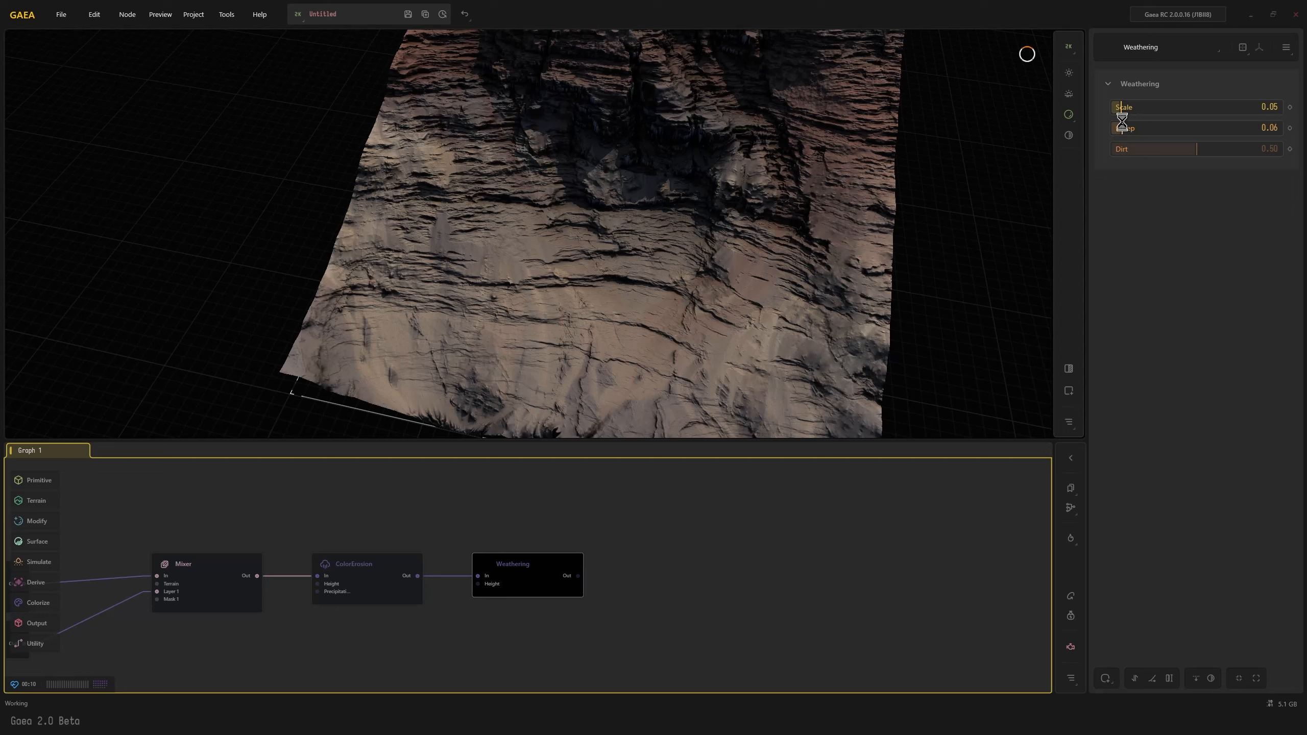
pyautogui.moveTo(584, 296); pyautogui.dragTo(471, 247)
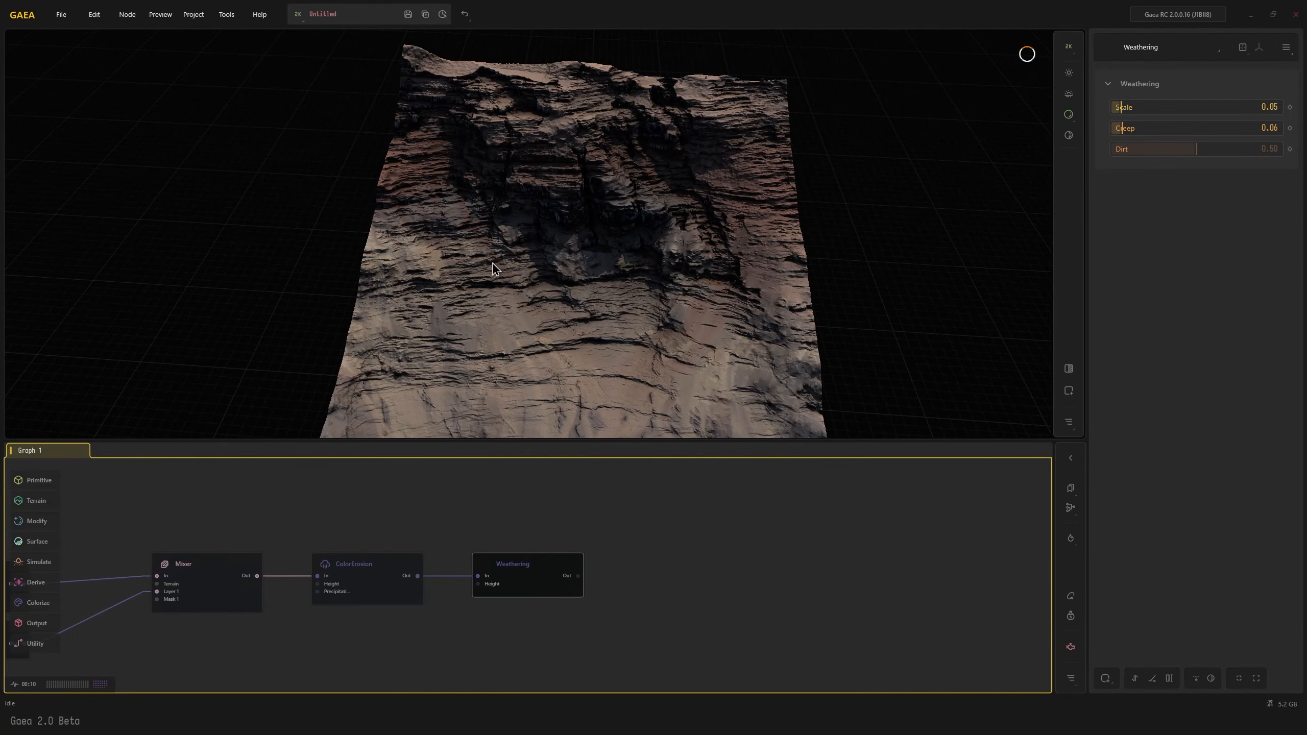
# Set the Weathering node's Scale to 0.68 and Dirt to 0.42
pyautogui.moveTo(1121, 107); pyautogui.dragTo(1226, 107)
pyautogui.moveTo(1196, 149); pyautogui.dragTo(1183, 149)
pyautogui.moveTo(617, 232); pyautogui.dragTo(561, 267)
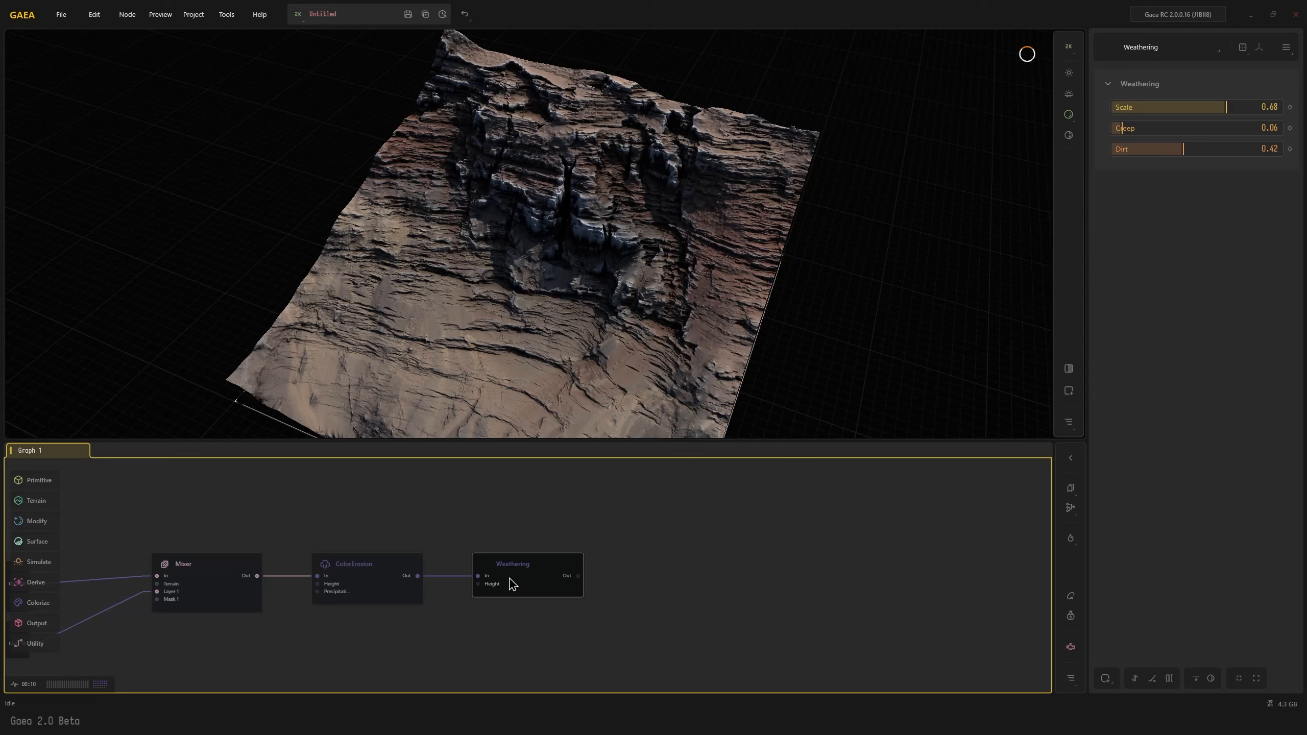
# Add another ColorErosion node fed by the Weathering node's output
pyautogui.press('Tab')
pyautogui.write('ce')
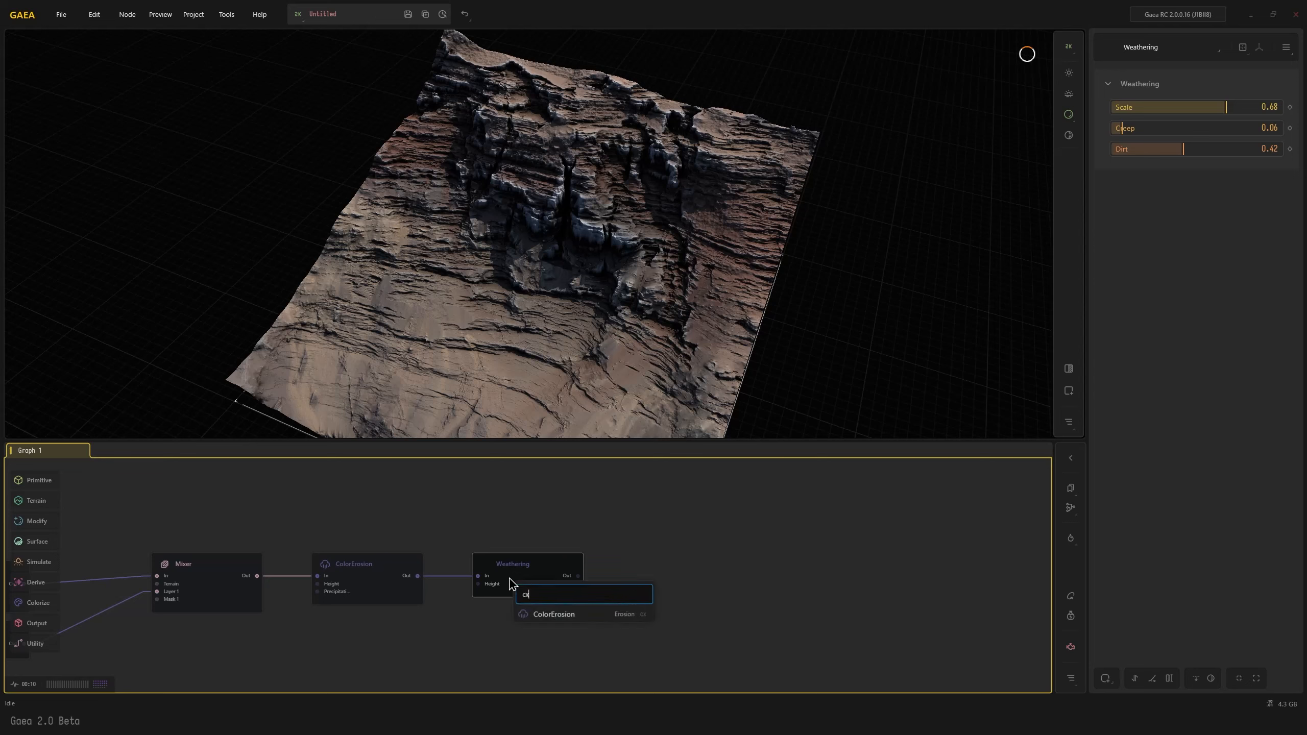
pyautogui.press('Return')
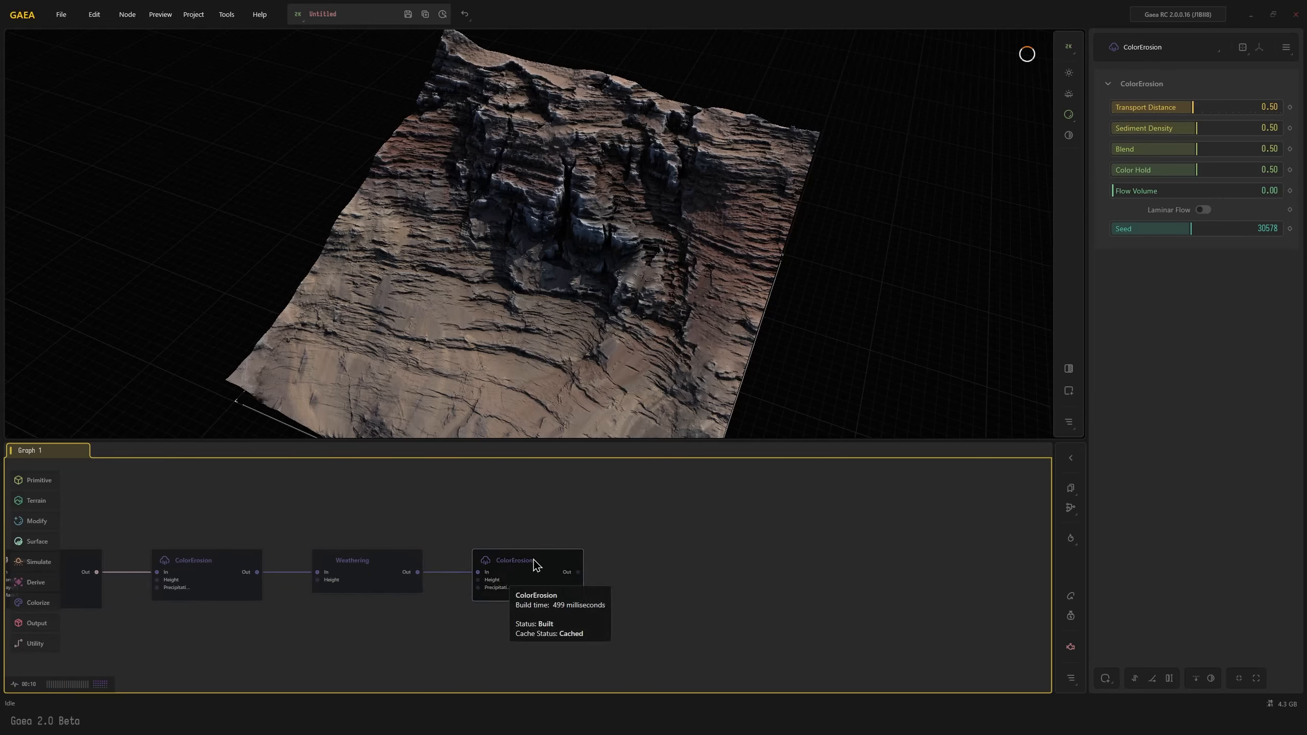
# Try strong settings on the last ColorErosion: Sediment Density 0.94, Blend 0.92, Color Hold 0.88 and Flow Volume 0.98
pyautogui.click(1269, 128)
pyautogui.click(1266, 149)
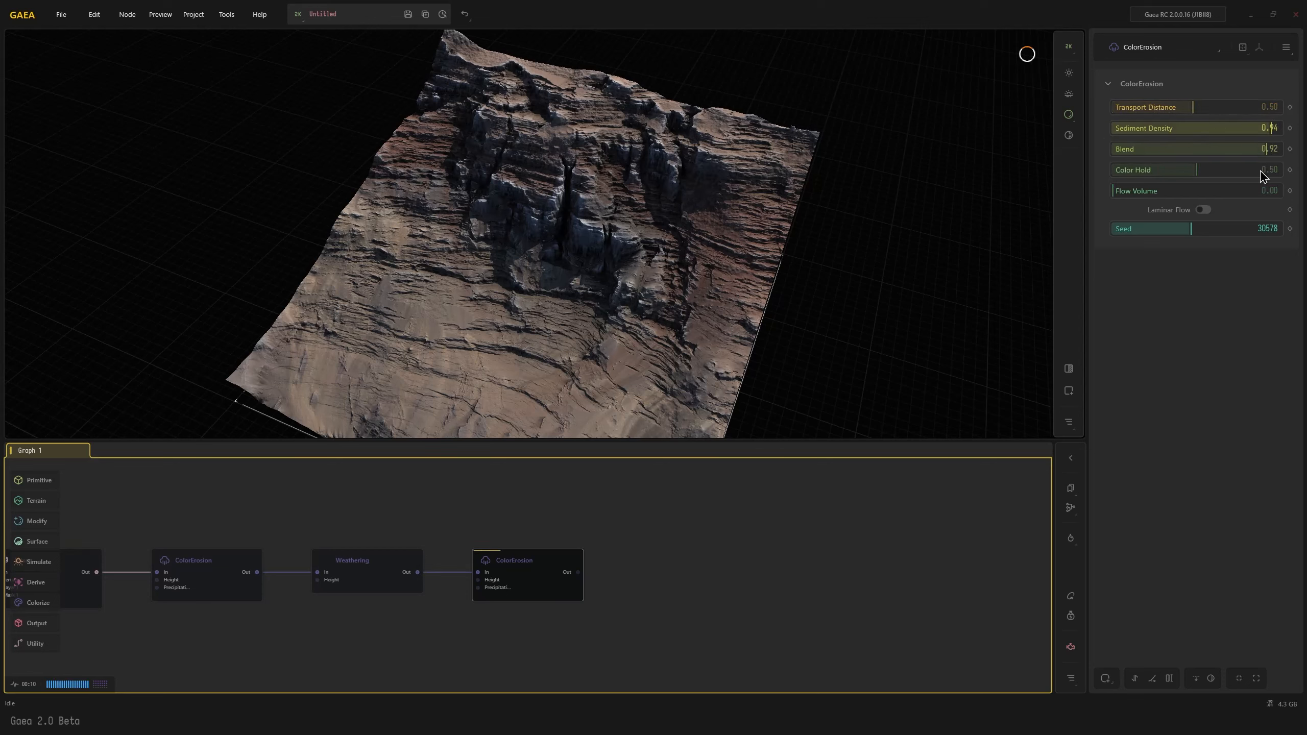
pyautogui.click(1260, 170)
pyautogui.click(1178, 190)
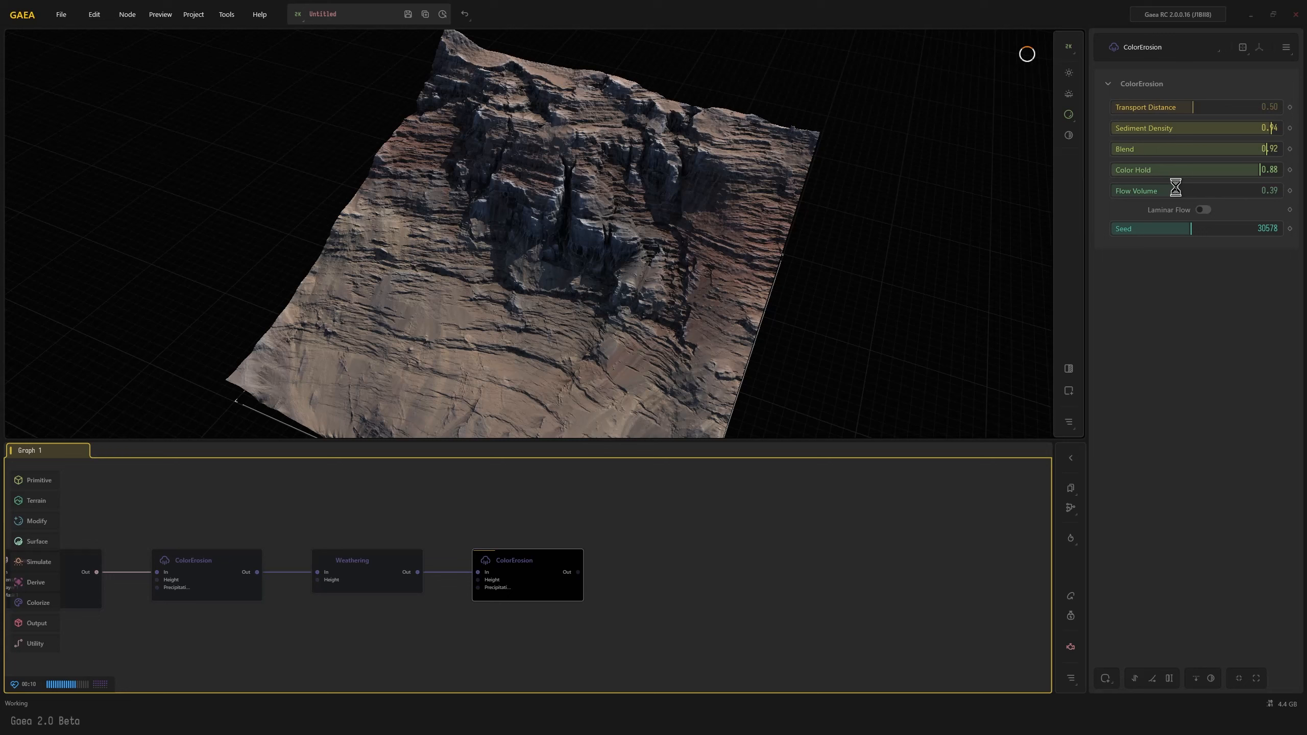
pyautogui.click(1276, 188)
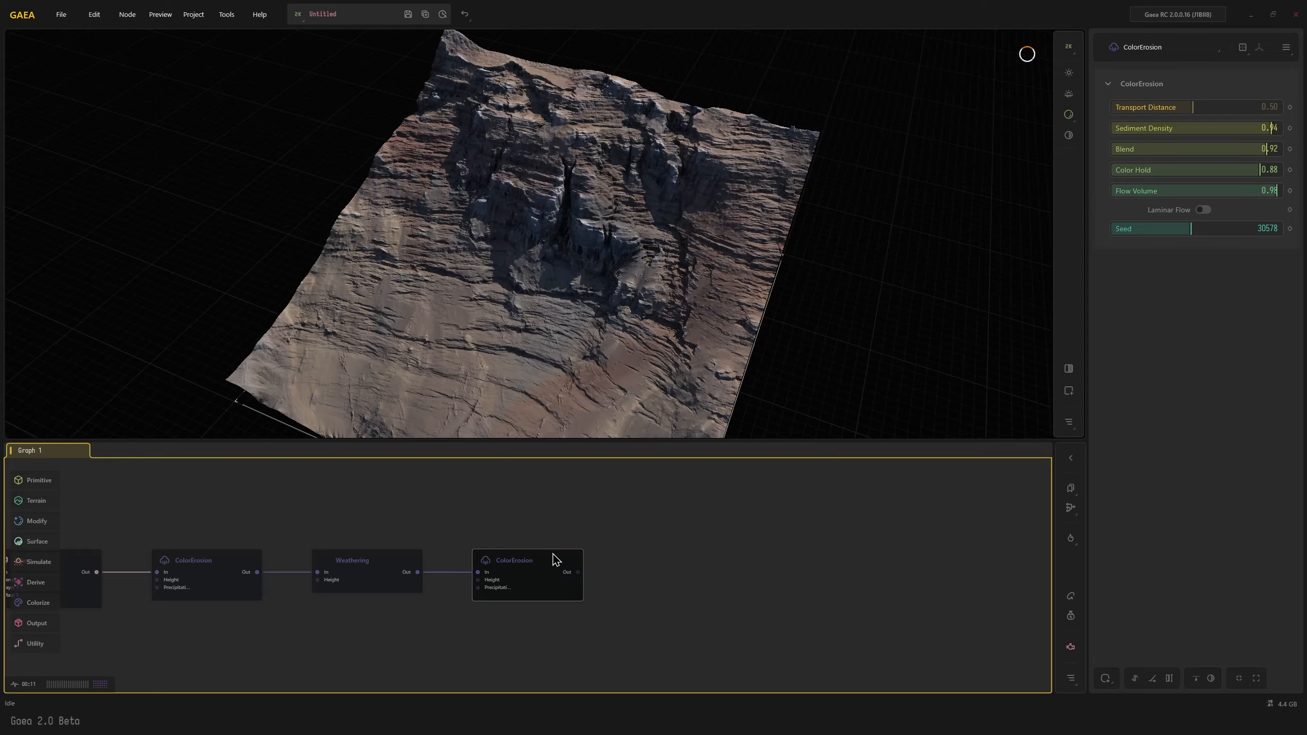
pyautogui.moveTo(580, 380); pyautogui.dragTo(558, 316)
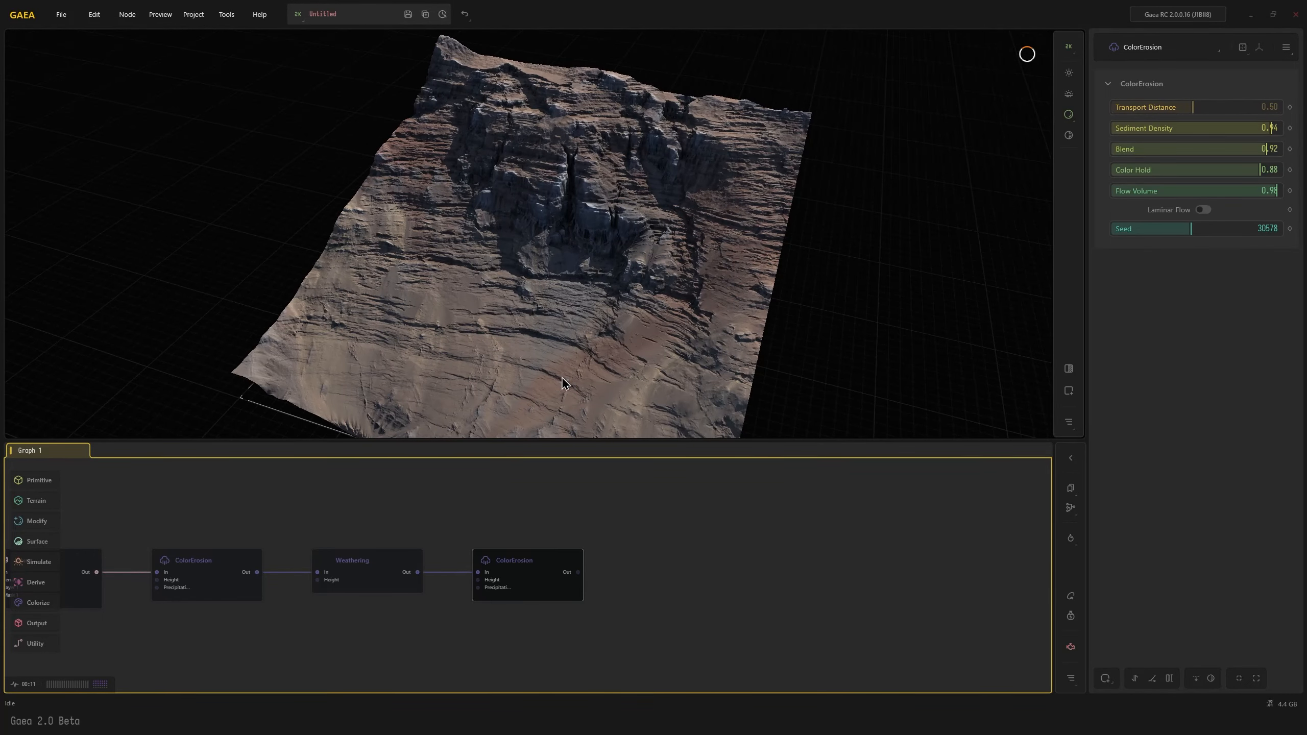
# Soften the last ColorErosion with Color Hold 0.45, Flow Volume 0.34, Blend 0.44, Sediment Density 0.45 and Transport Distance 0.09, and inspect the terrain
pyautogui.moveTo(526, 577); pyautogui.dragTo(513, 570)
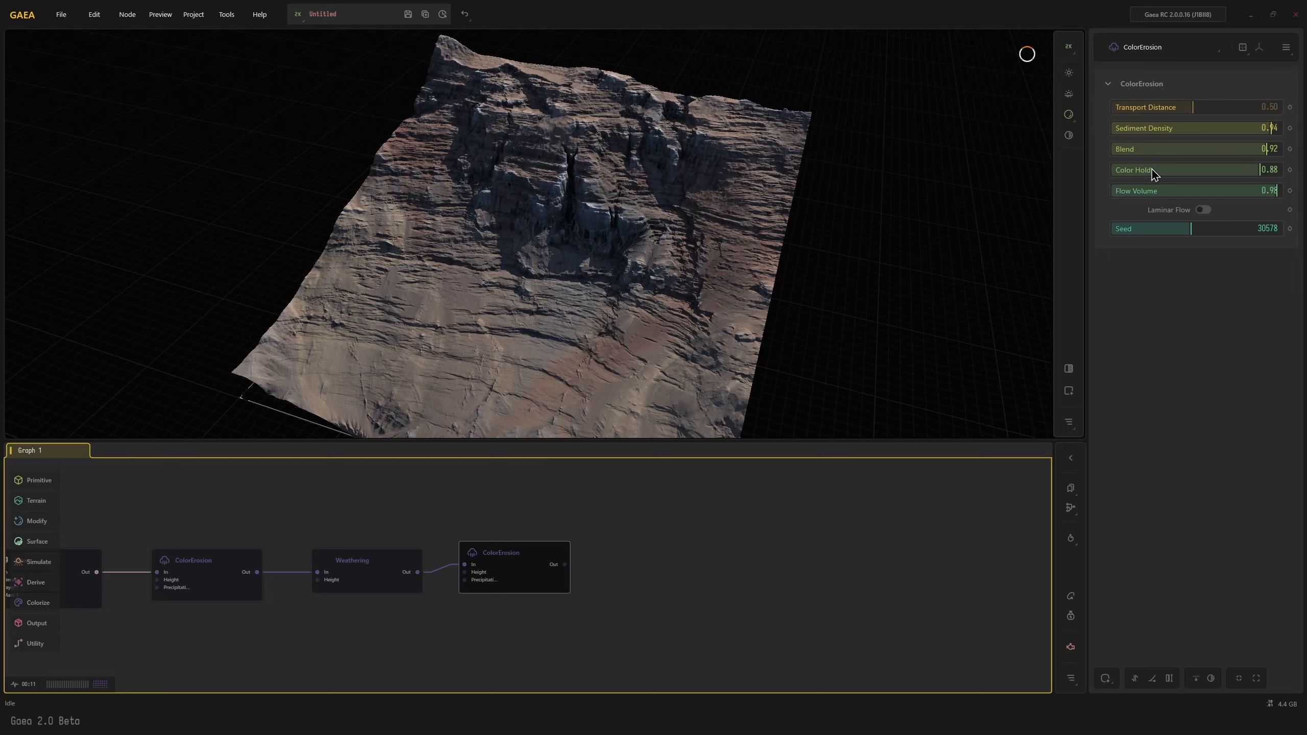
pyautogui.click(1187, 168)
pyautogui.click(1170, 189)
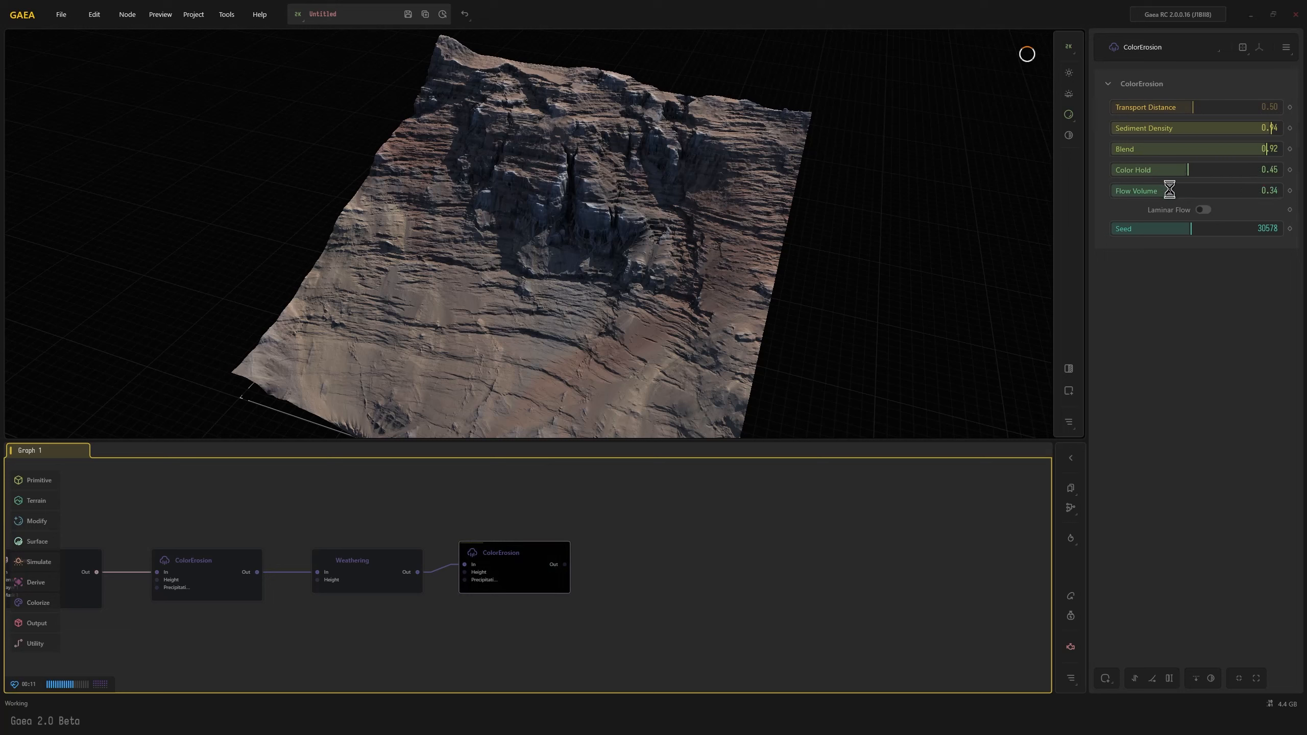
pyautogui.click(1187, 149)
pyautogui.click(1188, 128)
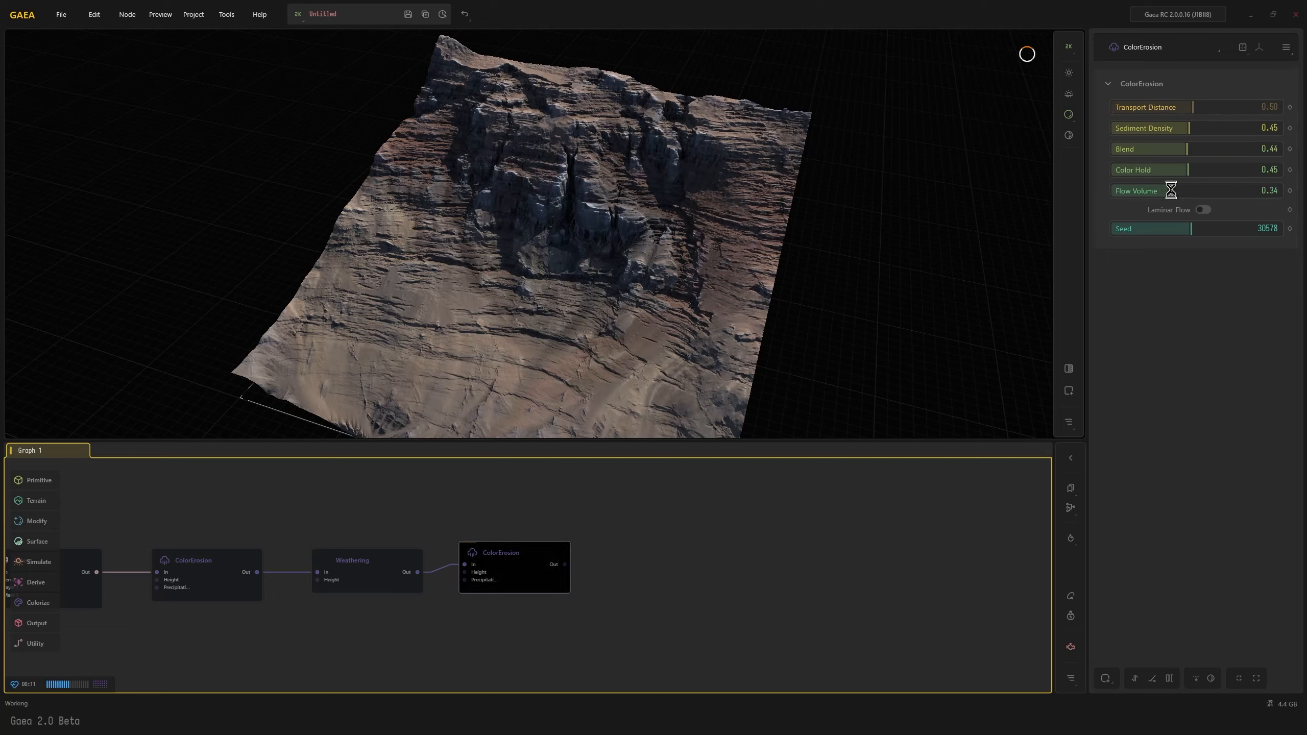
pyautogui.click(1123, 107)
pyautogui.click(1129, 107)
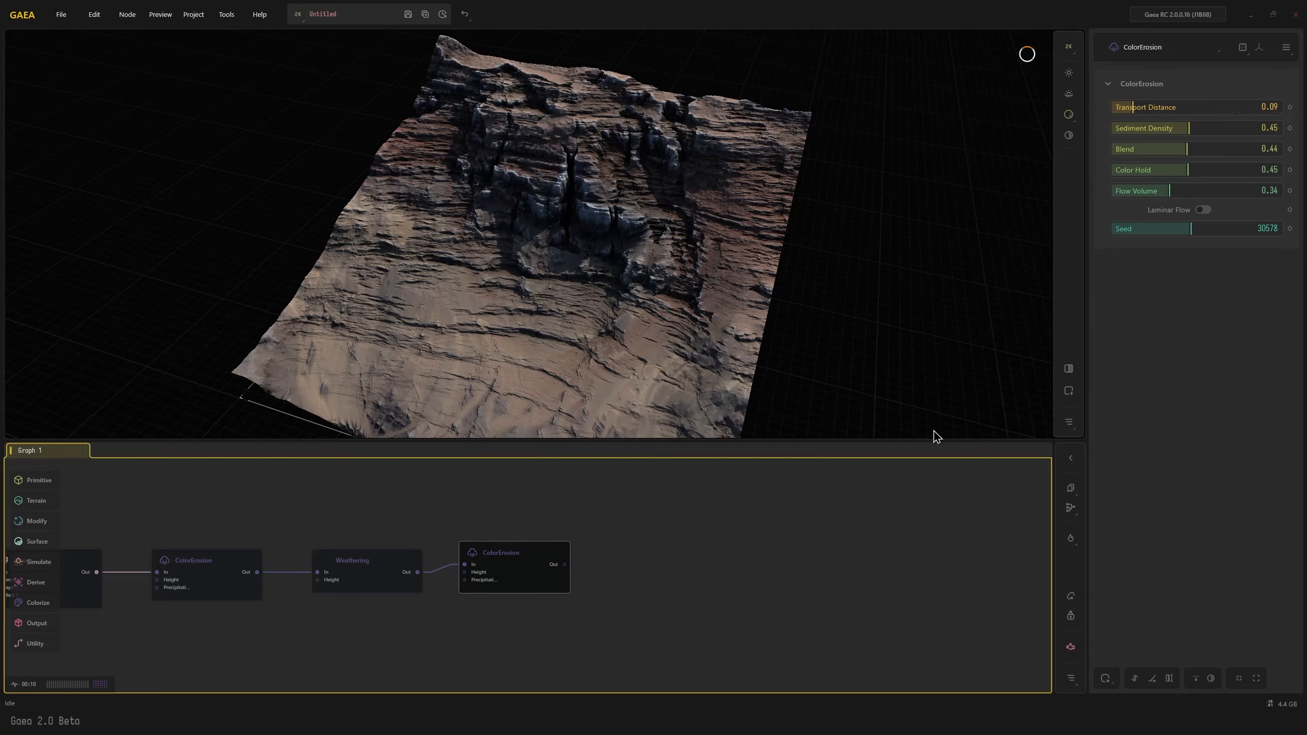
pyautogui.scroll(-3, 598, 351)
pyautogui.moveTo(597, 355); pyautogui.dragTo(605, 328)
pyautogui.scroll(5, 607, 341)
pyautogui.scroll(-3, 605, 344)
# Trace the graph back to the second Erosion2 node before TextureBase and examine its terrain output
pyautogui.moveTo(291, 524); pyautogui.dragTo(661, 520, button='middle')
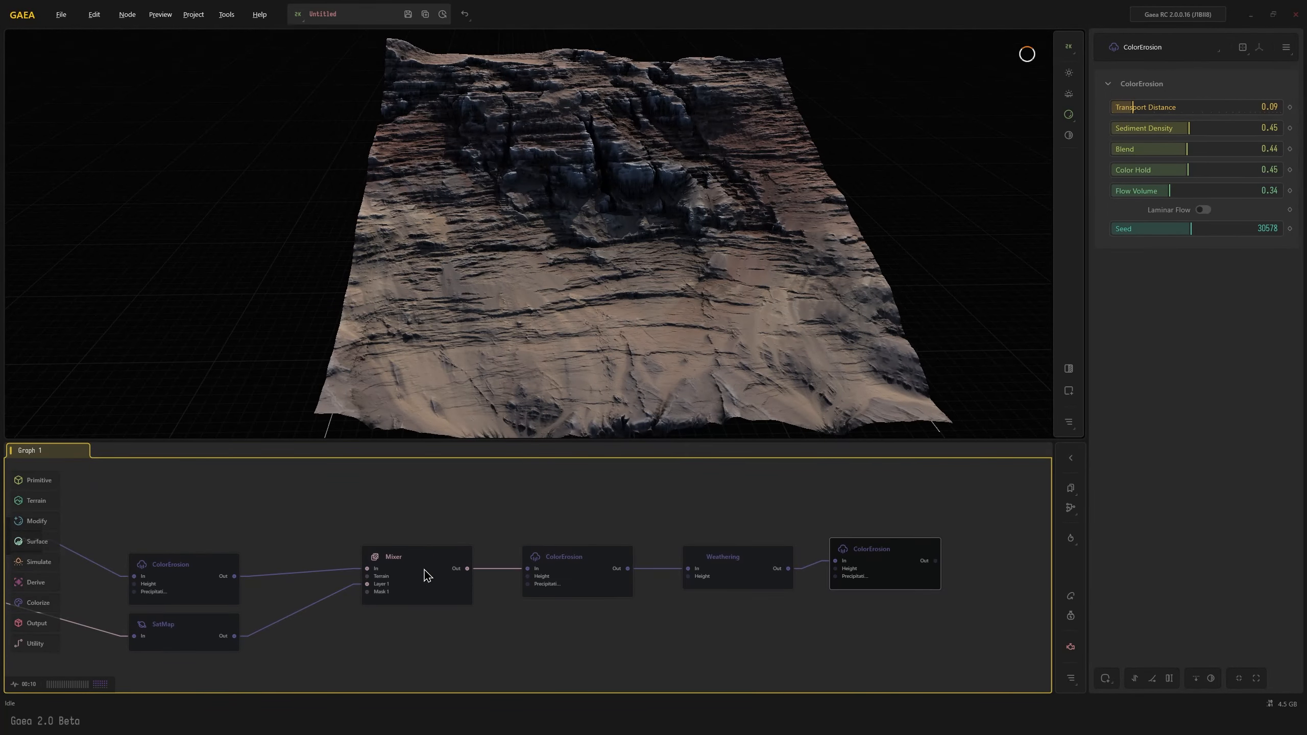
pyautogui.moveTo(292, 562); pyautogui.dragTo(813, 597, button='middle')
pyautogui.moveTo(273, 547); pyautogui.dragTo(689, 545, button='middle')
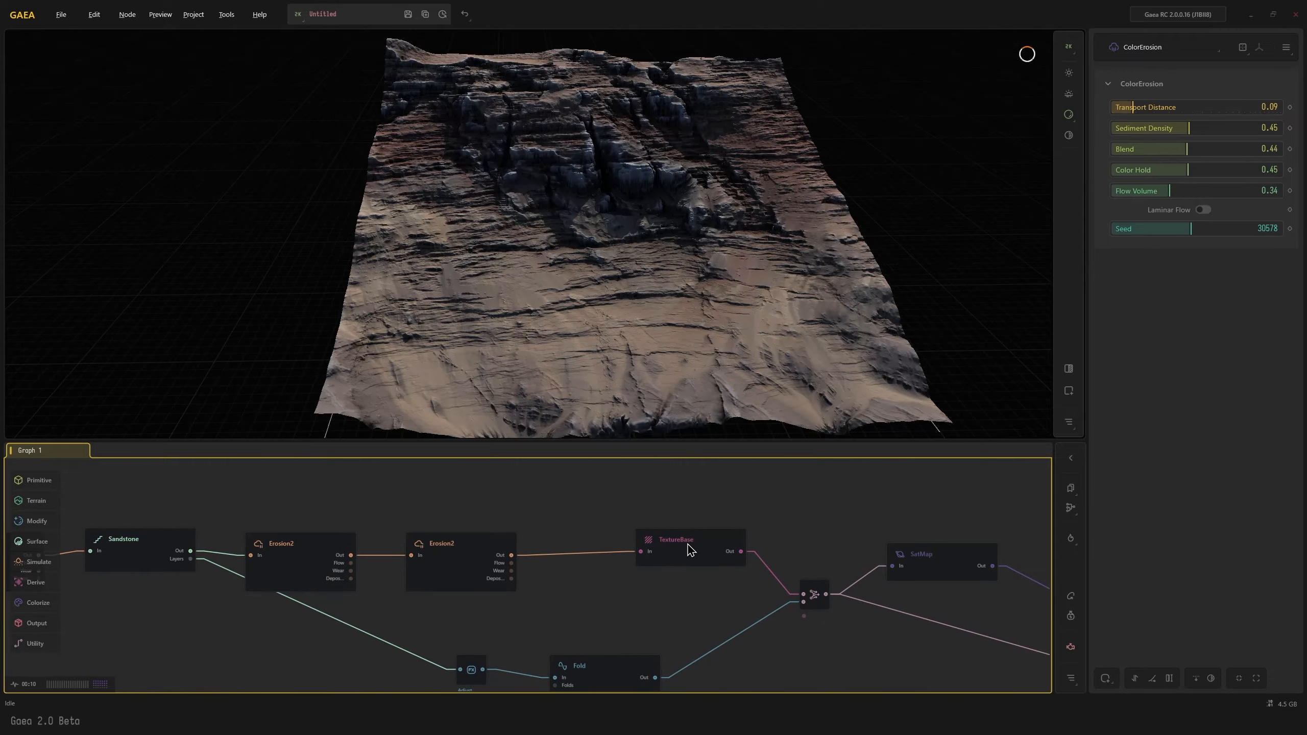
pyautogui.click(481, 564)
pyautogui.moveTo(577, 378)
pyautogui.mouseDown()
pyautogui.moveTo(573, 365)
pyautogui.moveTo(529, 355)
pyautogui.moveTo(591, 329)
pyautogui.moveTo(556, 337)
pyautogui.moveTo(578, 385)
pyautogui.mouseUp()
pyautogui.scroll(3, 592, 326)
pyautogui.scroll(-3, 578, 385)
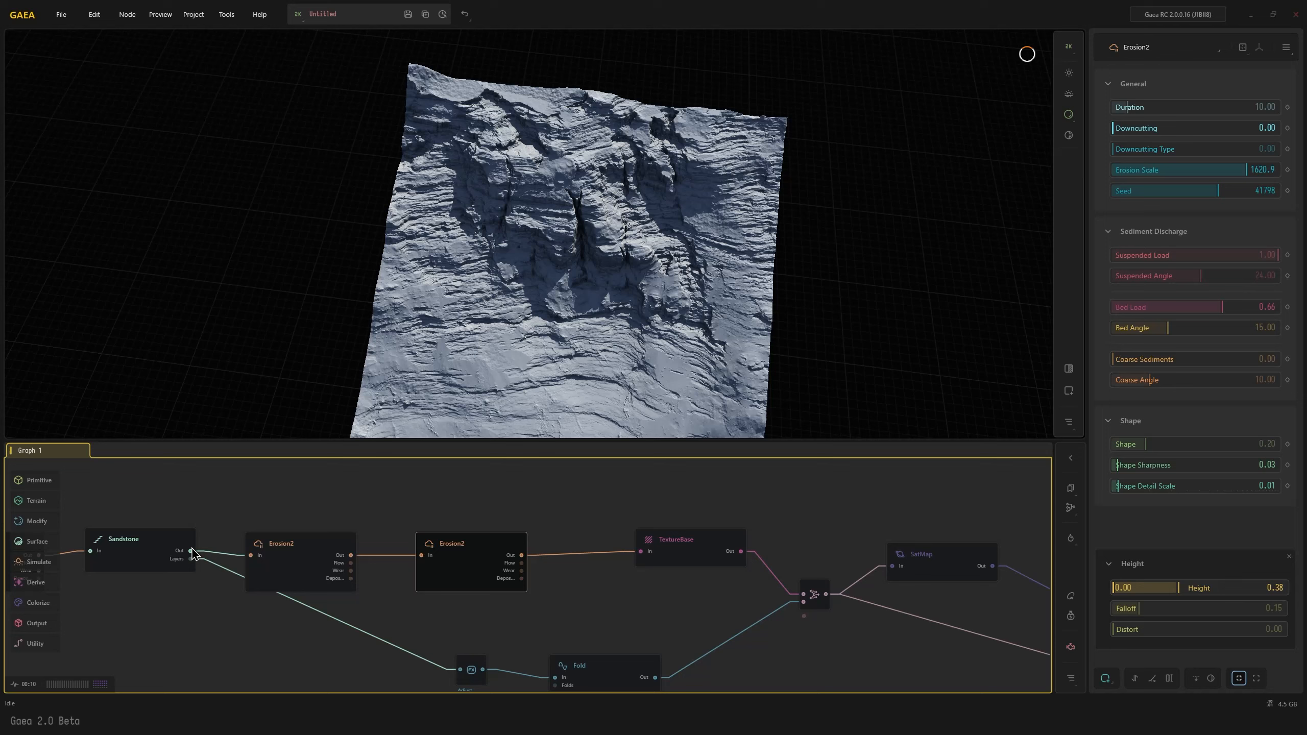
# Browse the available nodes in the Primitive, Terrain, Modify and Surface categories
pyautogui.click(157, 554)
pyautogui.moveTo(231, 616); pyautogui.dragTo(513, 597, button='middle')
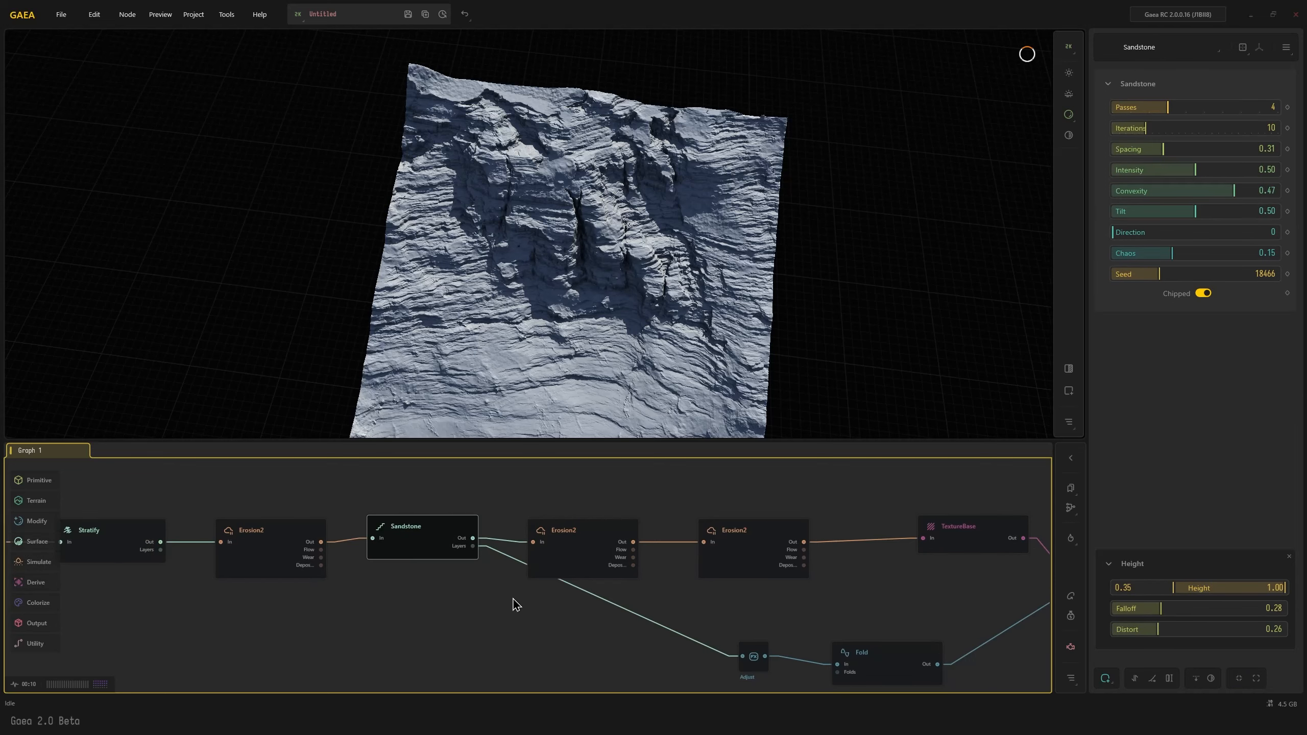
pyautogui.moveTo(200, 498); pyautogui.dragTo(356, 672, button='middle')
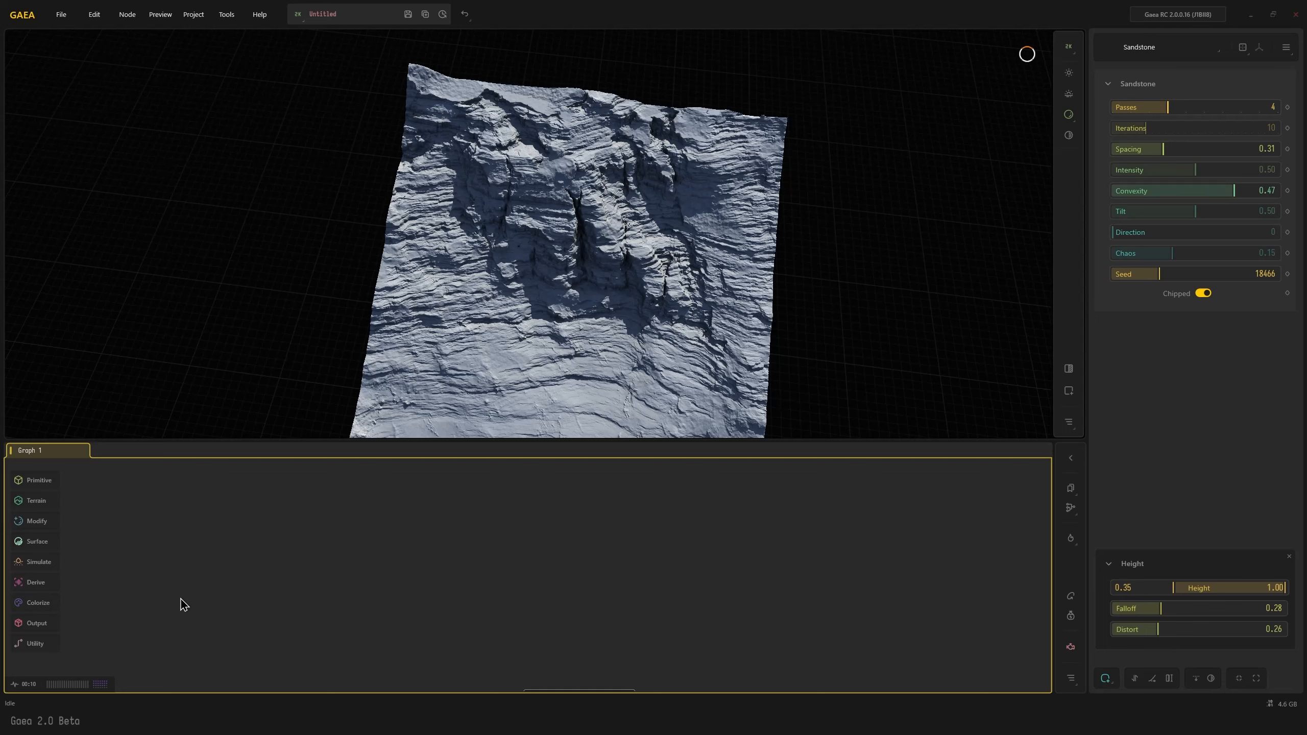
pyautogui.click(34, 480)
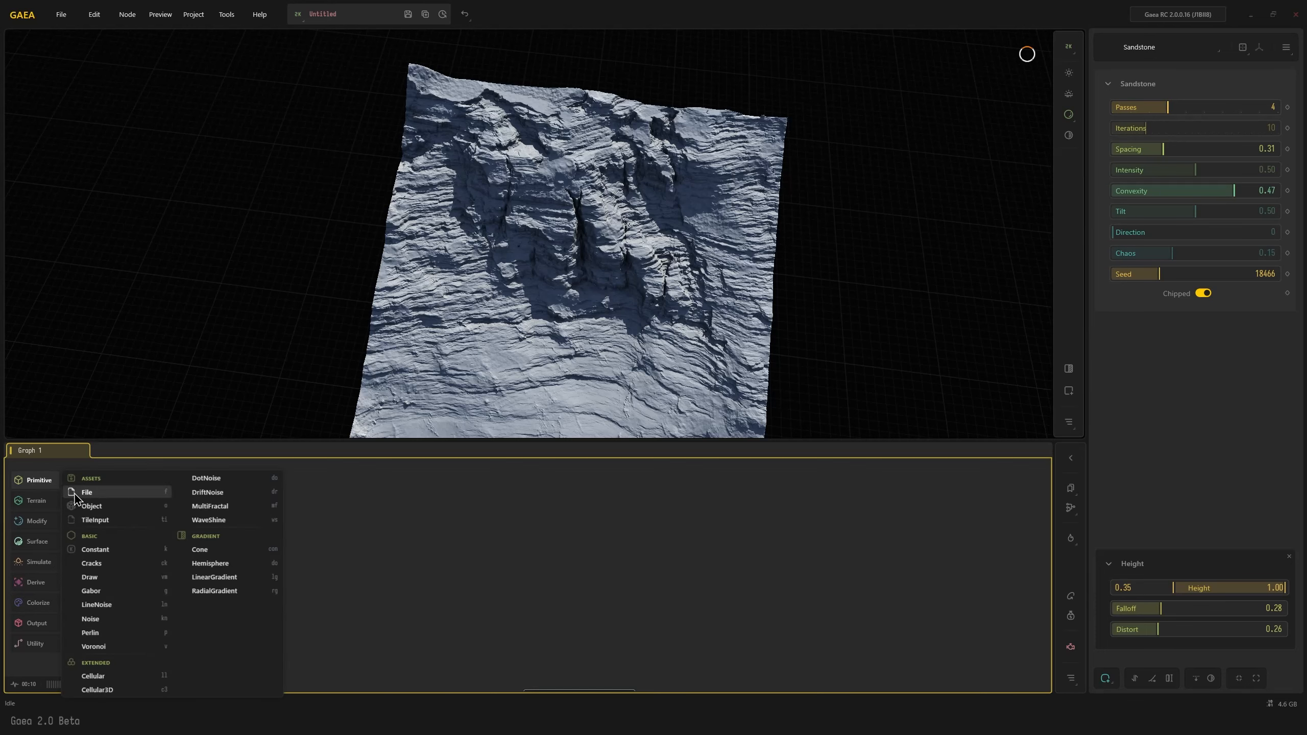
pyautogui.click(394, 613)
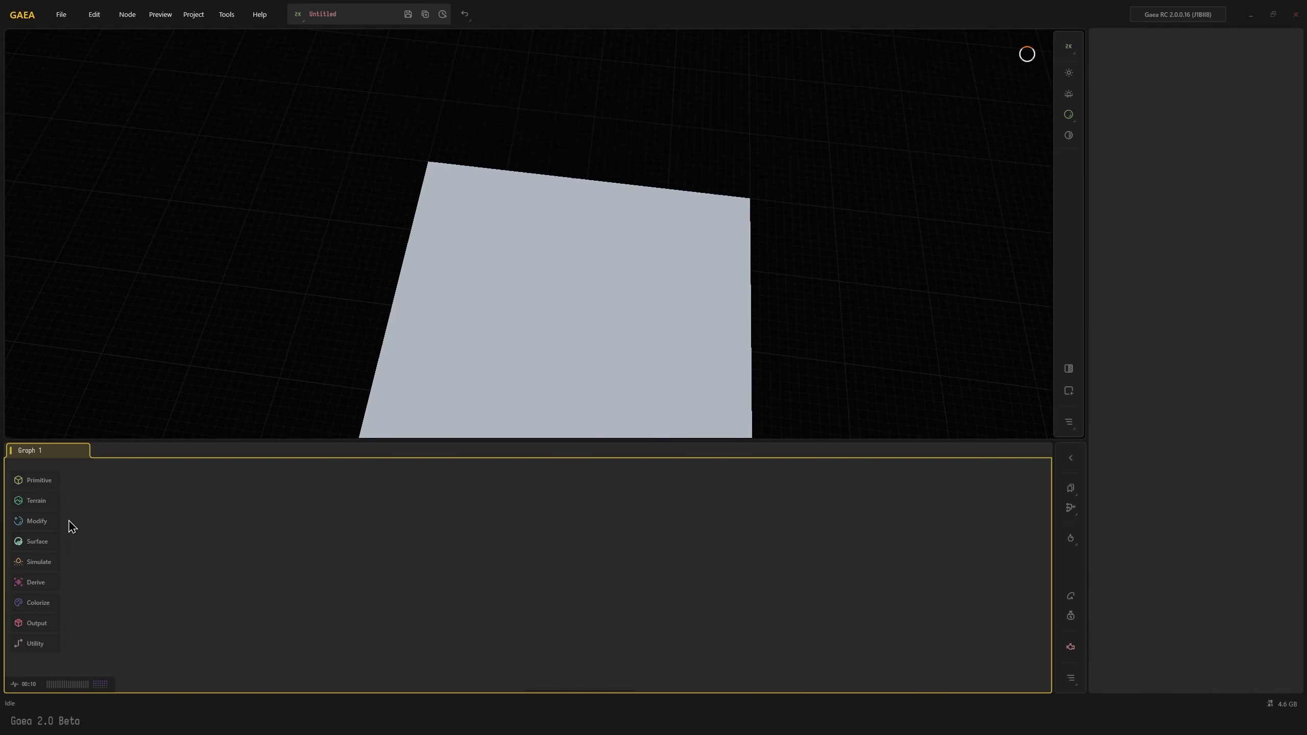
pyautogui.click(46, 507)
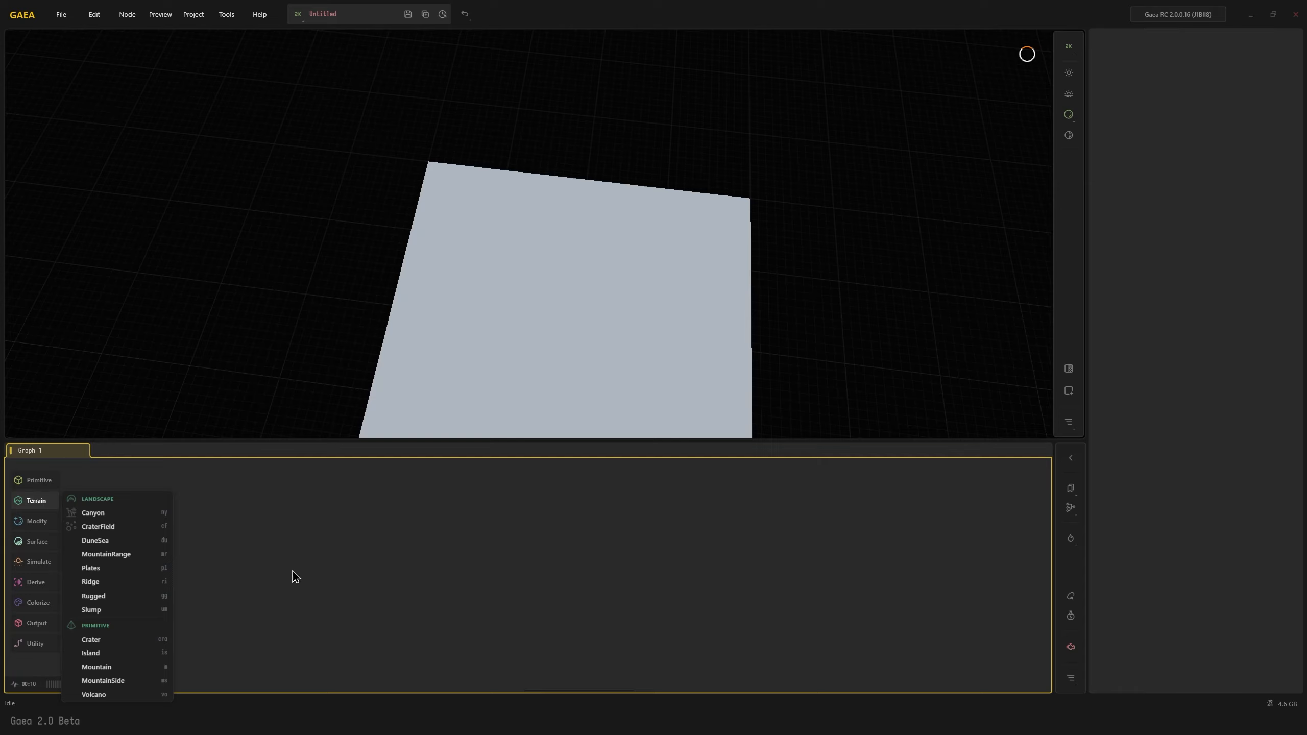
pyautogui.click(30, 521)
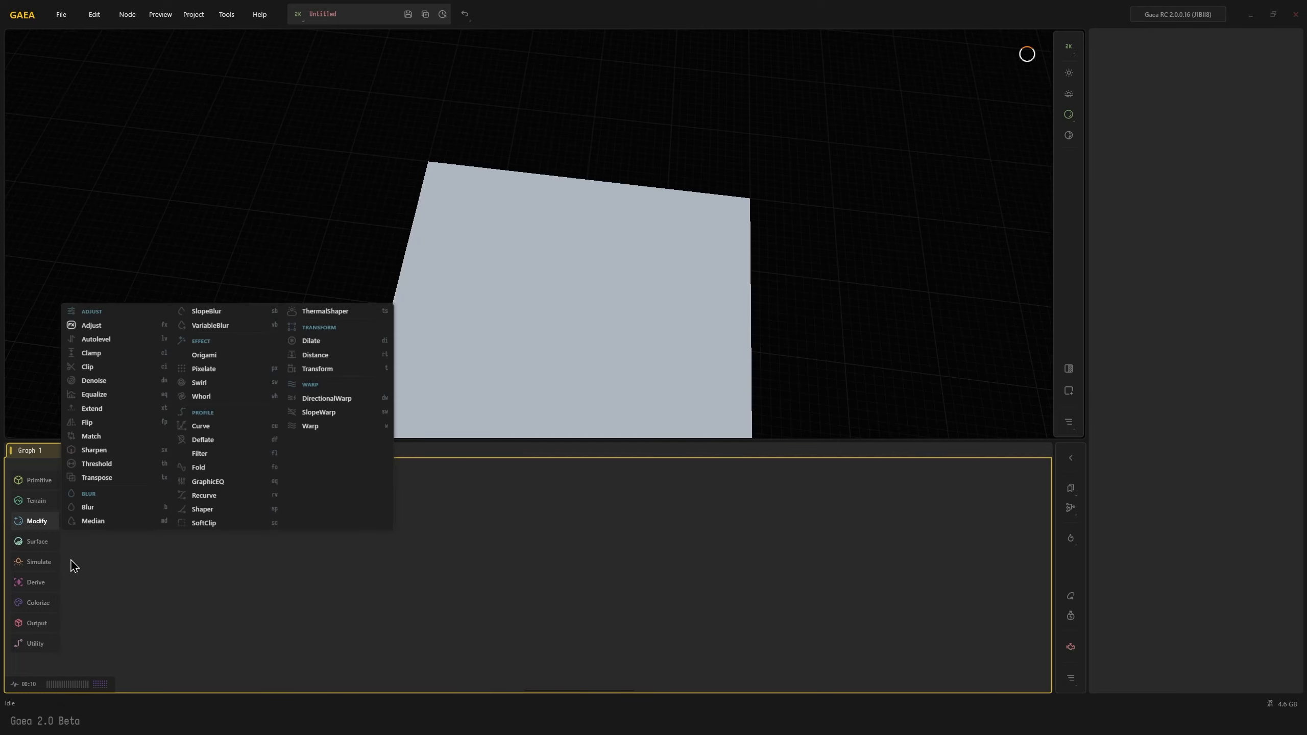
pyautogui.click(38, 539)
pyautogui.click(39, 545)
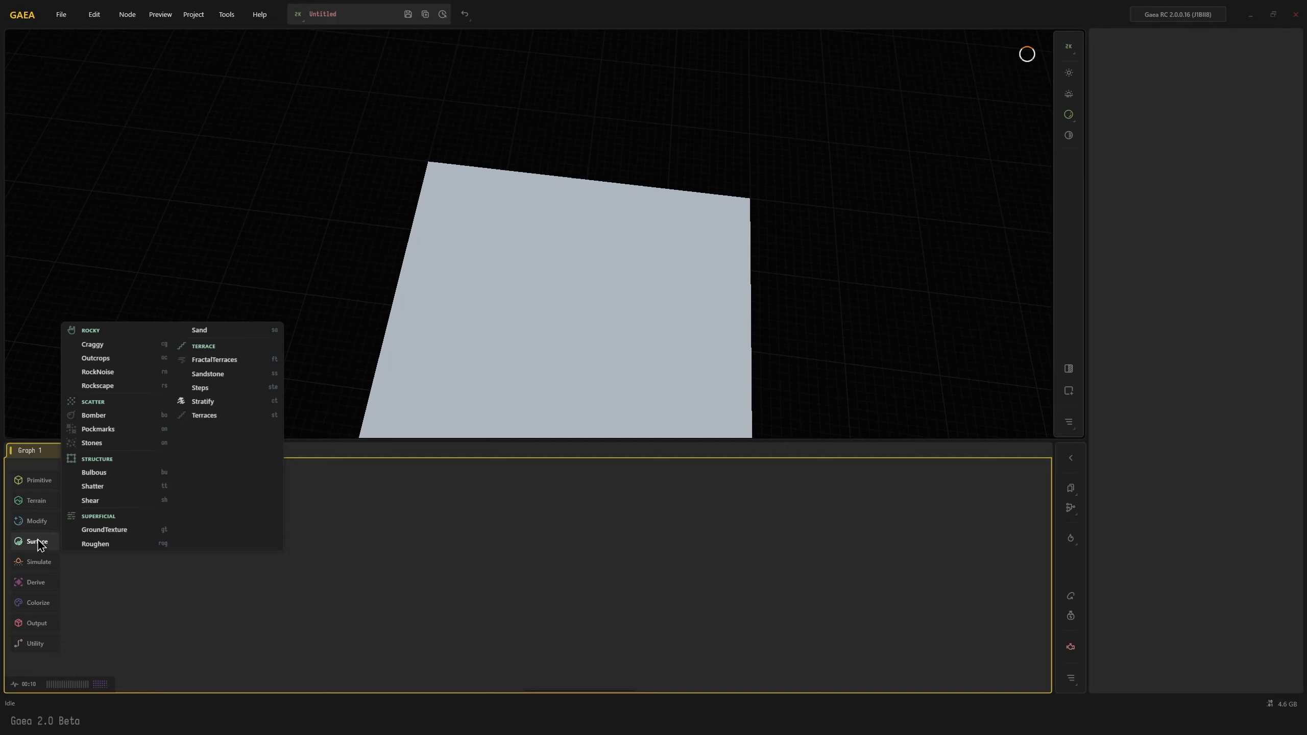
# Examine the terrain output of the Stratify node two nodes before Sandstone
pyautogui.moveTo(221, 657); pyautogui.dragTo(372, 541, button='middle')
pyautogui.scroll(-2, 374, 542)
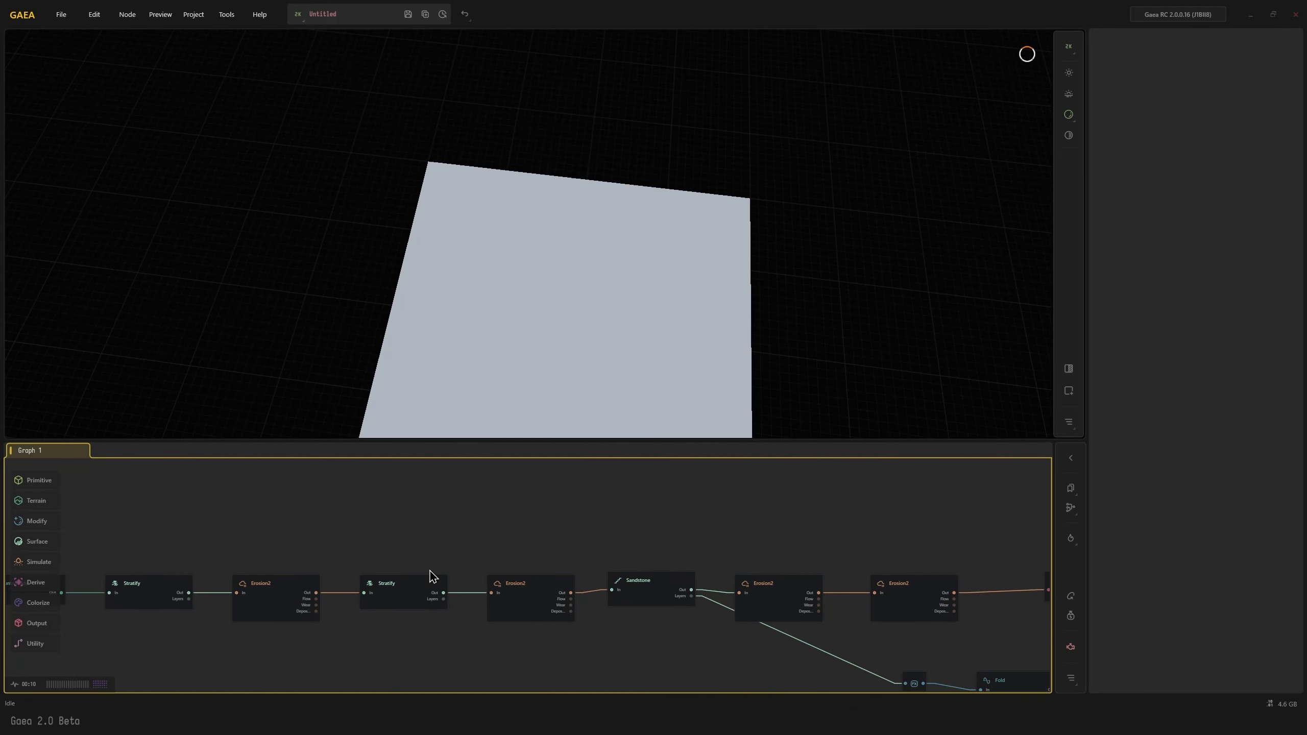
pyautogui.click(402, 595)
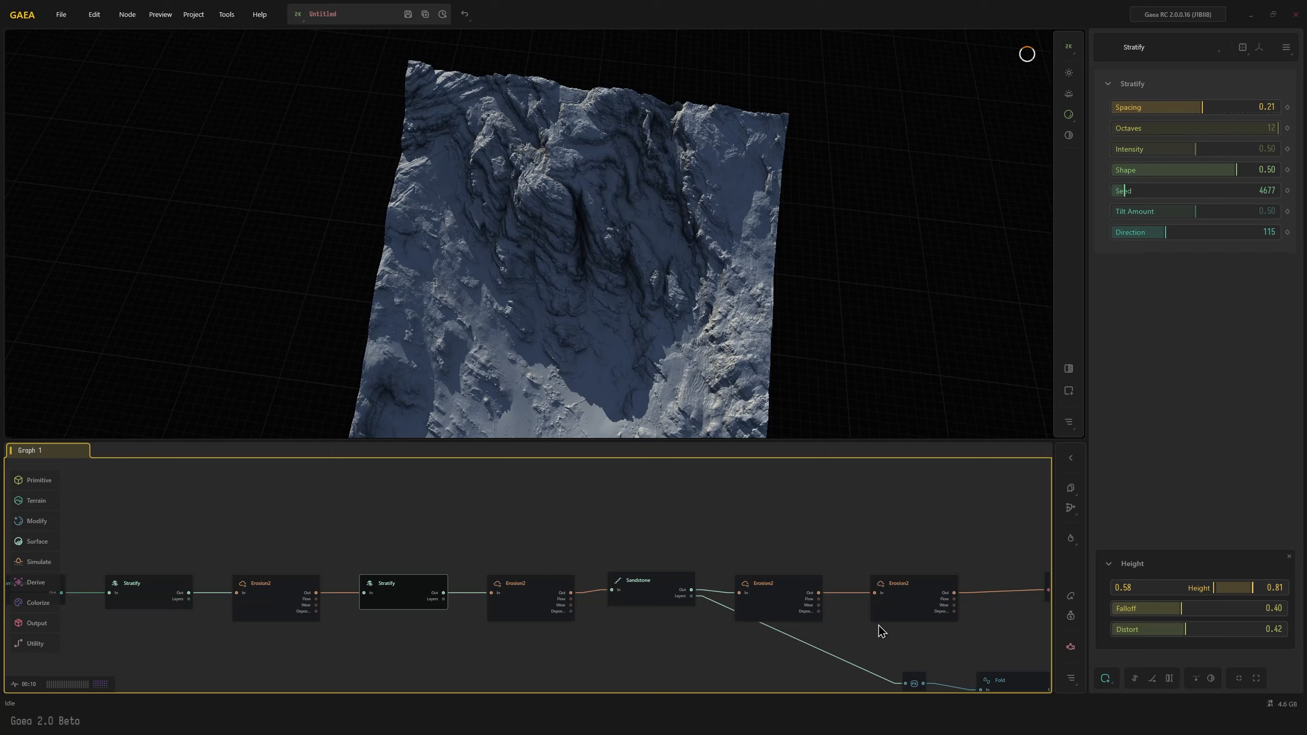
pyautogui.moveTo(756, 543); pyautogui.dragTo(583, 511, button='middle')
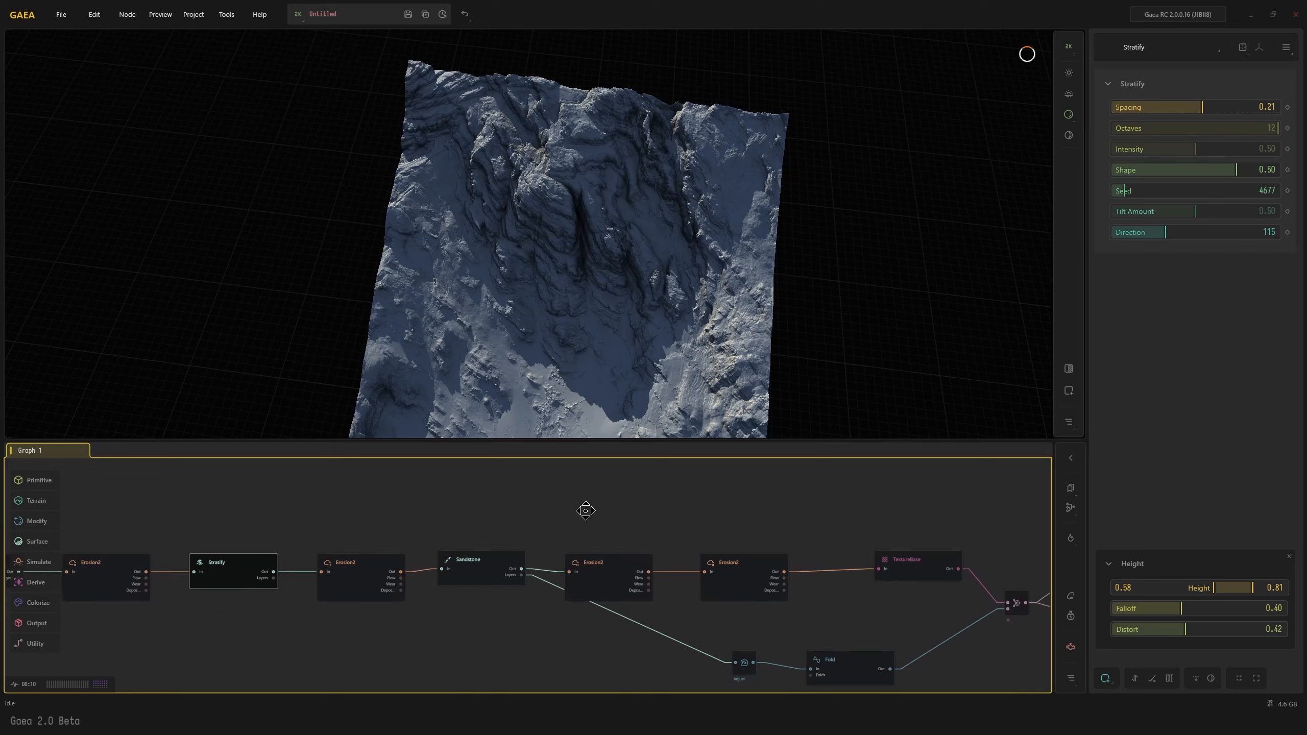
# Add a Craggy node fed by the output of the Erosion2 node before TextureBase and inspect the terrain
pyautogui.click(729, 574)
pyautogui.moveTo(836, 588); pyautogui.dragTo(495, 593, button='middle')
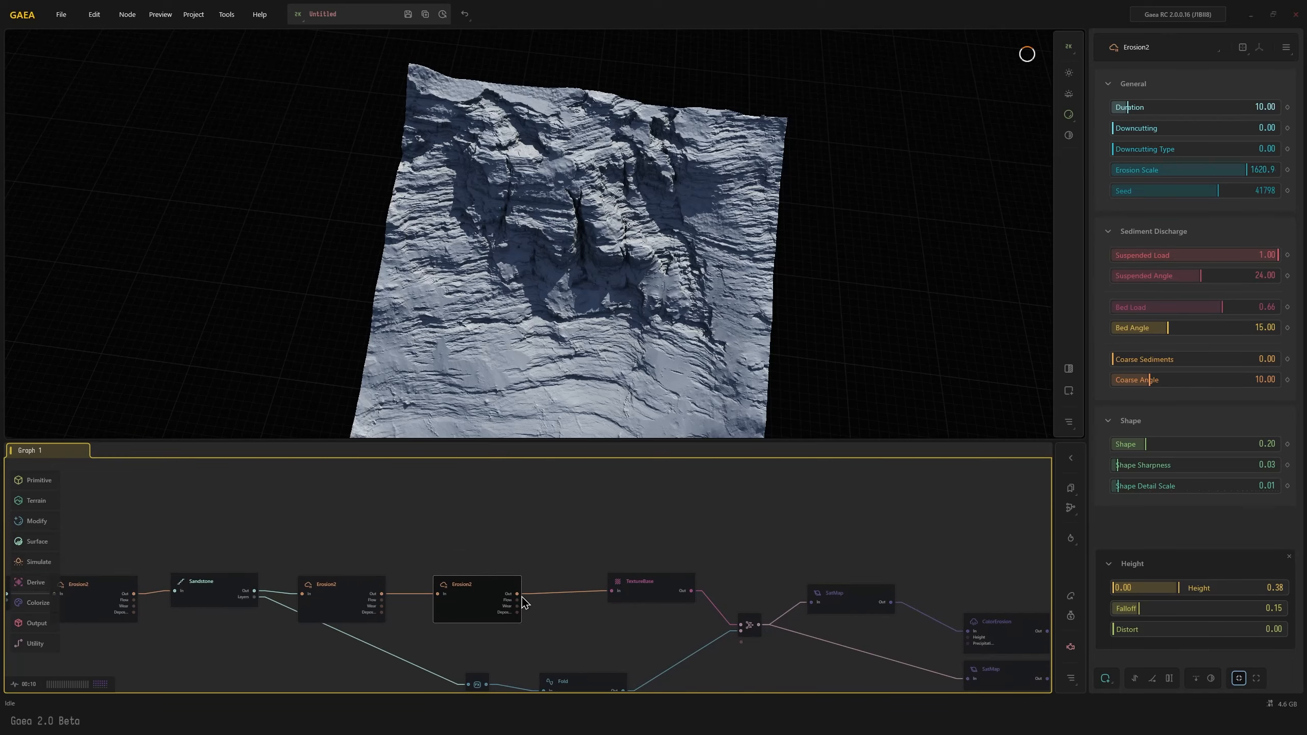
pyautogui.moveTo(517, 594); pyautogui.dragTo(613, 496)
pyautogui.write('cg')
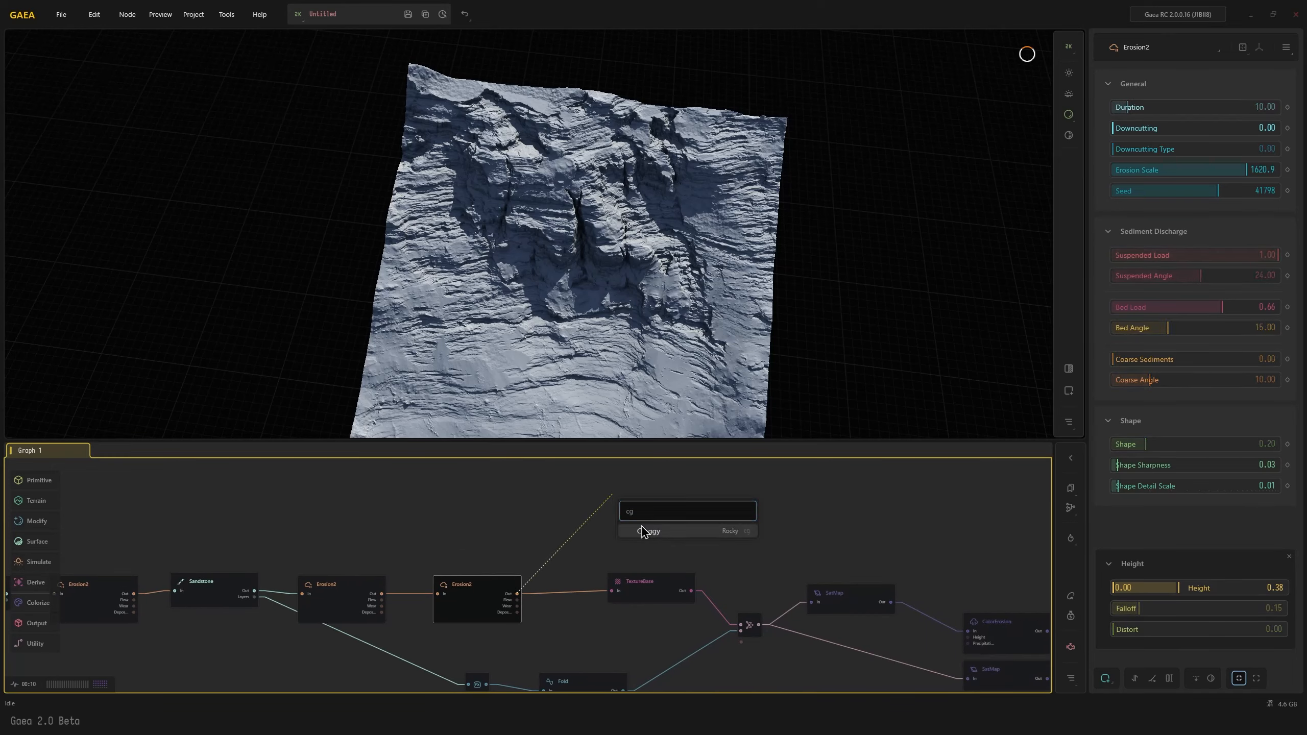
pyautogui.click(643, 532)
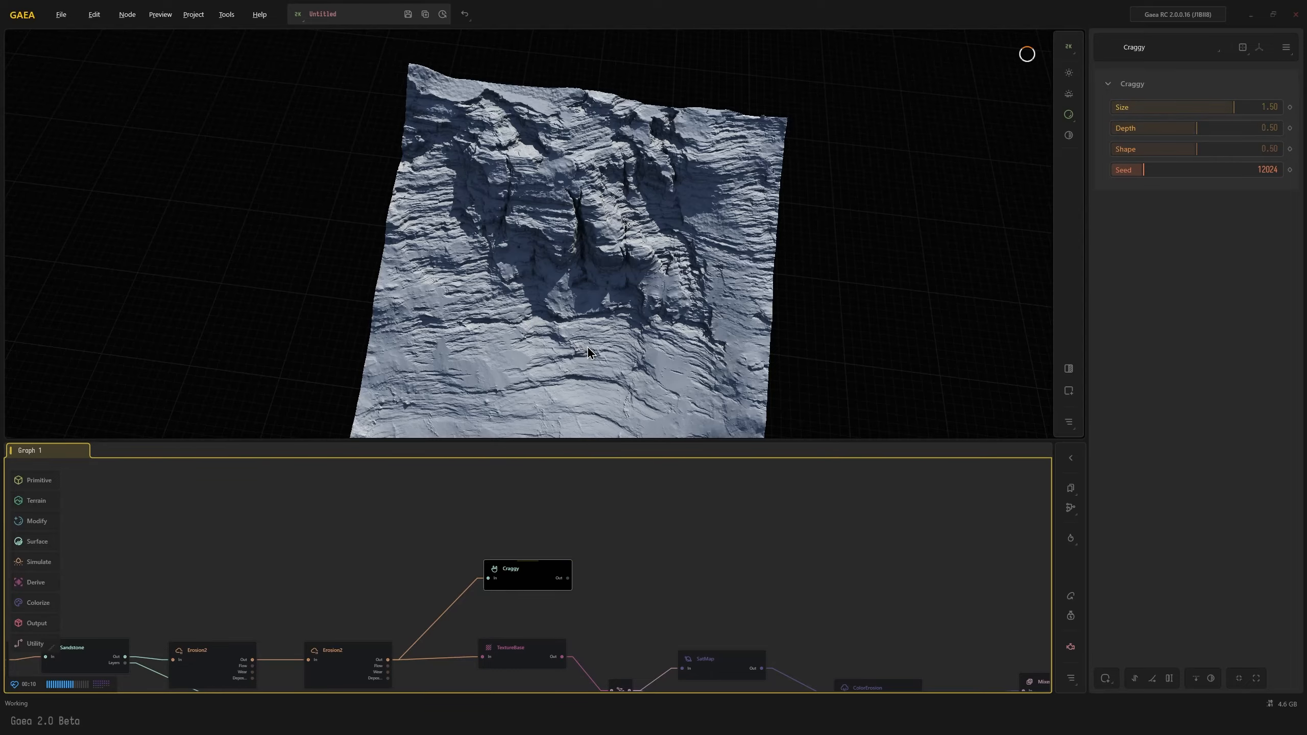
pyautogui.moveTo(587, 345); pyautogui.dragTo(585, 304)
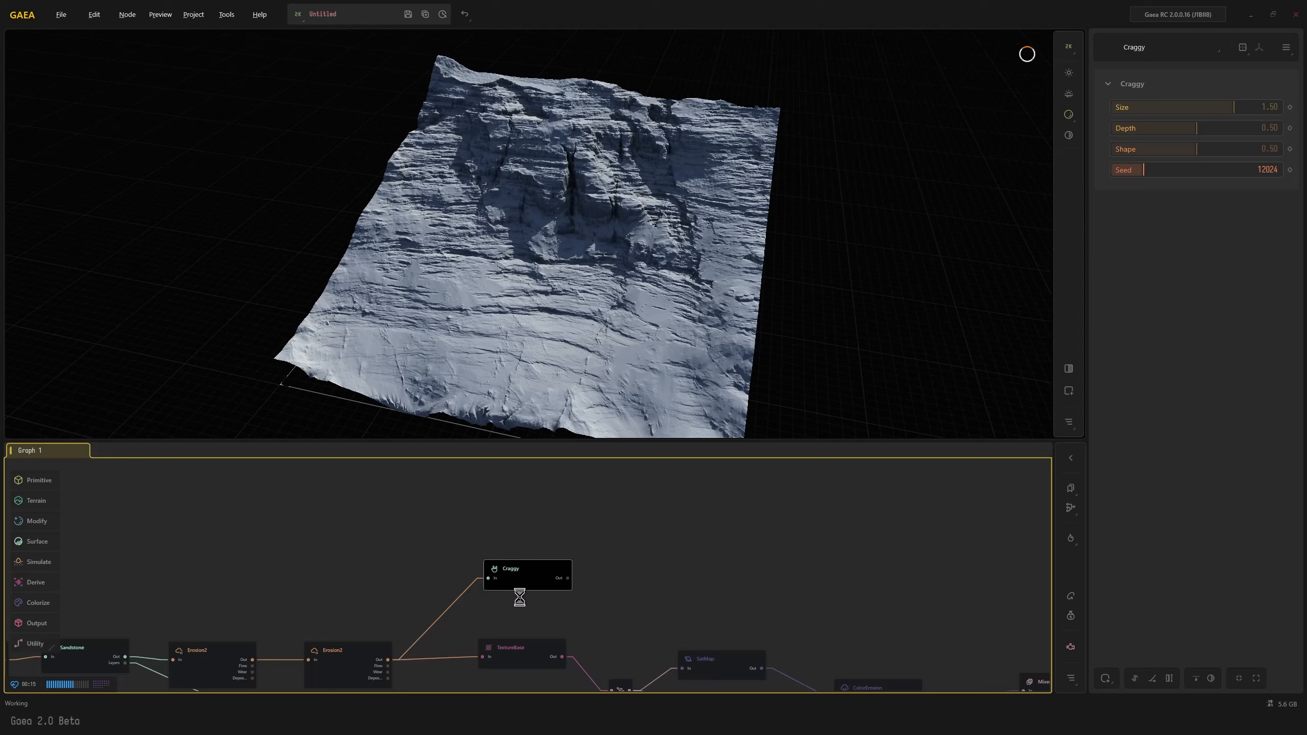
pyautogui.scroll(5, 497, 587)
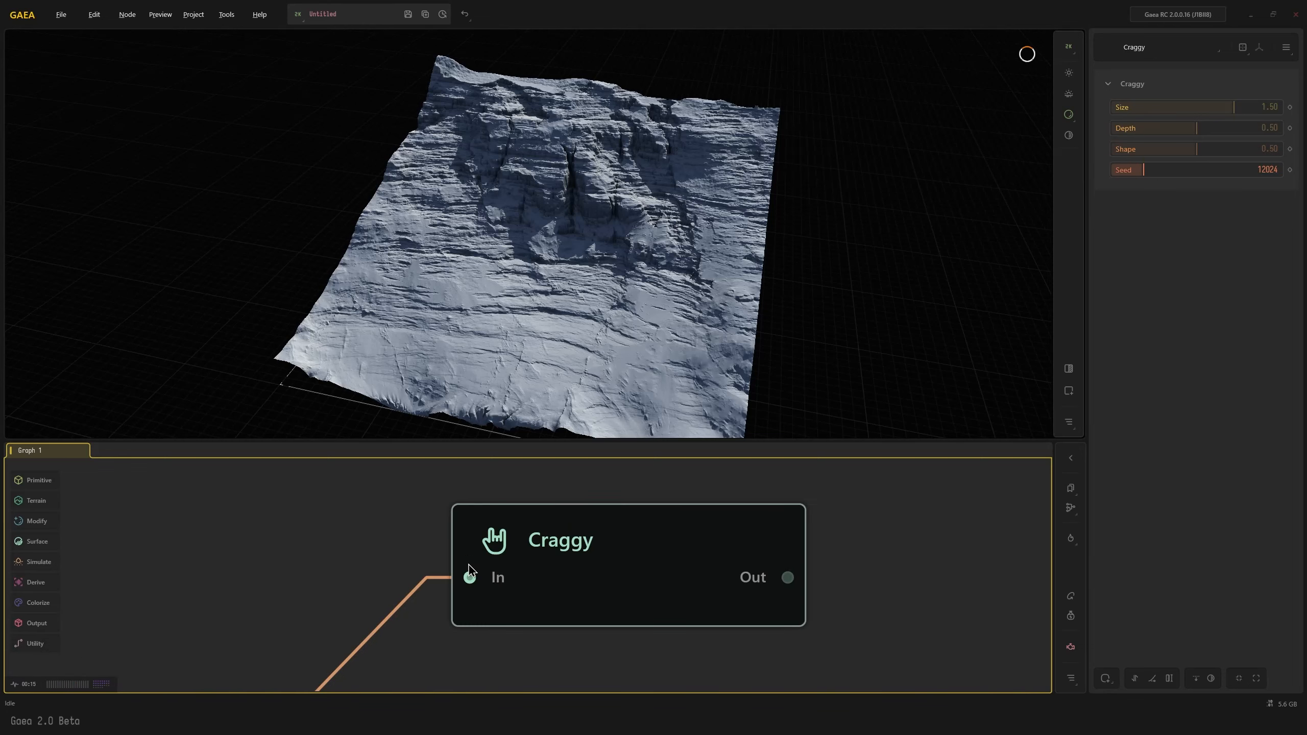
pyautogui.scroll(-5, 494, 577)
pyautogui.scroll(5, 522, 571)
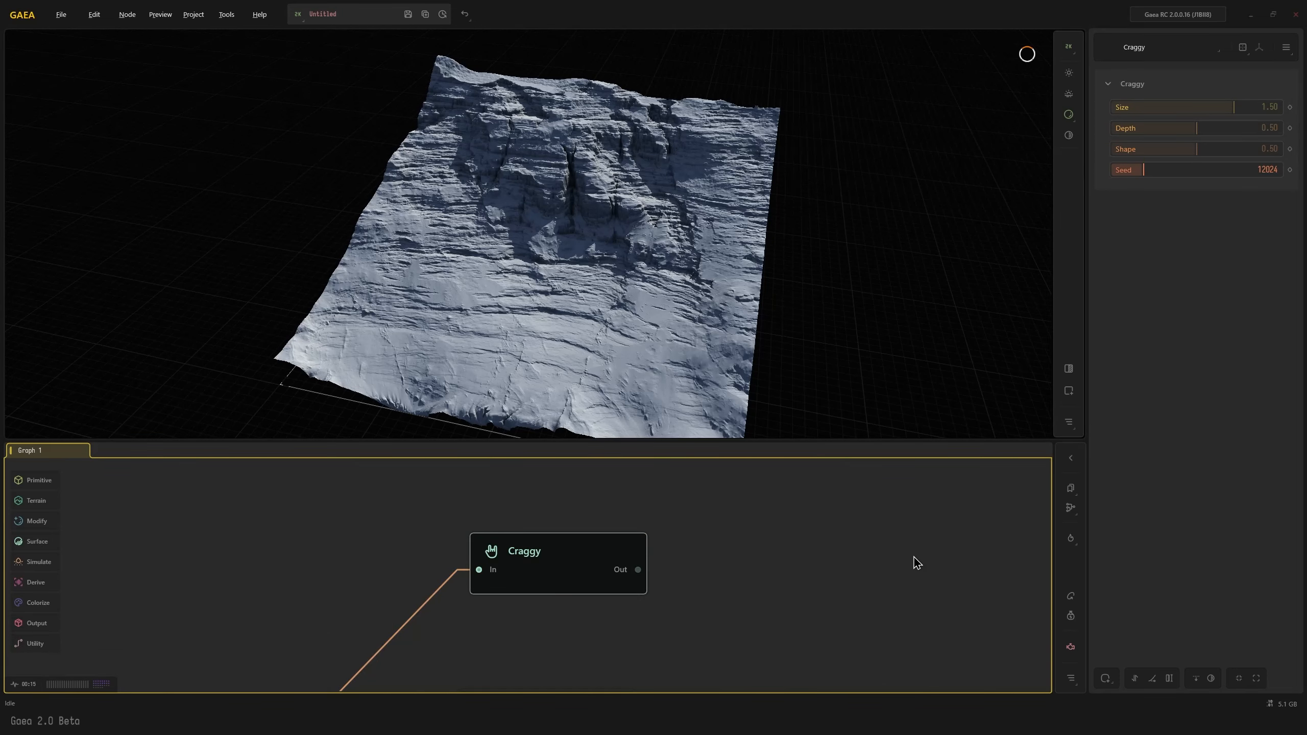
pyautogui.moveTo(618, 569); pyautogui.dragTo(607, 568)
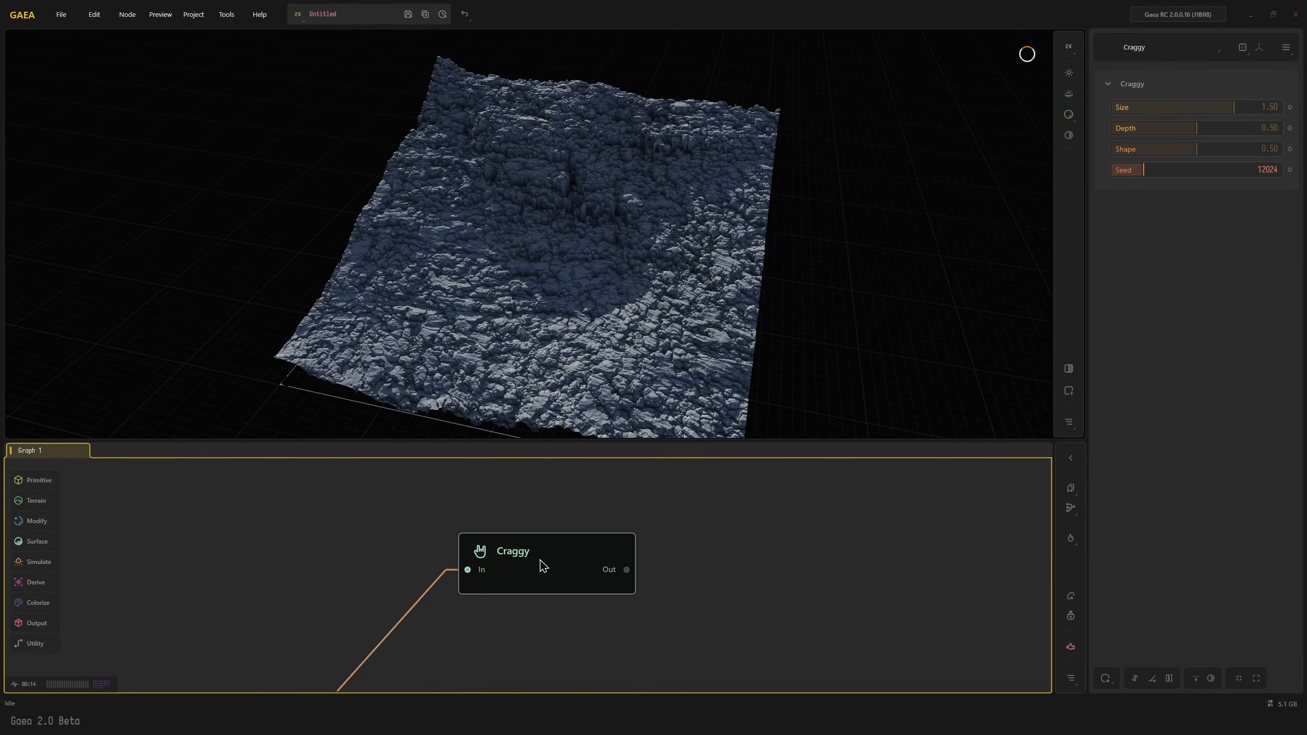
pyautogui.moveTo(553, 366)
pyautogui.mouseDown()
pyautogui.moveTo(564, 372)
pyautogui.moveTo(538, 368)
pyautogui.moveTo(550, 366)
pyautogui.mouseUp()
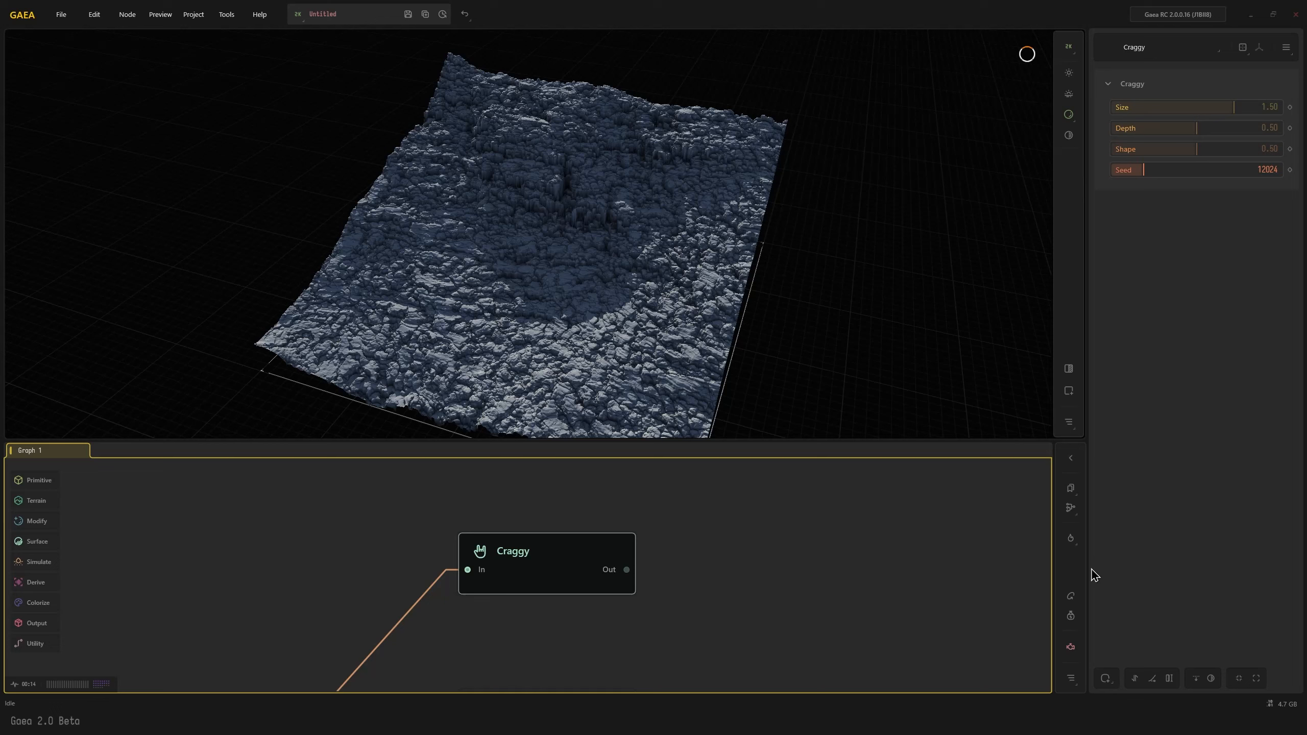
# Mask the Craggy node by height with range 0.28 to 0.34, Falloff 0.10 and Distort 0.61, and inspect the terrain
pyautogui.click(1106, 679)
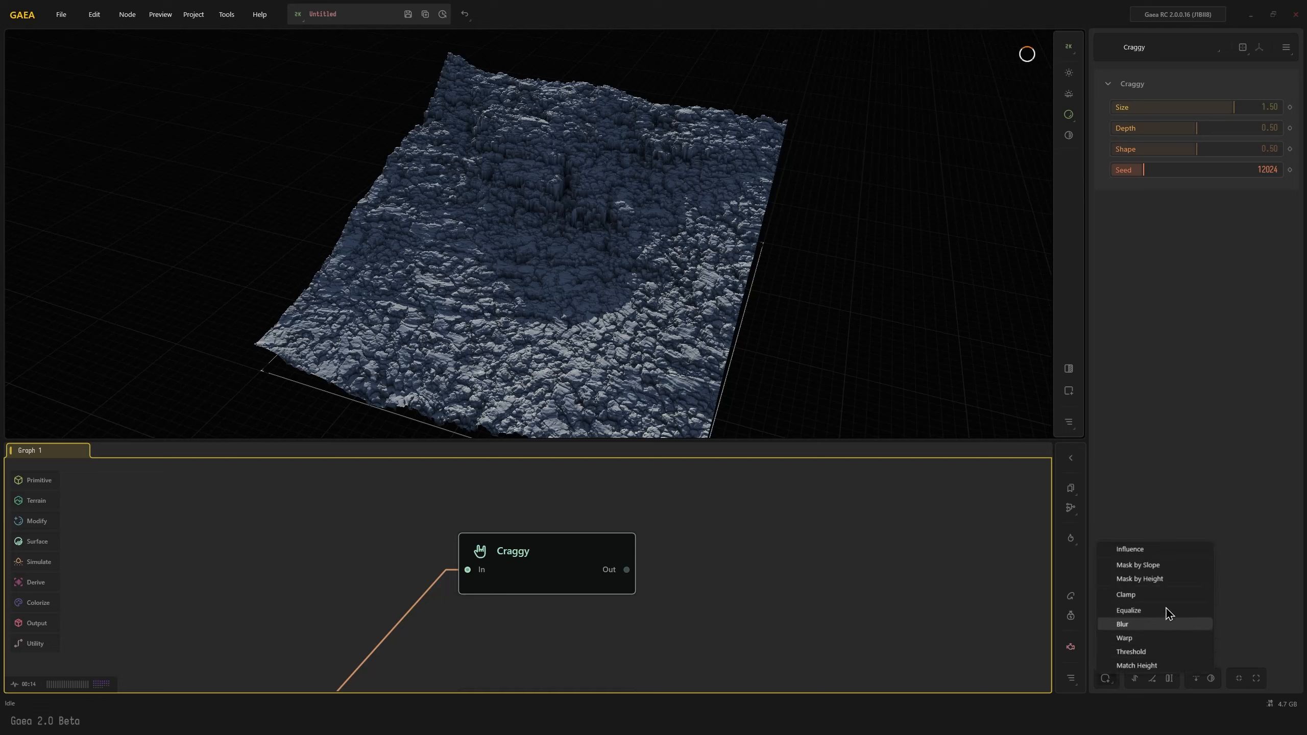
pyautogui.click(1167, 585)
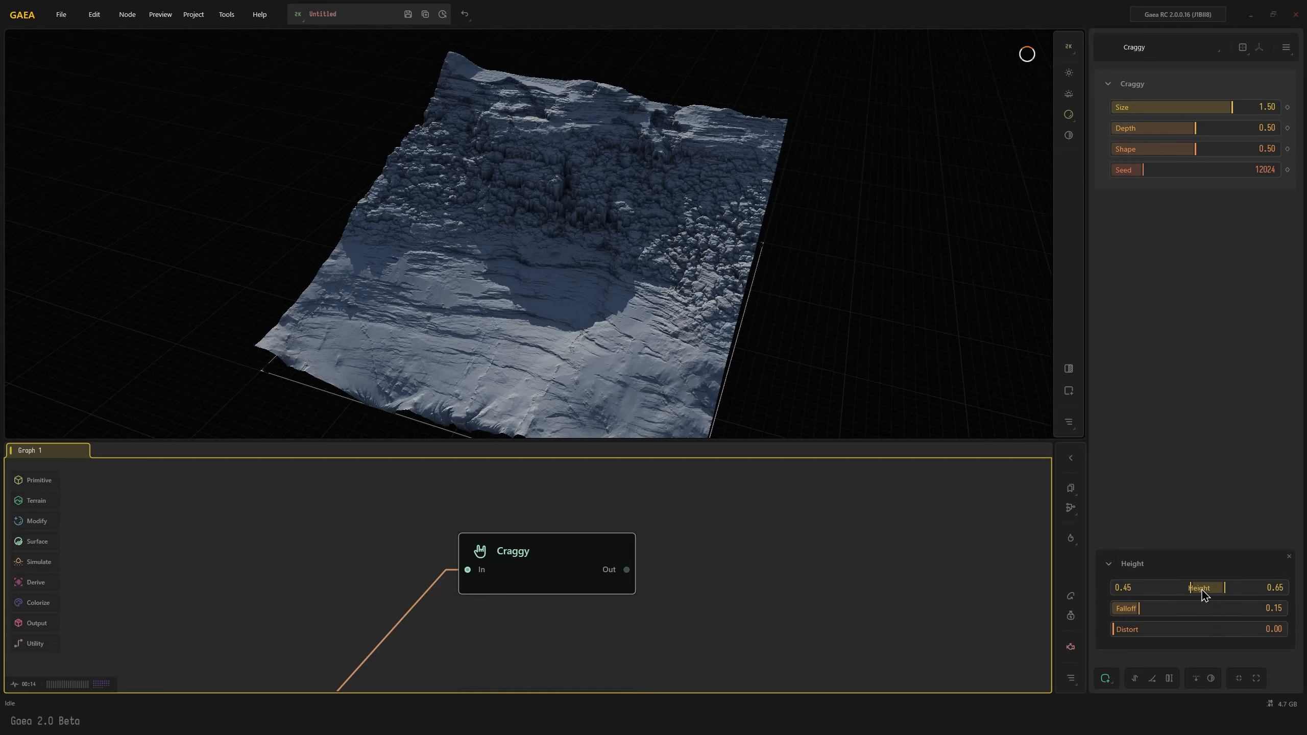
pyautogui.moveTo(1199, 592); pyautogui.dragTo(1220, 625)
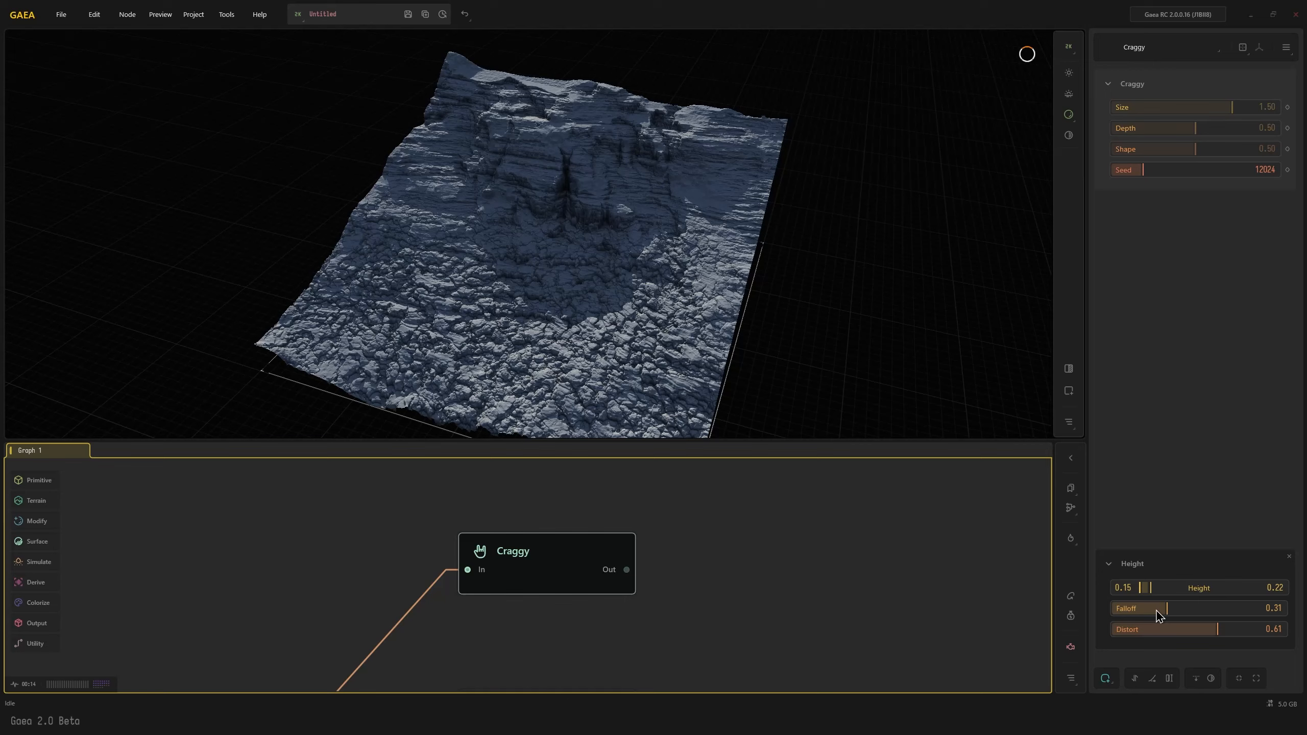
pyautogui.moveTo(1157, 613)
pyautogui.mouseDown()
pyautogui.moveTo(1130, 609)
pyautogui.moveTo(1171, 595)
pyautogui.mouseUp()
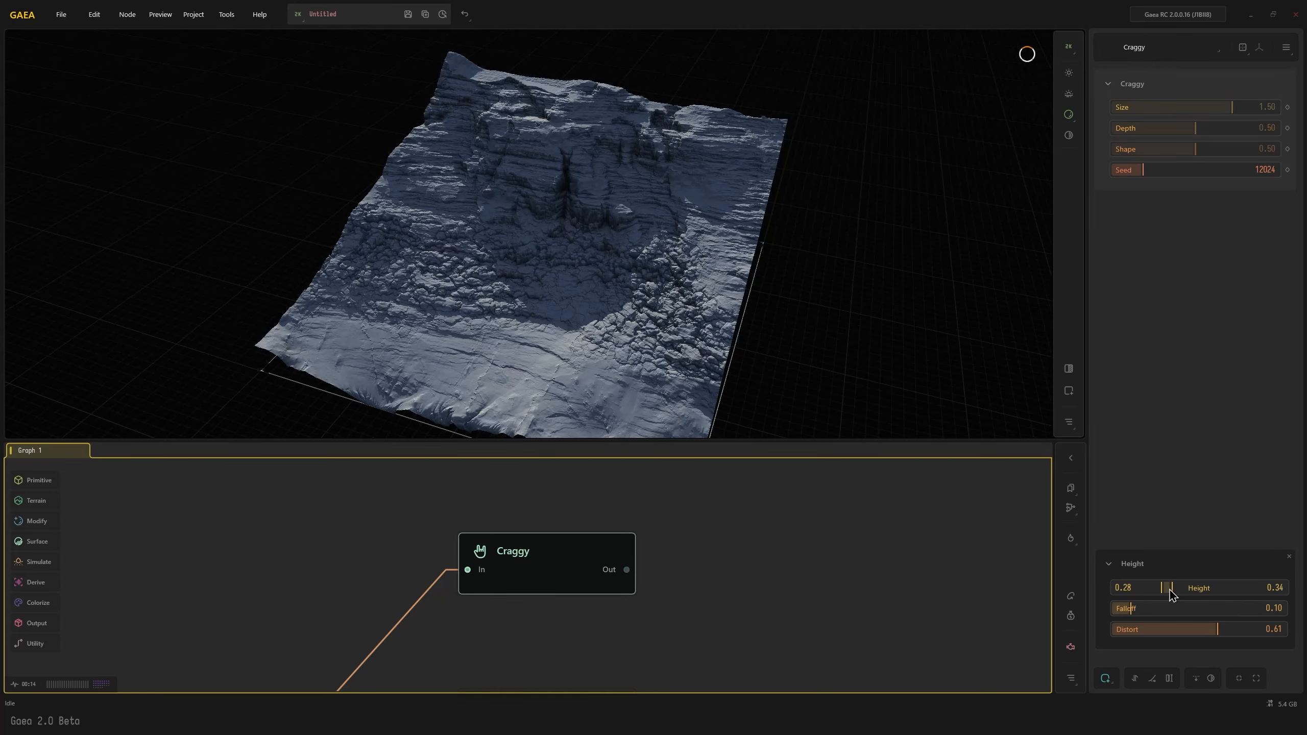
pyautogui.scroll(3, 419, 298)
pyautogui.moveTo(418, 298); pyautogui.dragTo(573, 310)
pyautogui.scroll(-3, 573, 310)
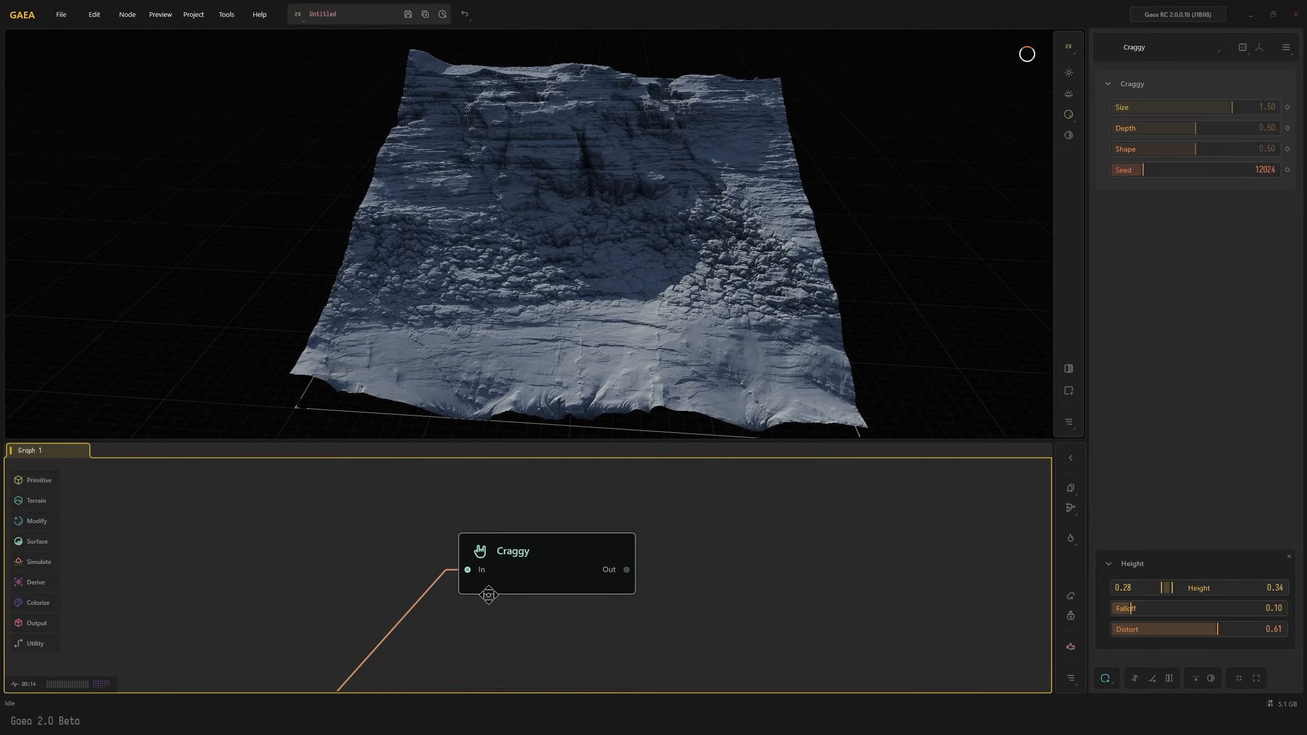
# Delete the Craggy node and display the Erosion2 node before TextureBase again
pyautogui.scroll(-1, 509, 555)
pyautogui.scroll(-1, 545, 517)
pyautogui.moveTo(561, 514); pyautogui.dragTo(535, 545, button='middle')
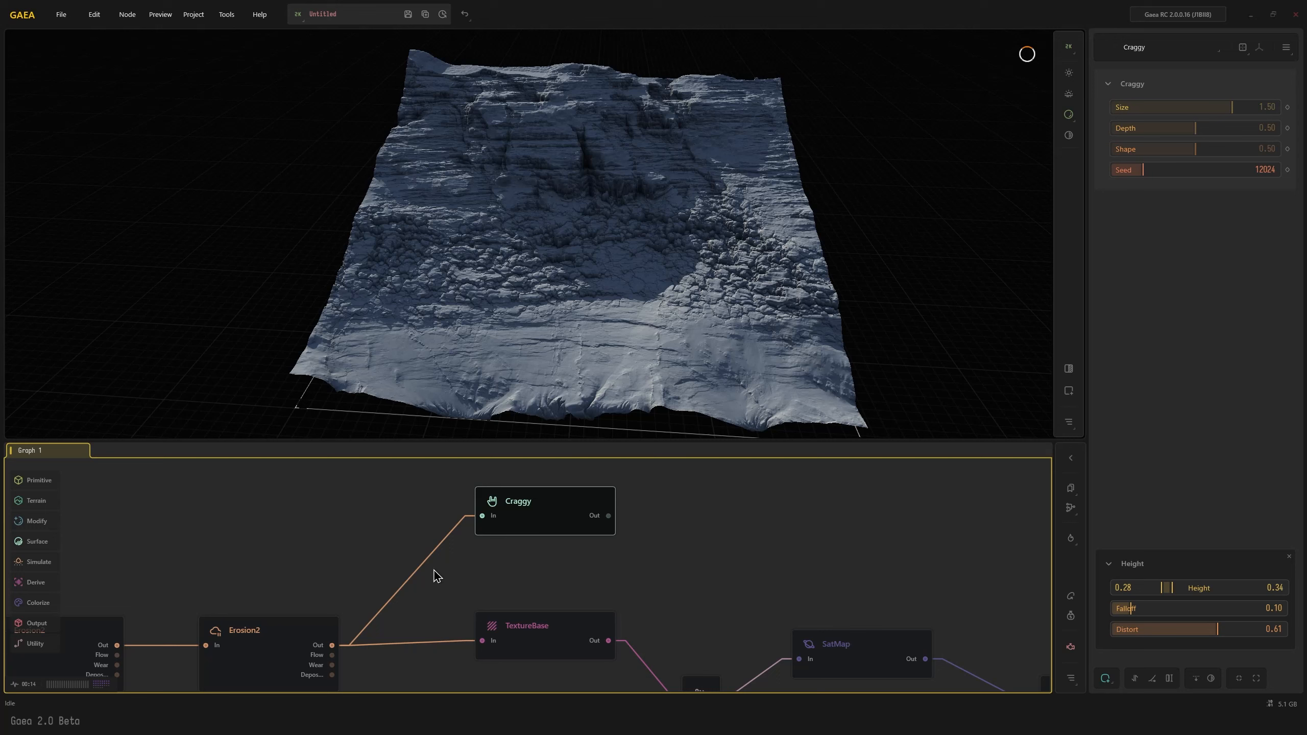
pyautogui.moveTo(530, 510)
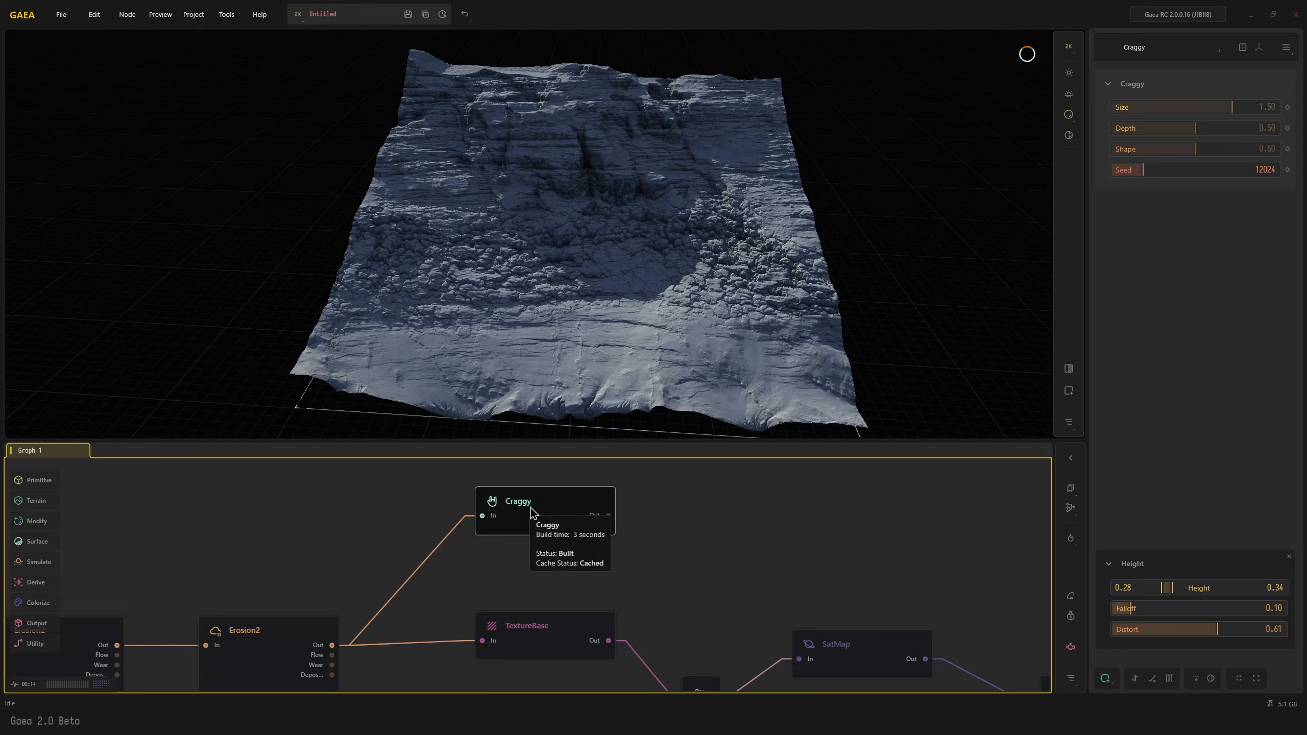
pyautogui.press('Delete')
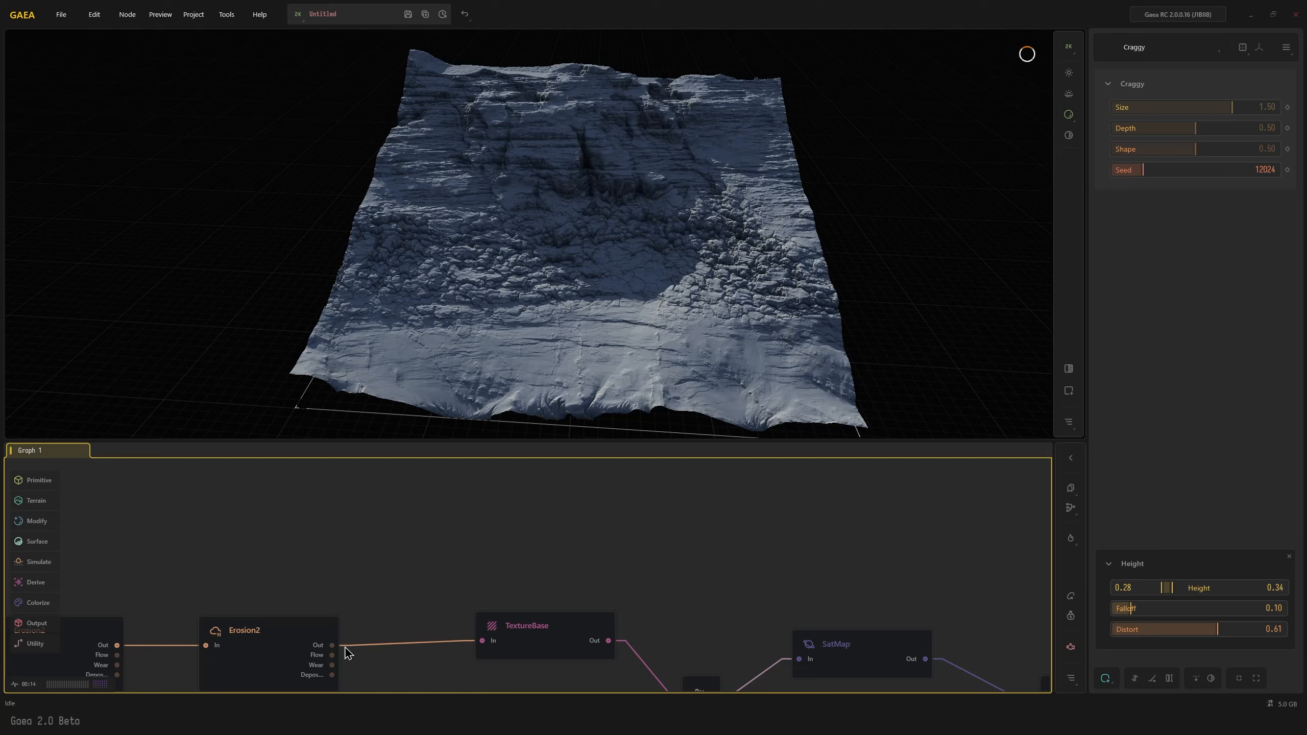
pyautogui.click(271, 653)
pyautogui.scroll(-4, 487, 583)
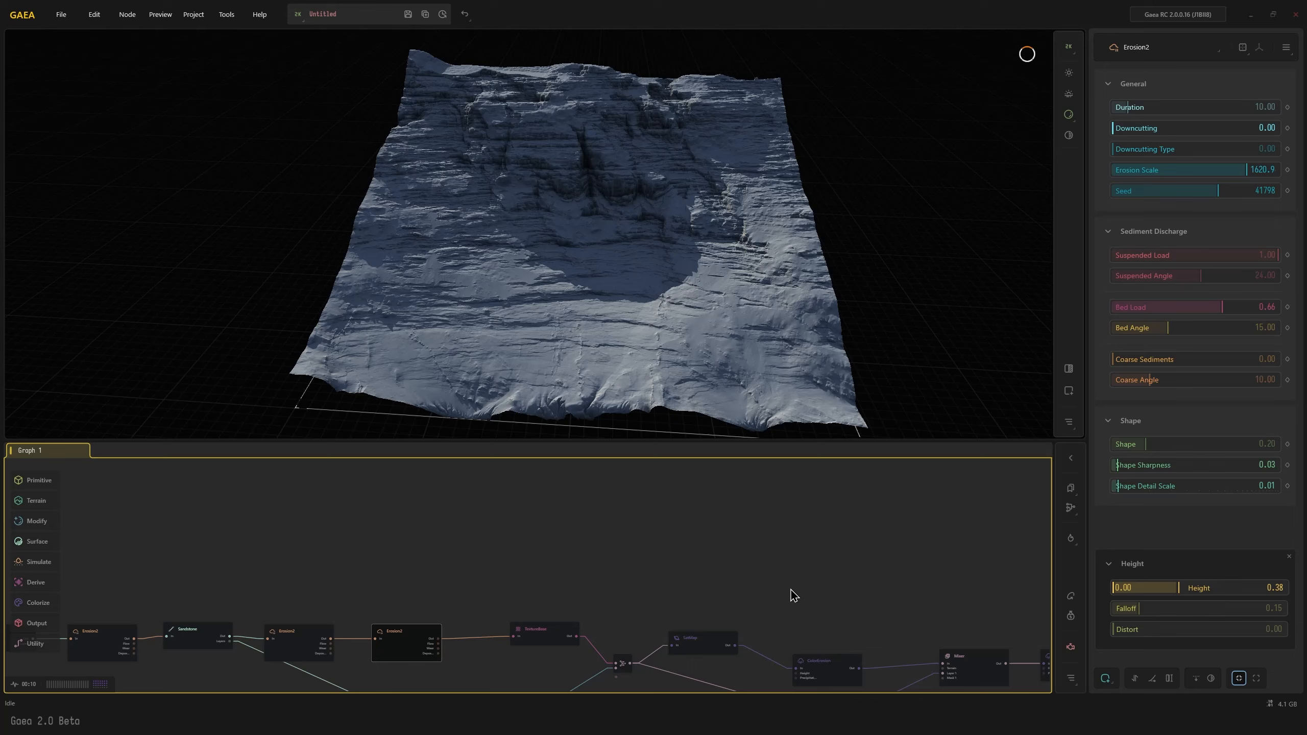
# Add a Ridge node in an empty graph area and view its terrain
pyautogui.hotkey('ctrl', 'n')
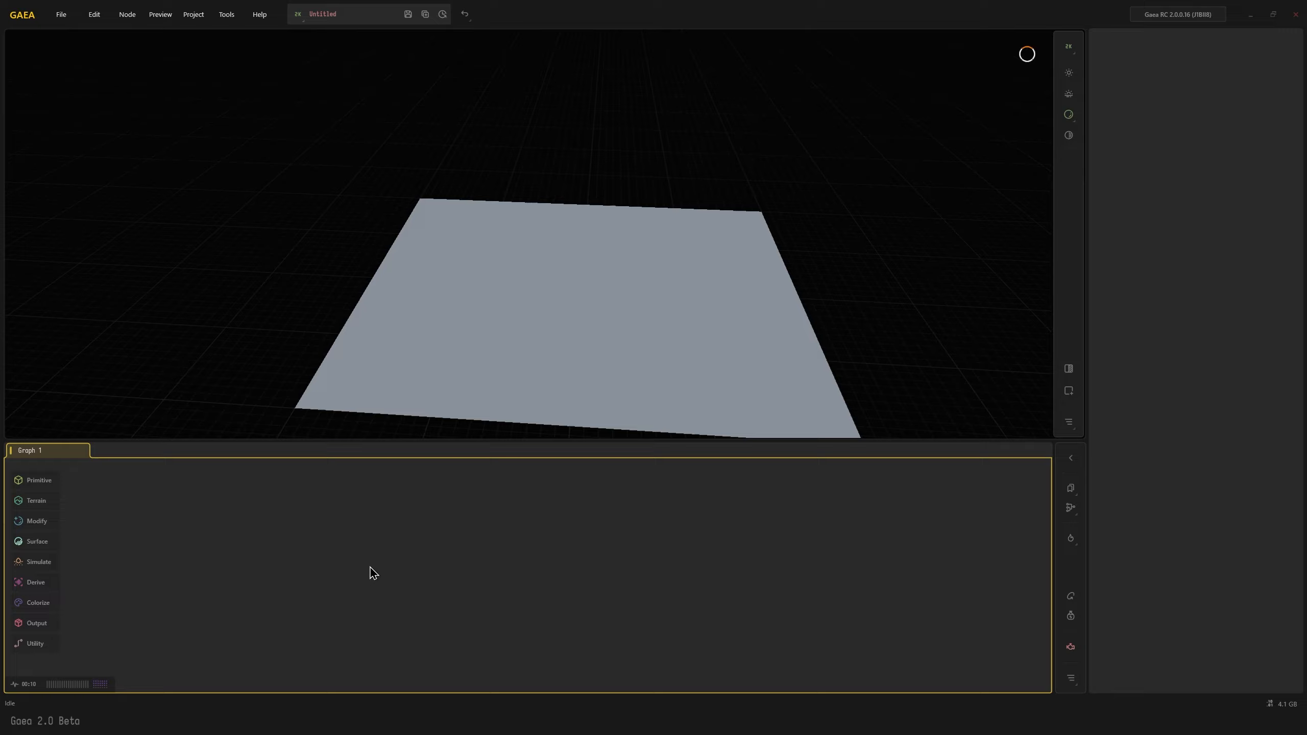
pyautogui.press('Tab')
pyautogui.write('ridge')
pyautogui.press('Return')
pyautogui.moveTo(484, 288); pyautogui.dragTo(443, 282)
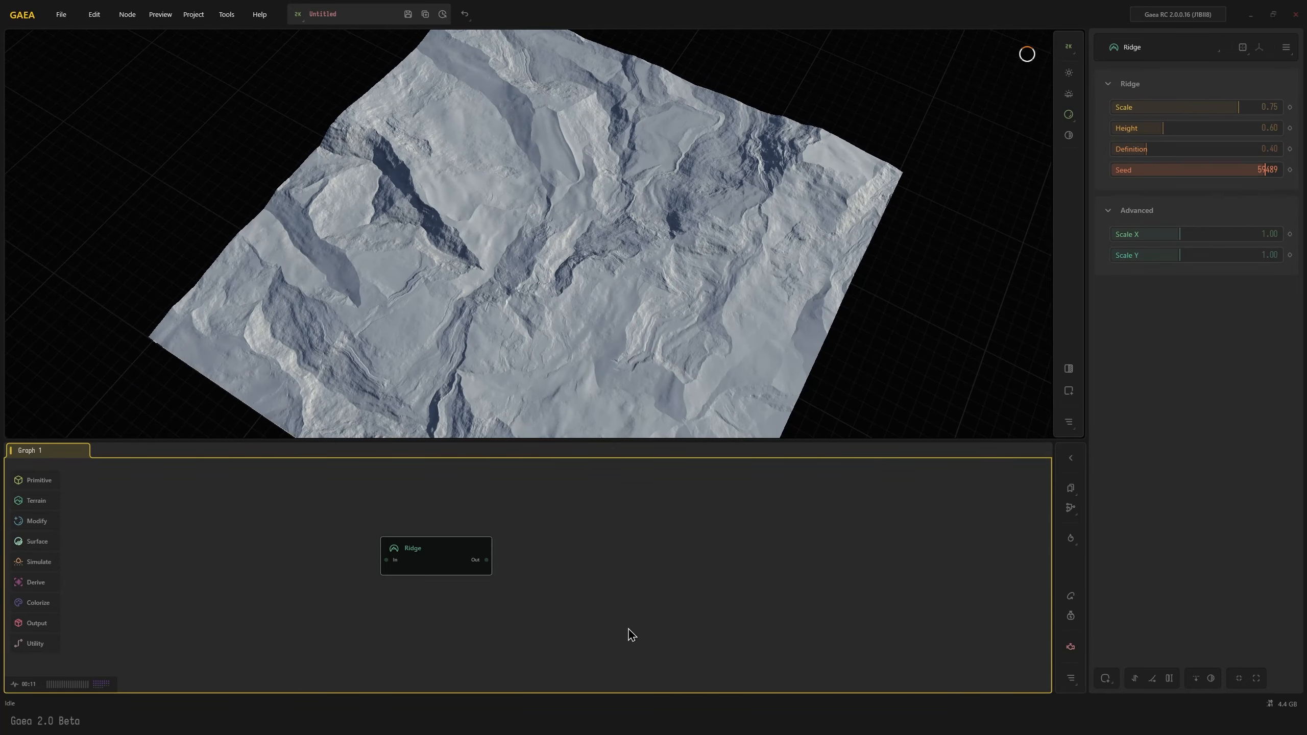
pyautogui.moveTo(425, 556); pyautogui.dragTo(422, 531)
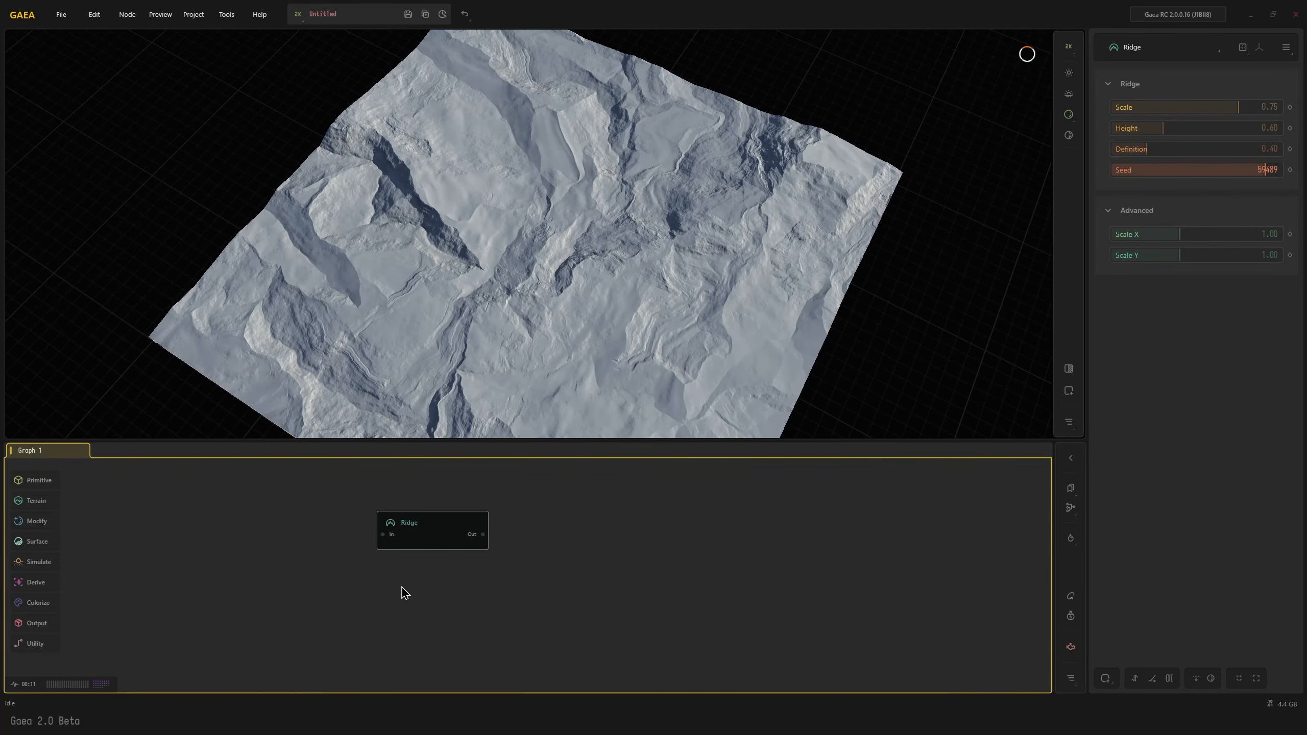
# Add a separate Slump node below the Ridge node and view its terrain
pyautogui.press('Tab')
pyautogui.write('slu')
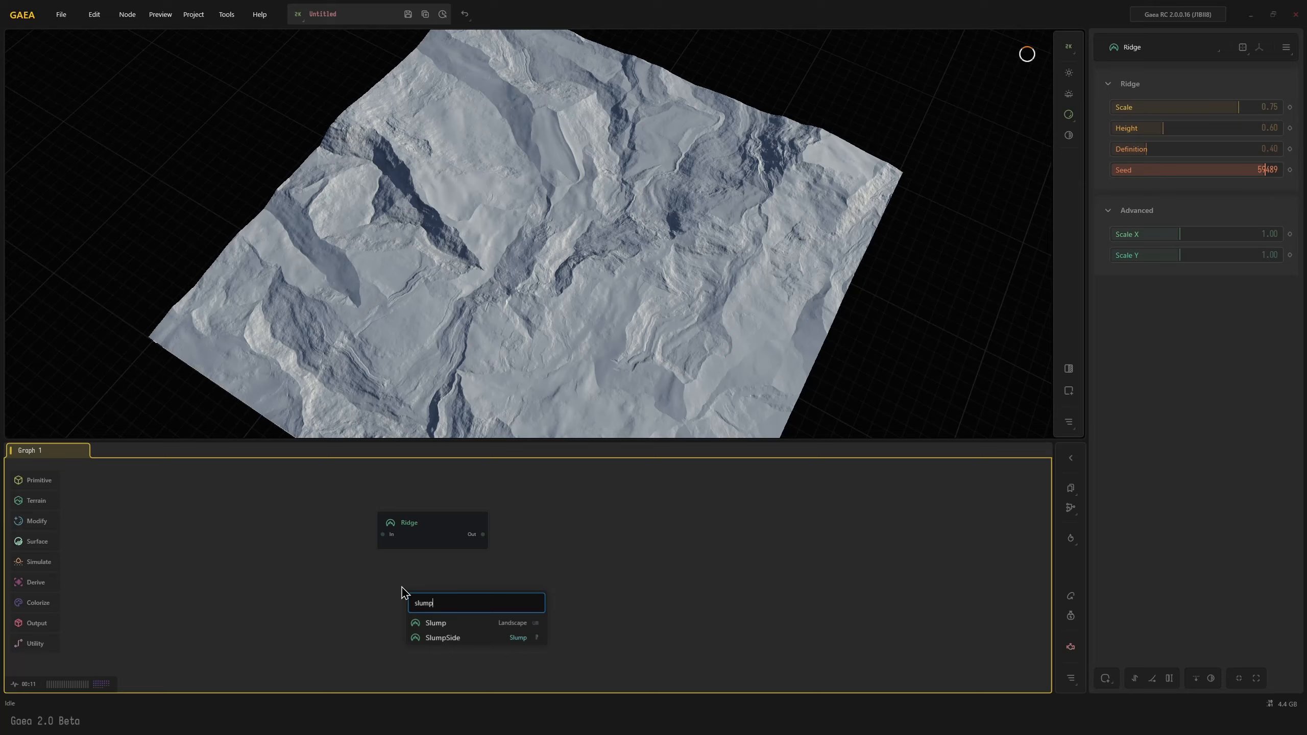
pyautogui.write('mp')
pyautogui.press('Return')
pyautogui.moveTo(545, 316); pyautogui.dragTo(573, 258)
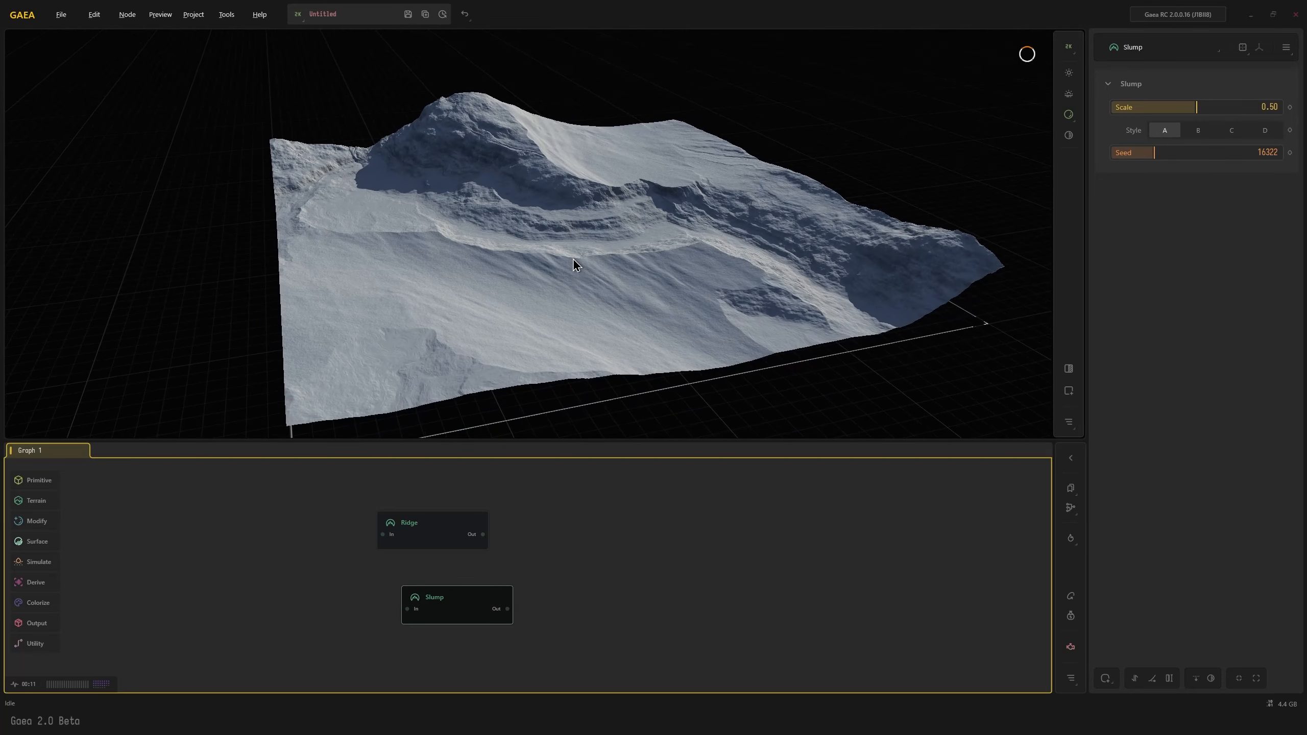
# Compare the terrain outputs of the Ridge and Slump nodes
pyautogui.click(440, 532)
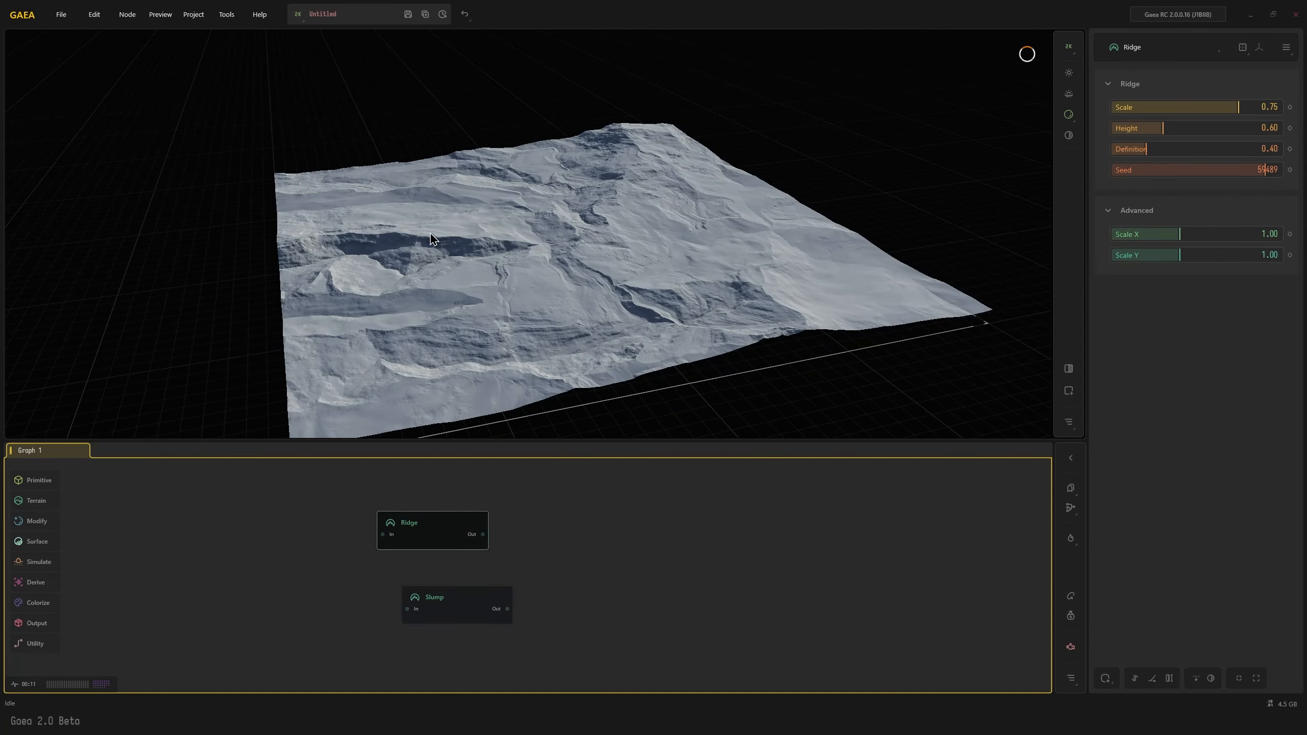
pyautogui.click(457, 608)
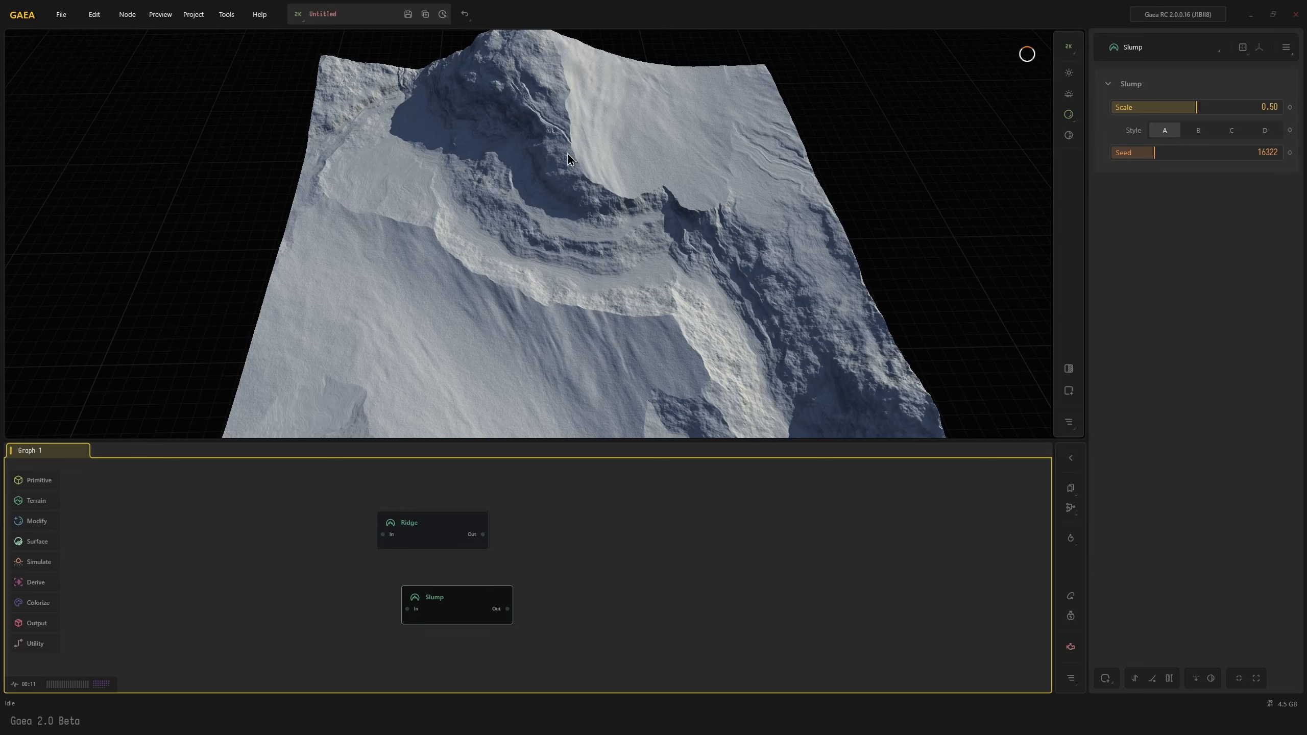
pyautogui.moveTo(569, 157); pyautogui.dragTo(555, 94)
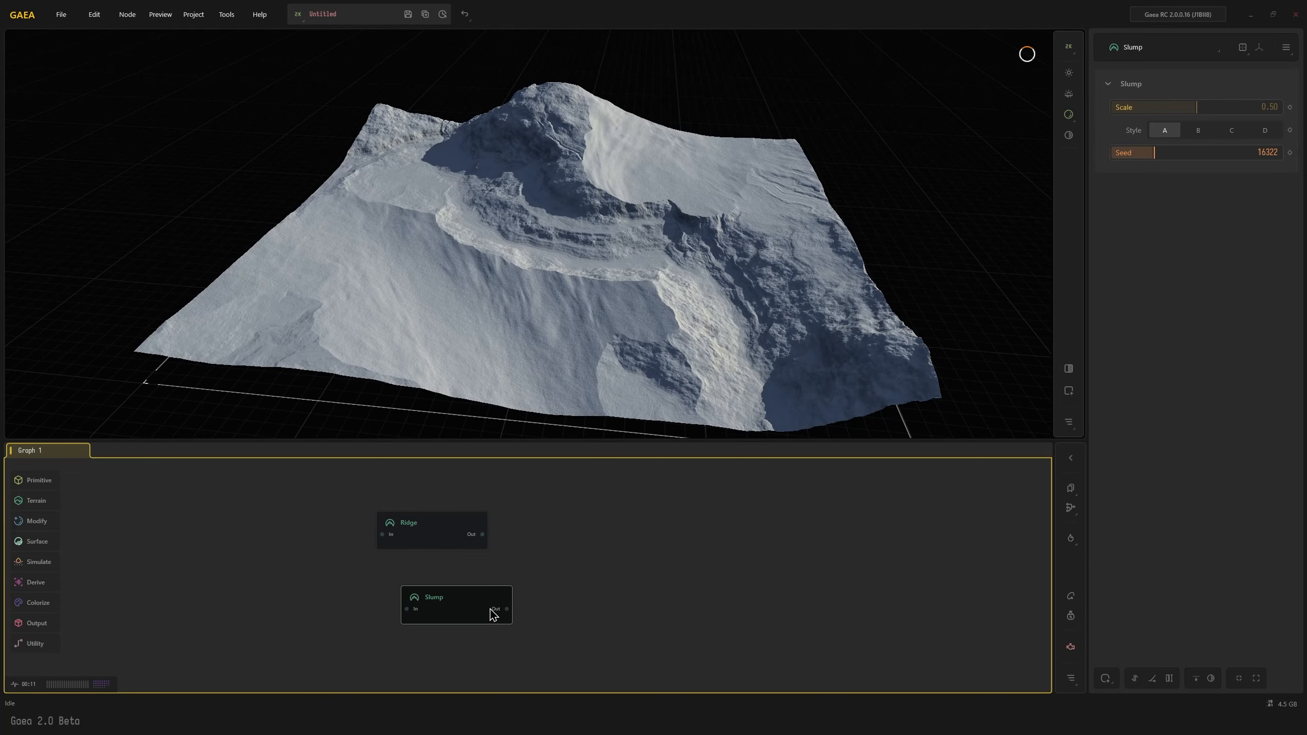
# Align the Slump node below Ridge and add a Sandstone node fed by the Ridge output
pyautogui.moveTo(495, 609); pyautogui.dragTo(470, 596)
pyautogui.click(449, 542)
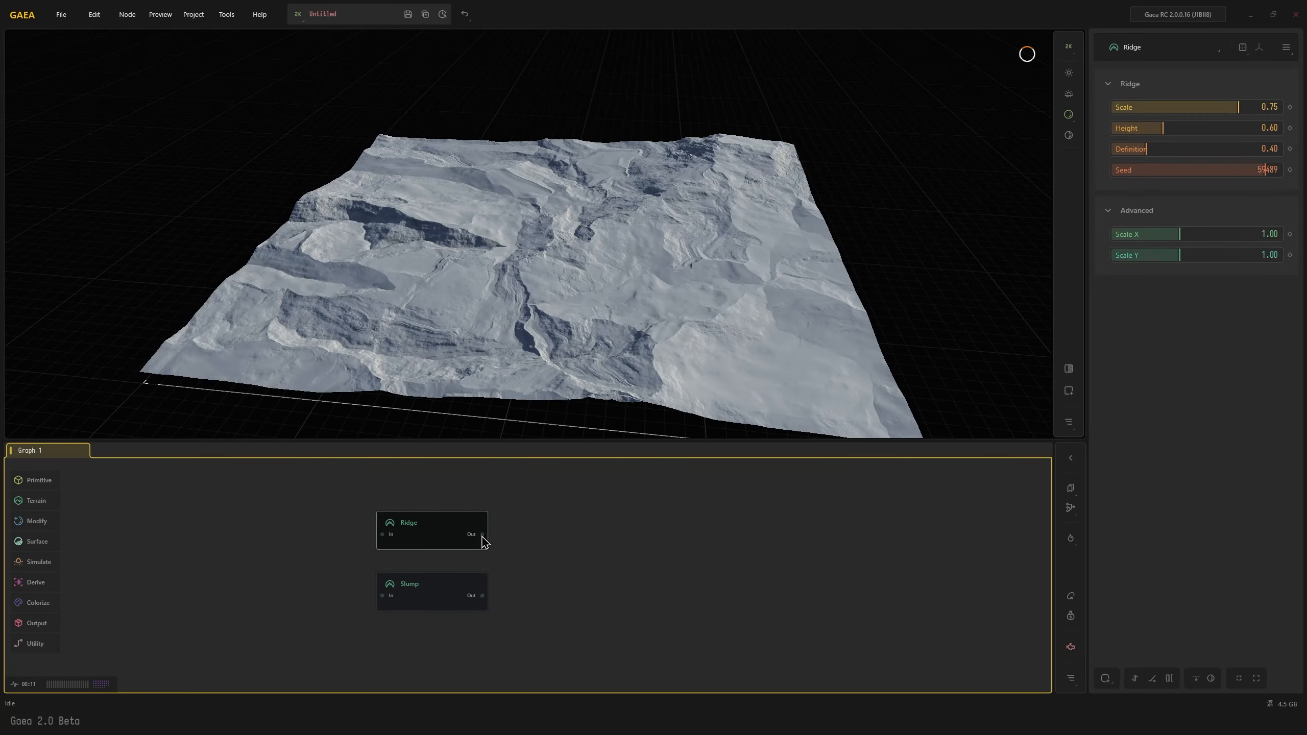
pyautogui.moveTo(481, 535); pyautogui.dragTo(533, 525)
pyautogui.write('ss')
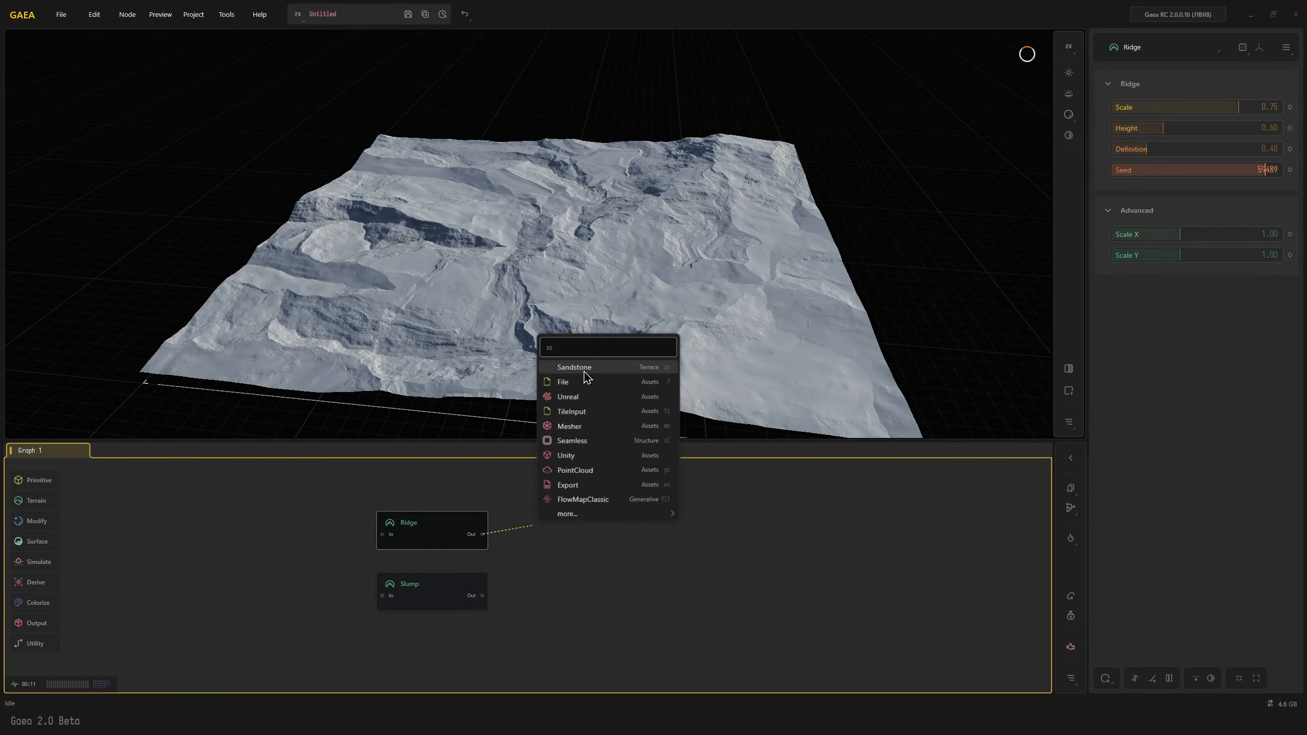
pyautogui.click(584, 372)
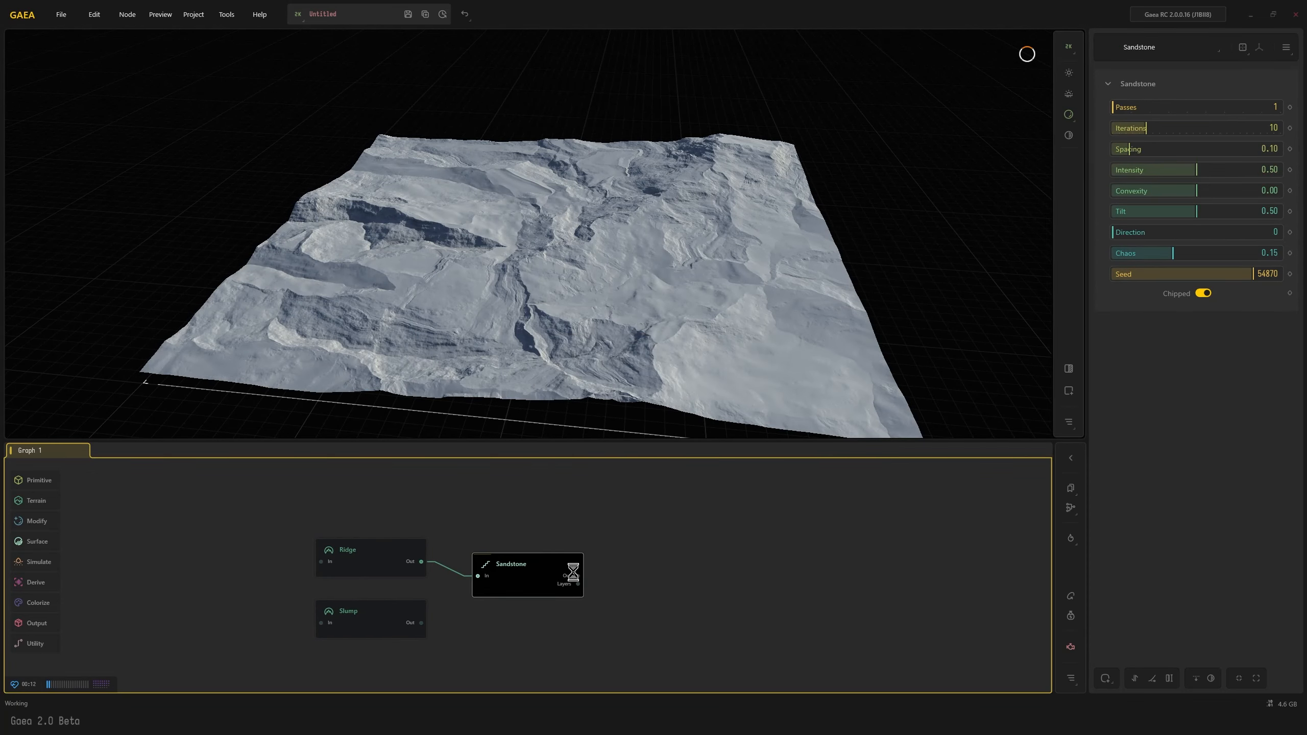
pyautogui.moveTo(536, 571); pyautogui.dragTo(537, 551)
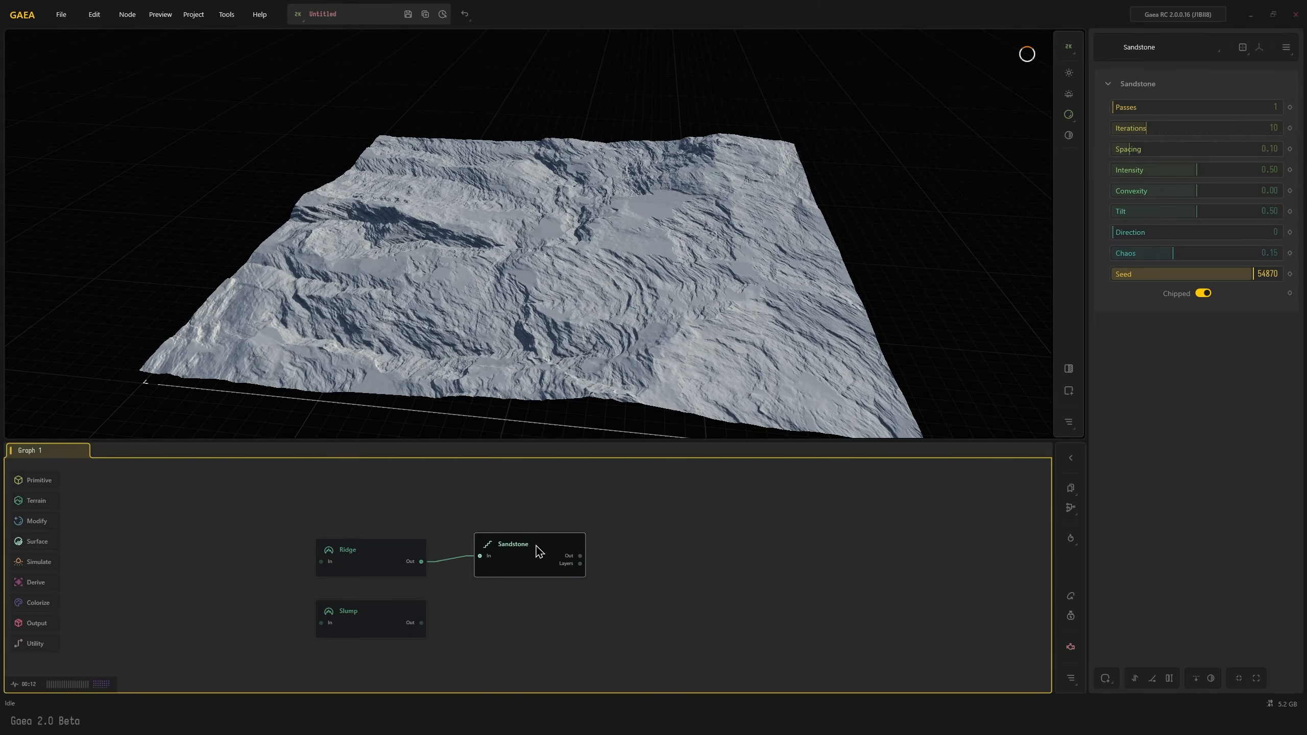
# Set the Sandstone node's Passes to 4 and examine the layered surface from several angles
pyautogui.scroll(5, 487, 330)
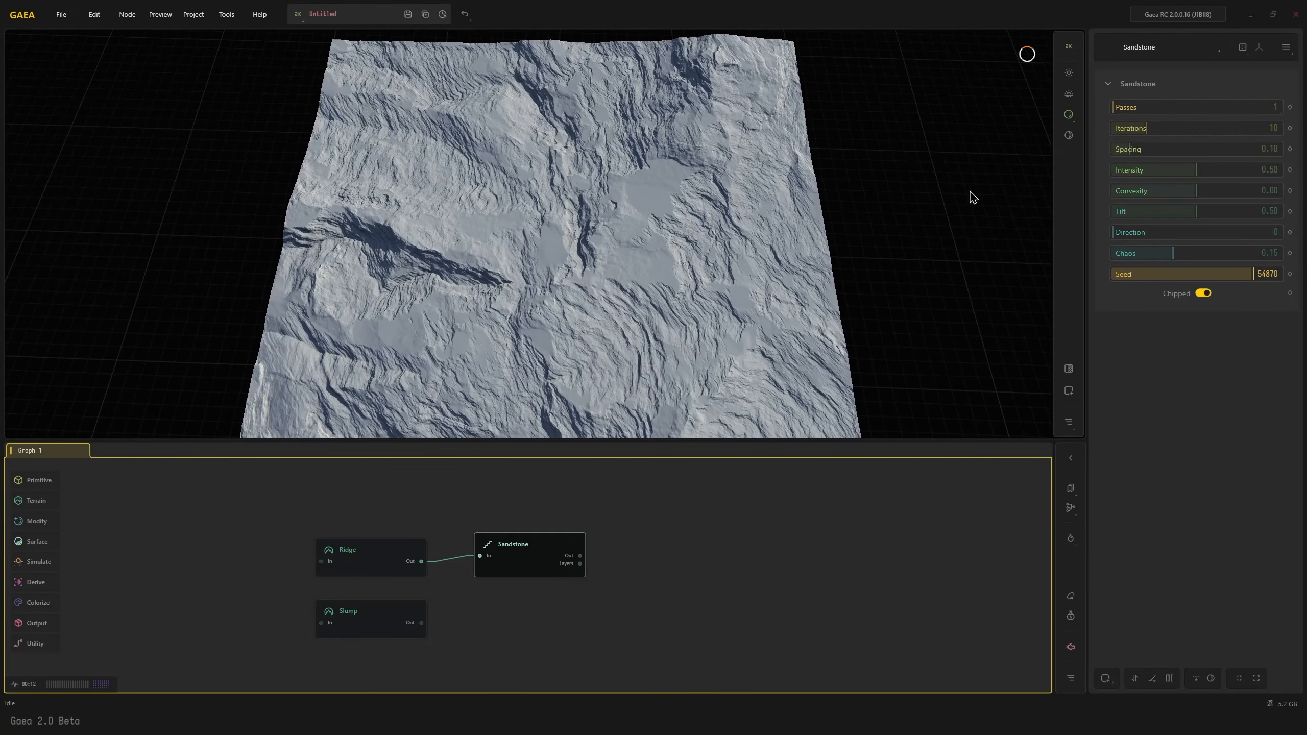
pyautogui.click(1169, 107)
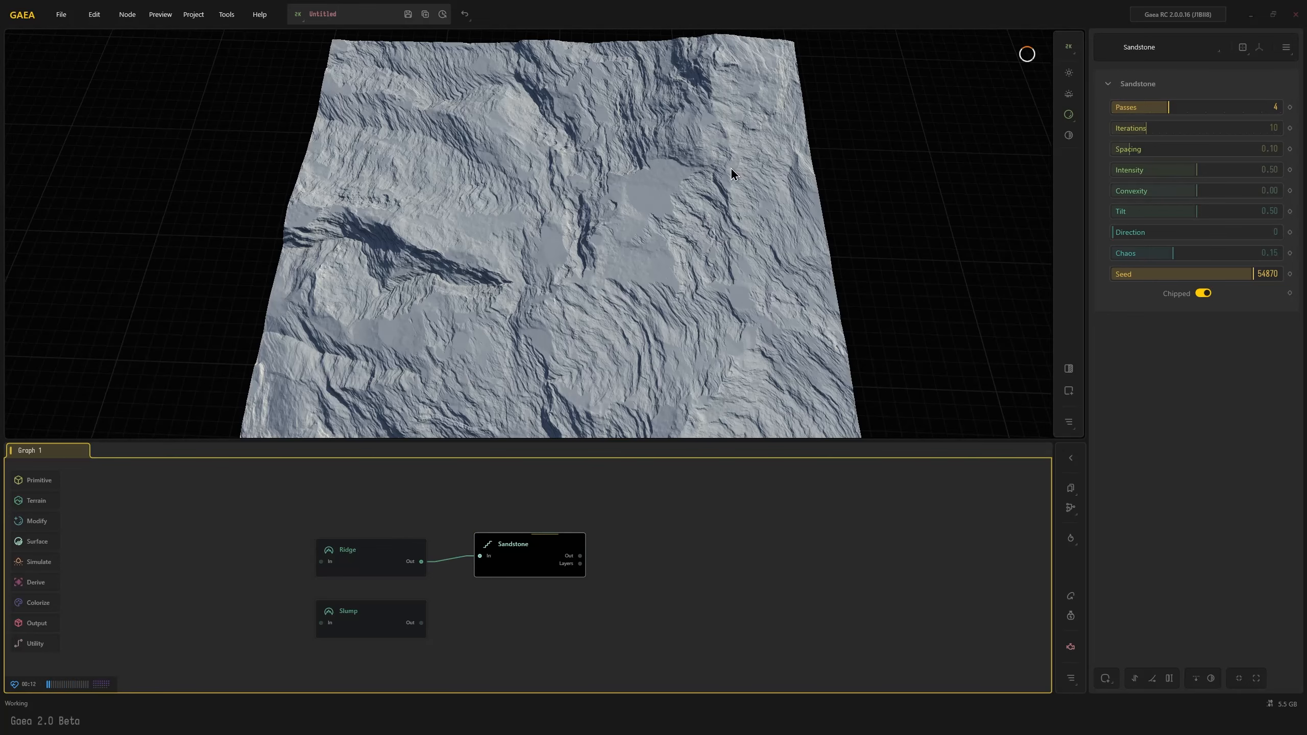
pyautogui.moveTo(500, 230); pyautogui.dragTo(435, 239)
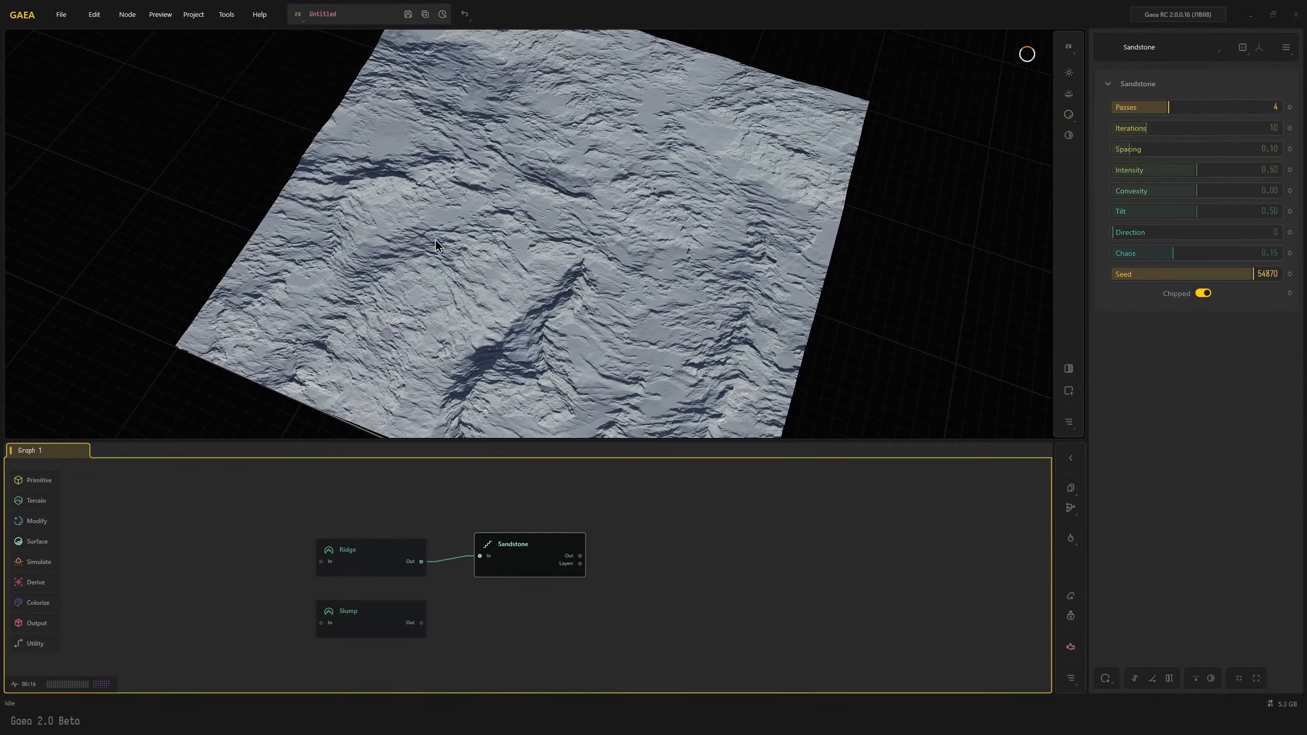
pyautogui.moveTo(403, 342); pyautogui.dragTo(550, 345)
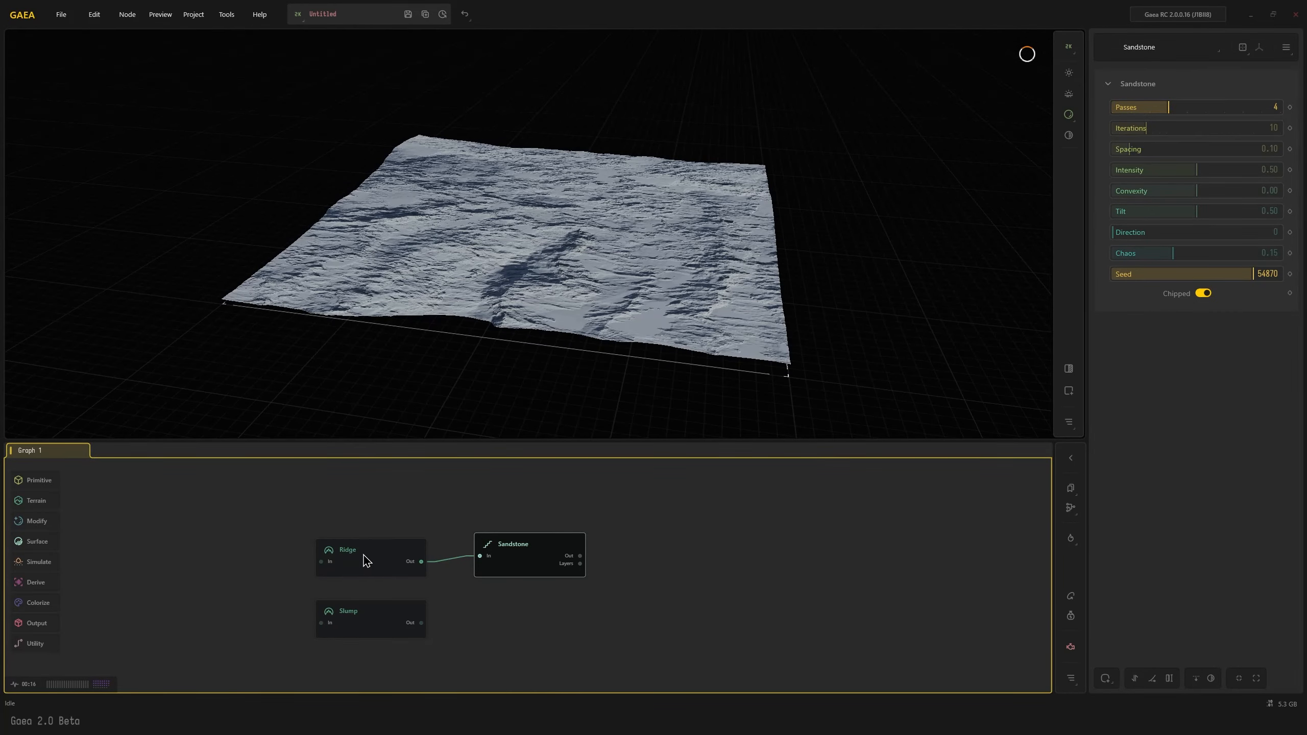
# Enable Height Remap on the Ridge node and extend its range to raise the terrain's relief
pyautogui.moveTo(514, 563)
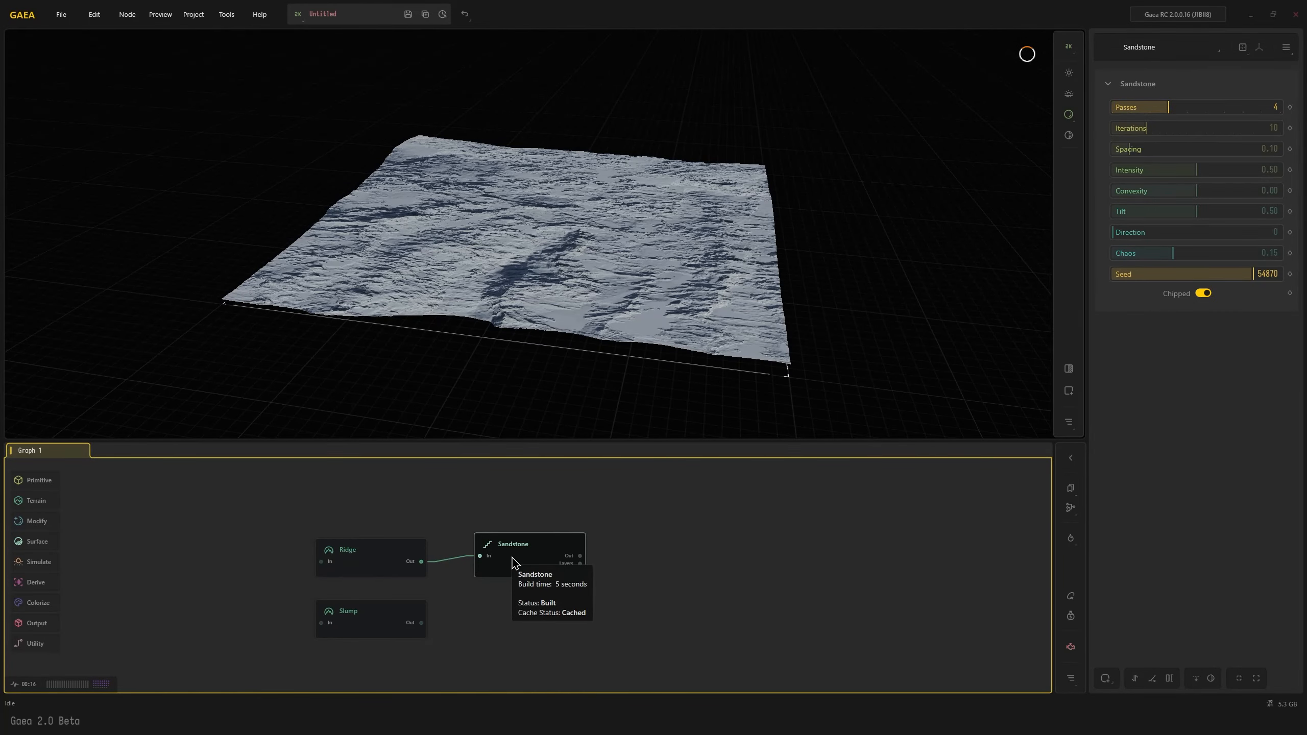
pyautogui.click(367, 566)
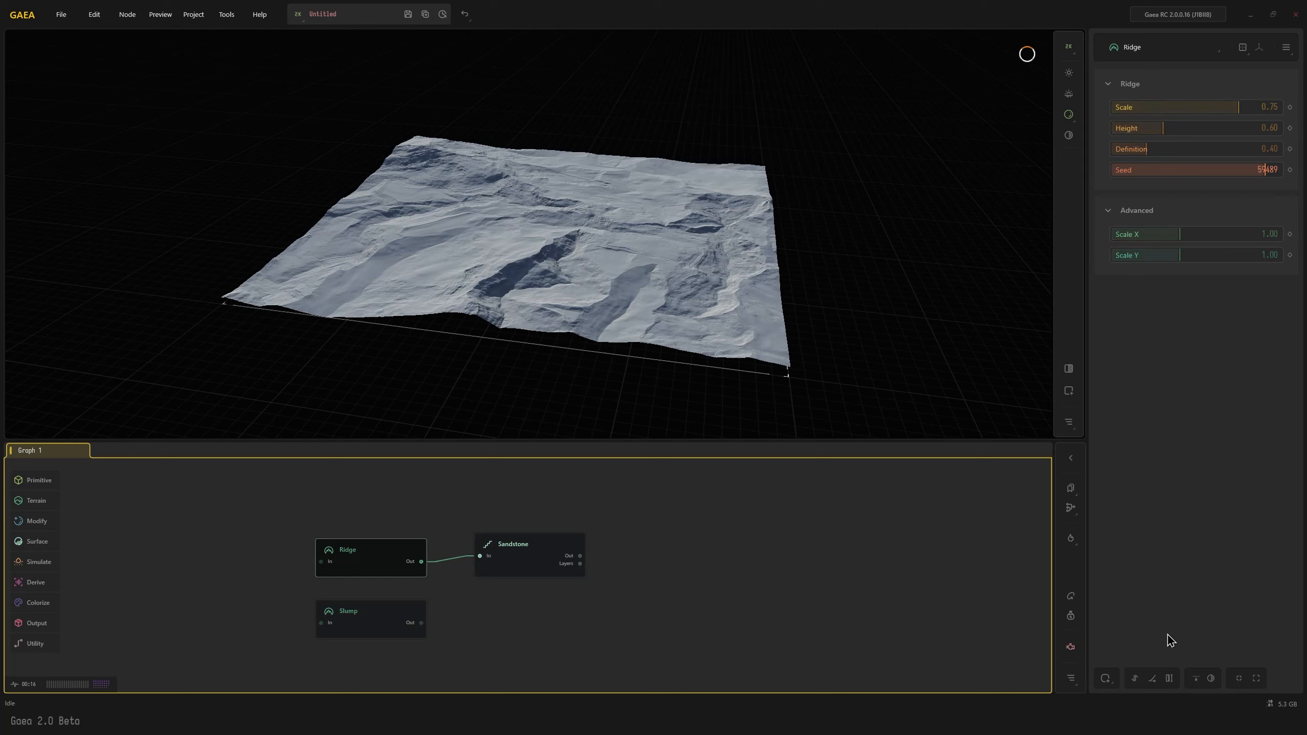
pyautogui.click(1169, 678)
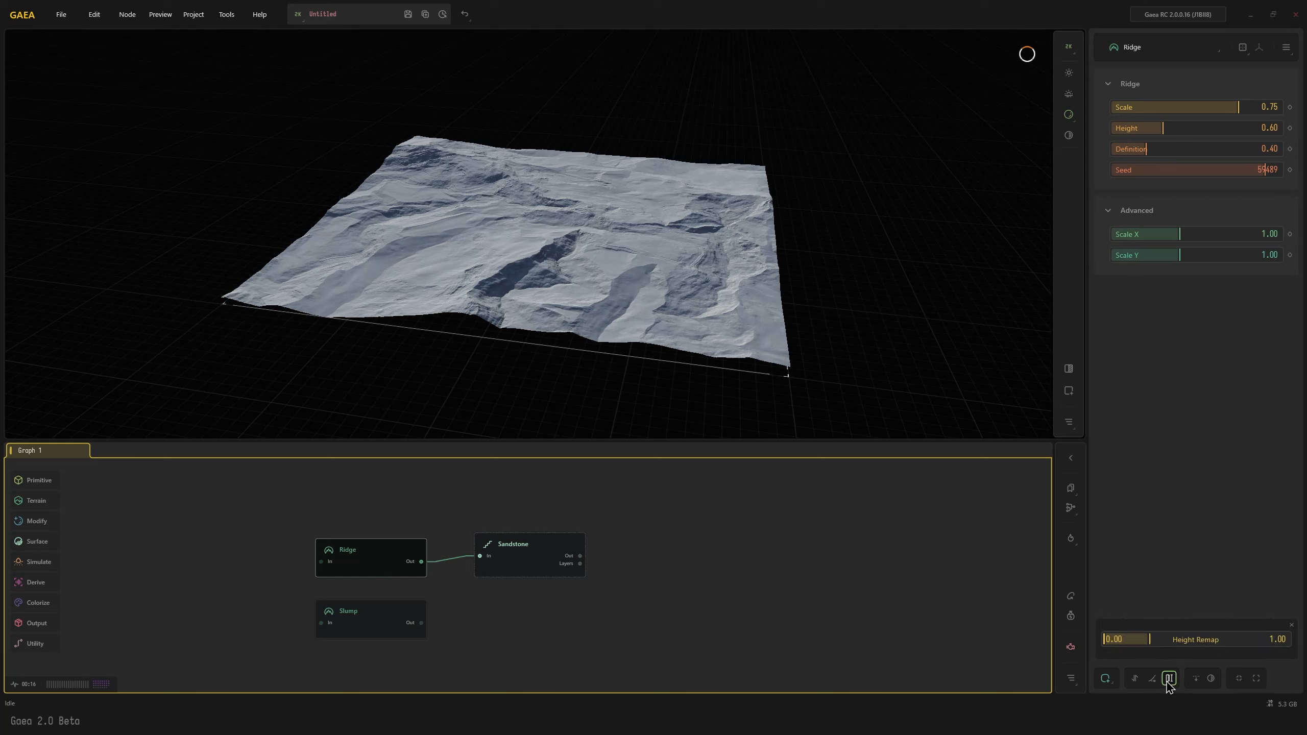
pyautogui.moveTo(1150, 639); pyautogui.dragTo(1217, 639)
# Display the Sandstone node and examine its strata on the height-remapped Ridge terrain
pyautogui.click(514, 547)
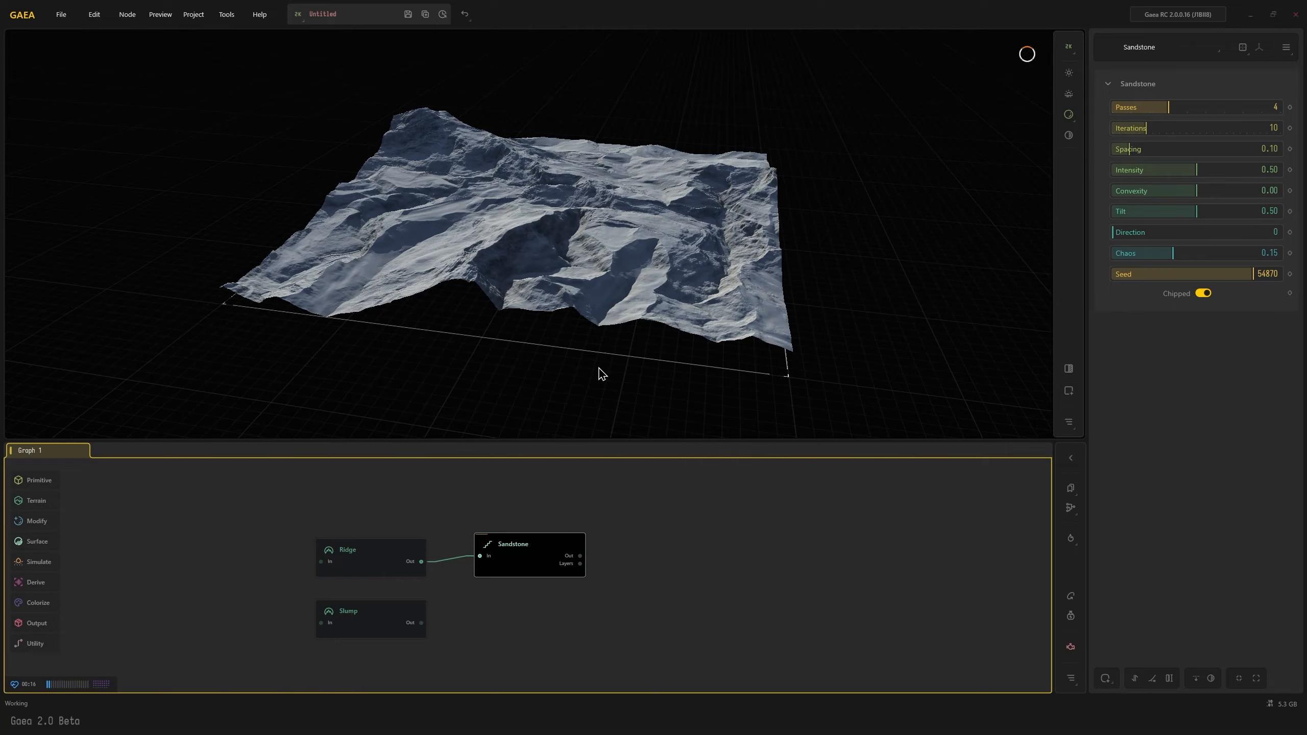
pyautogui.moveTo(601, 370); pyautogui.dragTo(580, 444)
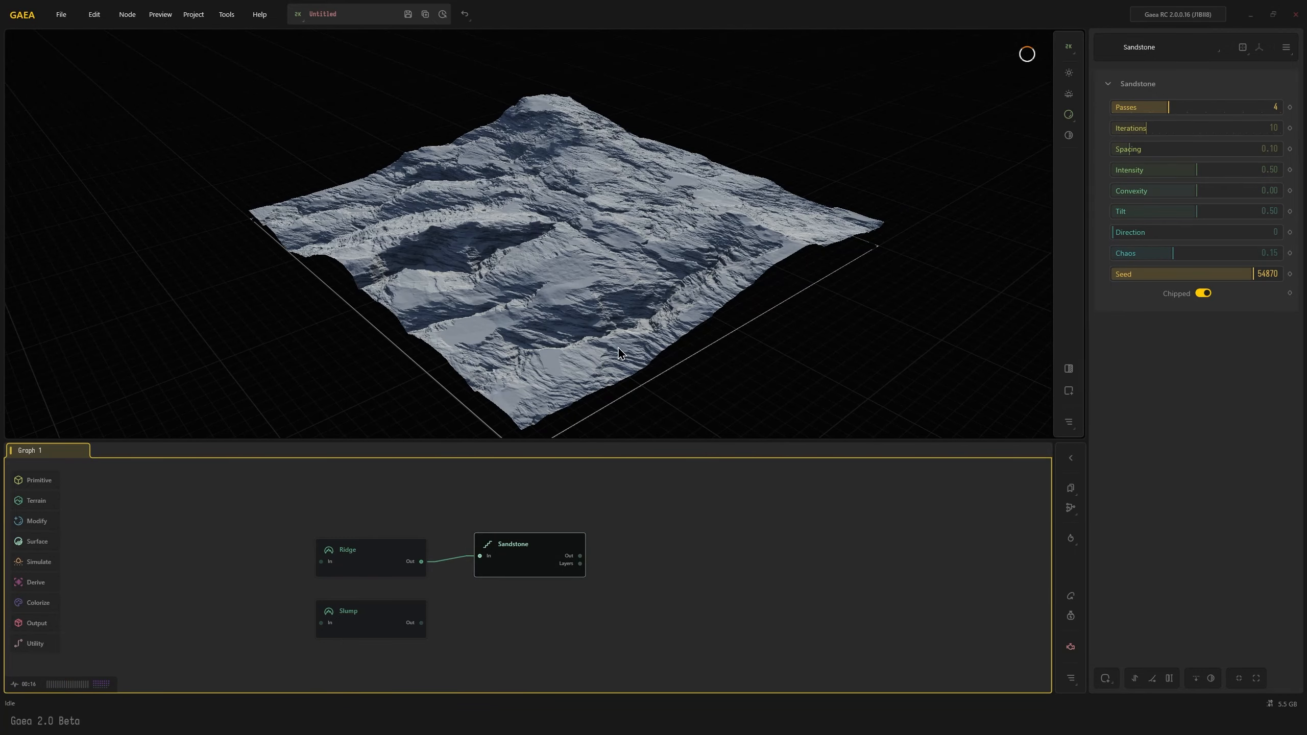
pyautogui.moveTo(665, 362); pyautogui.dragTo(432, 278)
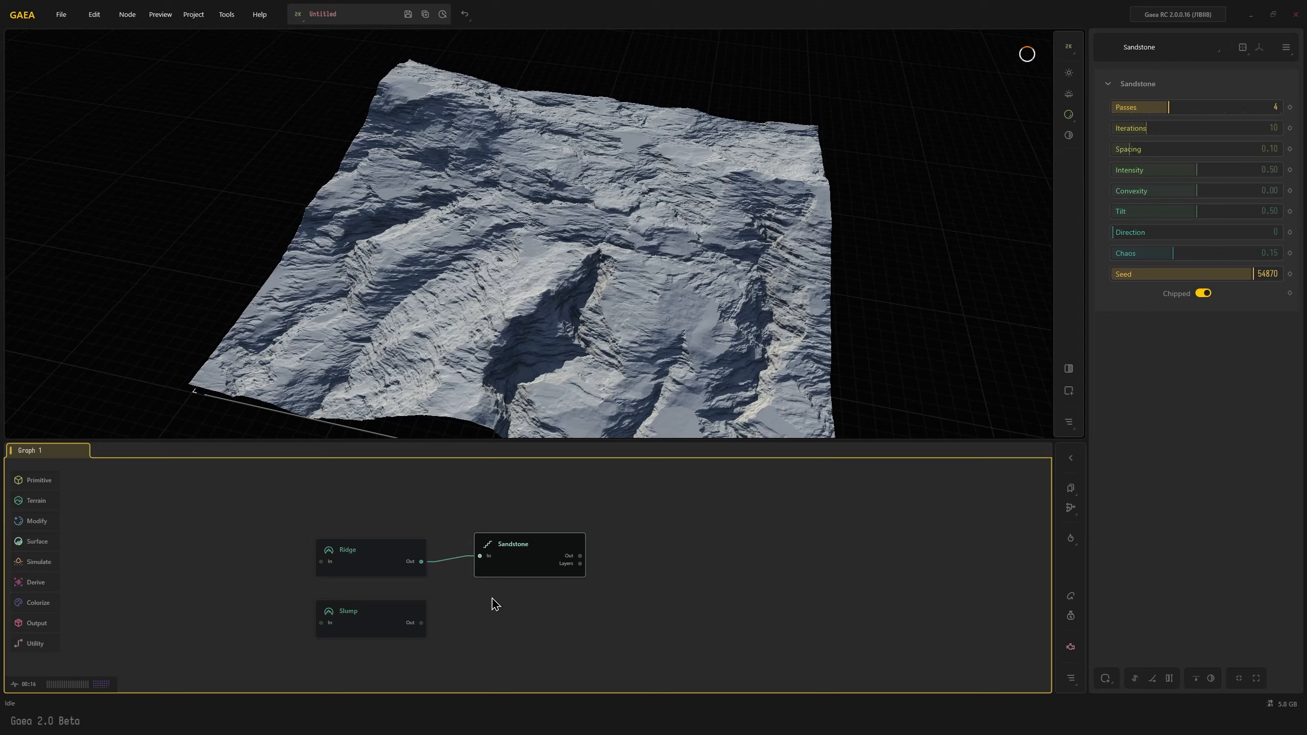
pyautogui.moveTo(634, 235); pyautogui.dragTo(598, 219)
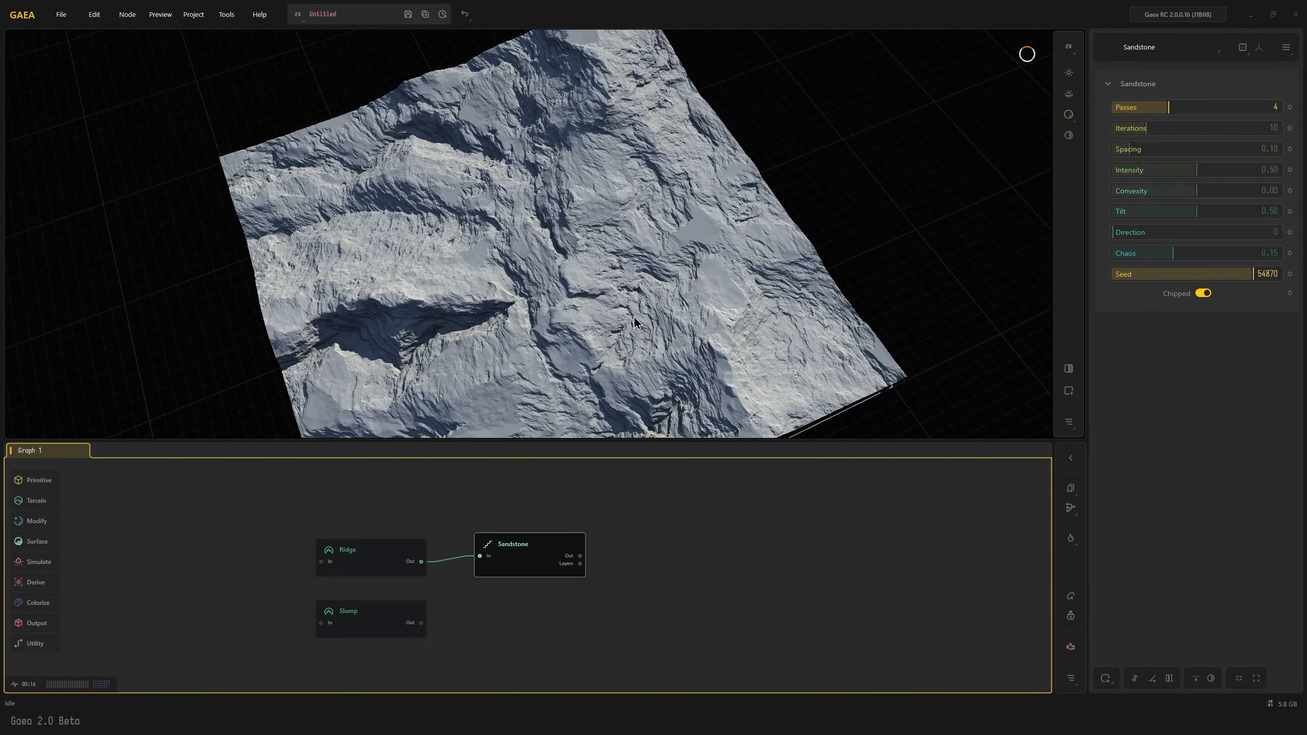
# Add an Erosion2 node fed by the Slump output and set its Downcutting to 0.78
pyautogui.click(374, 630)
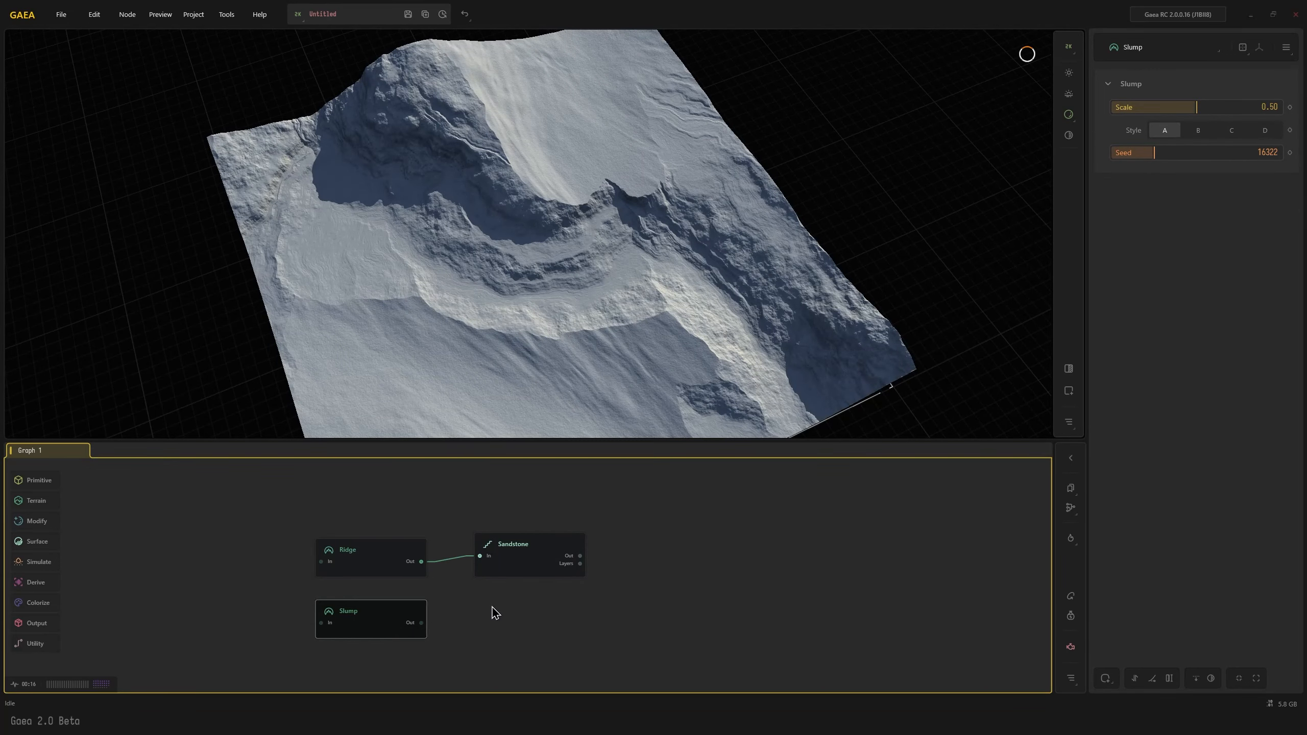
pyautogui.moveTo(469, 607); pyautogui.dragTo(516, 598, button='middle')
pyautogui.moveTo(406, 597); pyautogui.dragTo(494, 626)
pyautogui.write('er')
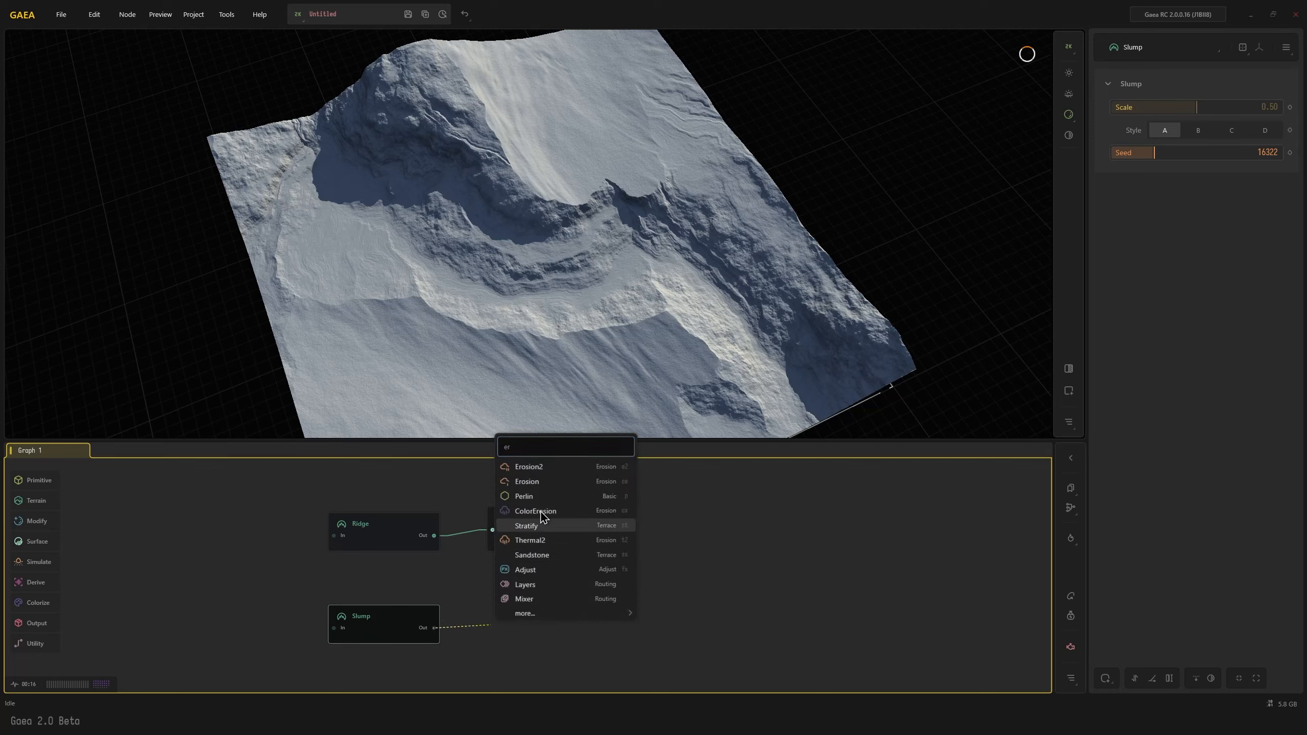
pyautogui.click(542, 467)
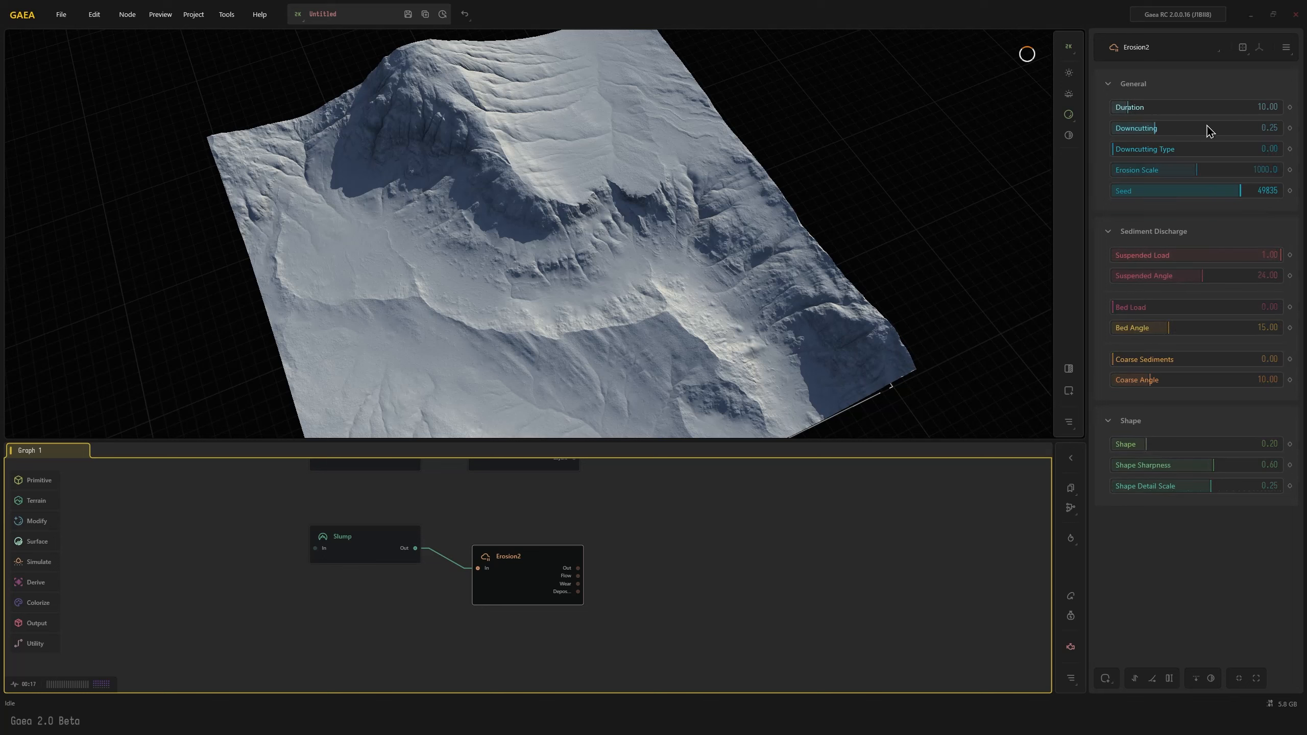
pyautogui.moveTo(1208, 131); pyautogui.dragTo(1242, 134)
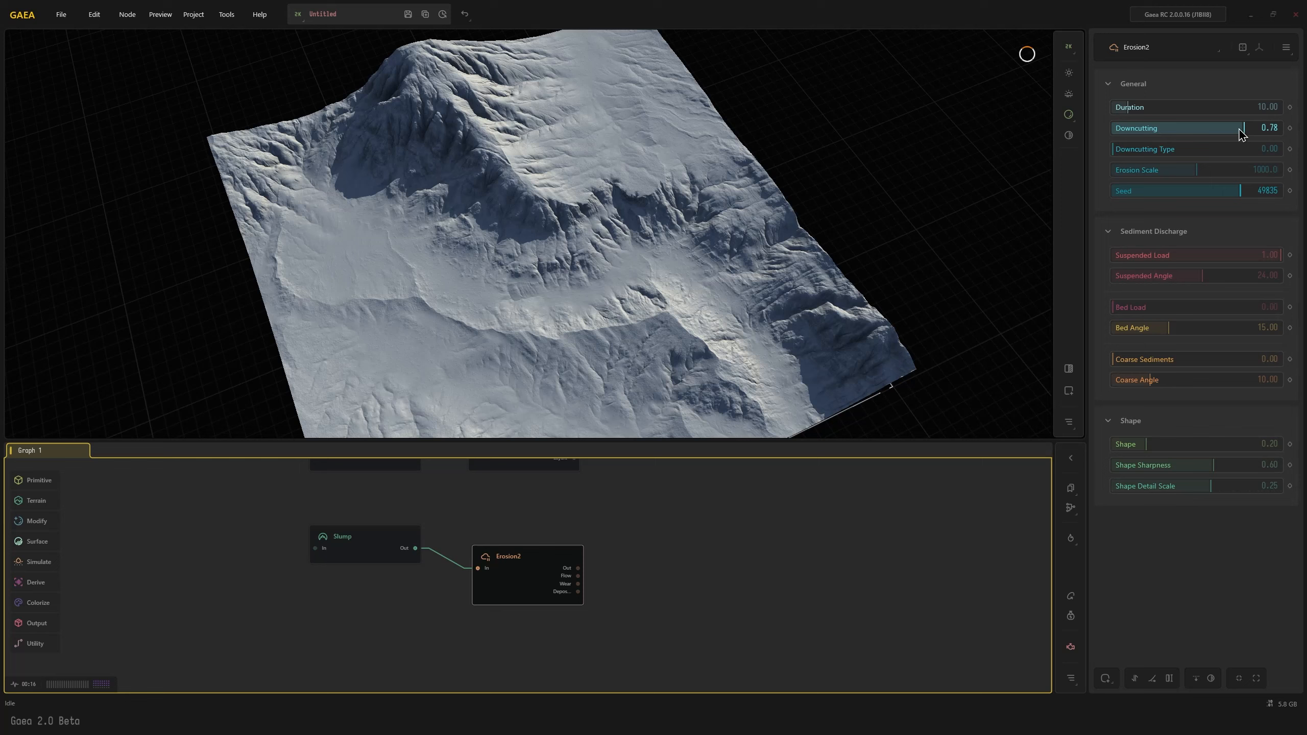
pyautogui.moveTo(758, 232); pyautogui.dragTo(426, 99)
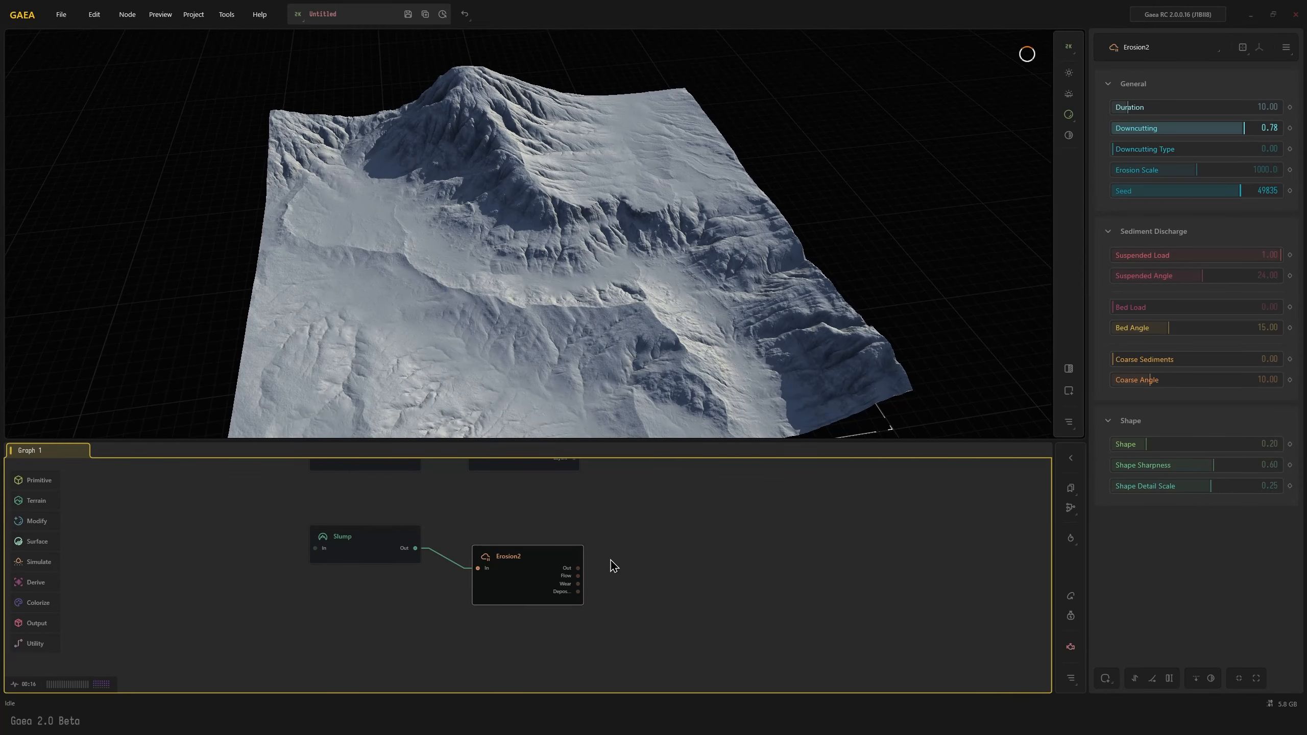
# Add a Transpose node fed by the Erosion2 output and connect the Sandstone output to its Reference input
pyautogui.moveTo(612, 566); pyautogui.dragTo(511, 605, button='middle')
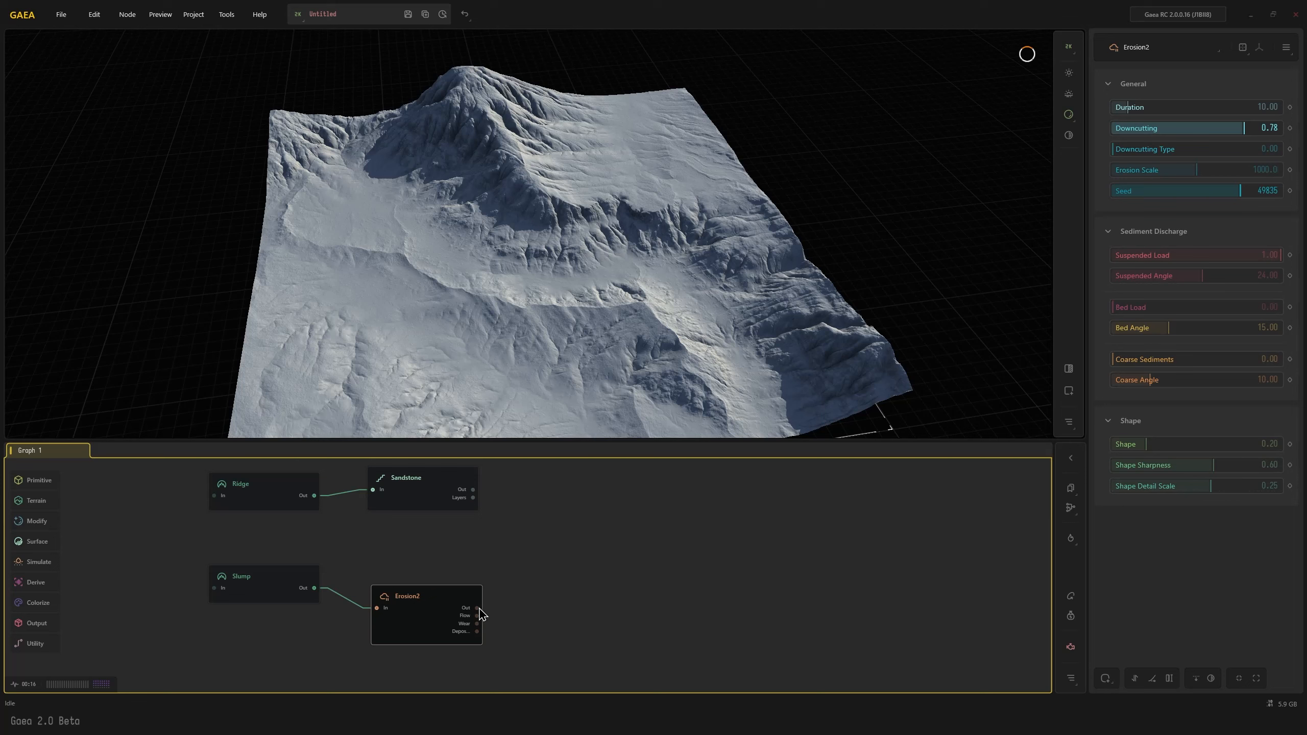
pyautogui.moveTo(479, 608); pyautogui.dragTo(590, 546)
pyautogui.write('trans')
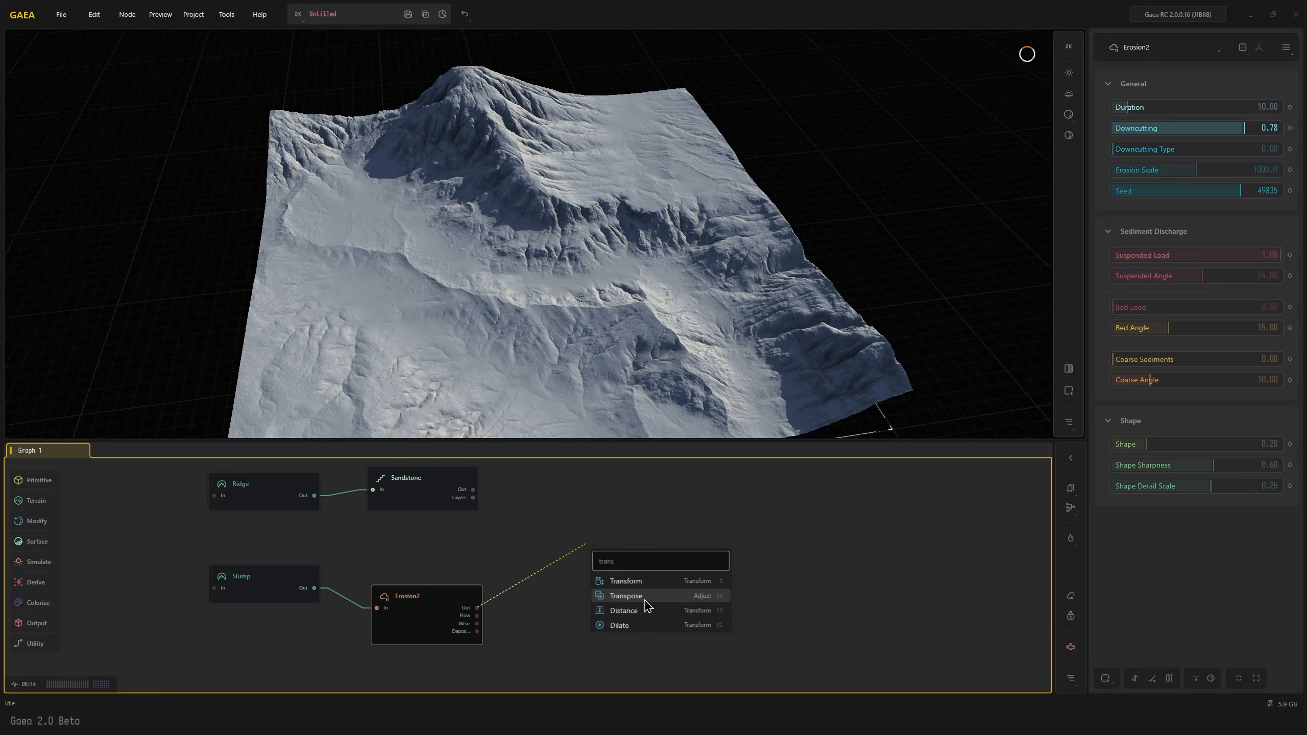
pyautogui.click(644, 597)
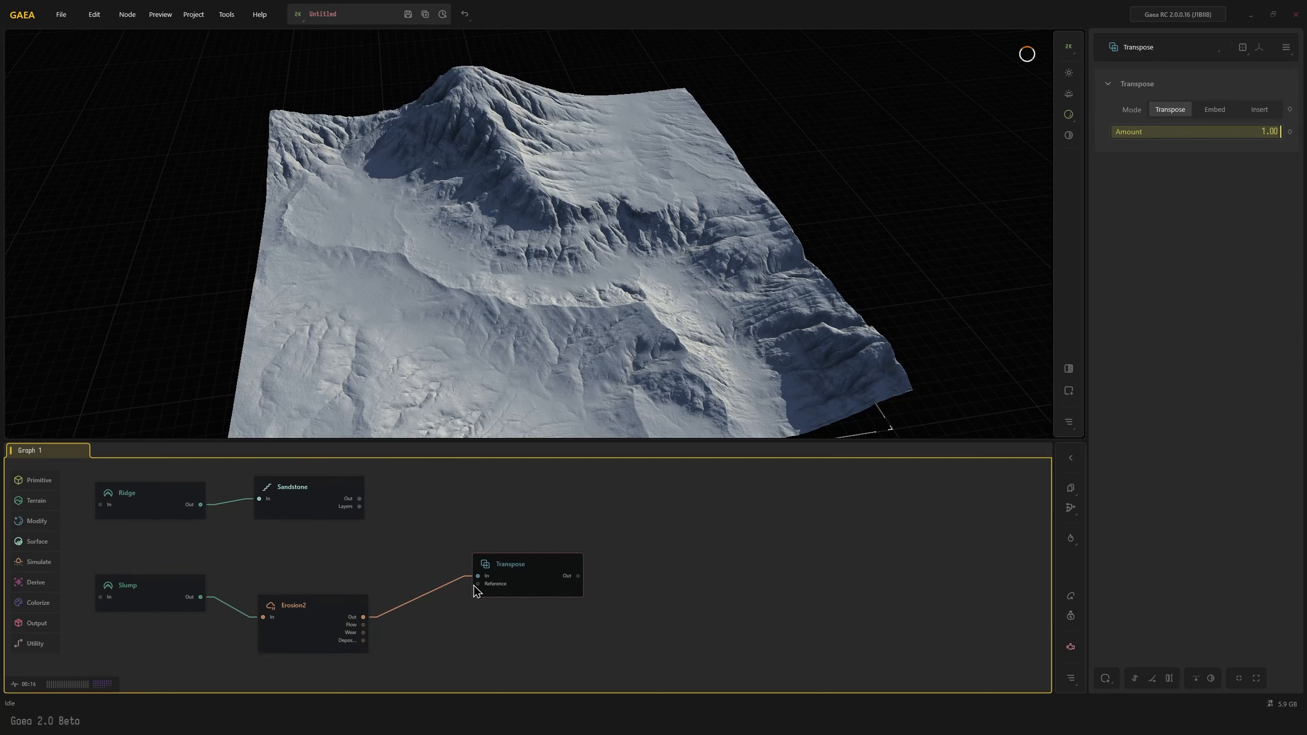
pyautogui.moveTo(478, 584); pyautogui.dragTo(359, 499)
pyautogui.moveTo(554, 585); pyautogui.dragTo(554, 598)
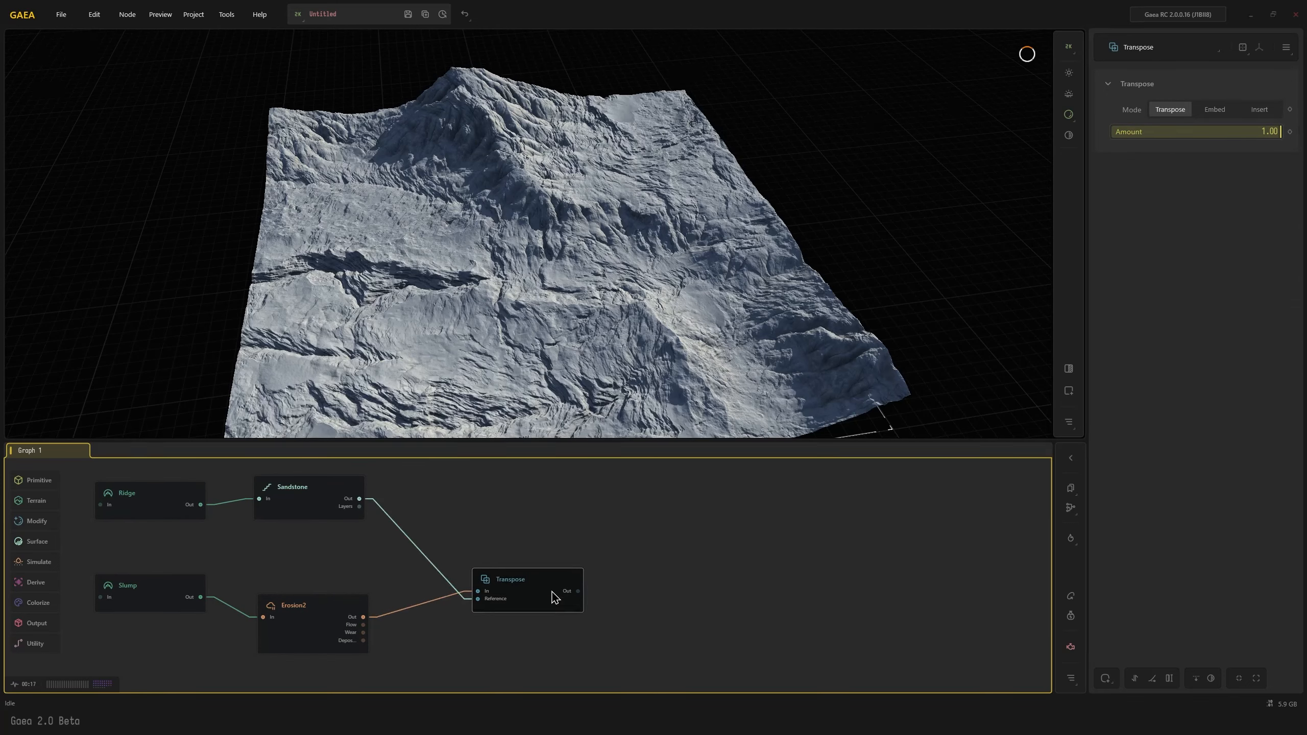
# Move the Ridge and Sandstone nodes below Slump and Erosion2, keeping the Transpose node displayed
pyautogui.moveTo(332, 556); pyautogui.dragTo(395, 542, button='middle')
pyautogui.moveTo(213, 531); pyautogui.dragTo(379, 666)
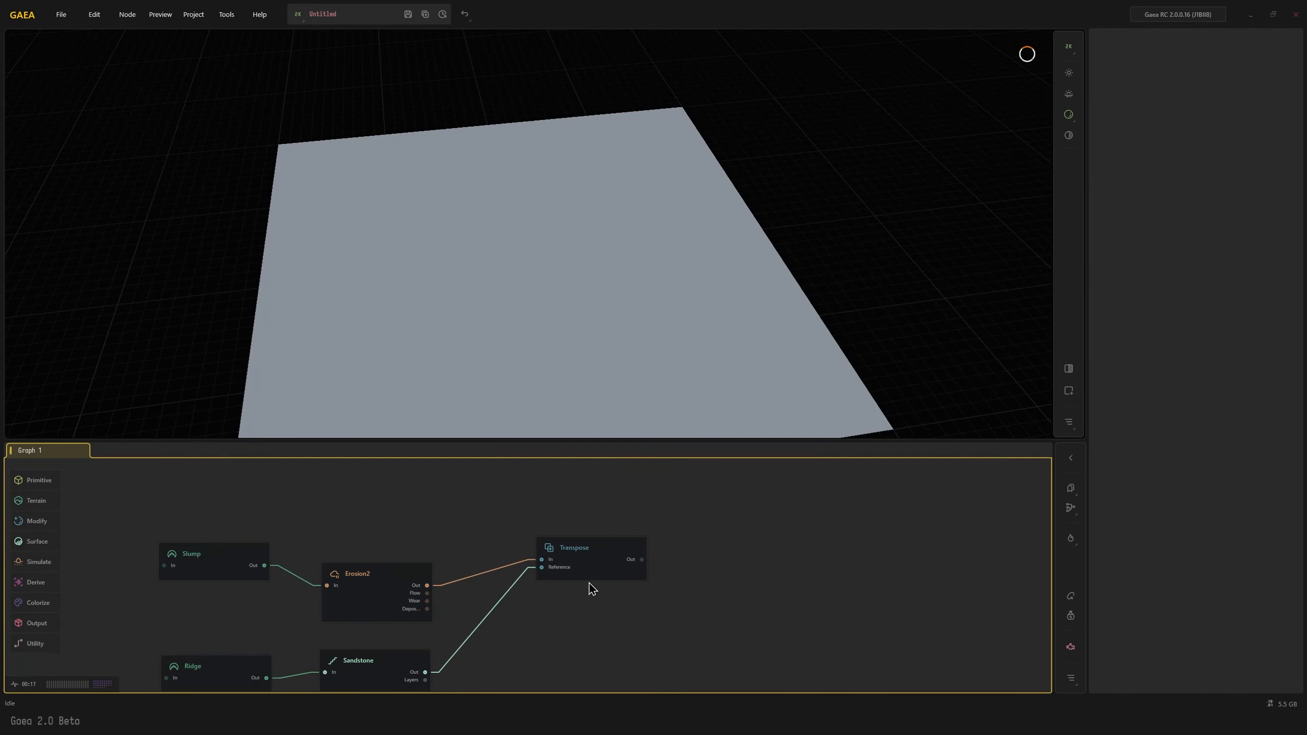
pyautogui.moveTo(589, 582); pyautogui.dragTo(552, 617)
pyautogui.moveTo(506, 645); pyautogui.dragTo(566, 580, button='middle')
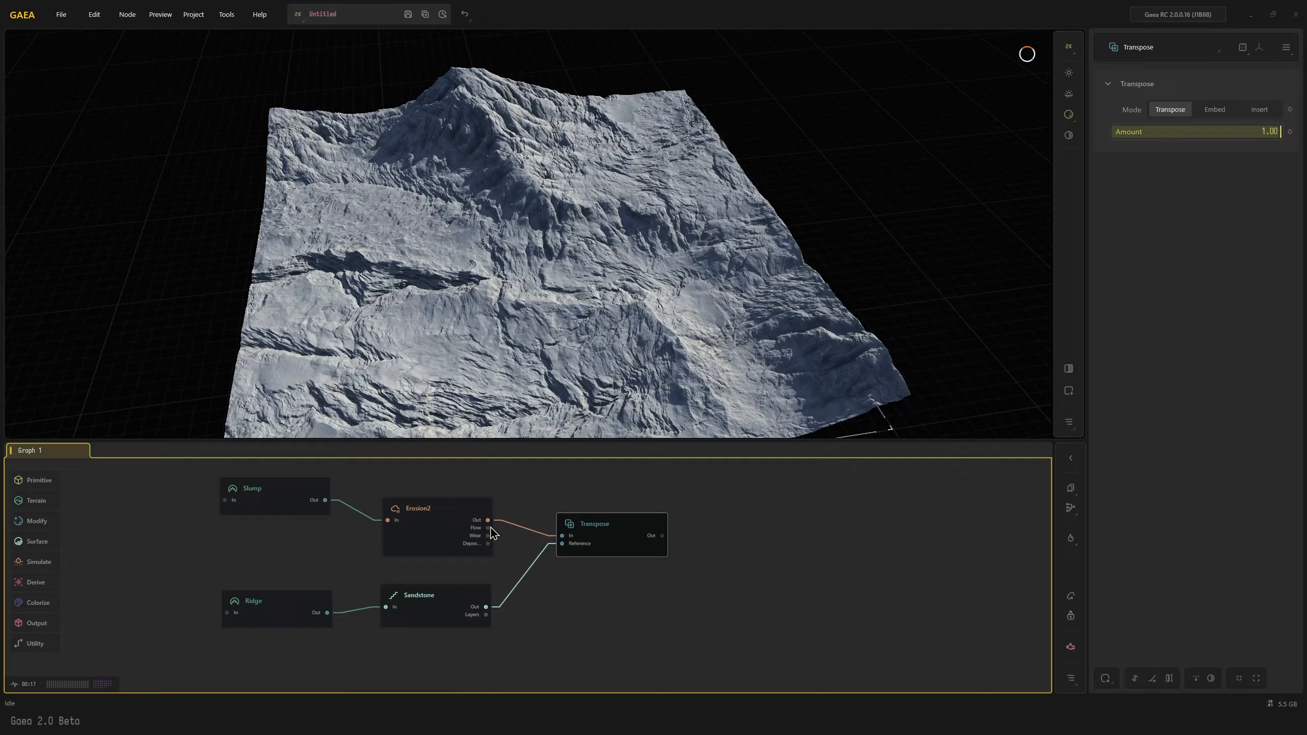
# Compare the Erosion2, Sandstone and Transpose outputs to see how the sandstone detail transfers to the eroded terrain
pyautogui.click(456, 519)
pyautogui.click(595, 515)
pyautogui.moveTo(432, 389); pyautogui.dragTo(514, 331)
pyautogui.scroll(3, 567, 368)
pyautogui.click(436, 598)
pyautogui.scroll(5, 553, 300)
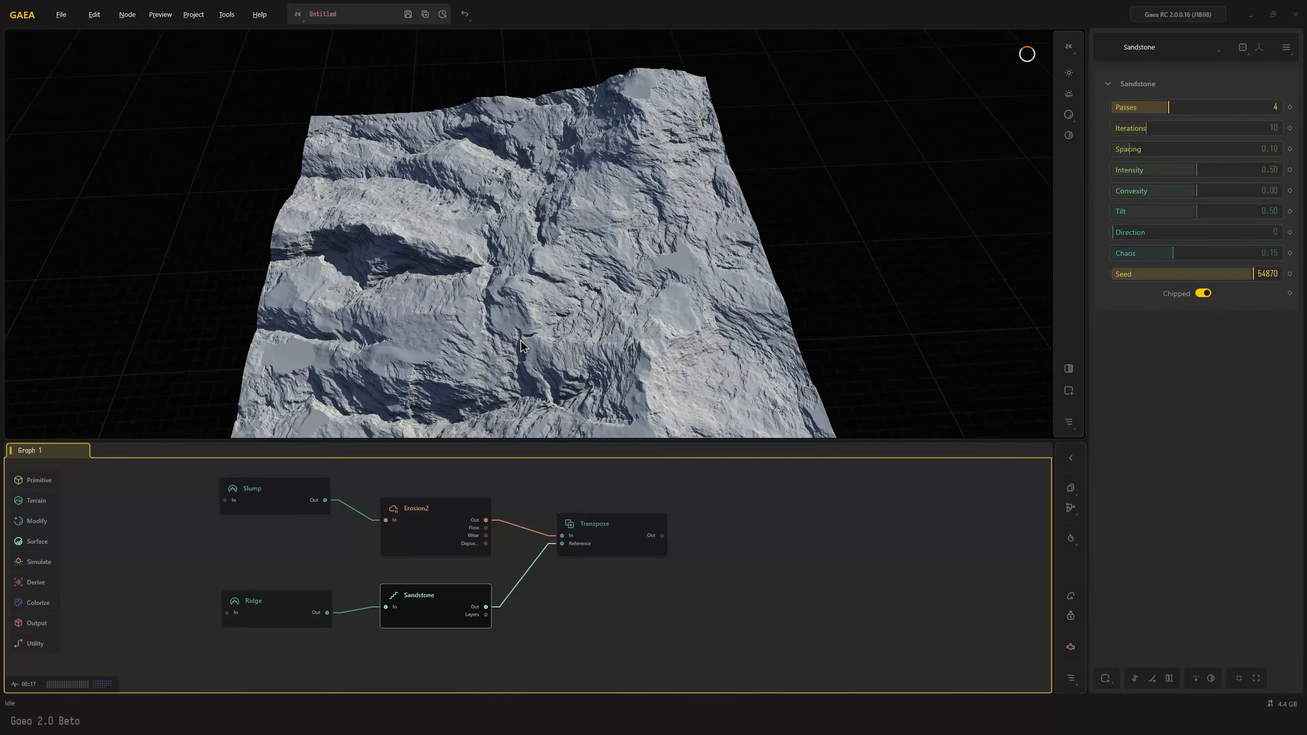
pyautogui.moveTo(522, 341); pyautogui.dragTo(509, 358)
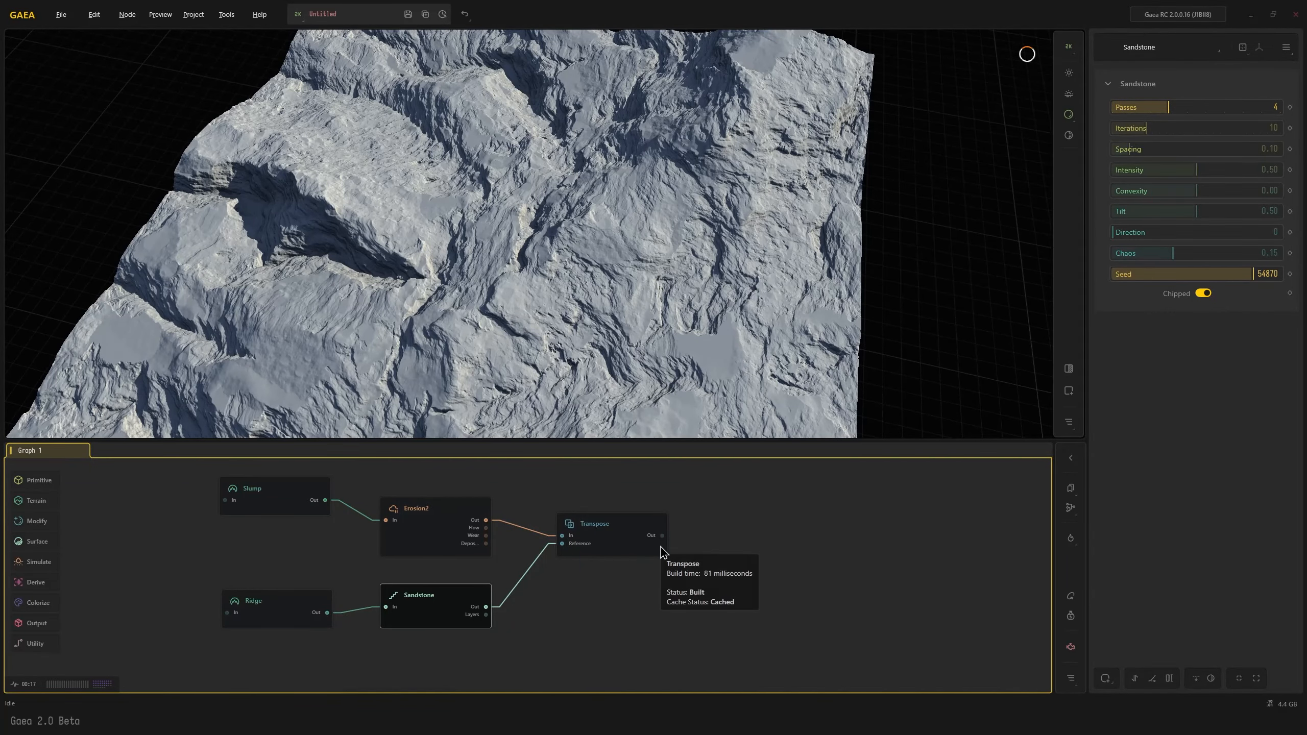
pyautogui.click(633, 552)
pyautogui.moveTo(607, 324); pyautogui.dragTo(657, 255)
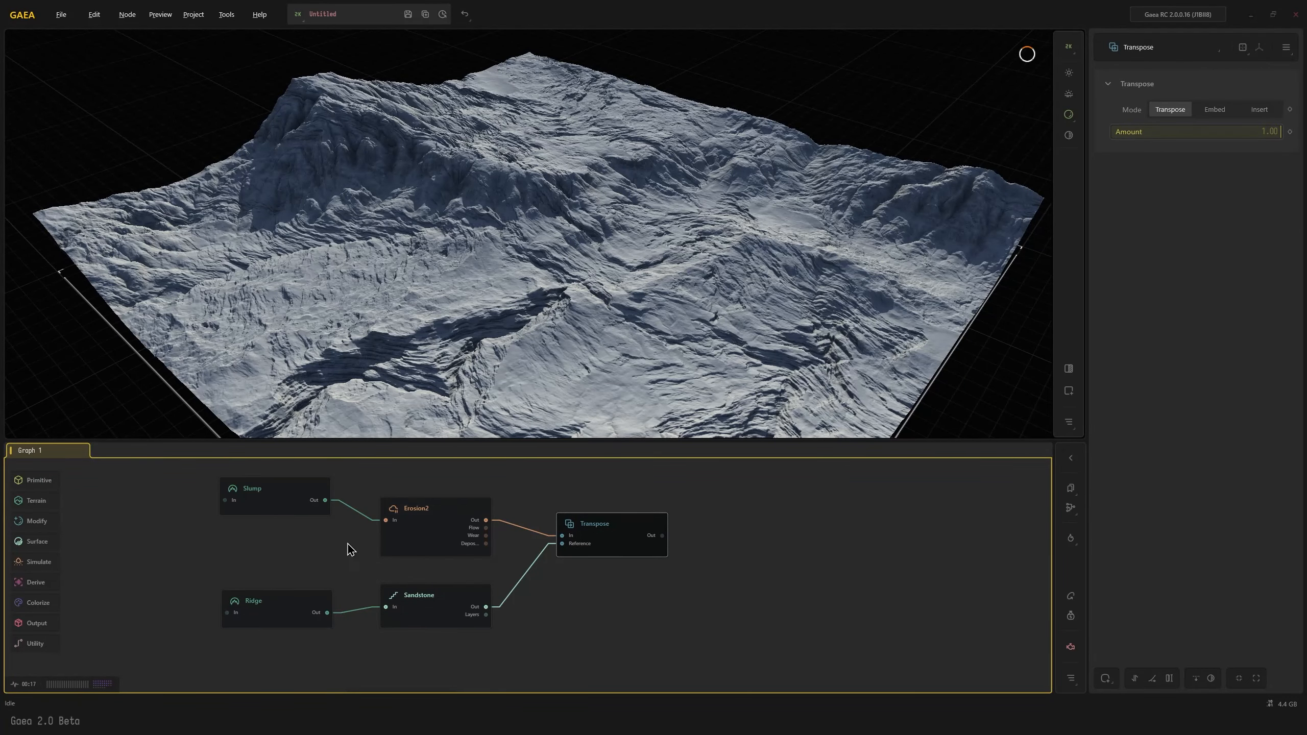
# Try seed 25625 on the Slump node and view the resulting Transpose terrain
pyautogui.moveTo(350, 546); pyautogui.dragTo(438, 572, button='middle')
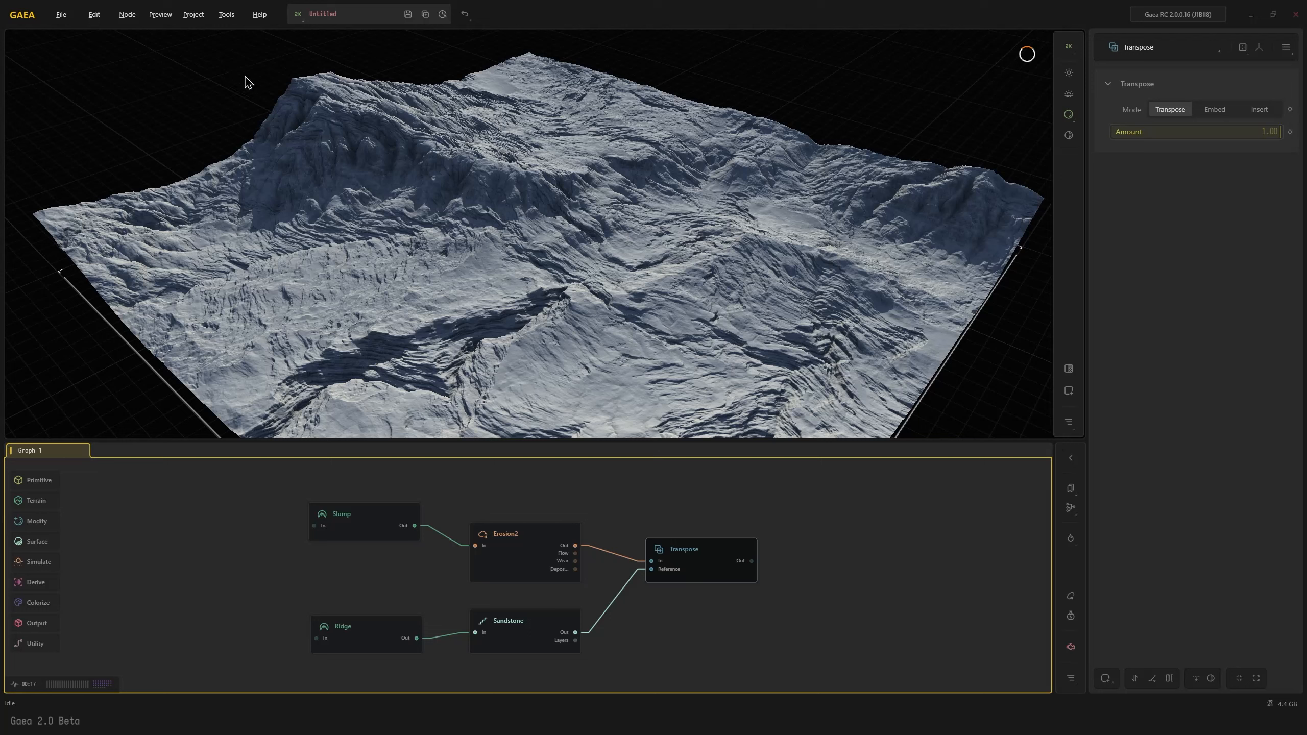
pyautogui.moveTo(411, 257); pyautogui.dragTo(403, 265)
pyautogui.click(389, 541)
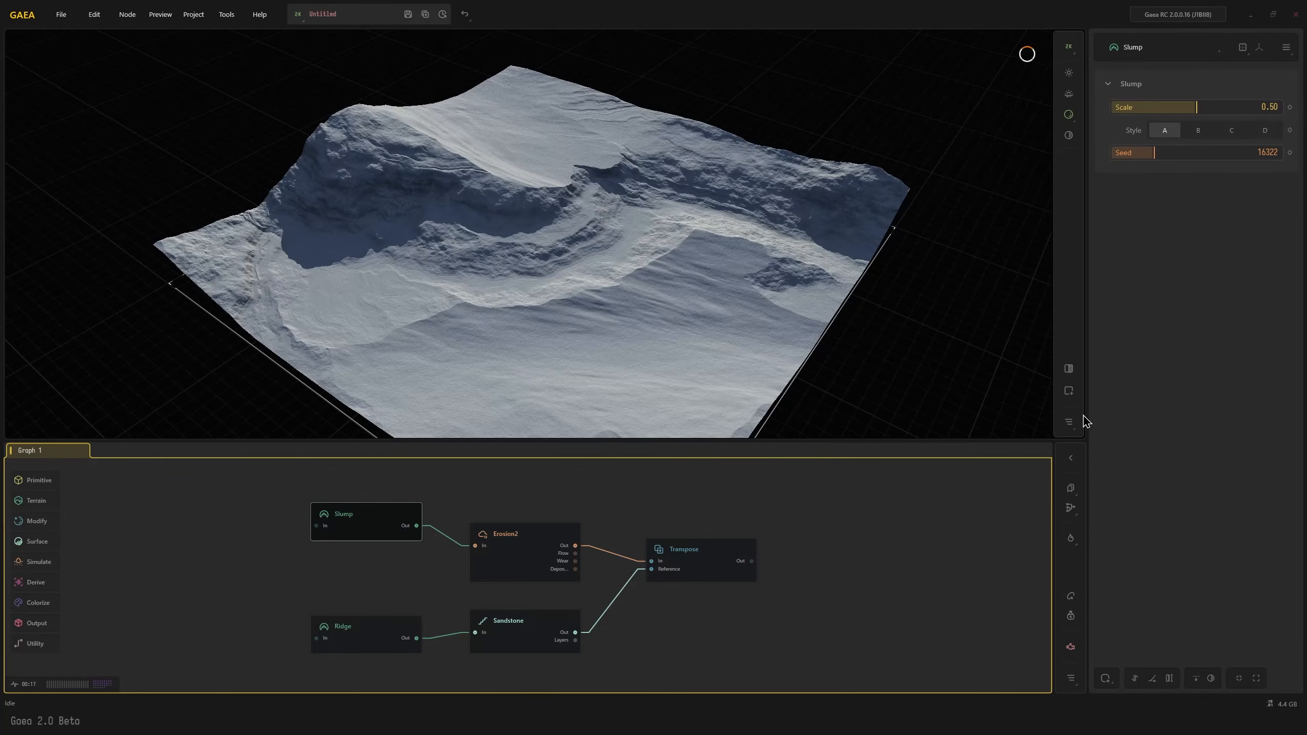
pyautogui.click(1178, 153)
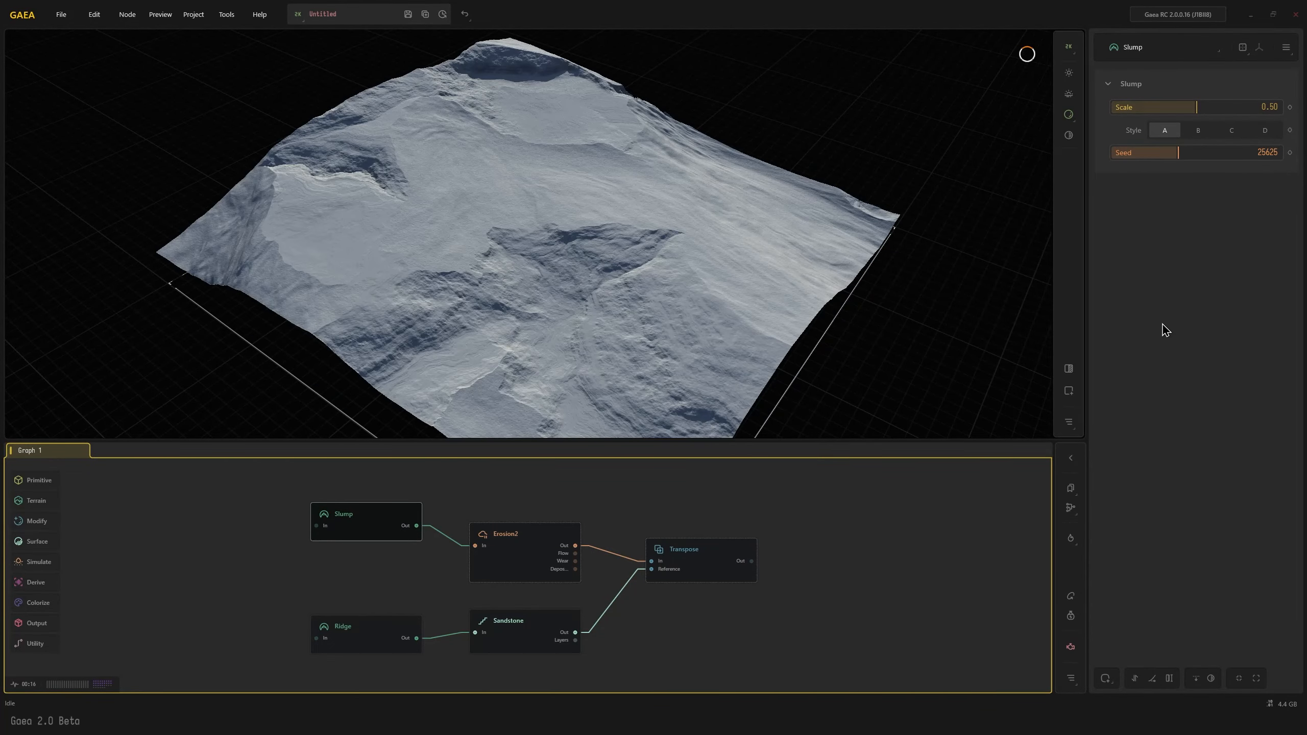
pyautogui.click(713, 567)
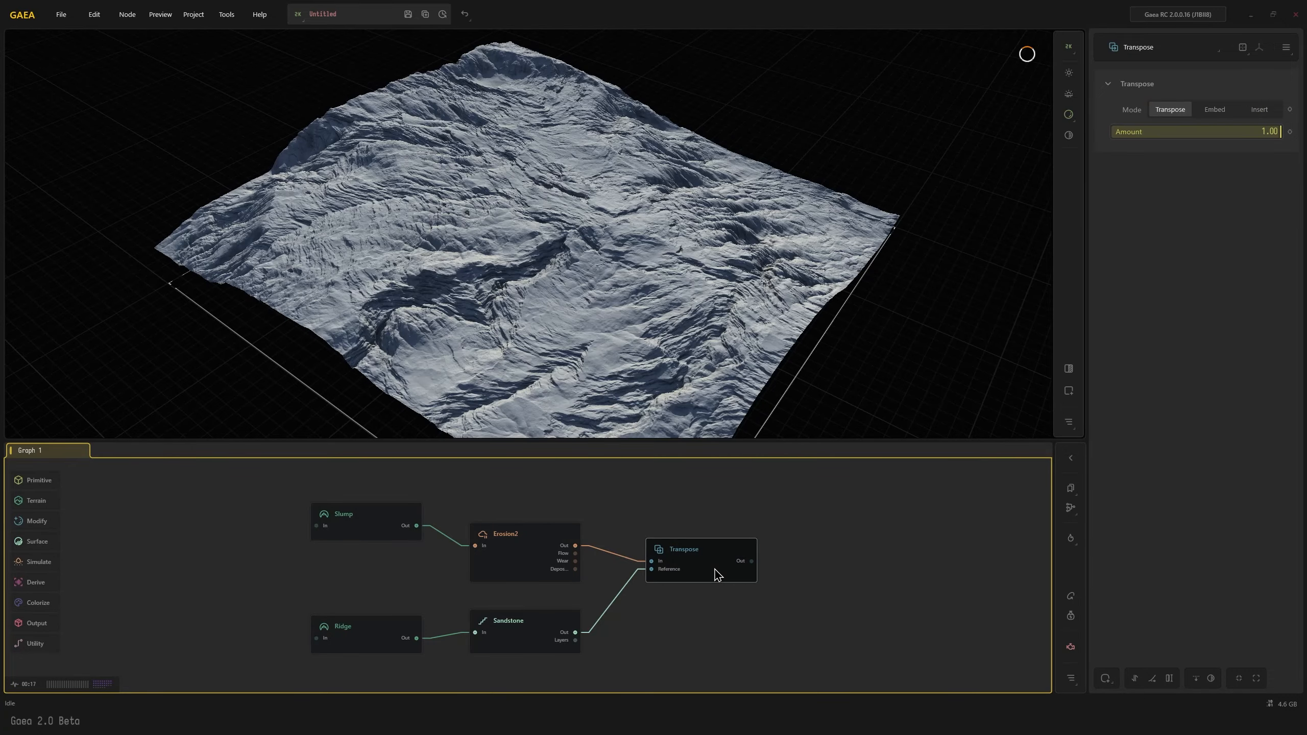
pyautogui.moveTo(527, 352); pyautogui.dragTo(498, 352)
# Set the Slump node's seed to 12679
pyautogui.click(384, 515)
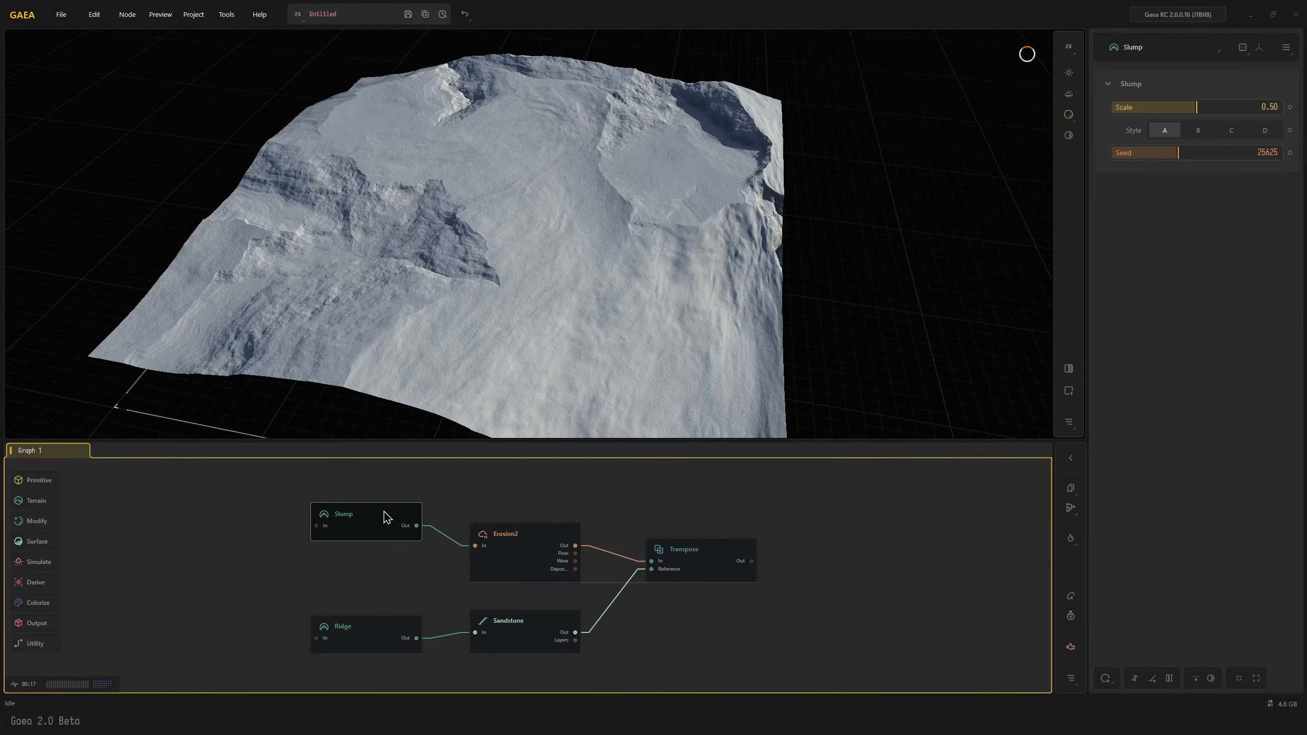
pyautogui.click(1145, 154)
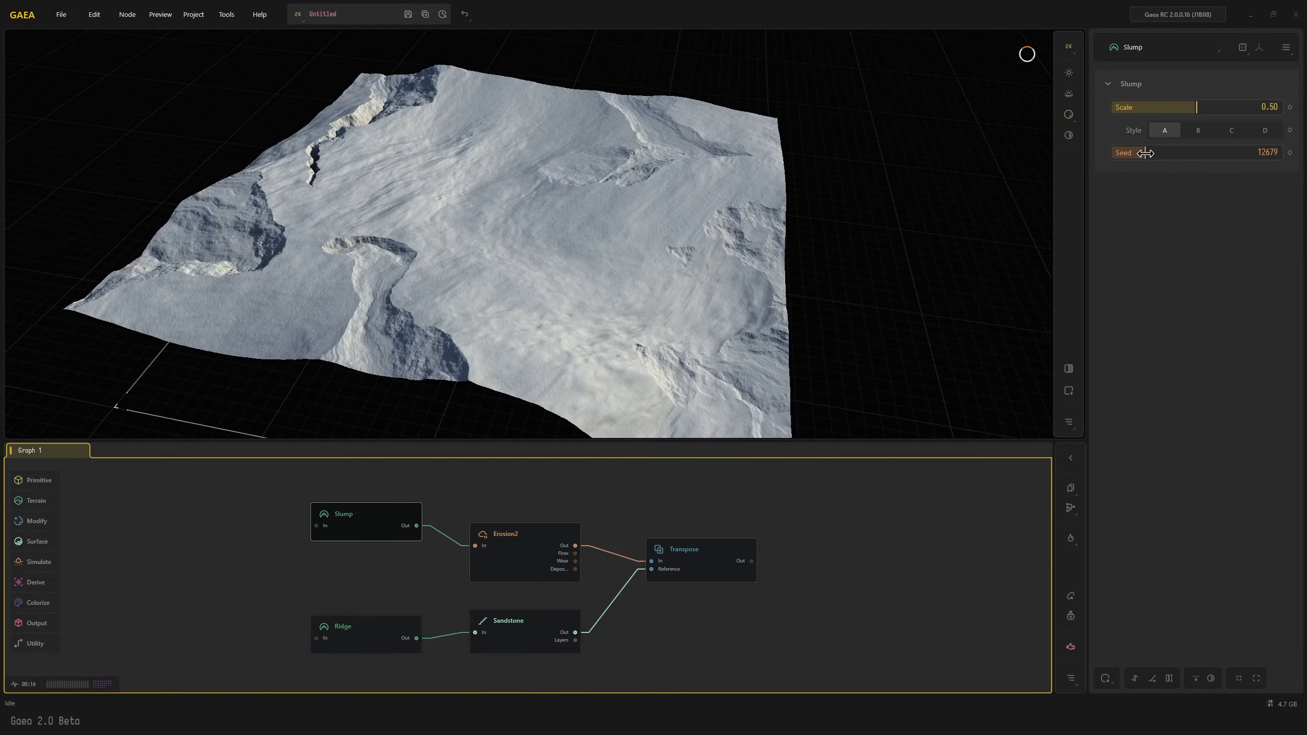
# Set the Slump node to style B with seed 15866 and a scale of 0.25
pyautogui.click(1201, 132)
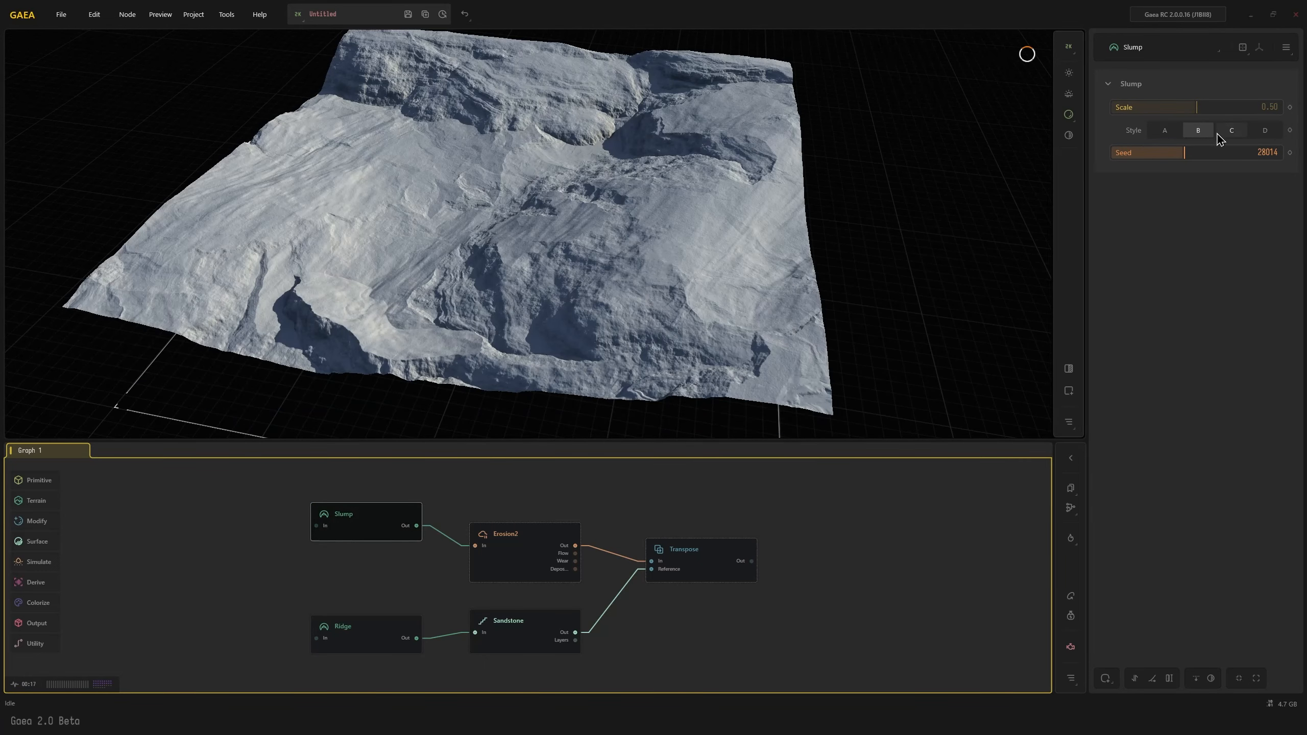
pyautogui.click(1182, 153)
pyautogui.click(1152, 154)
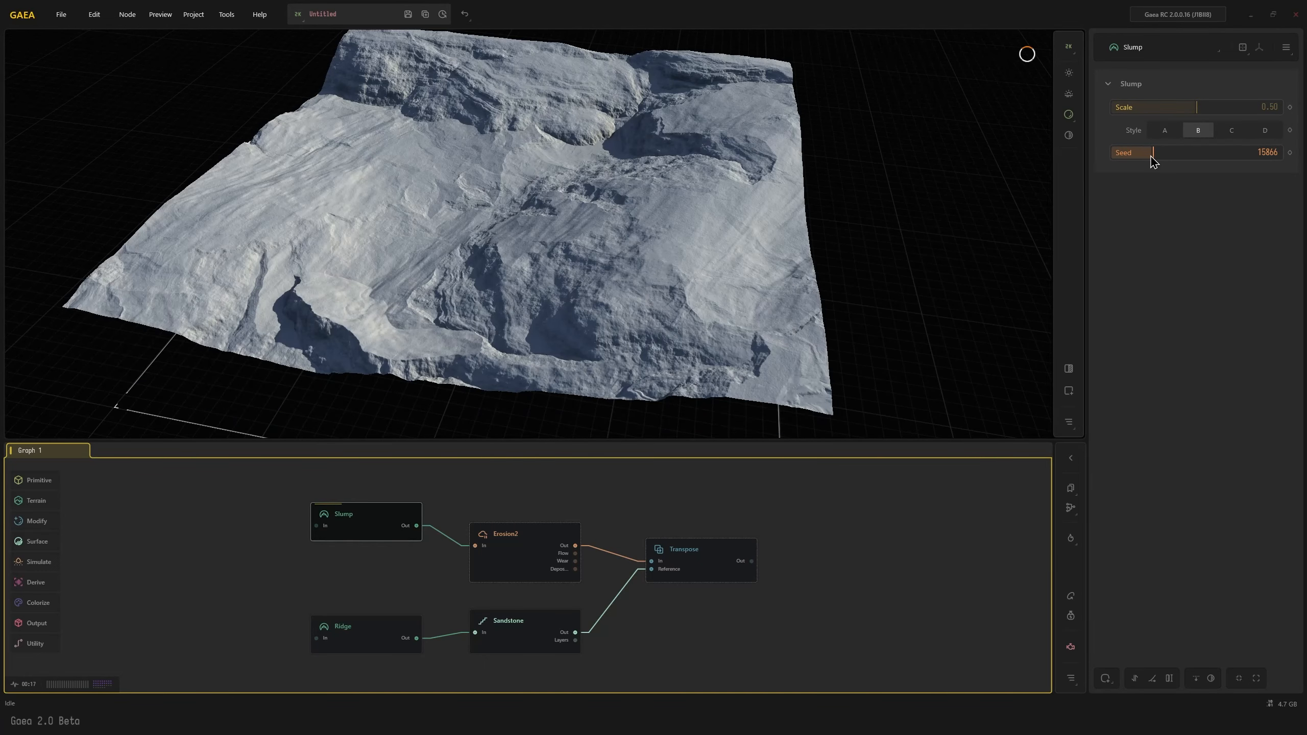
pyautogui.click(1168, 108)
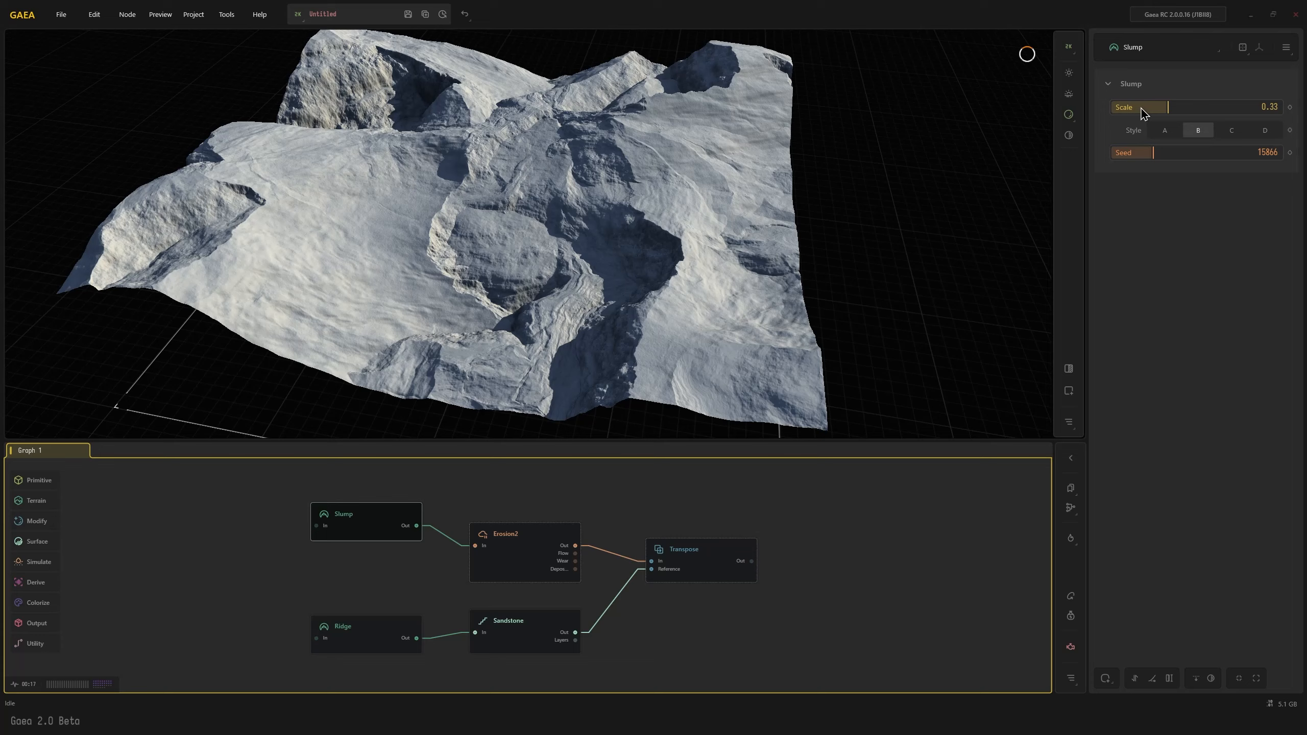
pyautogui.click(1139, 108)
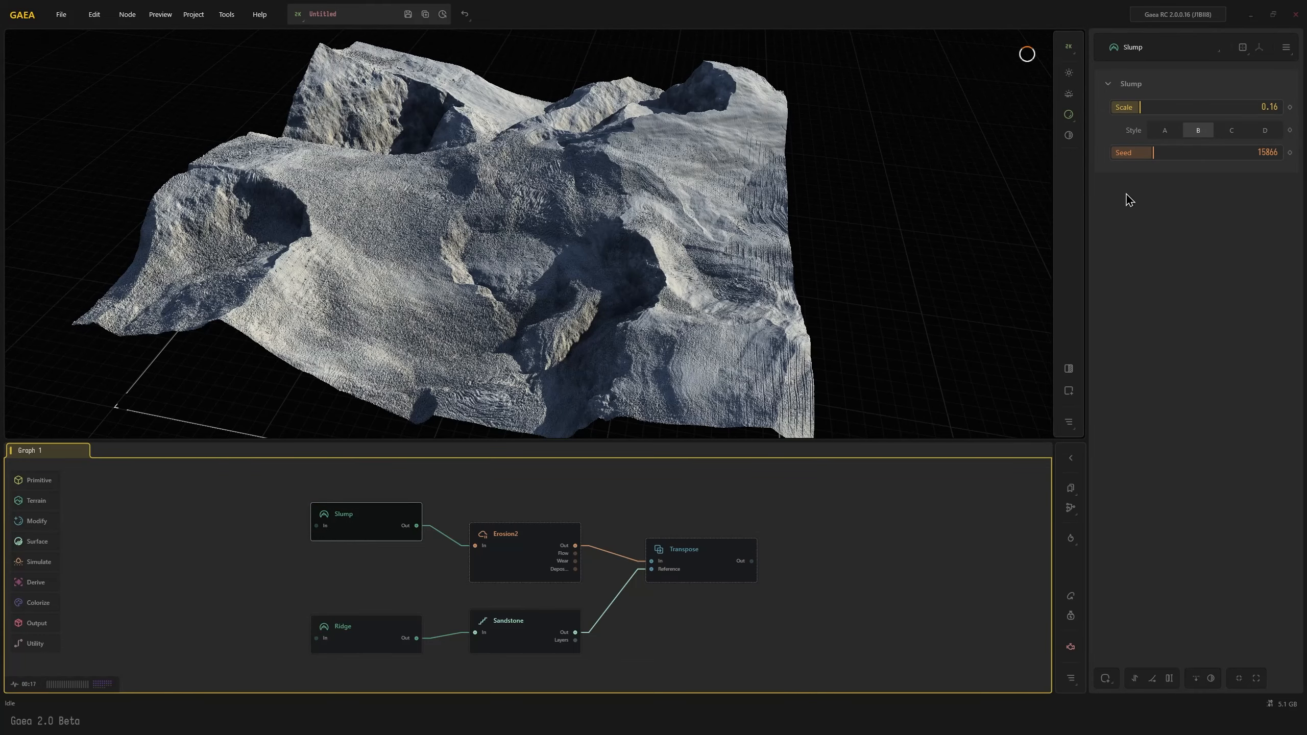
pyautogui.click(1154, 108)
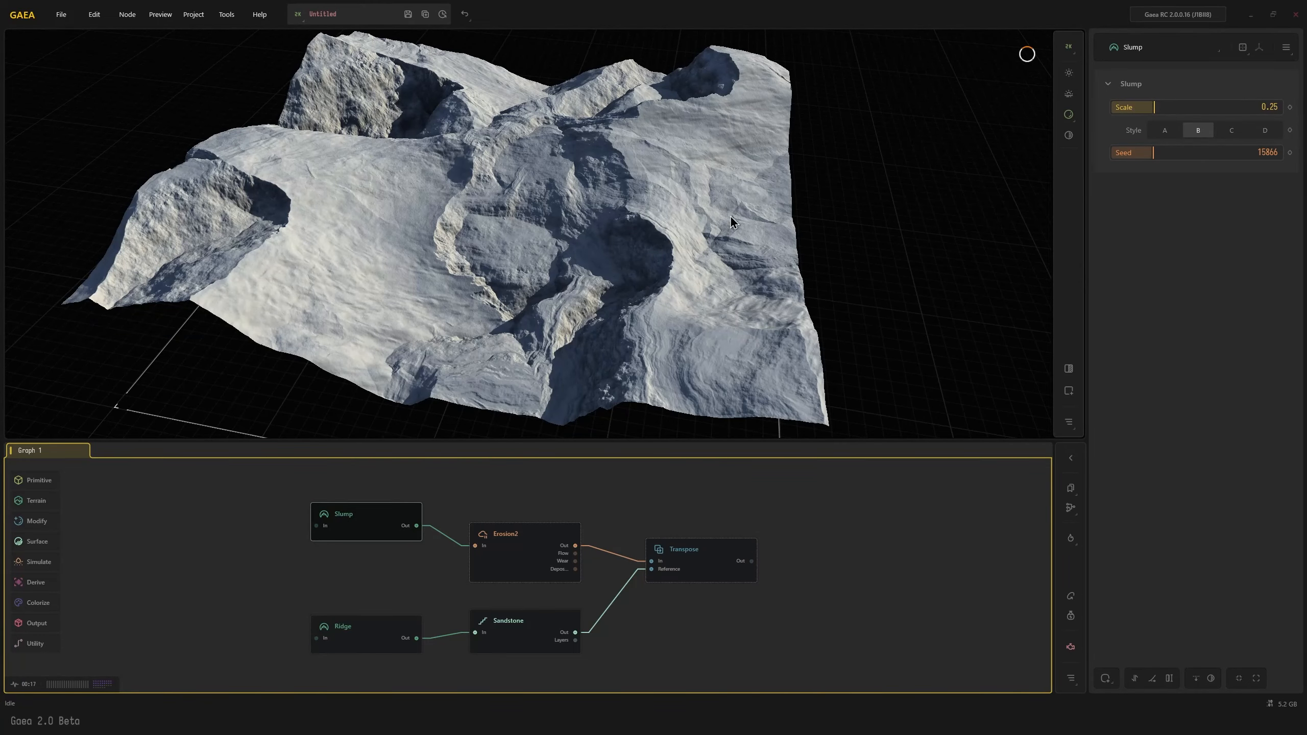
# Compare the Transpose, Erosion2 and Sandstone outputs to examine how the layered detail carries onto the restyled Slump terrain
pyautogui.moveTo(732, 223); pyautogui.dragTo(607, 180)
pyautogui.moveTo(576, 273)
pyautogui.mouseDown()
pyautogui.moveTo(643, 264)
pyautogui.moveTo(583, 261)
pyautogui.mouseUp()
pyautogui.click(704, 560)
pyautogui.moveTo(547, 387); pyautogui.dragTo(512, 450)
pyautogui.click(502, 554)
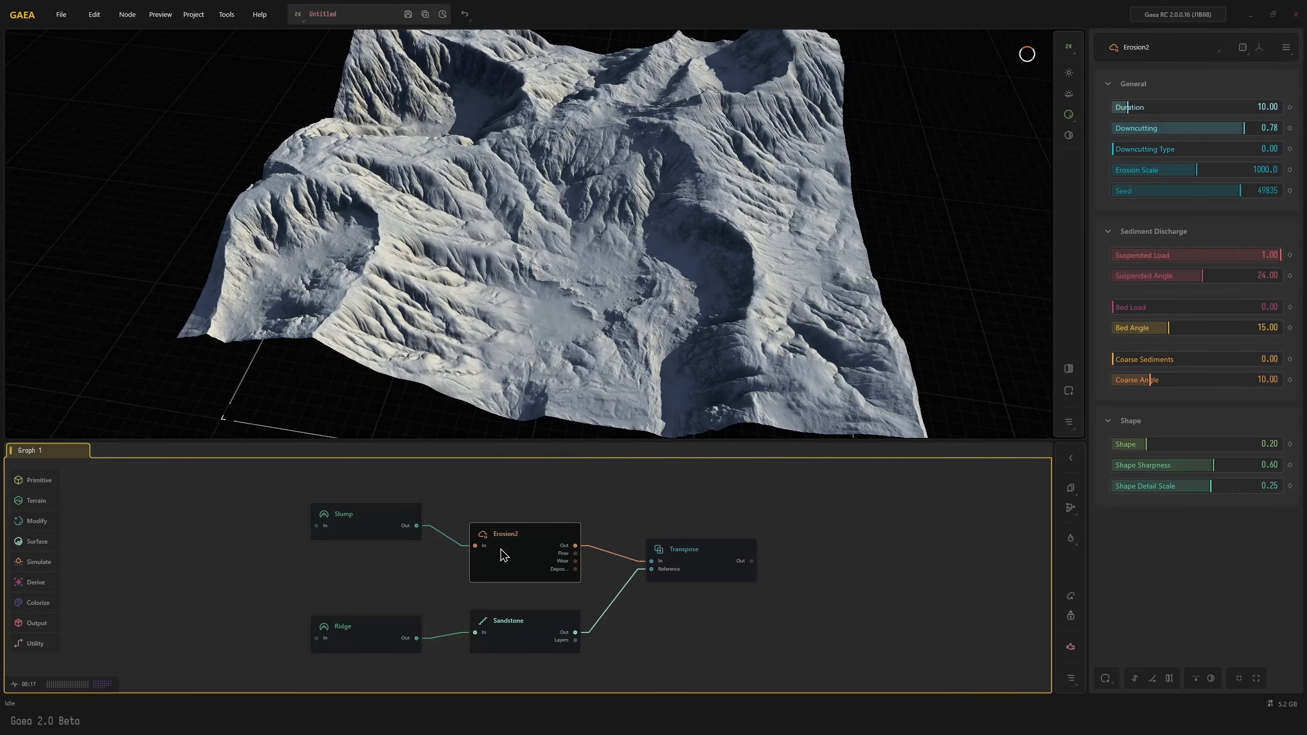
pyautogui.click(716, 562)
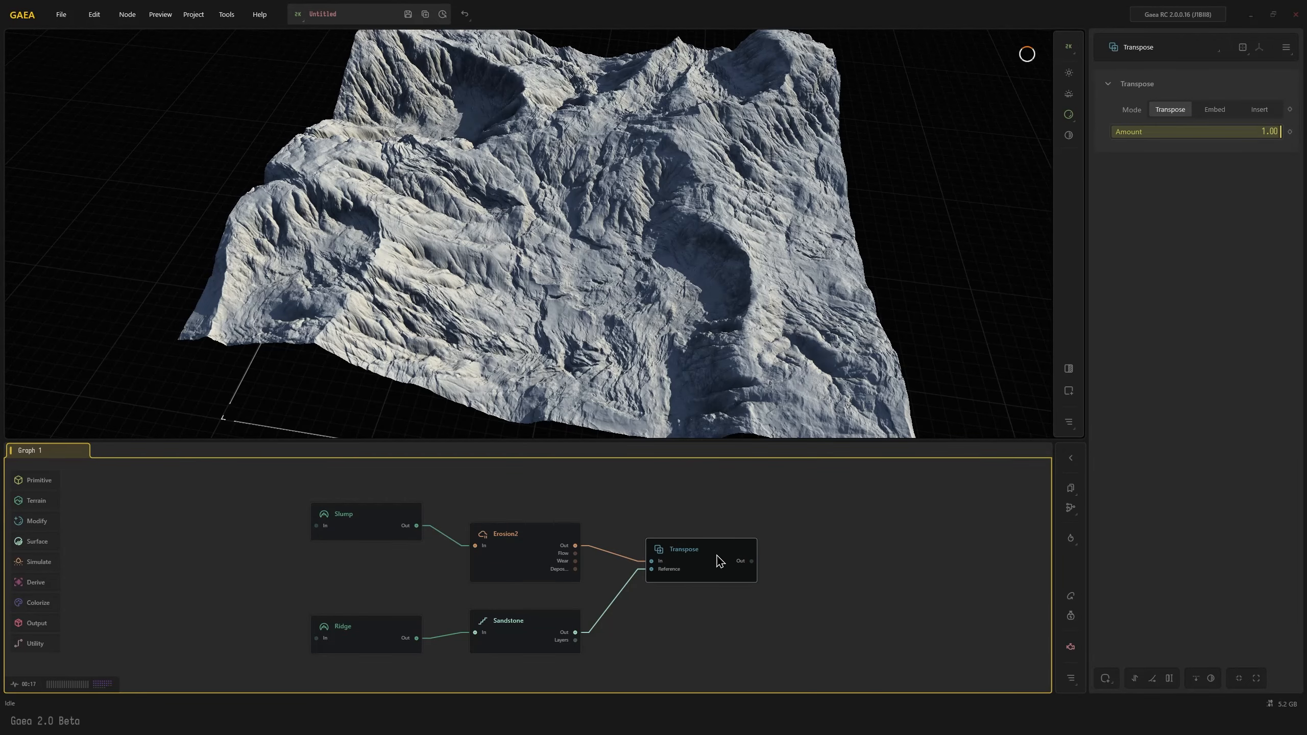
pyautogui.click(530, 642)
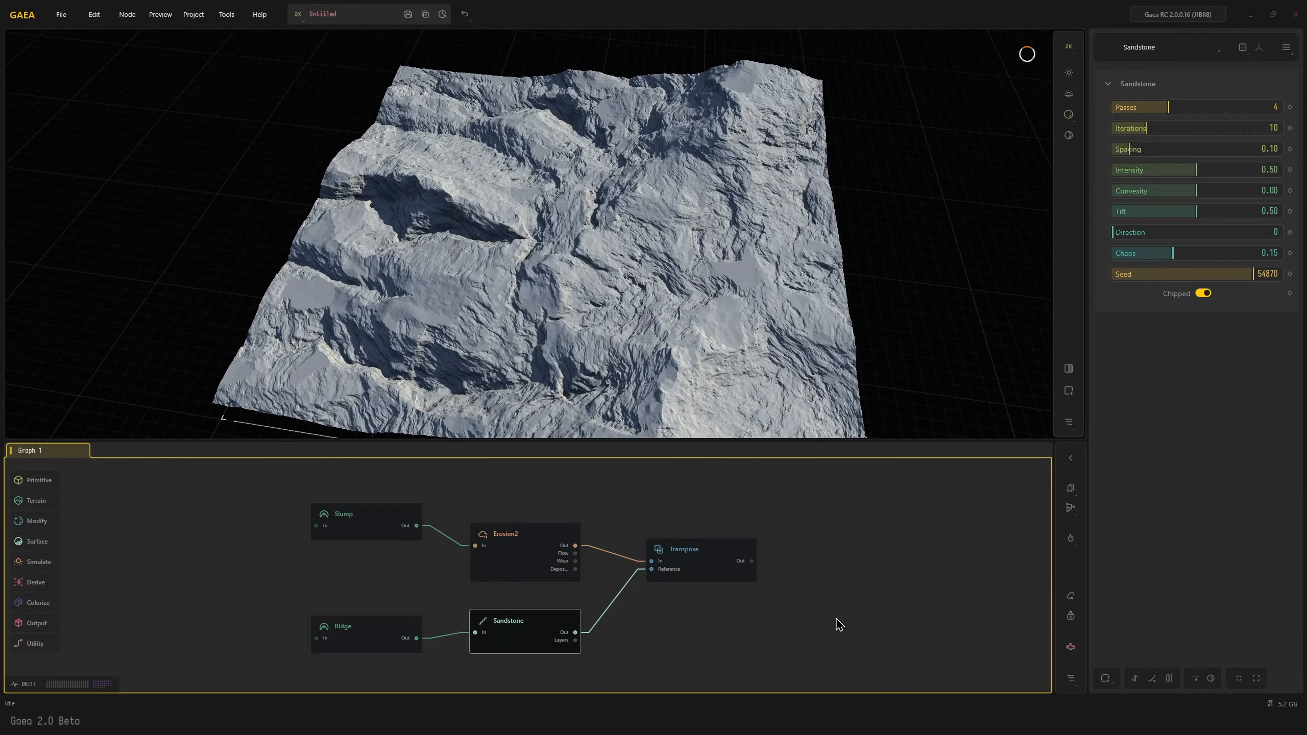
# Add a RadialGradient node above Erosion2 and reduce its height to slightly under half
pyautogui.moveTo(817, 621); pyautogui.dragTo(670, 664, button='middle')
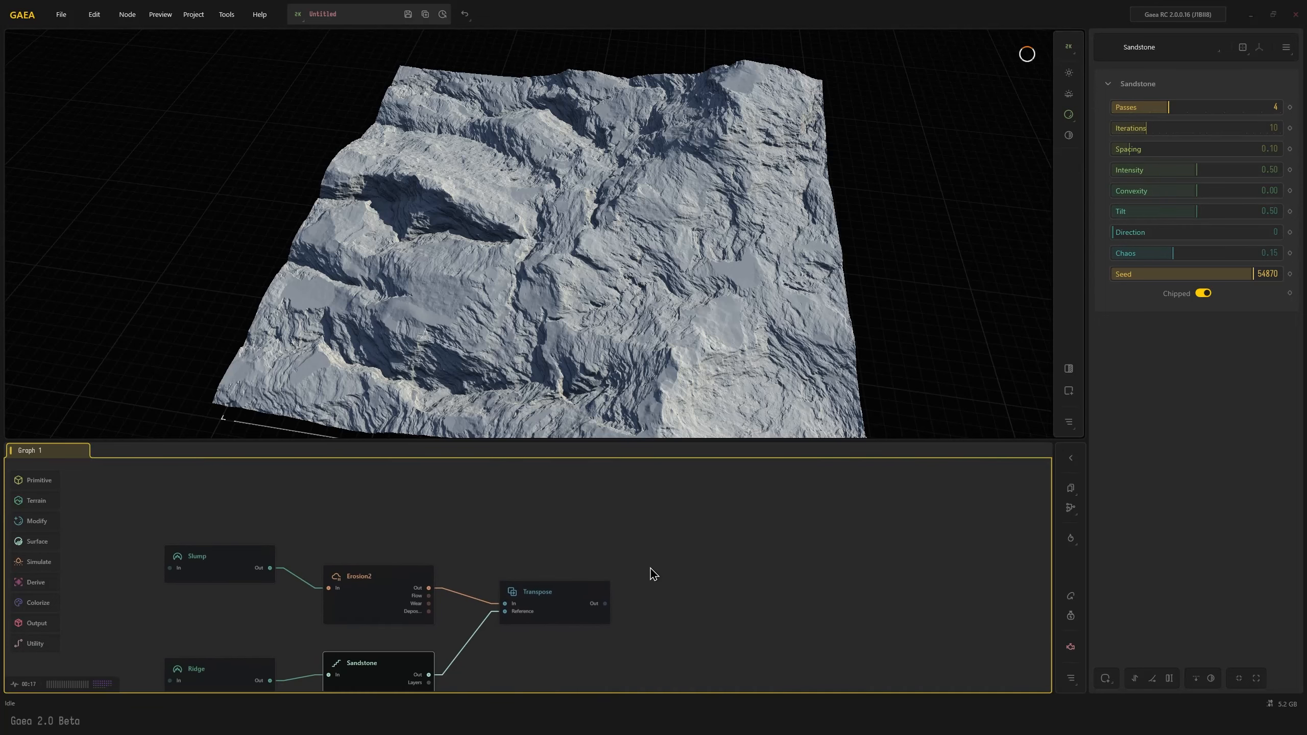
pyautogui.doubleClick(427, 517)
pyautogui.write('rg')
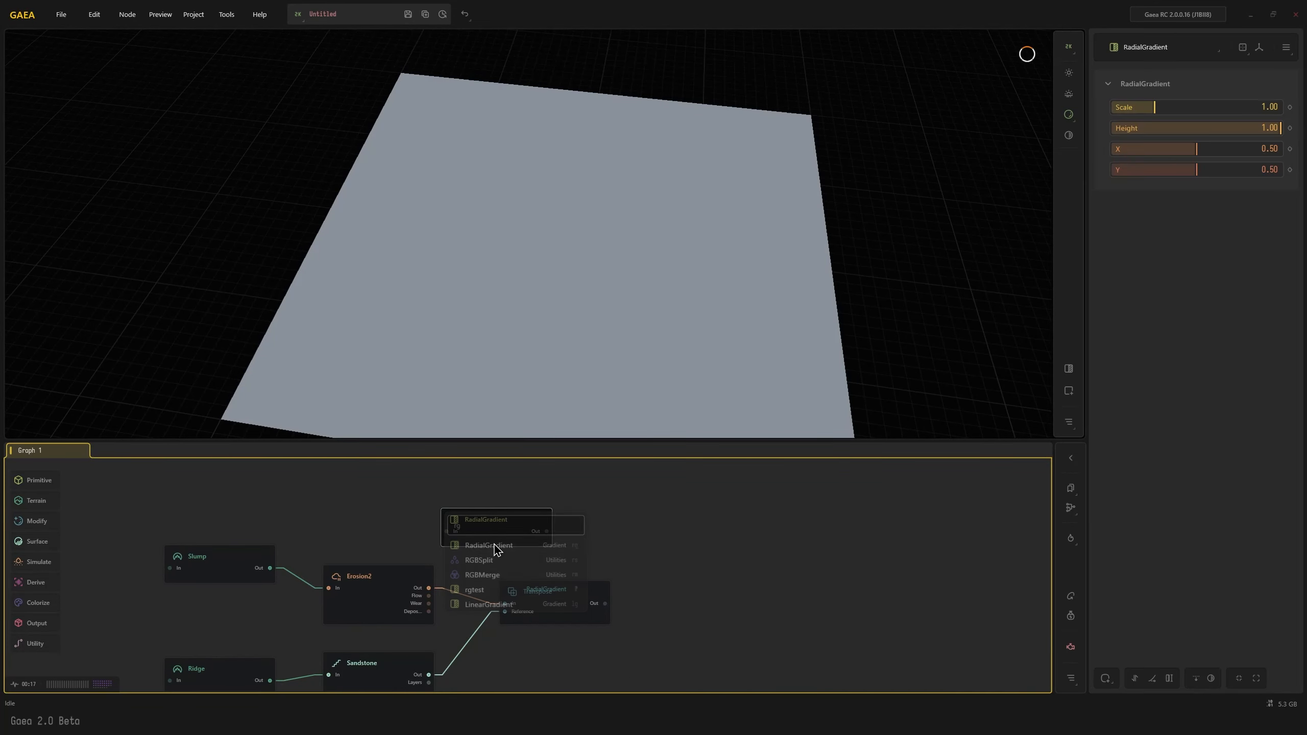
pyautogui.click(488, 546)
pyautogui.click(1194, 129)
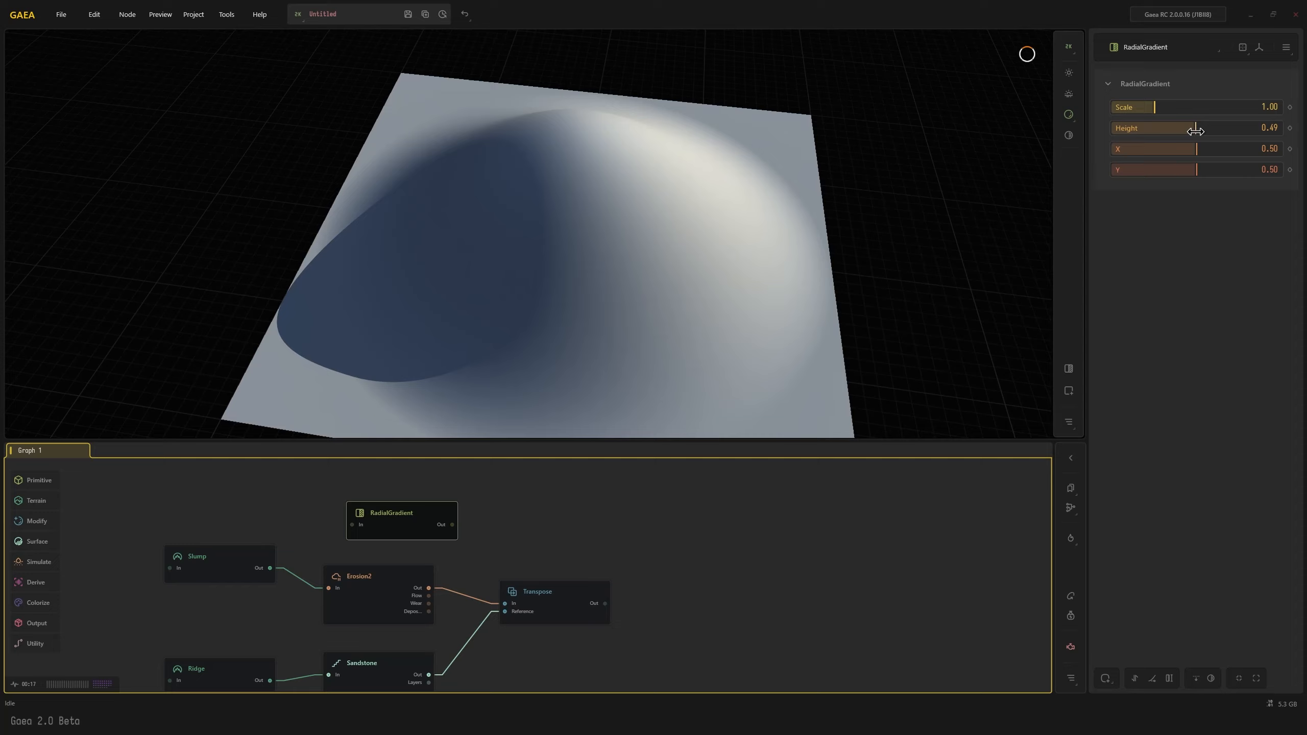
pyautogui.moveTo(1194, 130); pyautogui.dragTo(1184, 129)
# Connect the RadialGradient output to the Transpose node's In port in place of Erosion2 and inspect the resulting terrain
pyautogui.moveTo(452, 525); pyautogui.dragTo(505, 602)
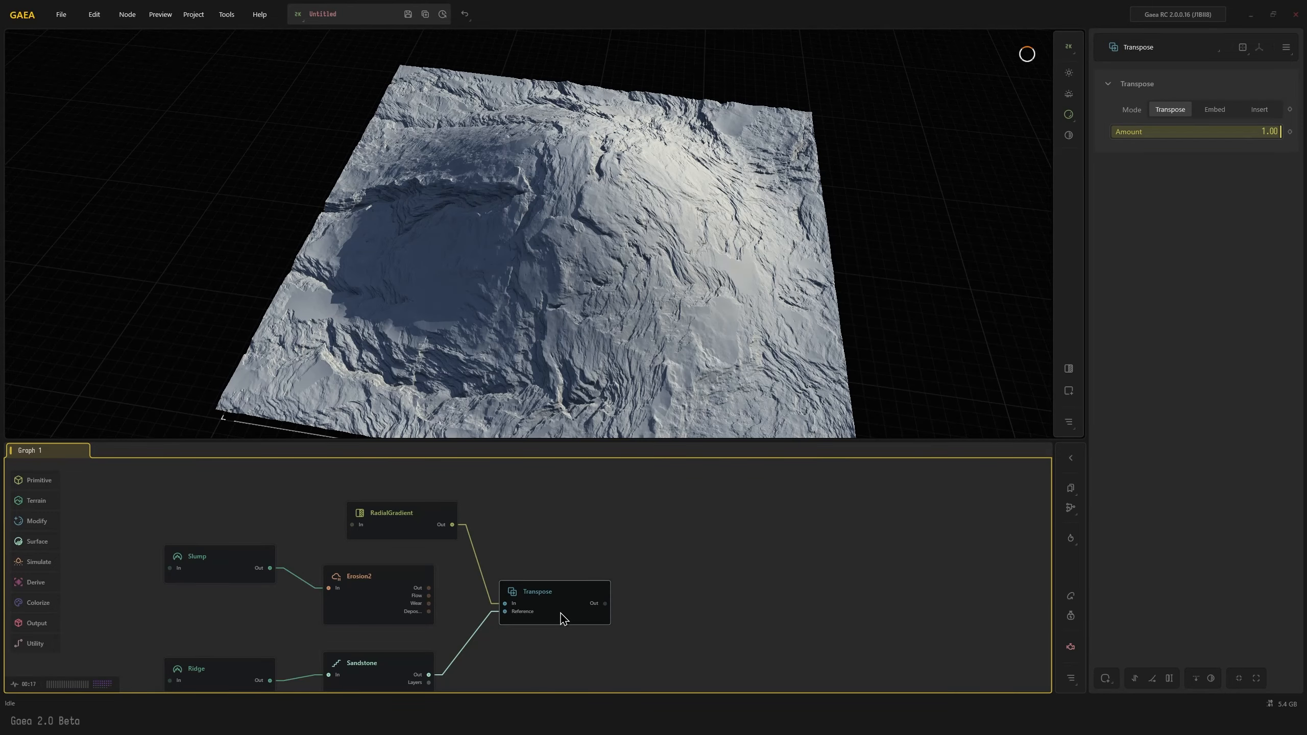
pyautogui.click(413, 538)
pyautogui.click(569, 622)
pyautogui.keyDown('alt'); pyautogui.moveTo(676, 355); pyautogui.dragTo(502, 332); pyautogui.keyUp('alt')
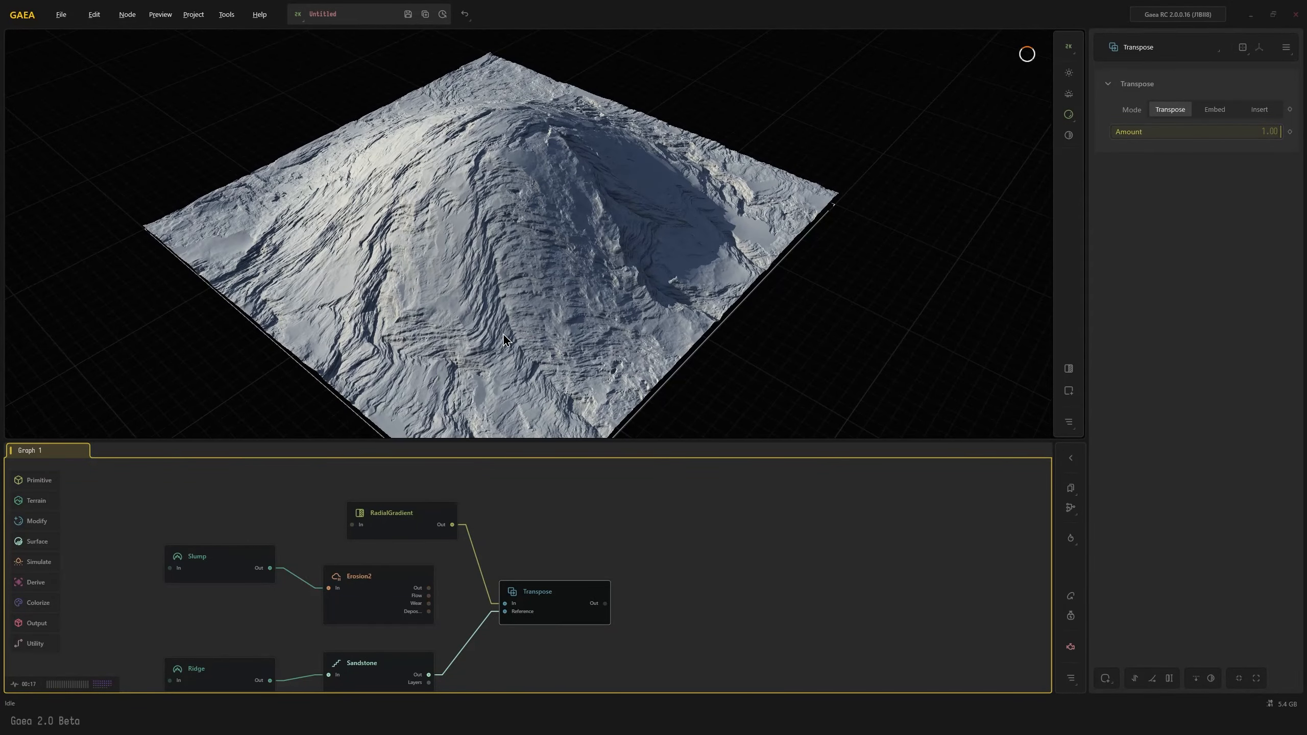